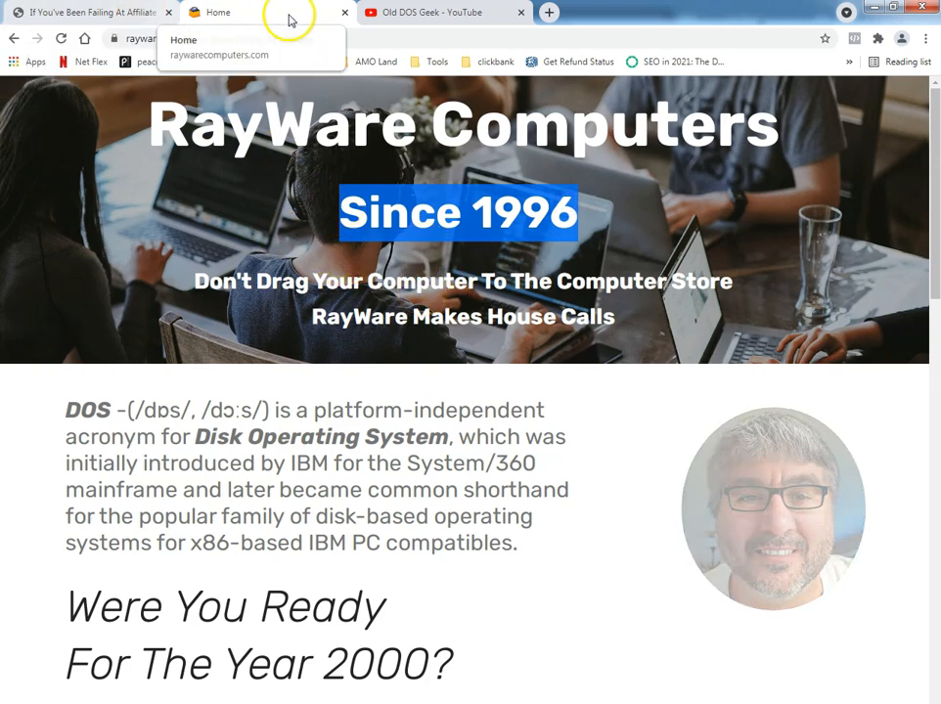
Look through the uploaded videos on the Old DOS Geek YouTube channel
click(405, 12)
scroll(85, 357, down, 5)
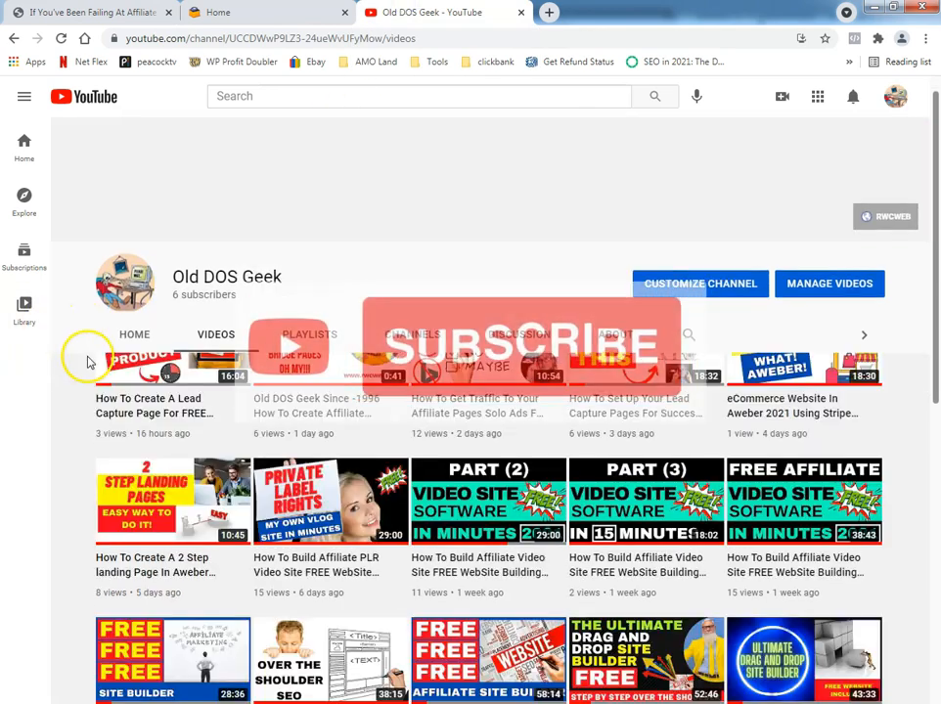
scroll(88, 362, down, 2)
scroll(88, 362, up, 7)
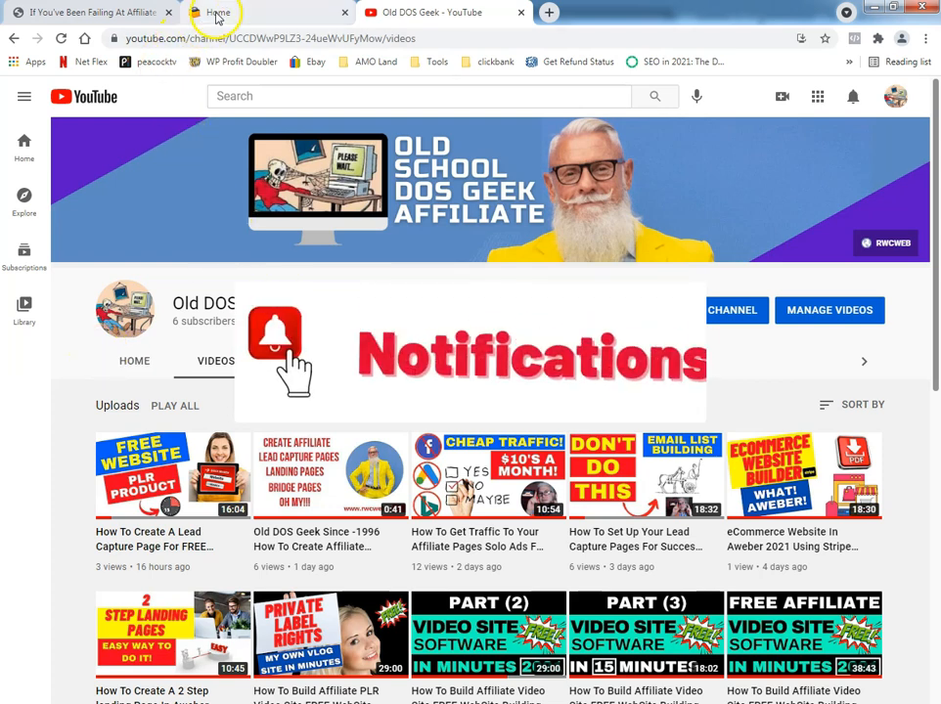
Review the rwcweb.com landing page from its header banner to the name and email opt-in form
click(125, 11)
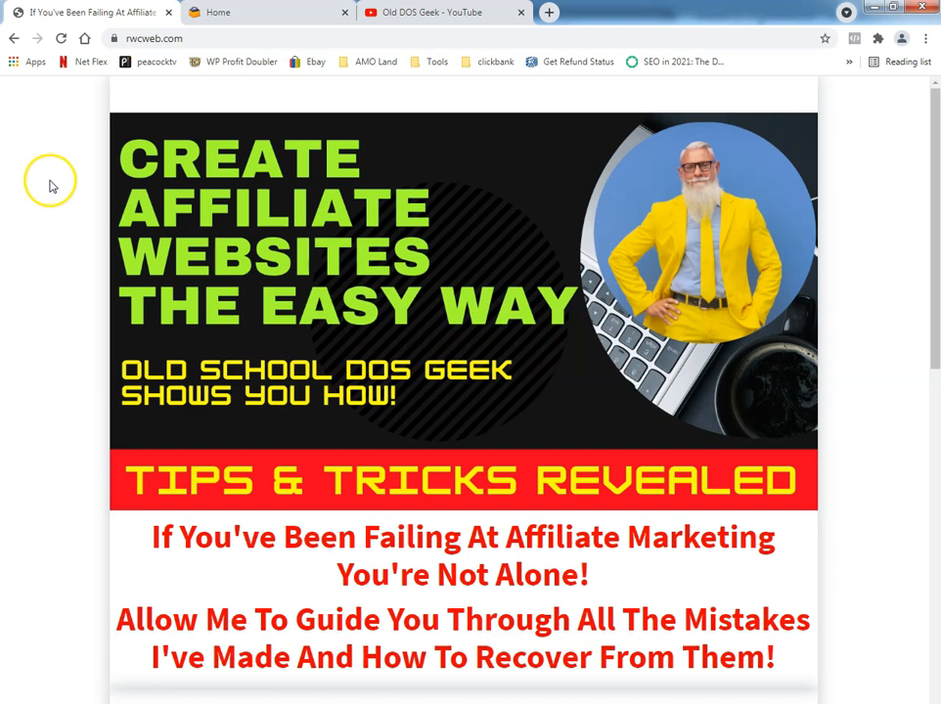
double_click(143, 37)
click(5, 250)
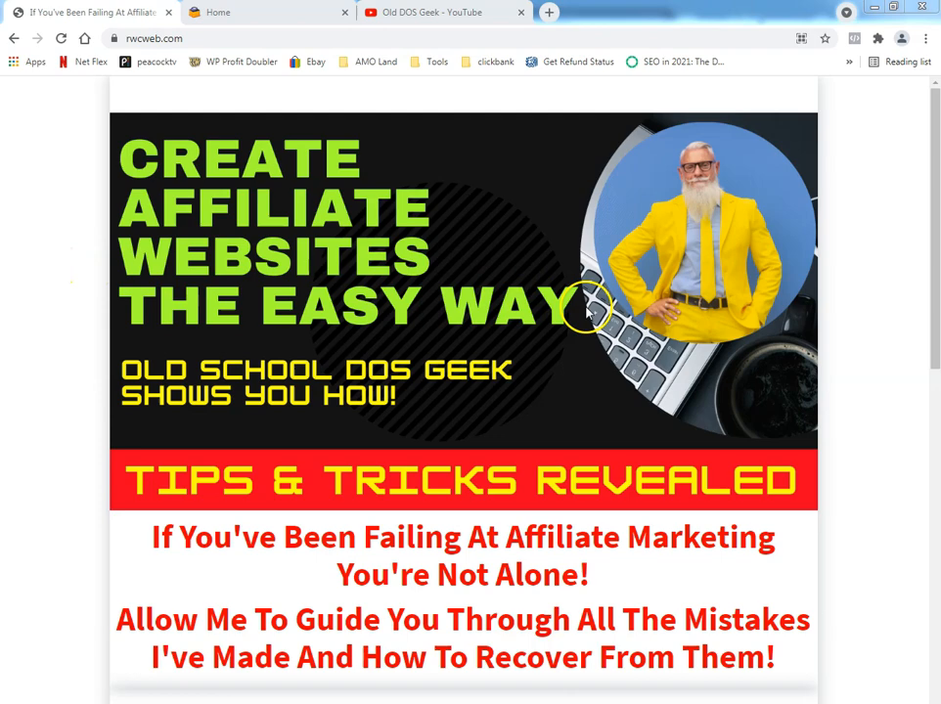
scroll(813, 361, down, 3)
scroll(851, 362, up, 3)
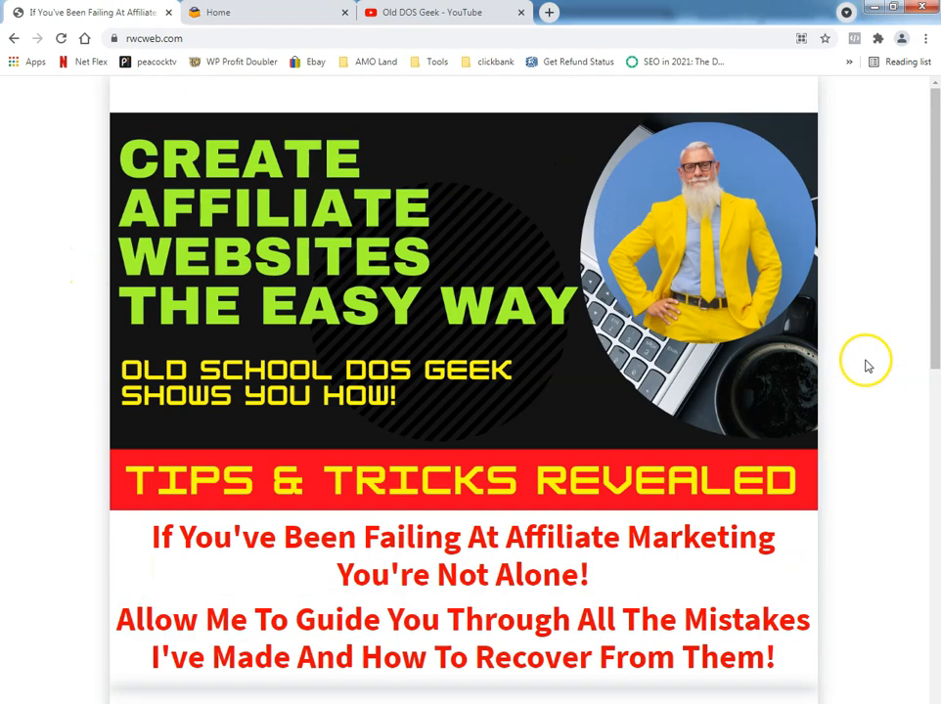
scroll(855, 368, down, 9)
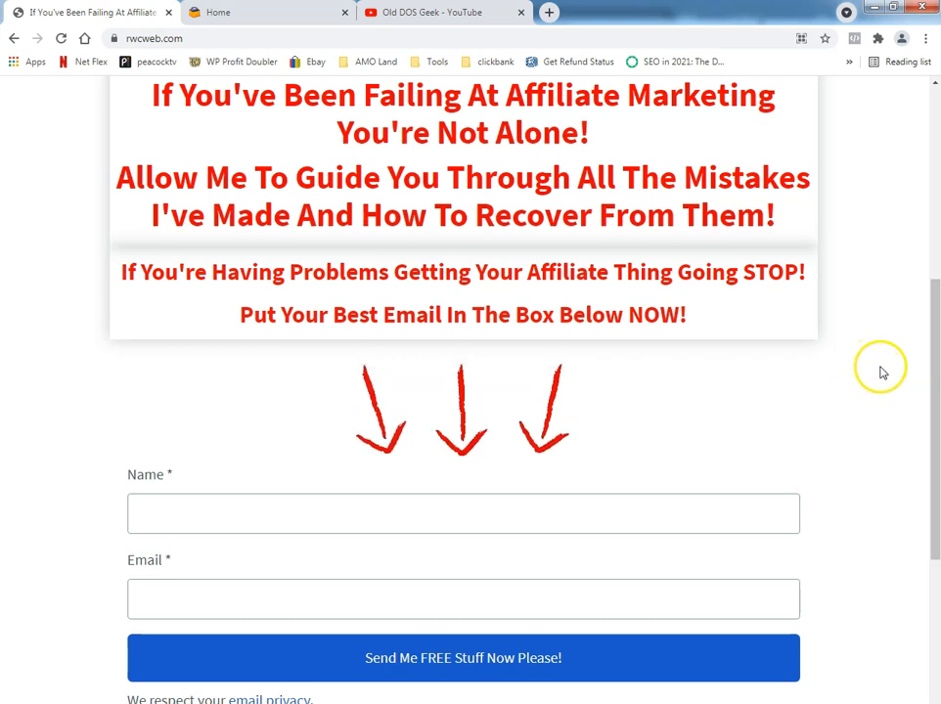
scroll(880, 371, up, 5)
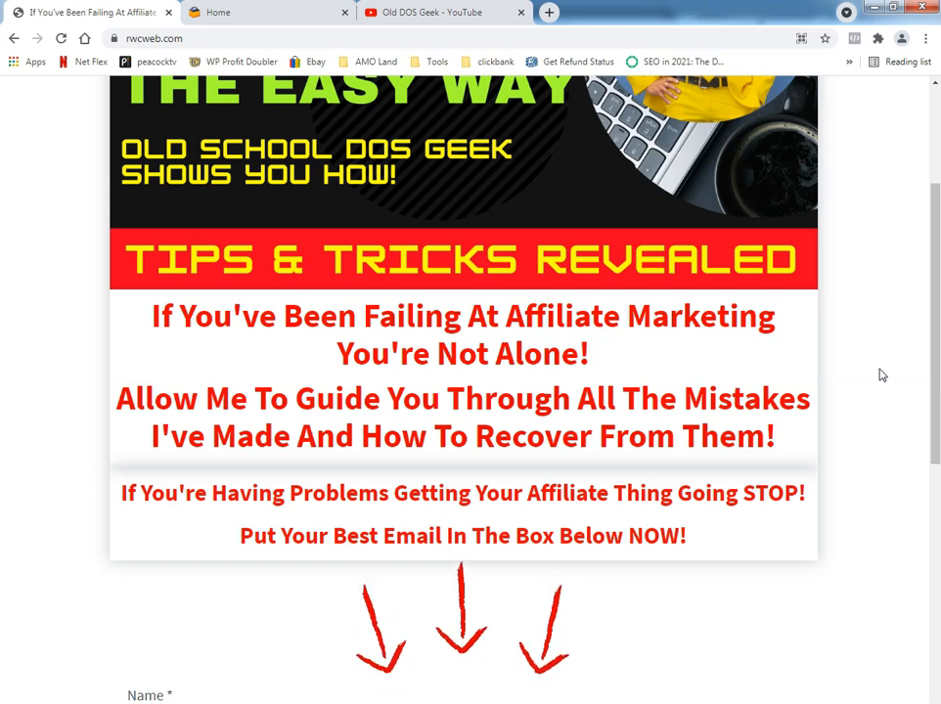
scroll(861, 376, down, 2)
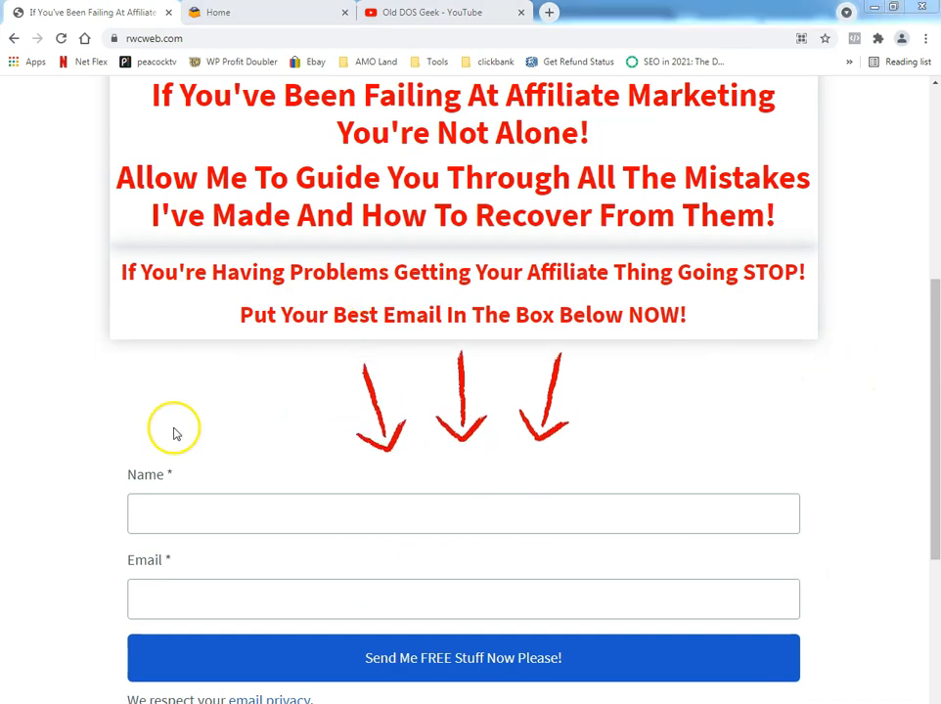
Switch to the browser window holding the WebStarts editor and close its YouTube Studio page, then return to the rwcweb.com window
mouse_move(435, 702)
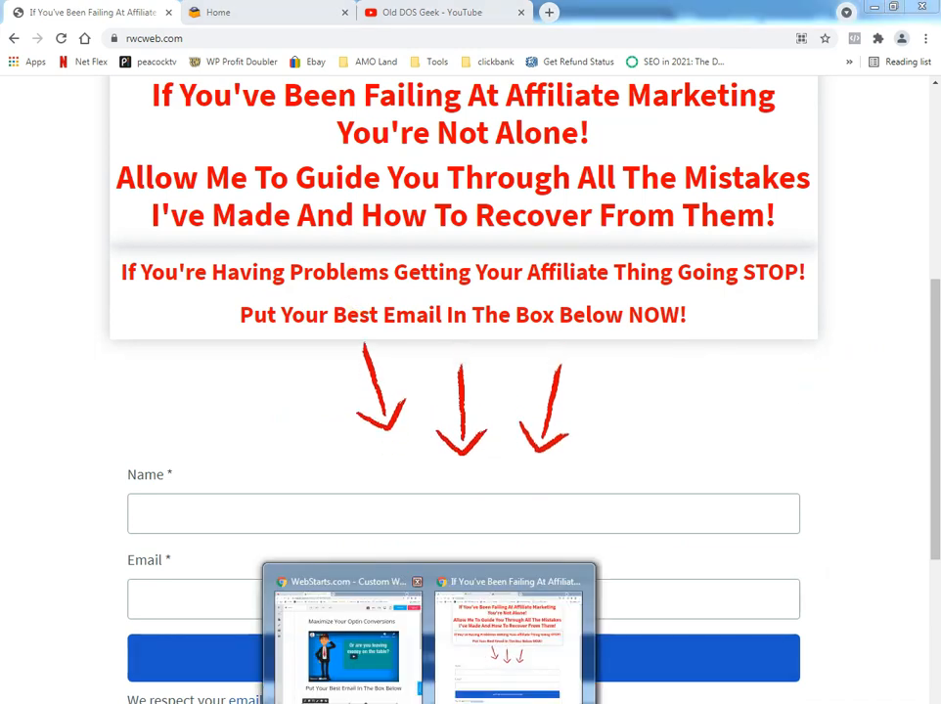
click(399, 655)
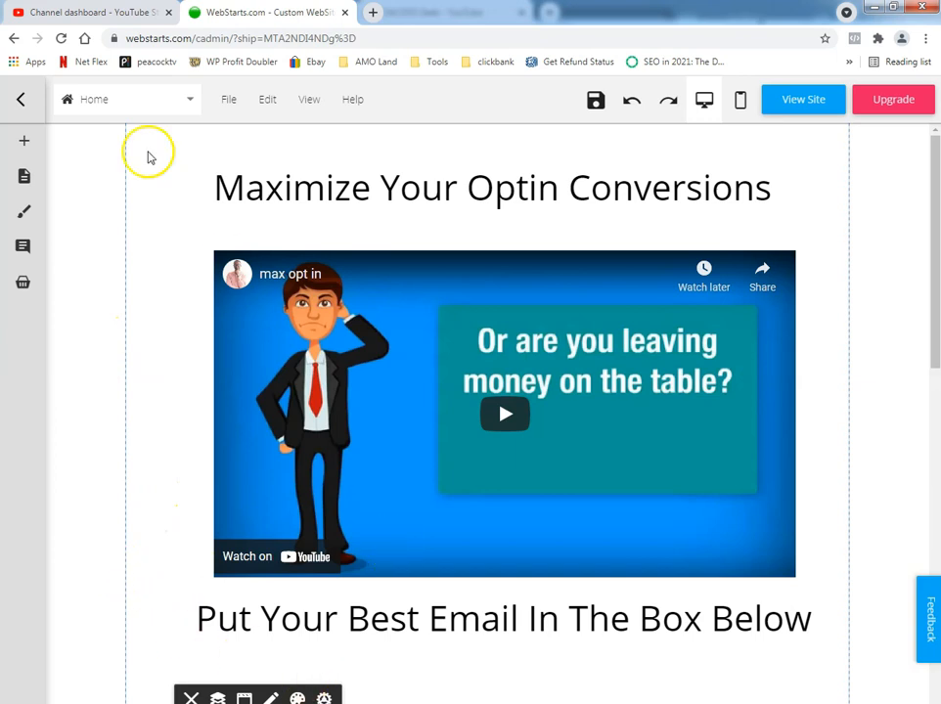
click(95, 13)
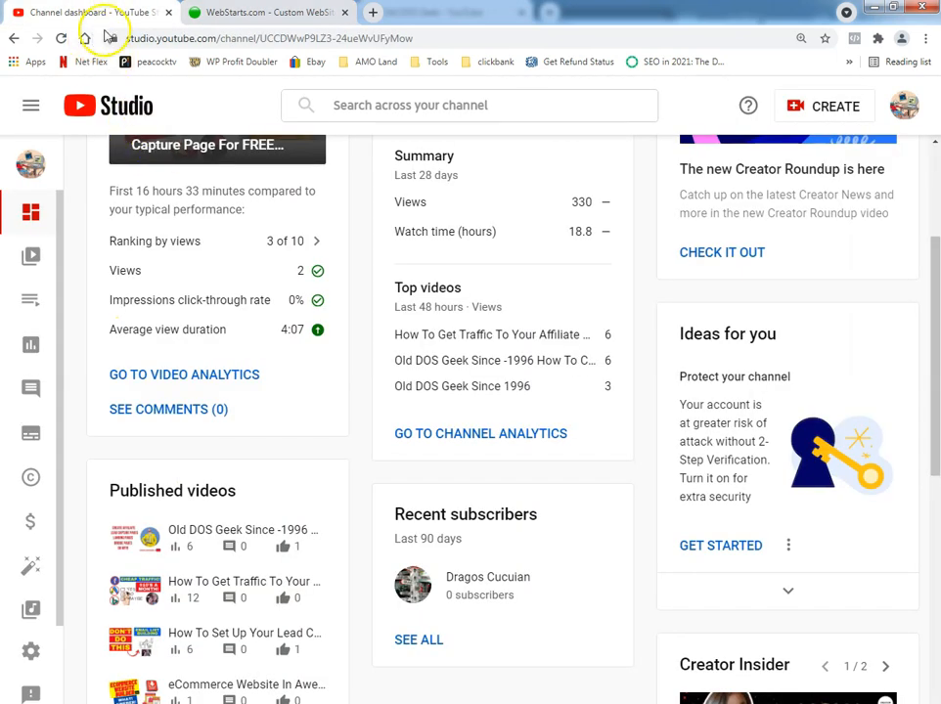
click(171, 12)
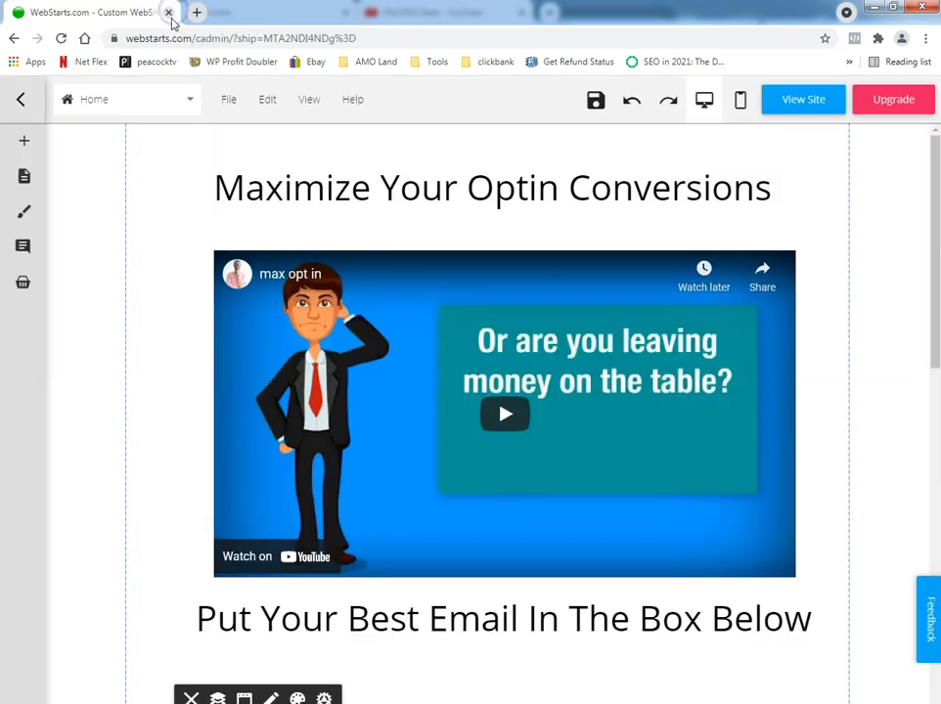
click(172, 14)
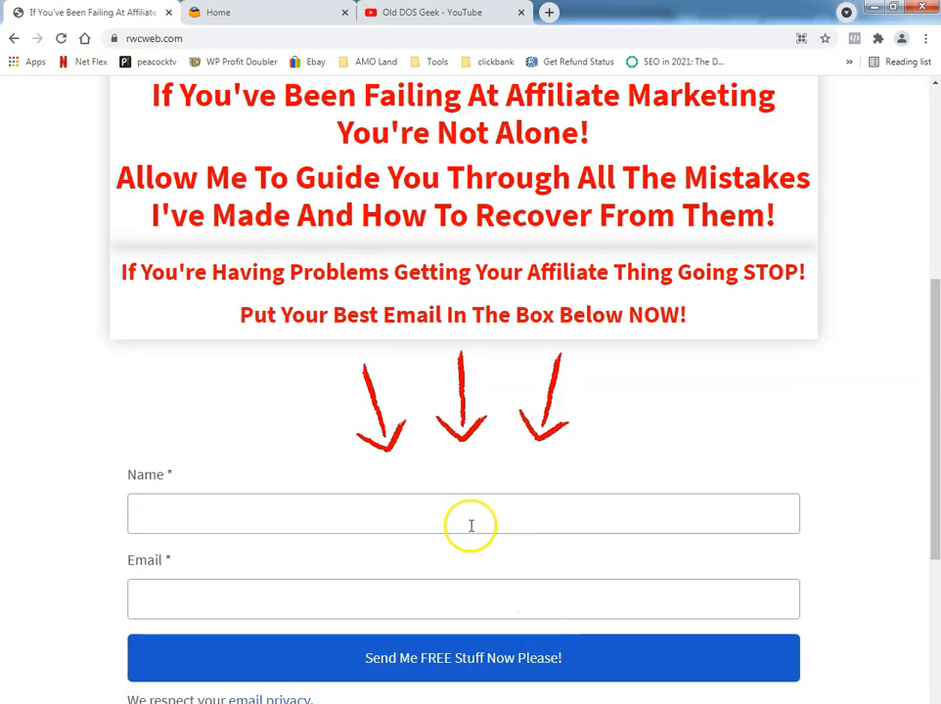
Open the channel's video "How To Create A Lead Capture Page For FREE Private Label Rights (Part 1)", pause it and look over its page
click(440, 16)
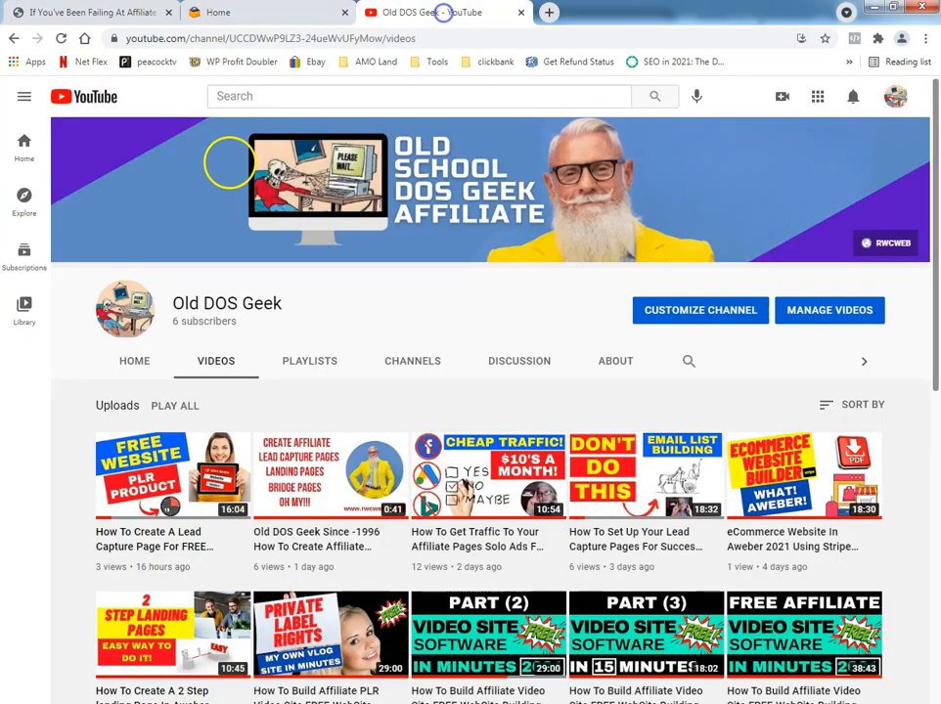
click(178, 536)
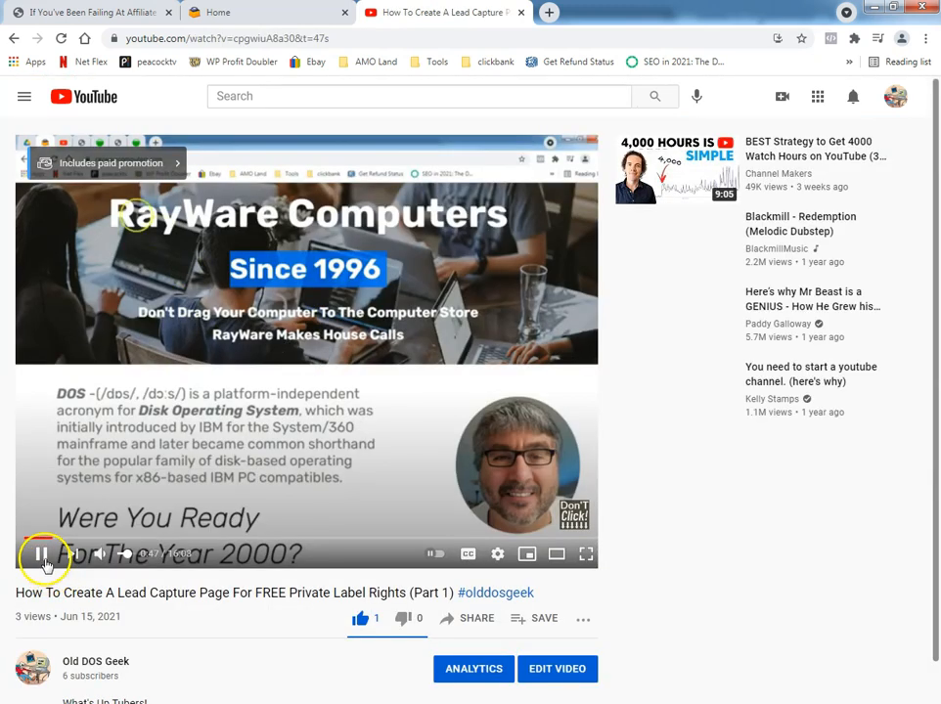
click(42, 554)
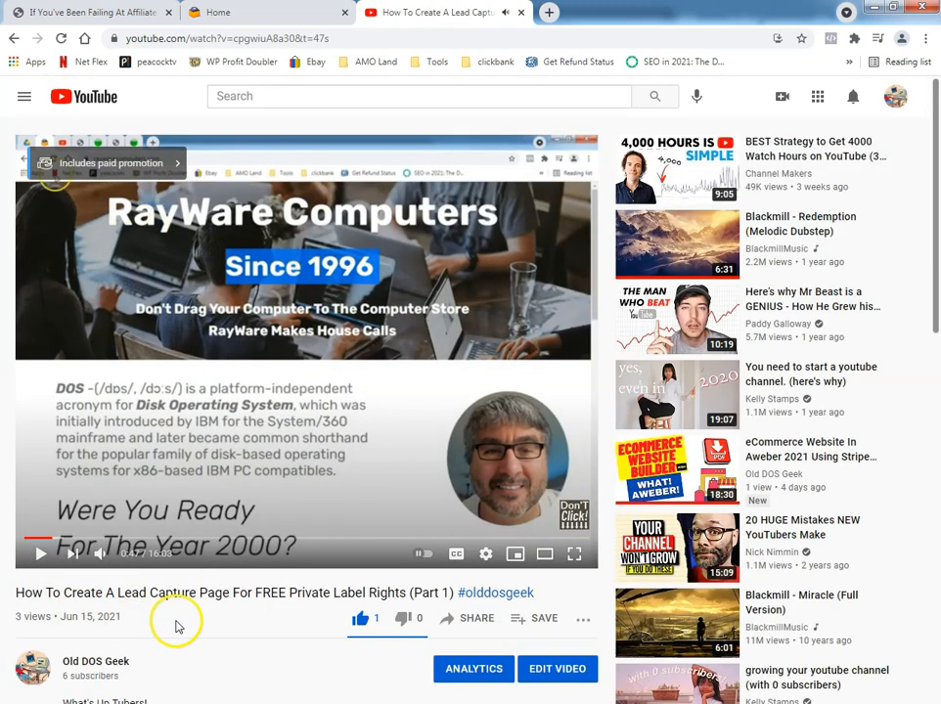
scroll(174, 618, down, 3)
scroll(183, 553, up, 3)
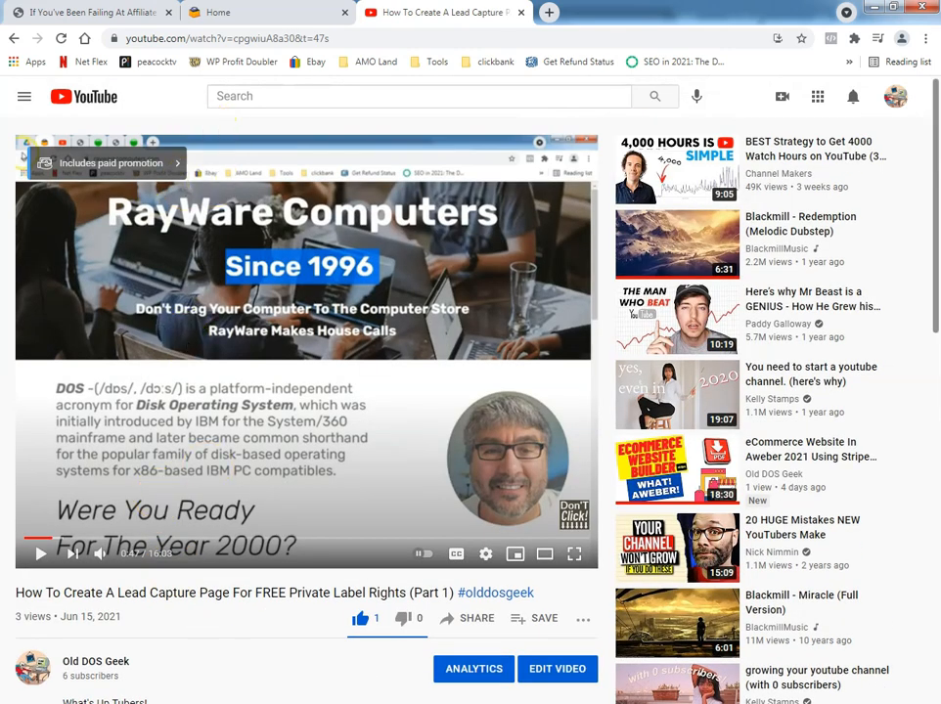
Return to the WebStarts editor window and open webstarts.com in a new browser tab
click(381, 680)
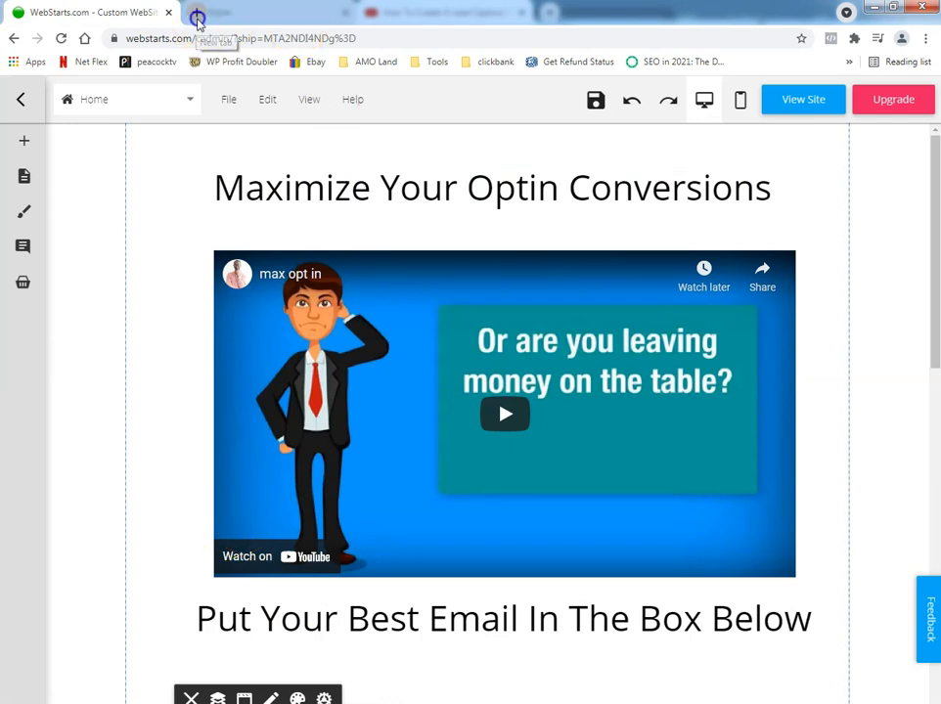
click(195, 13)
text(web)
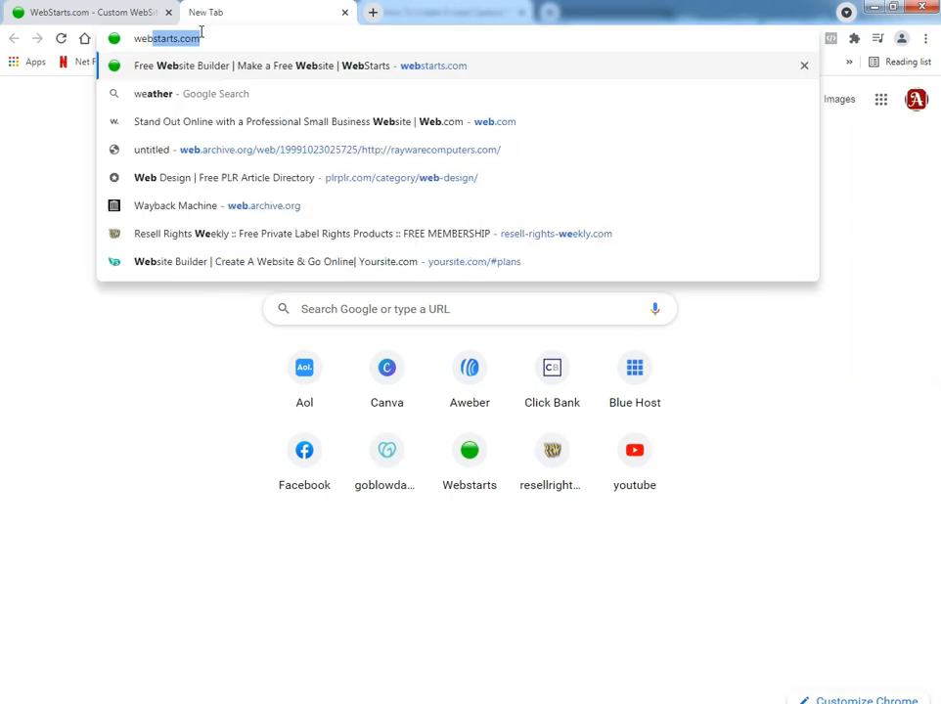
key(Return)
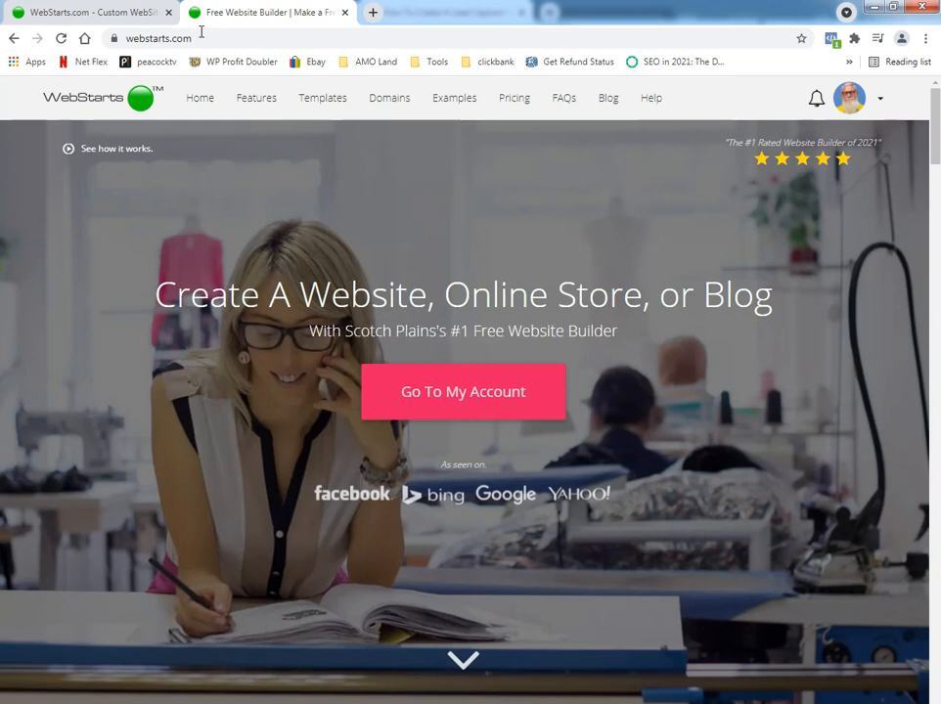
Examine the WebStarts home page footer and highlight the copyright years 2004 - 2021
key(End)
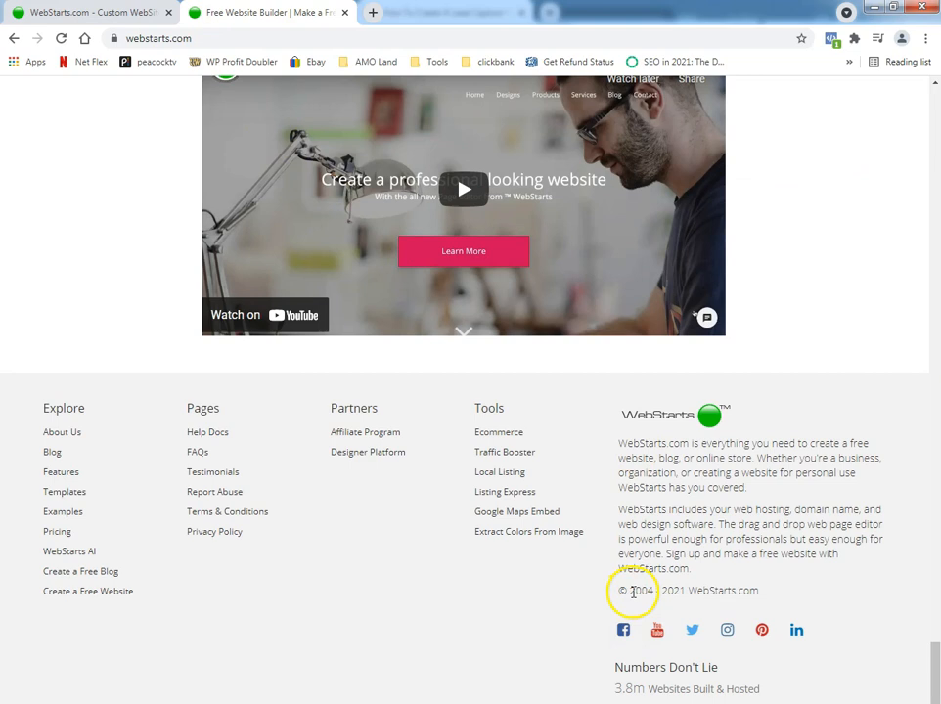
drag(631, 591, 722, 593)
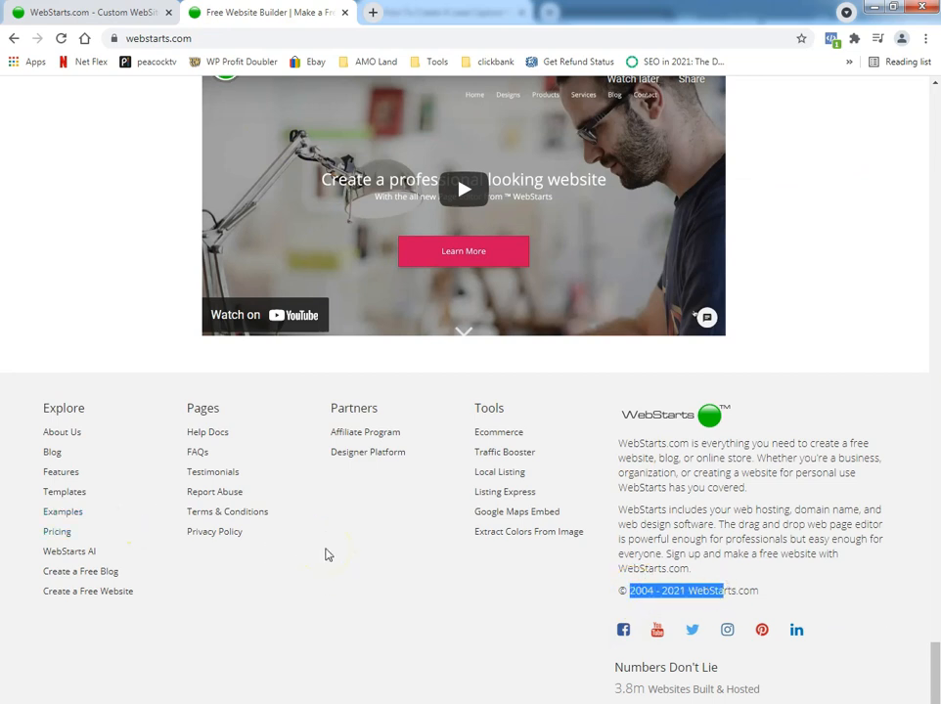
key(Home)
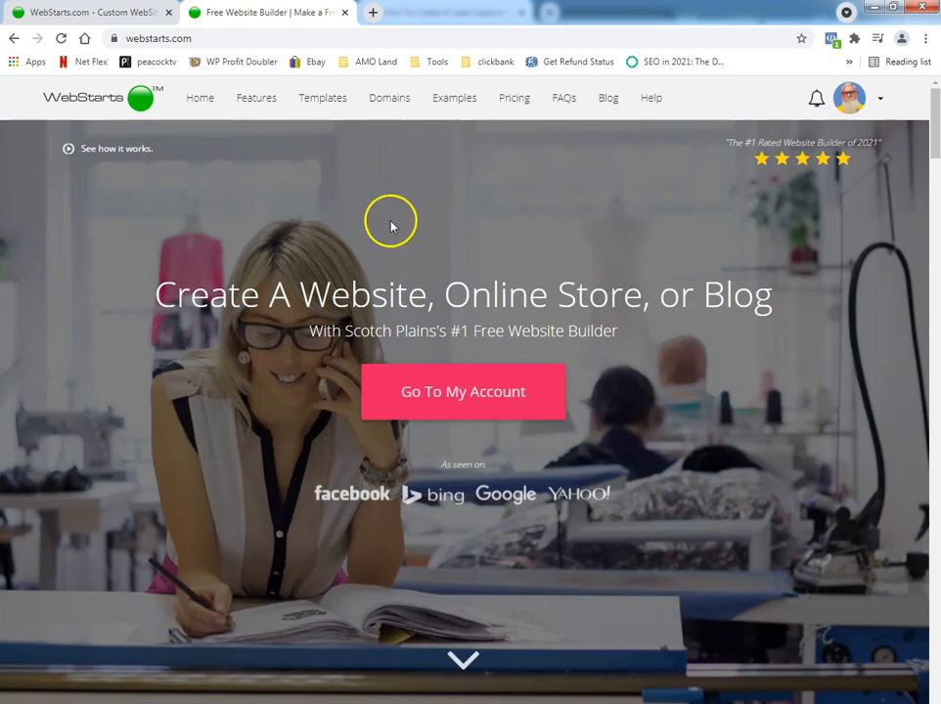
Open the WebStarts Plans & Pricing page, enlarge it for reading and highlight the Free plan's heading and description
click(514, 98)
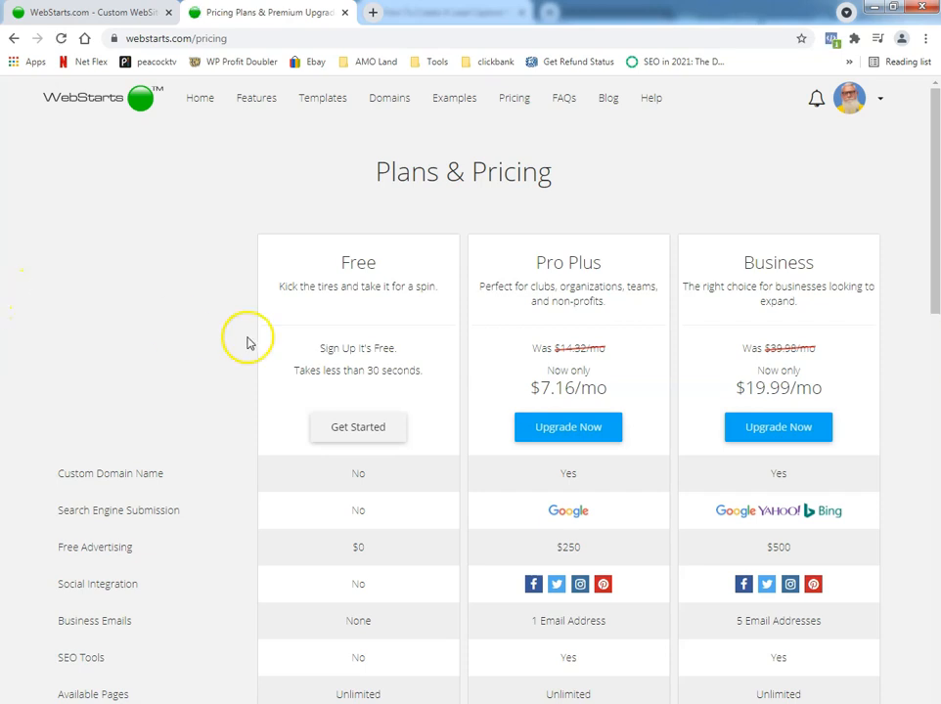
key(ctrl+plus)
key(ctrl+plus)
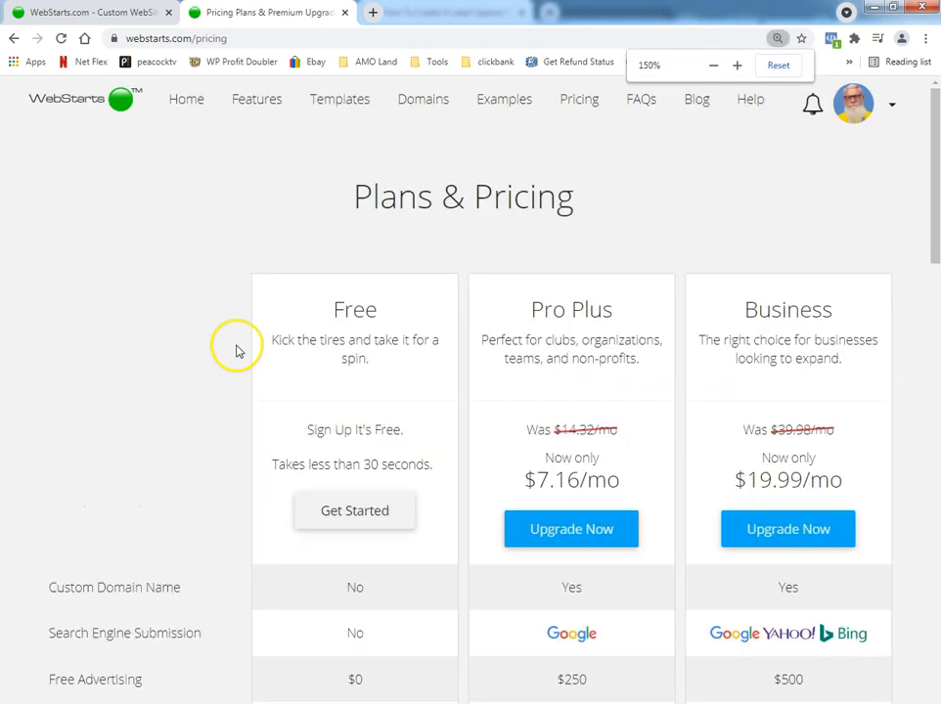
key(ctrl+plus)
scroll(201, 347, down, 2)
drag(338, 266, 419, 330)
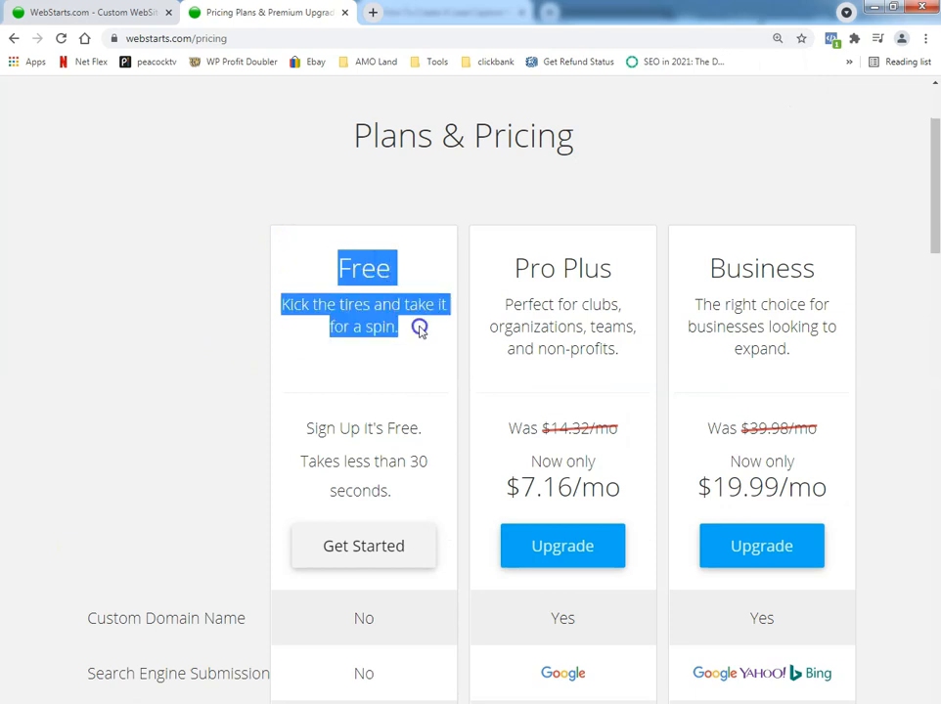
click(253, 330)
Compare the prices and features of the Free, Pro Plus and Business plans in the pricing table
scroll(172, 340, down, 3)
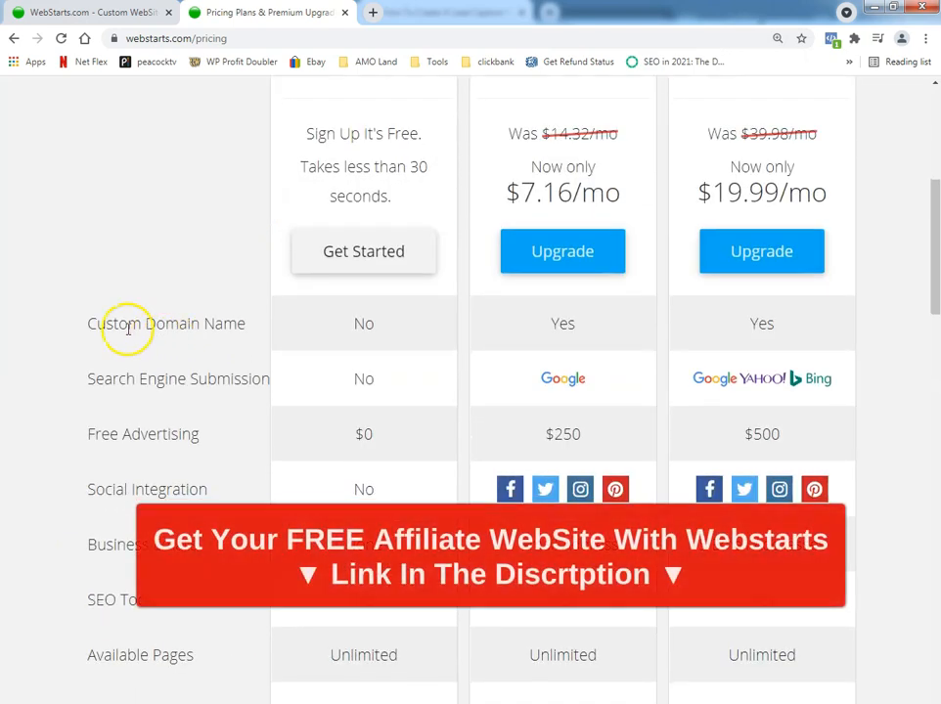
scroll(70, 326, down, 2)
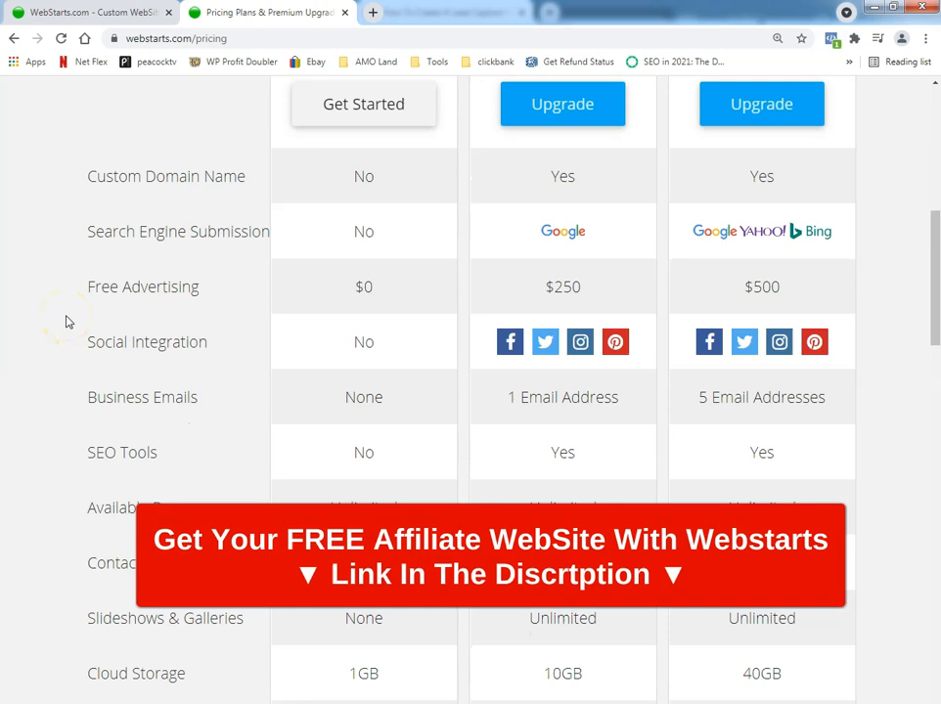
scroll(68, 320, up, 3)
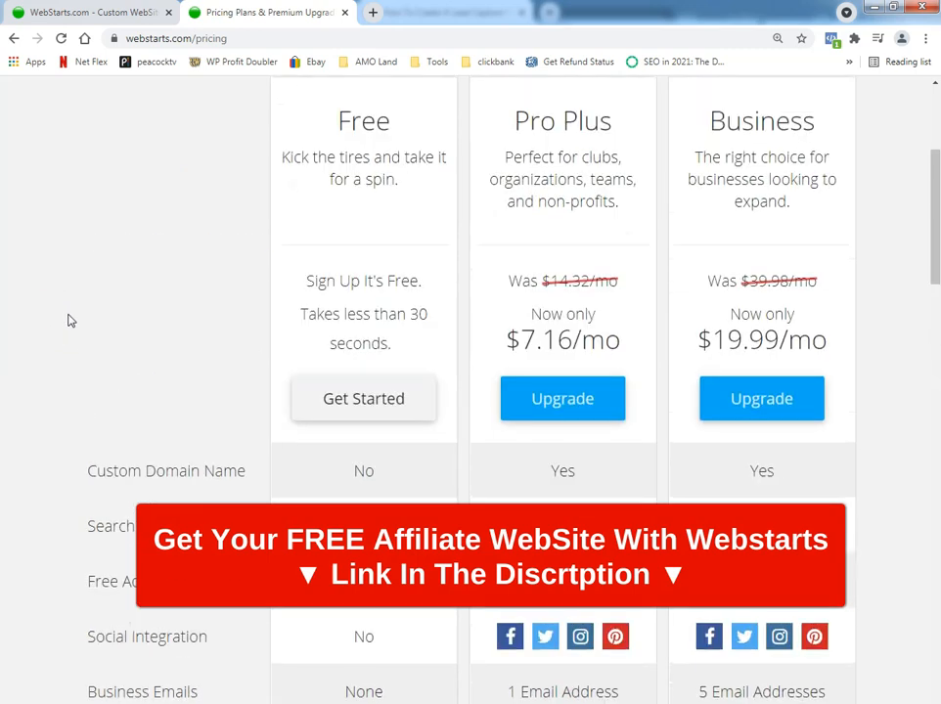
scroll(69, 320, up, 1)
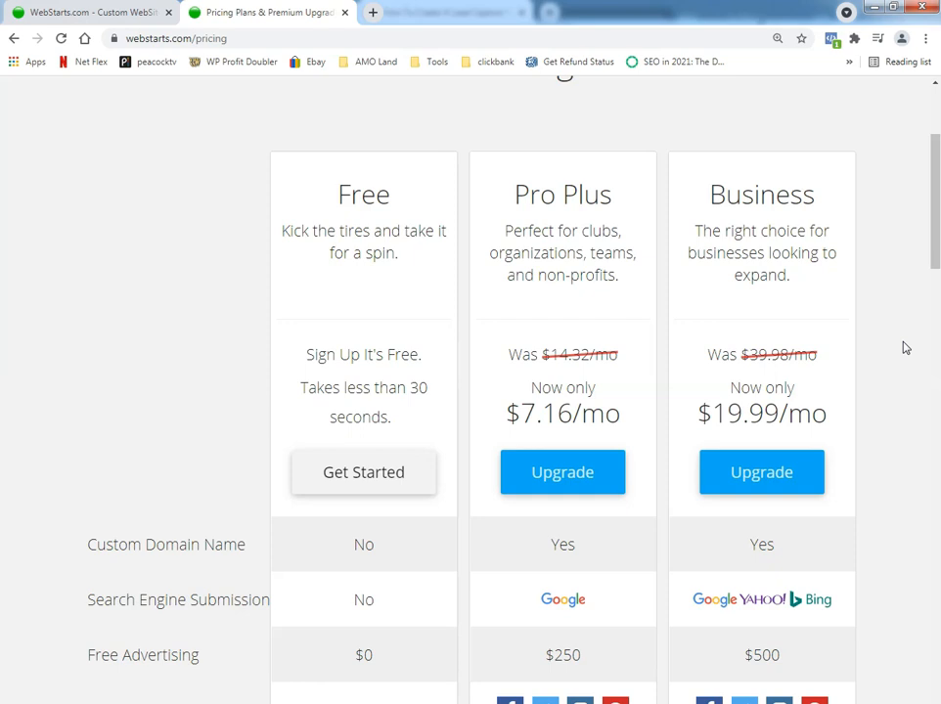
scroll(905, 348, down, 3)
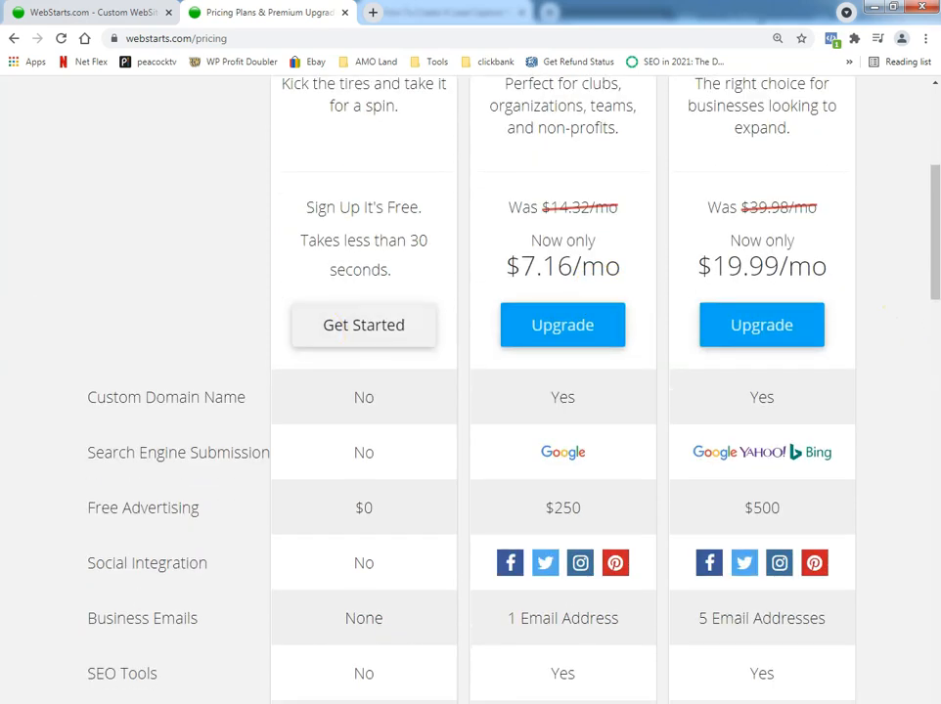
scroll(22, 325, down, 3)
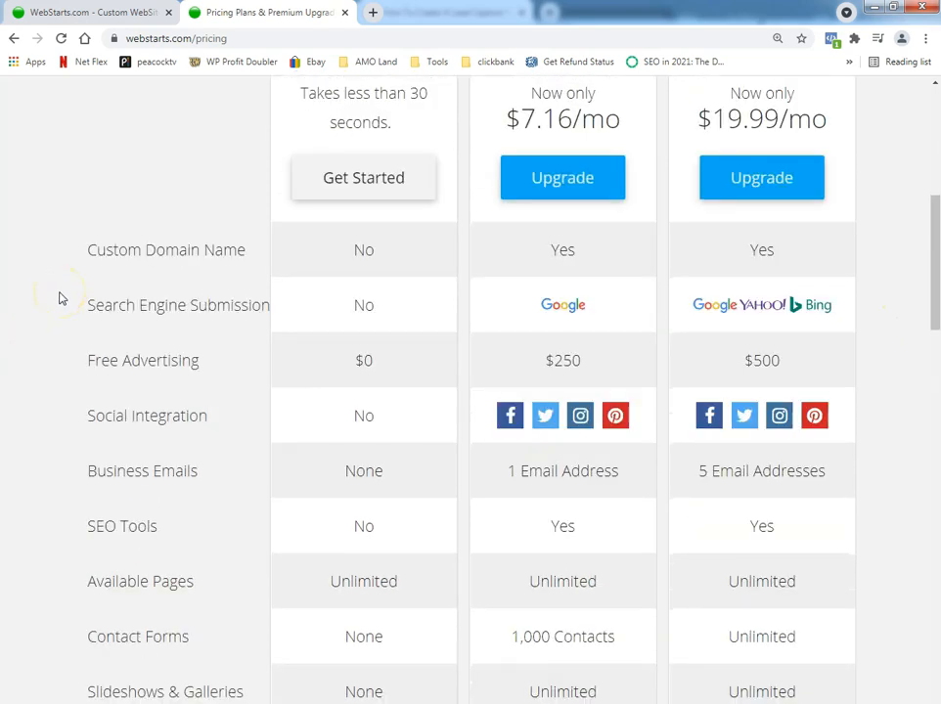
Highlight the Search Engine Submission feature and the Pro Plus plan's free advertising amount, and clear the highlight
drag(85, 306, 270, 305)
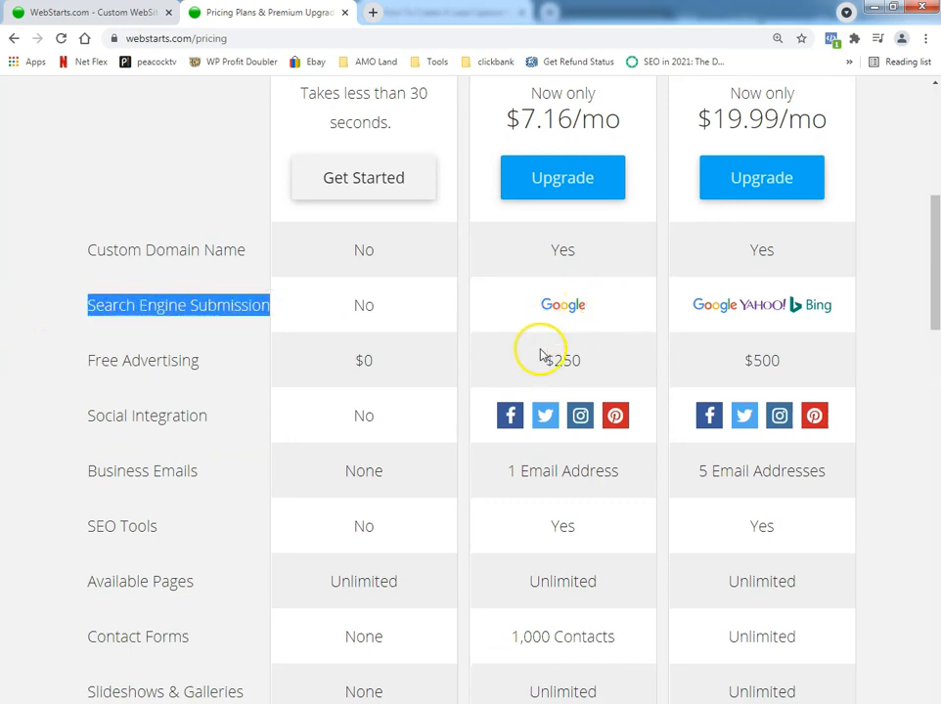
drag(544, 361, 611, 350)
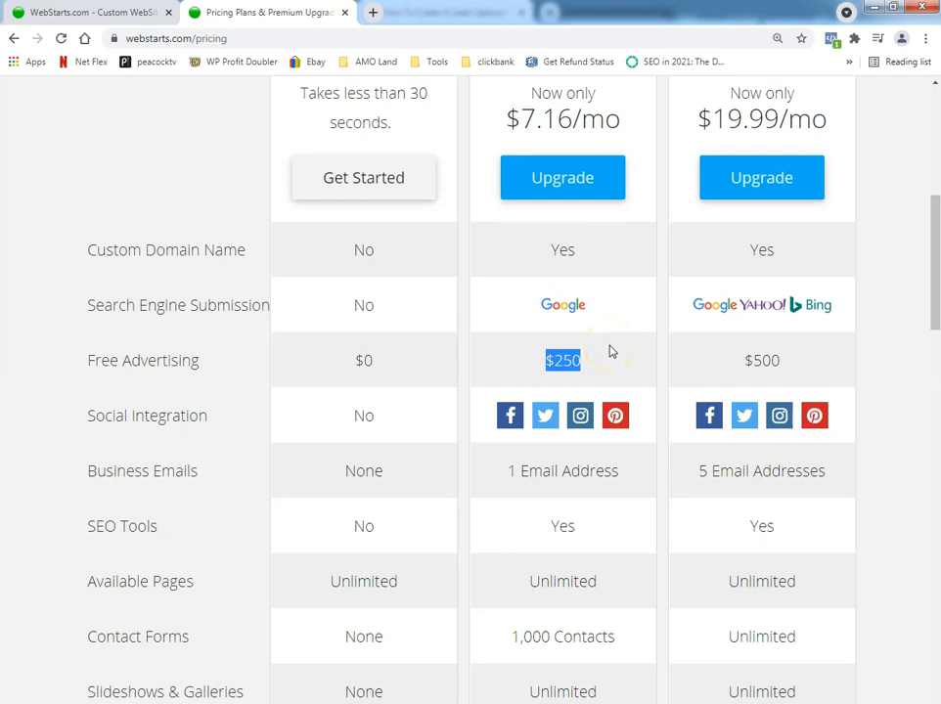
click(634, 359)
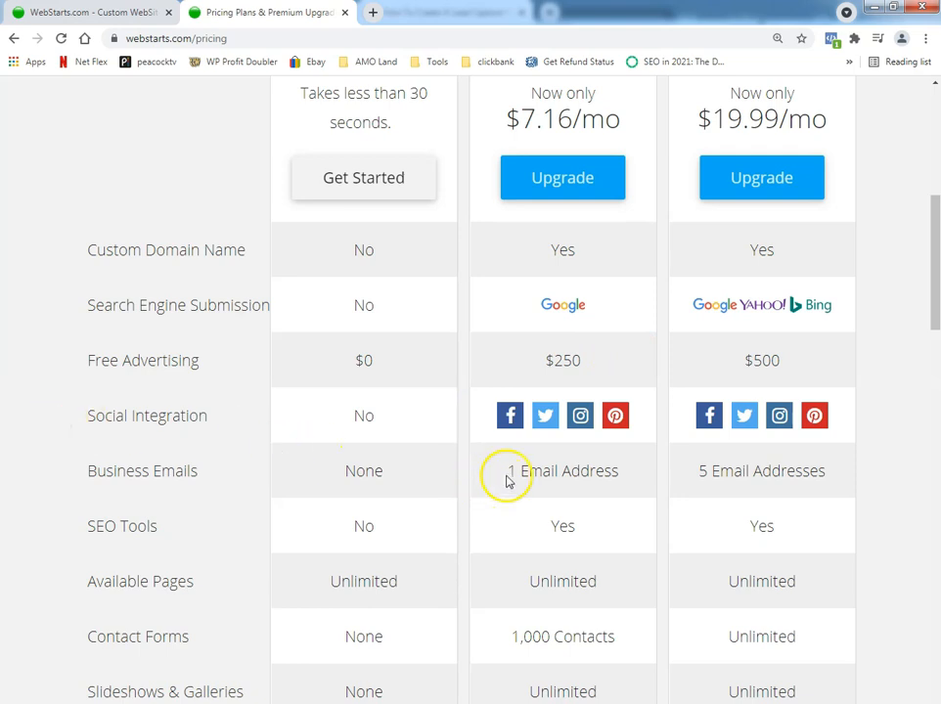
Review the pricing table and highlight the SEO Tools label and the Free plan's SEO Tools entry, then clear the highlight
scroll(57, 433, up, 1)
scroll(57, 433, up, 4)
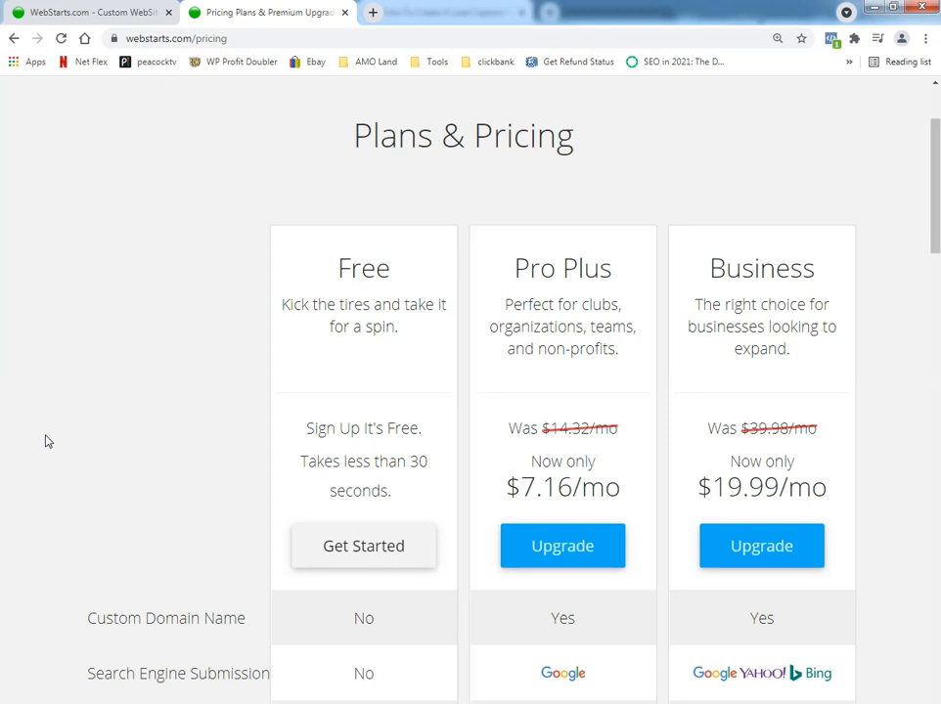
scroll(52, 441, down, 2)
scroll(56, 440, down, 3)
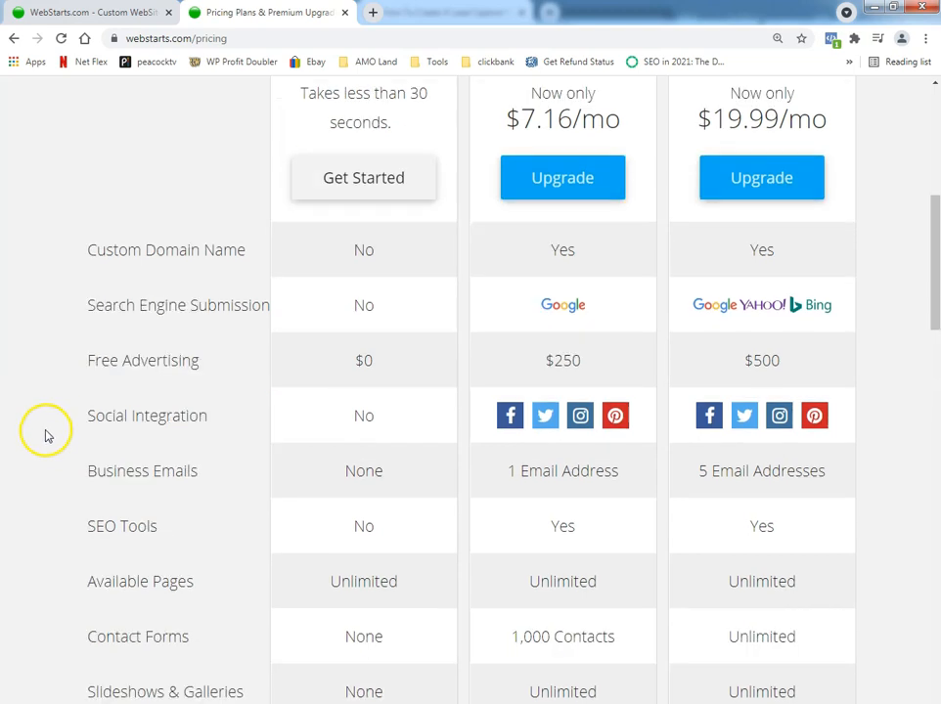
scroll(48, 436, down, 2)
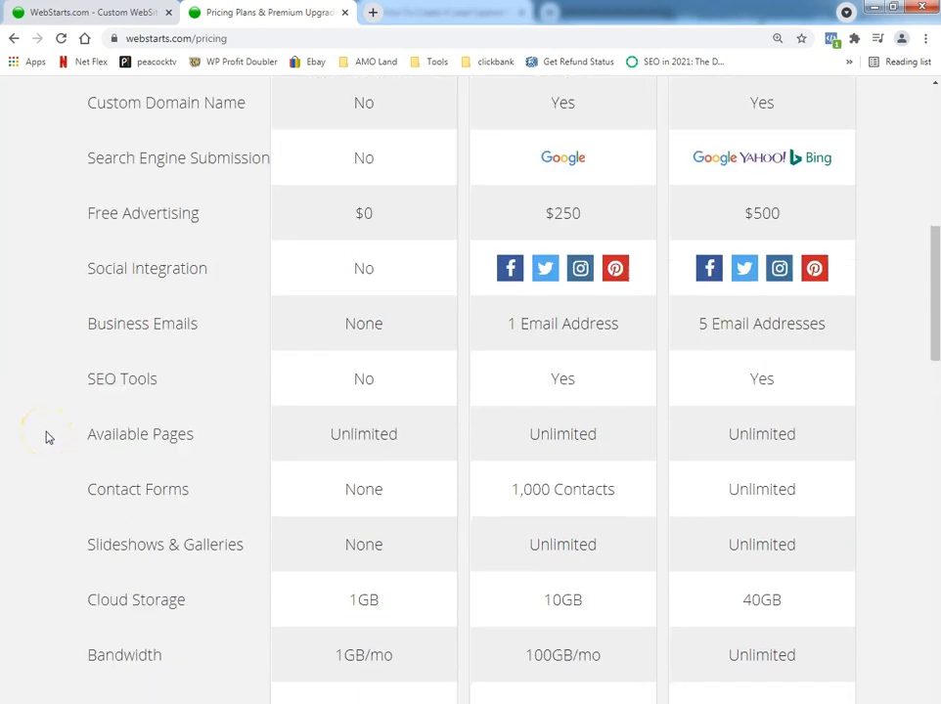
drag(84, 442, 43, 395)
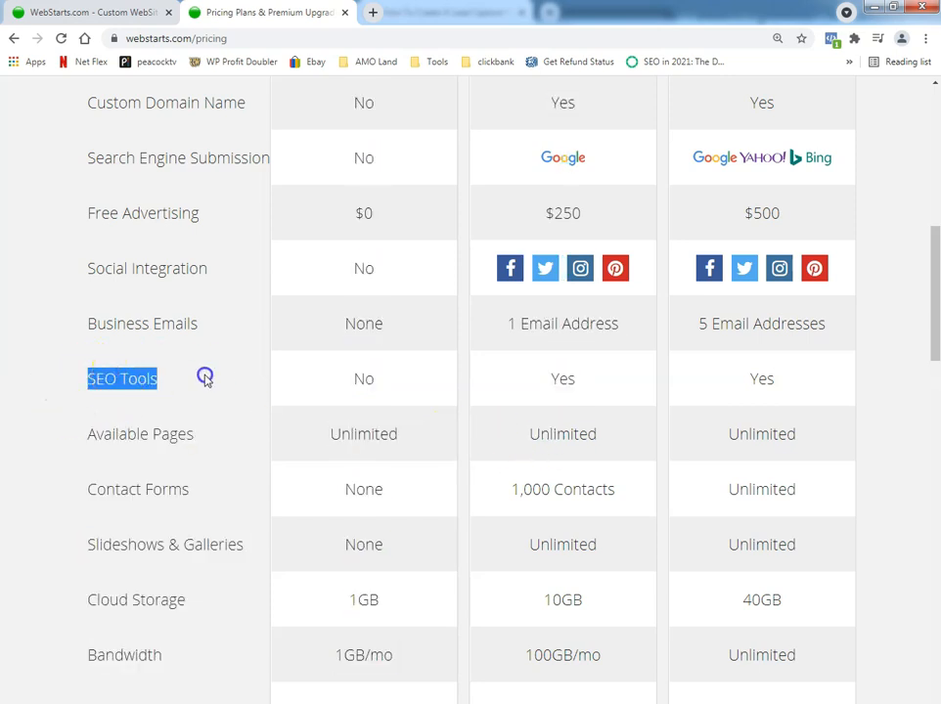
drag(136, 381, 70, 426)
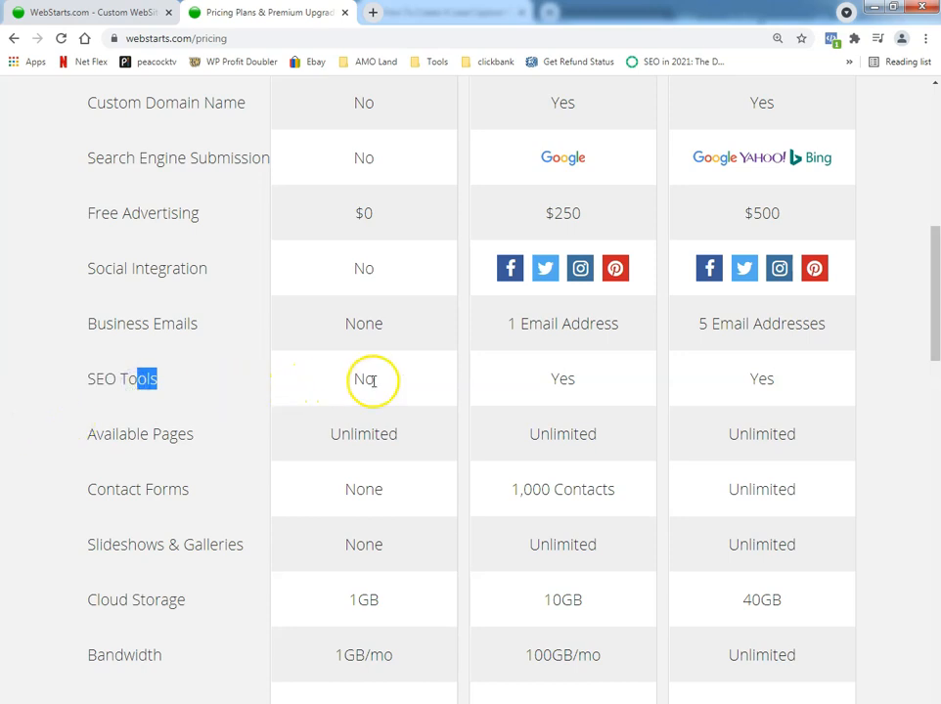
drag(353, 381, 375, 381)
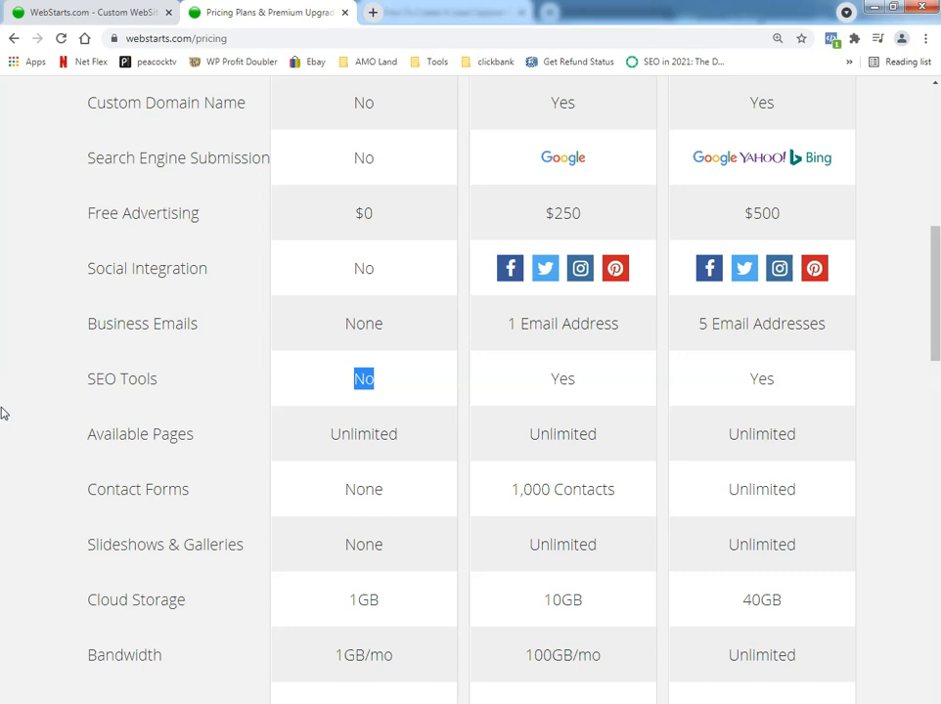
click(88, 364)
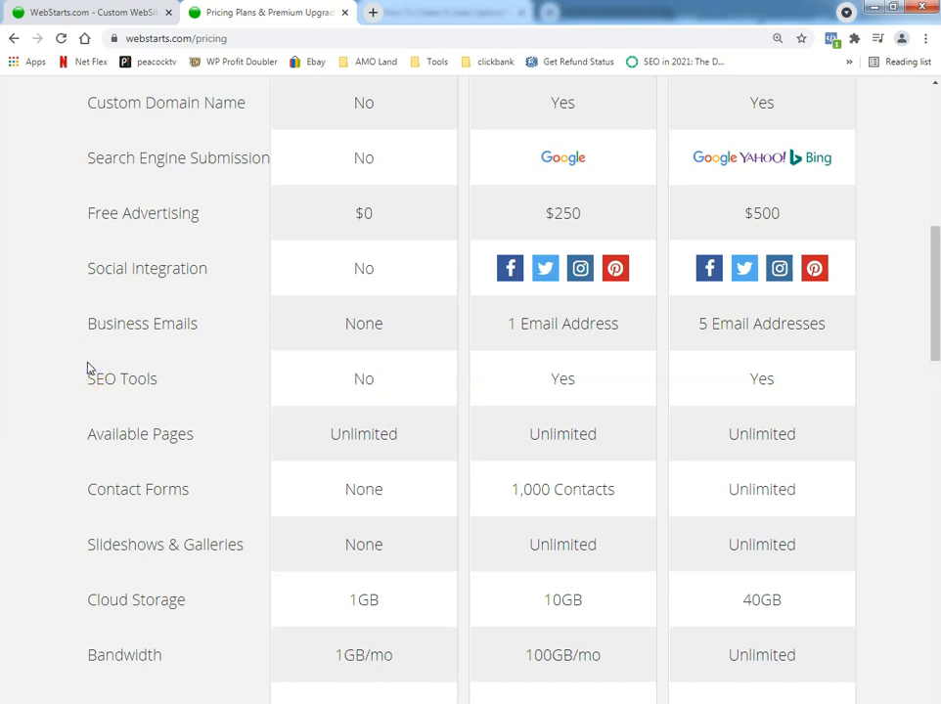
scroll(87, 366, up, 2)
scroll(87, 367, up, 3)
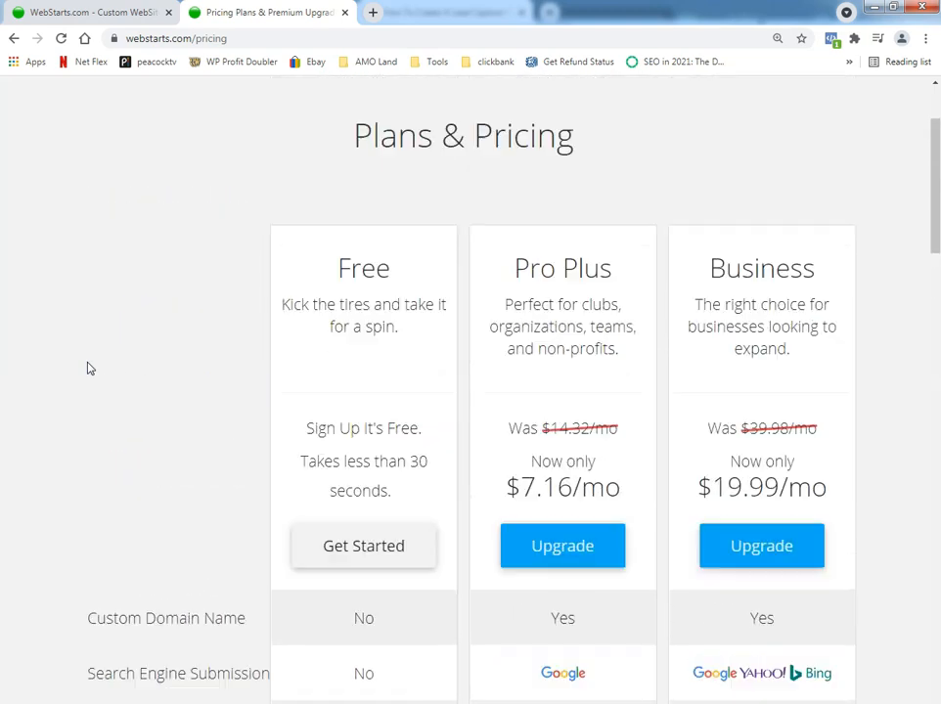
Return to the site editor and reduce the browser zoom until the landing page fits the window's width
click(140, 8)
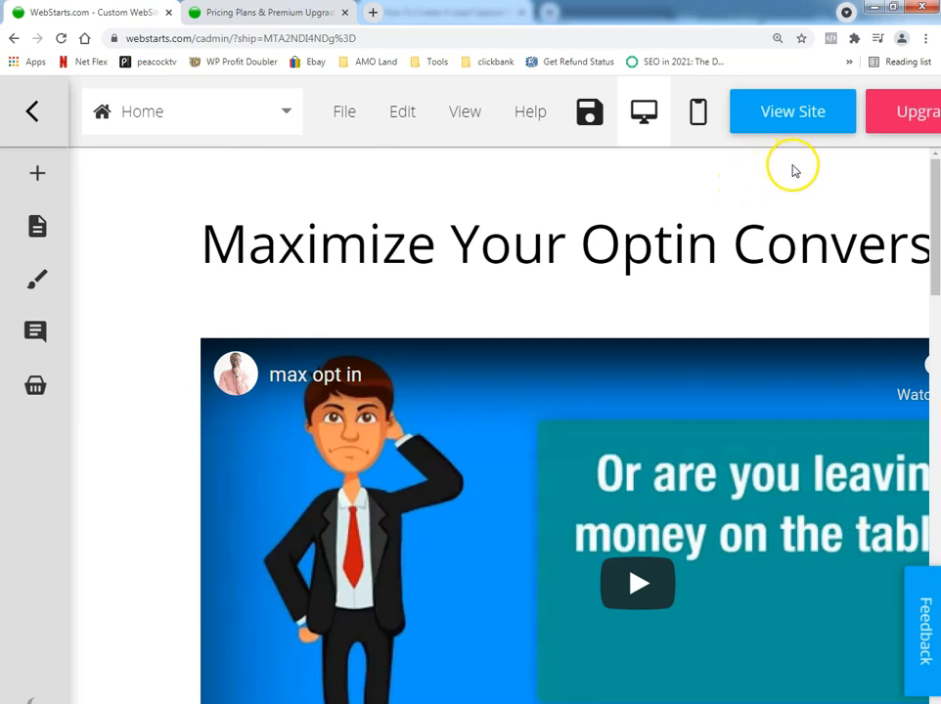
key(ctrl+minus)
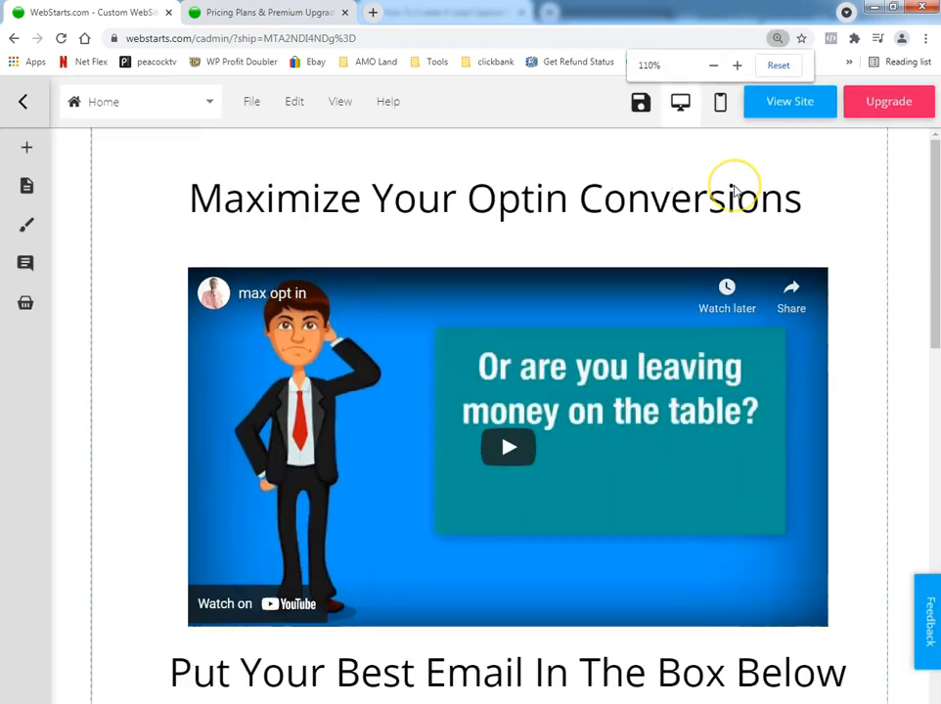
key(ctrl+minus)
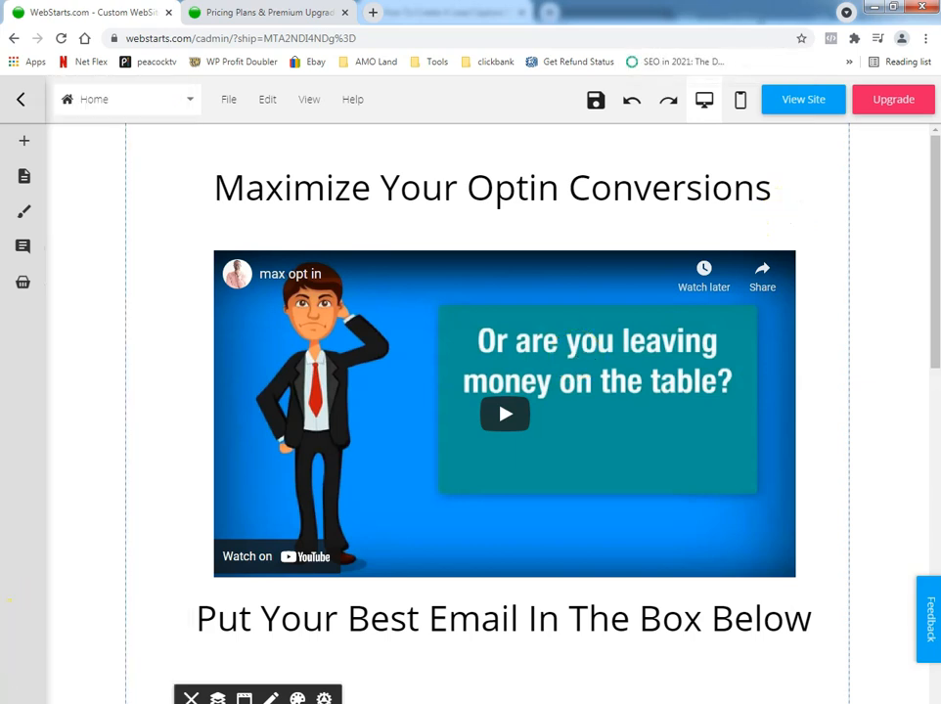
mouse_move(174, 703)
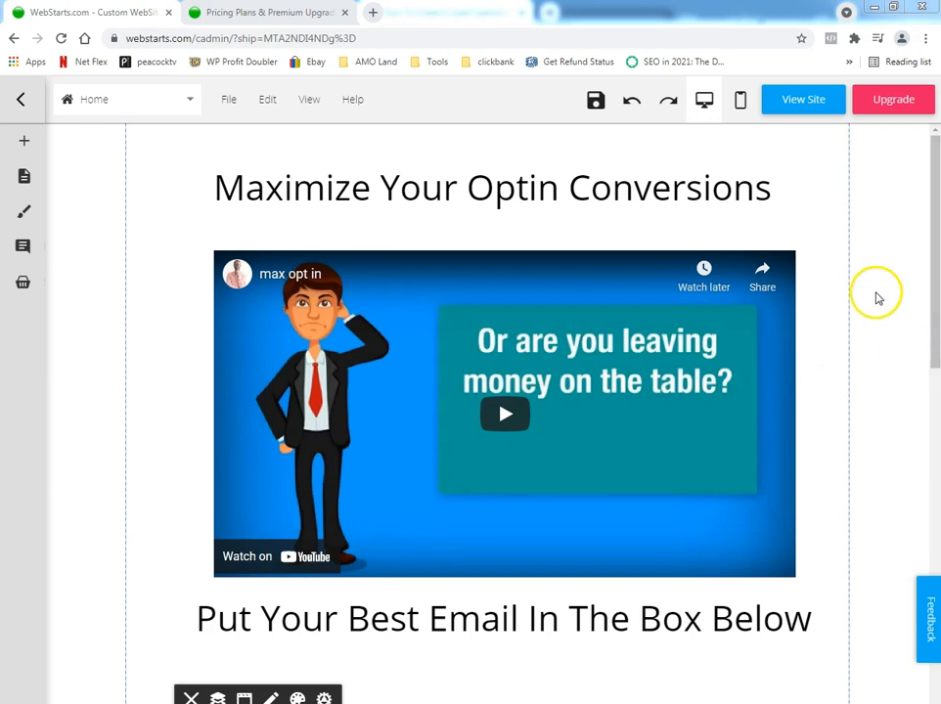
Open the Edit HTML dialog, inspect the Site Head and Page Head code areas, and close it without inserting anything
mouse_move(40, 117)
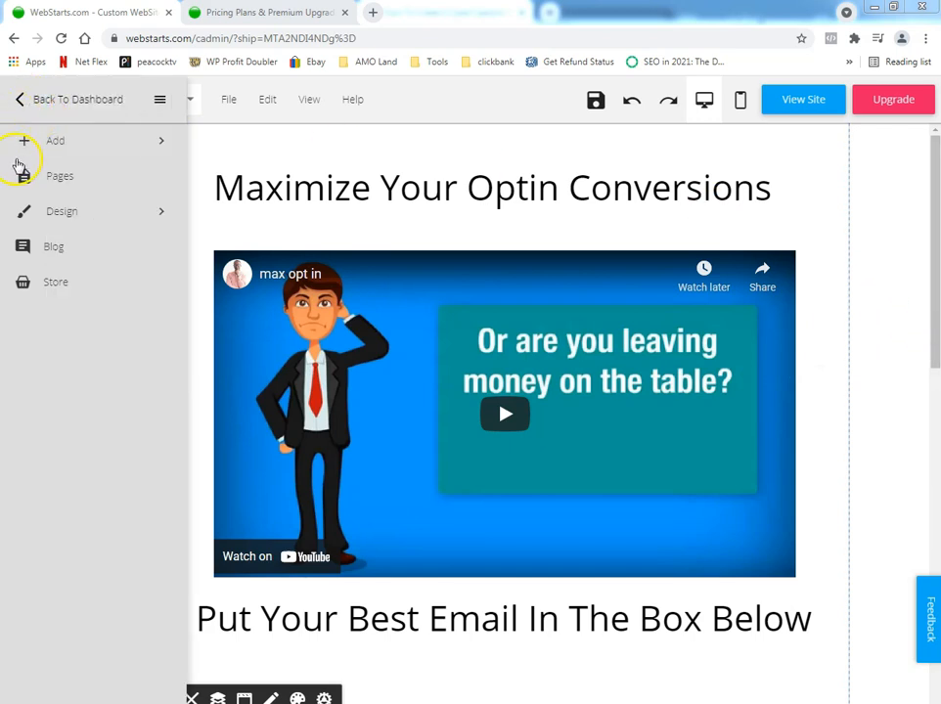
click(57, 143)
click(86, 510)
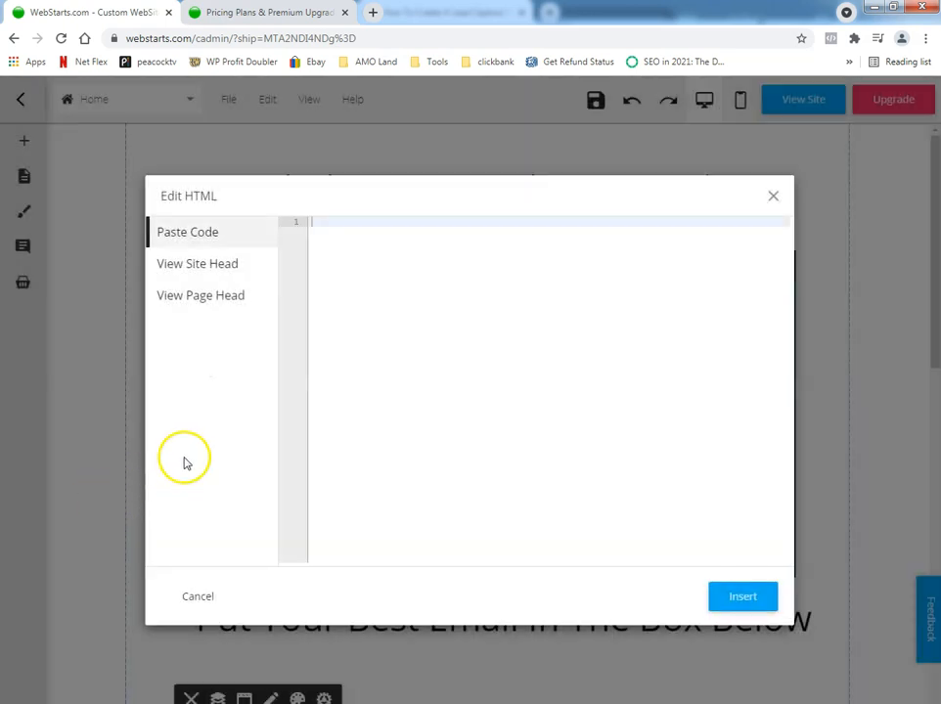
click(214, 265)
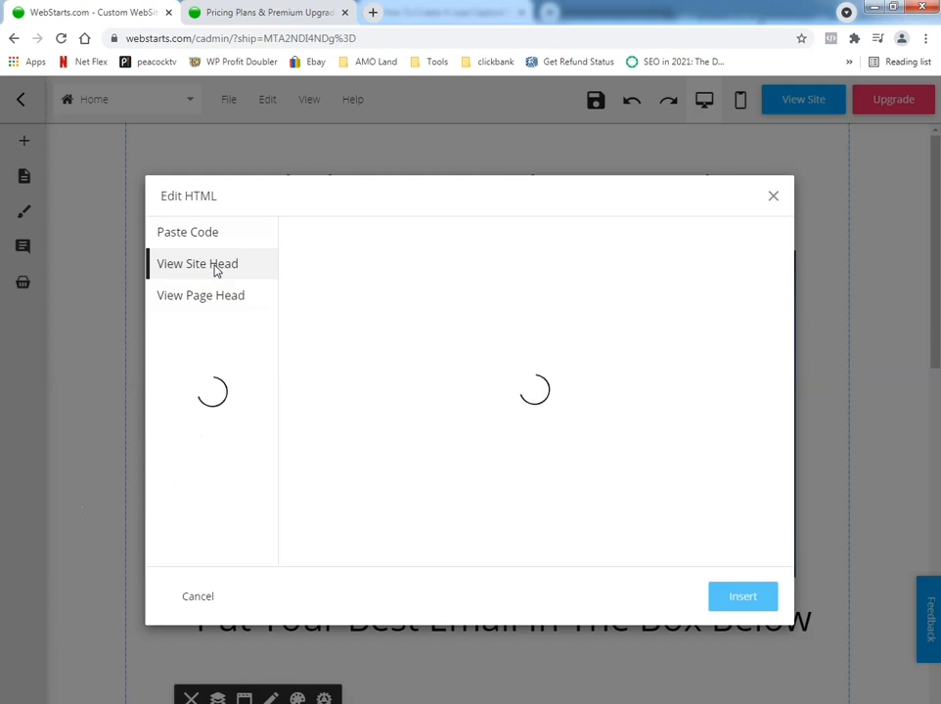
click(359, 221)
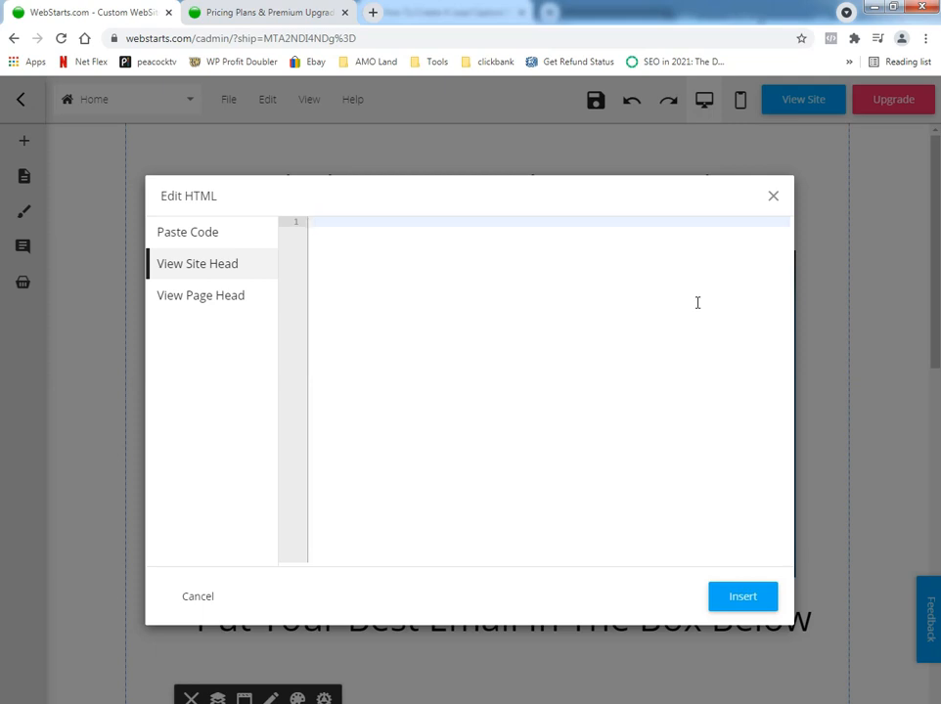
click(219, 306)
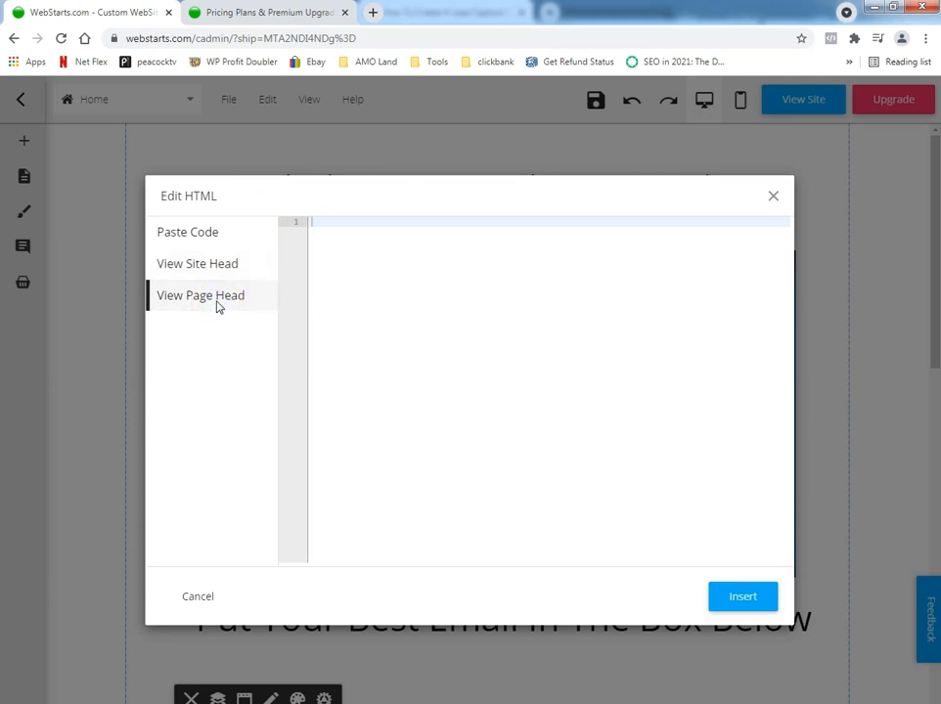
click(216, 303)
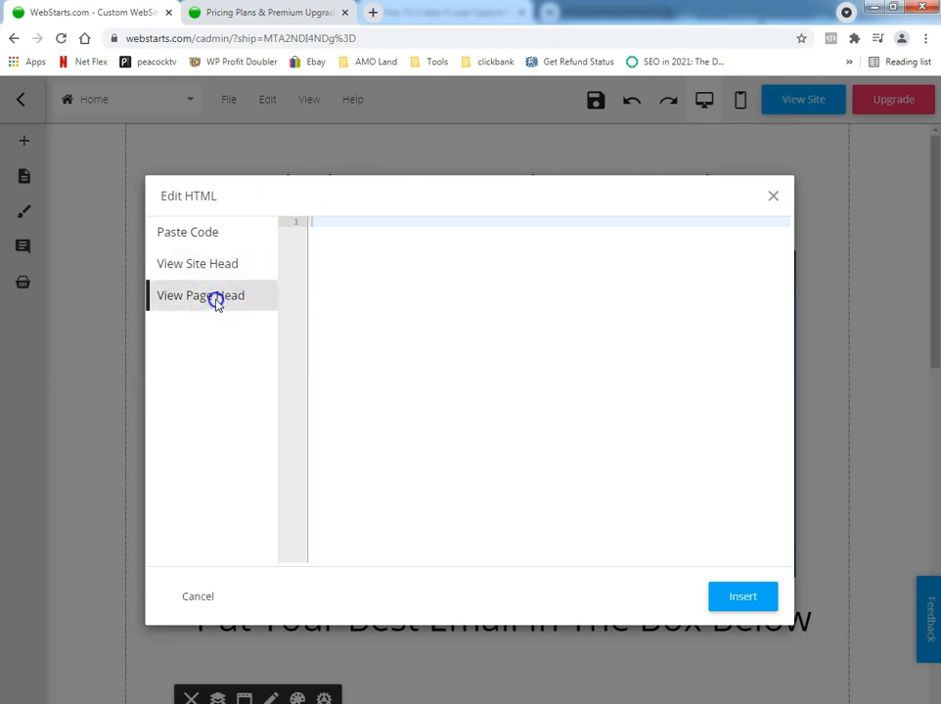
click(773, 201)
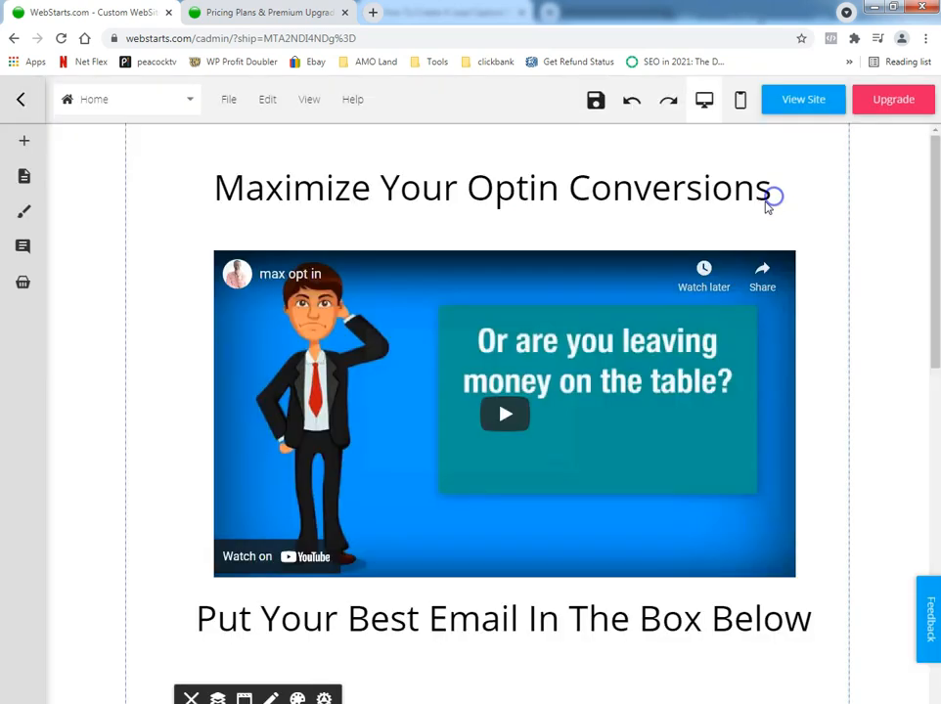
Return to the Plans & Pricing page and compare the plans' remaining features, marking the Free plan's Live Chat entry
click(252, 11)
scroll(27, 326, down, 5)
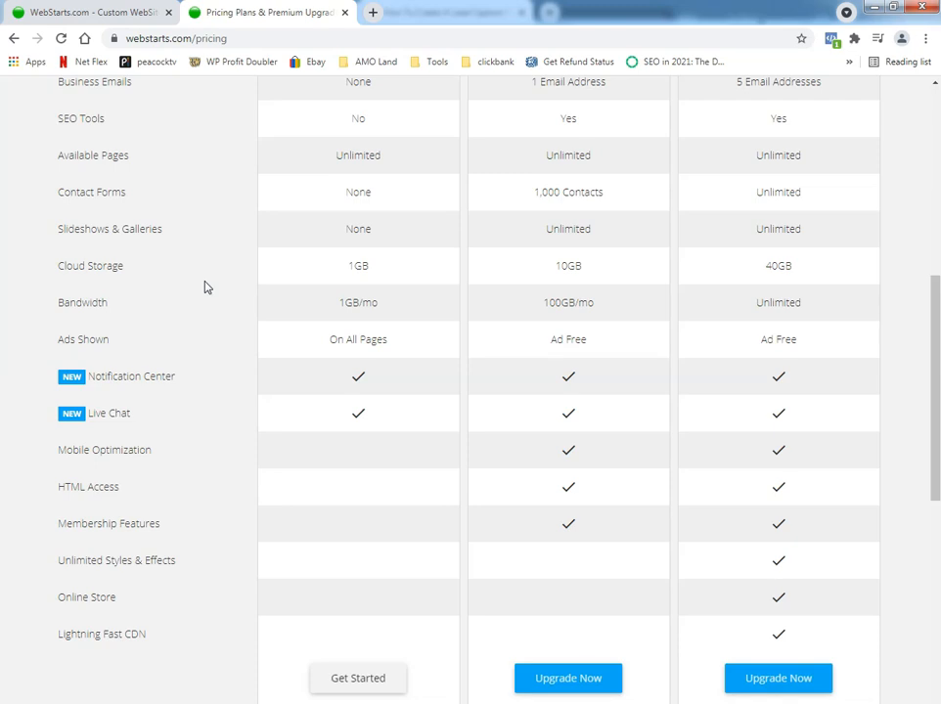
click(362, 415)
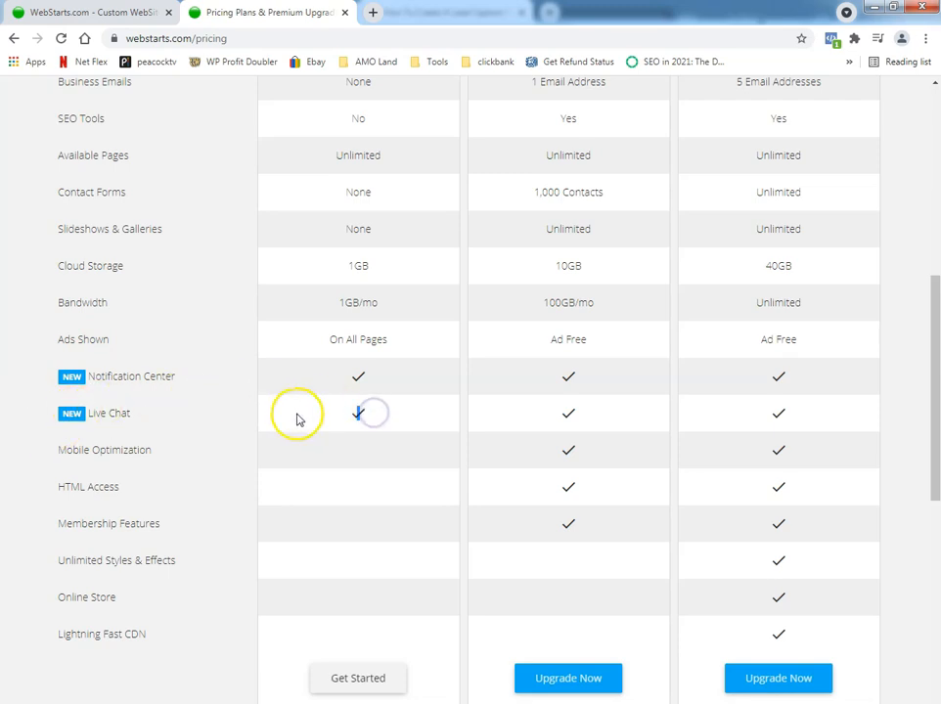
scroll(288, 411, up, 5)
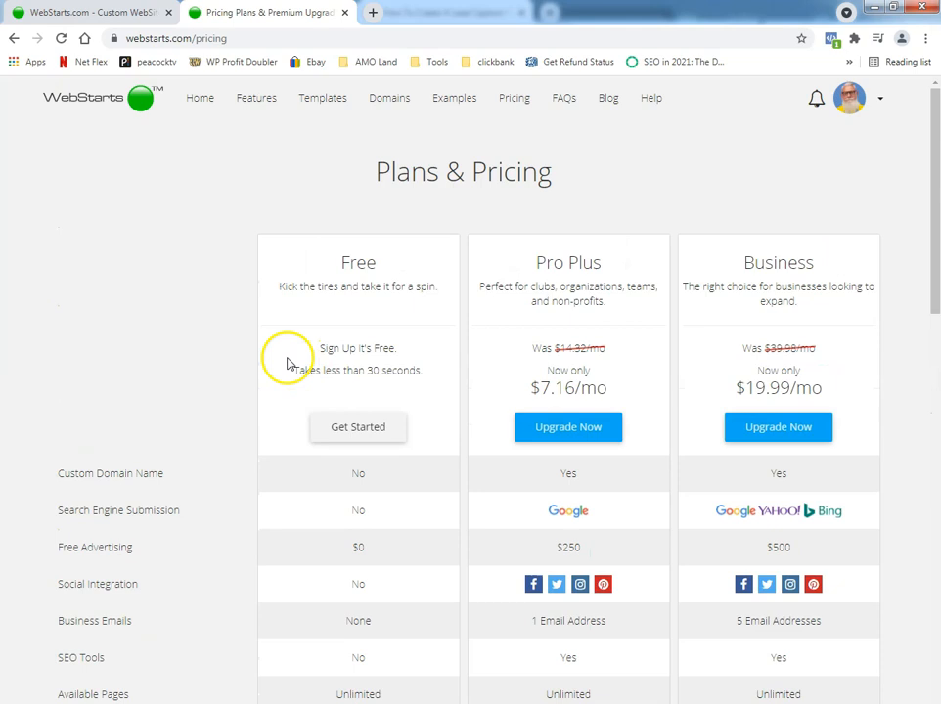
scroll(248, 369, down, 3)
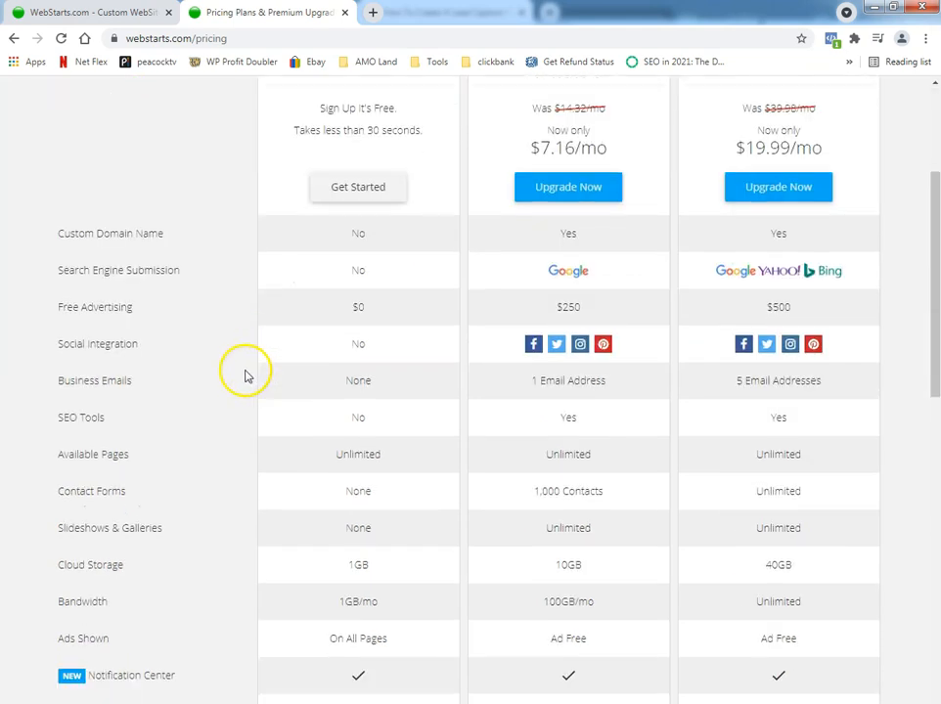
scroll(244, 375, down, 4)
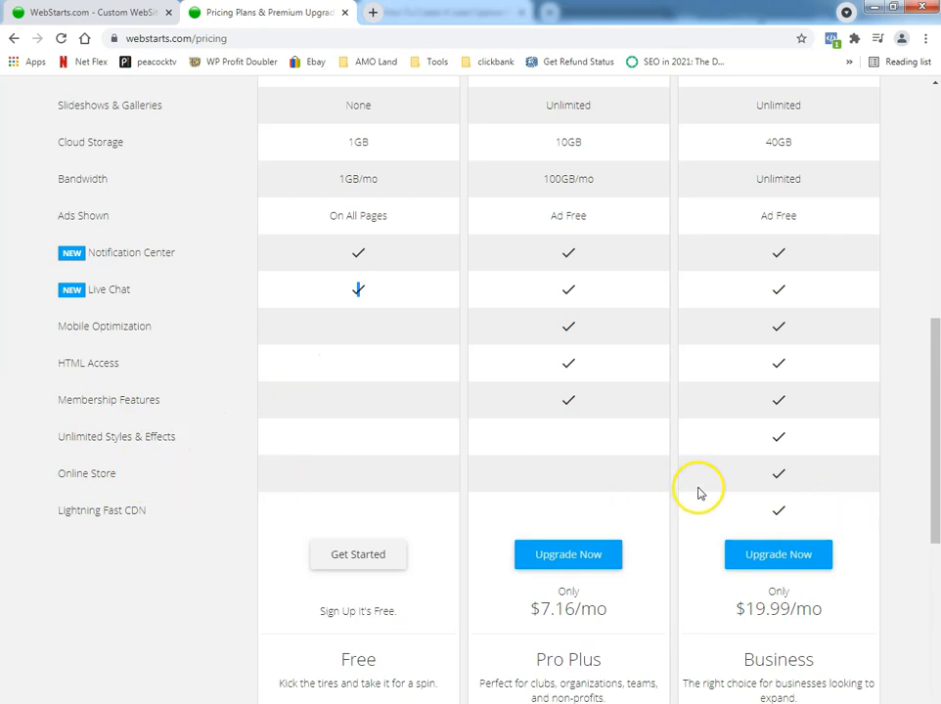
scroll(717, 612, down, 1)
scroll(717, 608, down, 1)
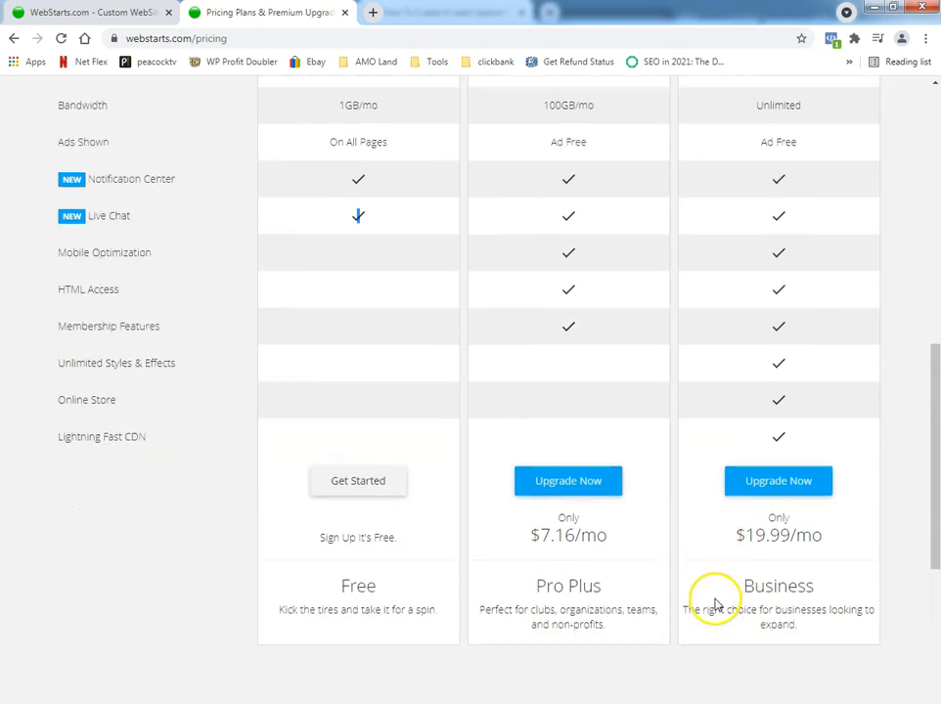
scroll(700, 595, down, 3)
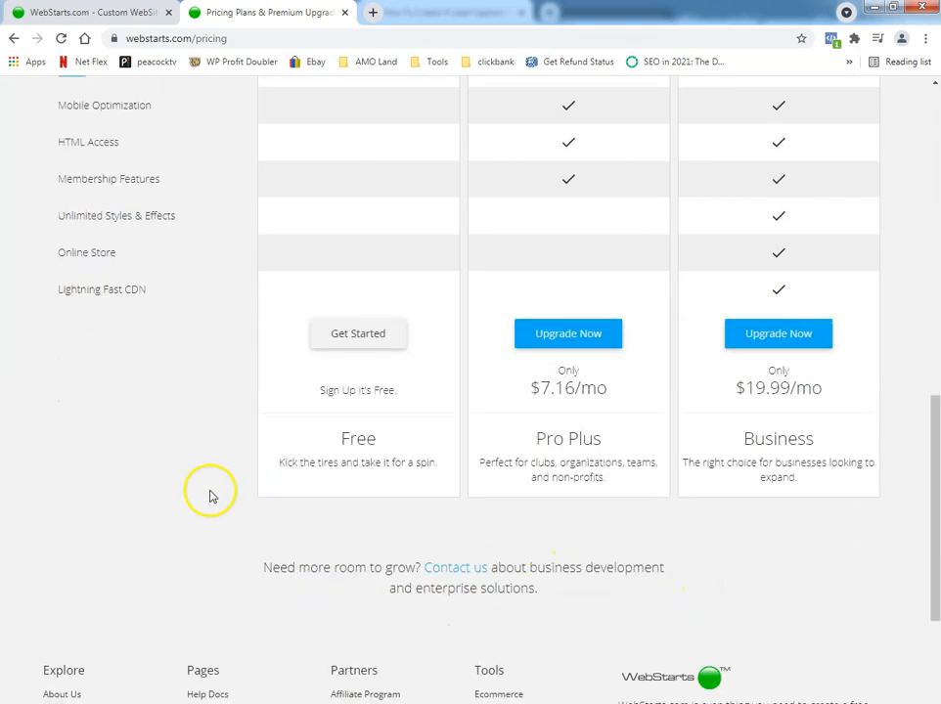
Highlight the Lightning Fast CDN feature in the pricing table and return to the start of the page
scroll(195, 489, up, 1)
scroll(203, 478, up, 2)
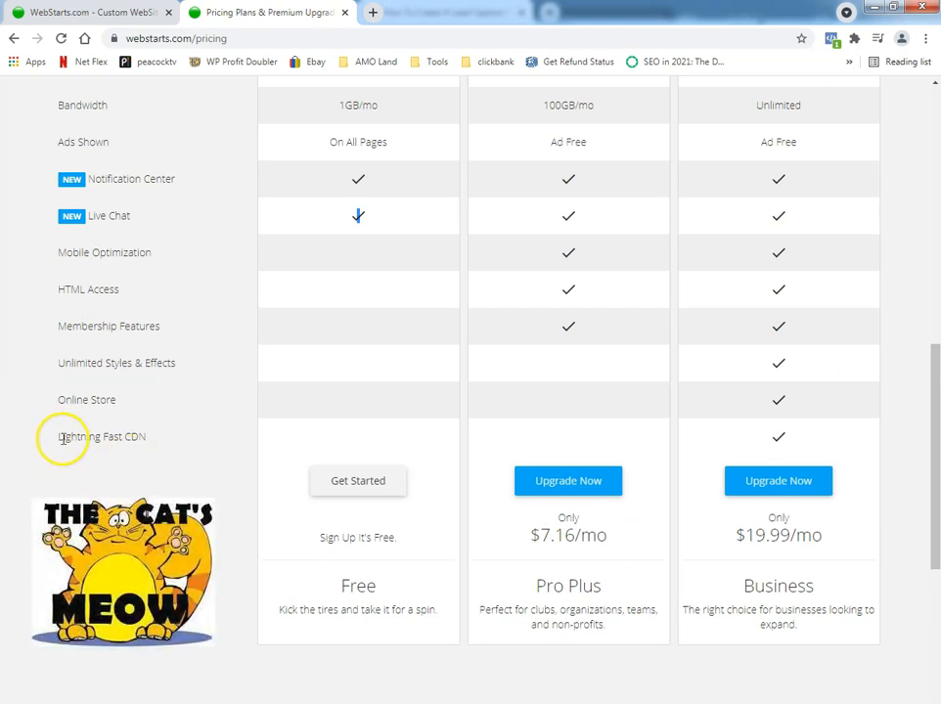
drag(56, 436, 177, 433)
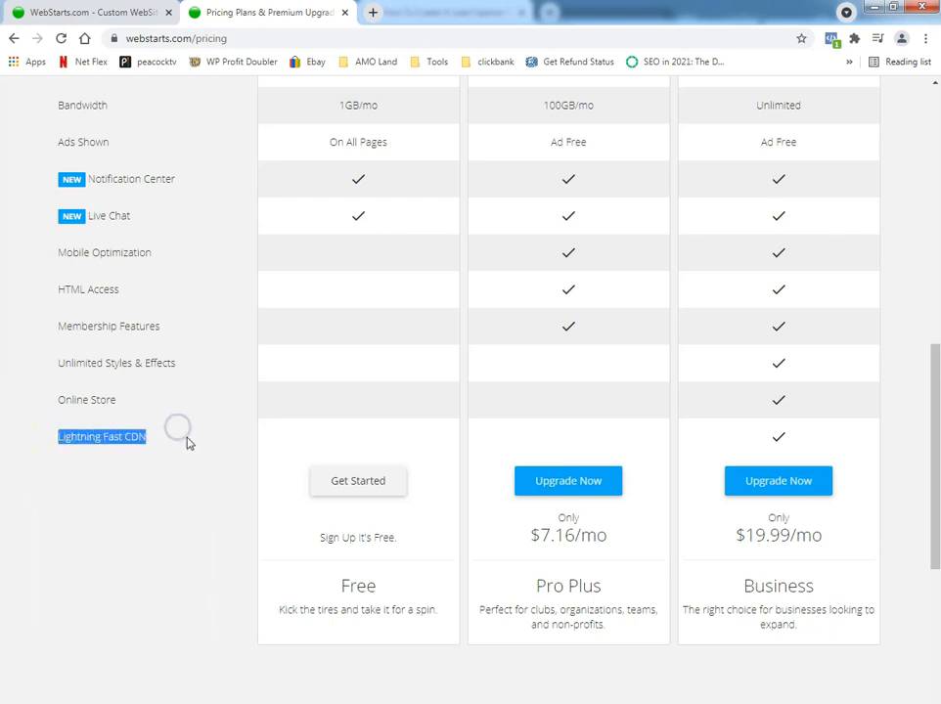
scroll(230, 410, down, 5)
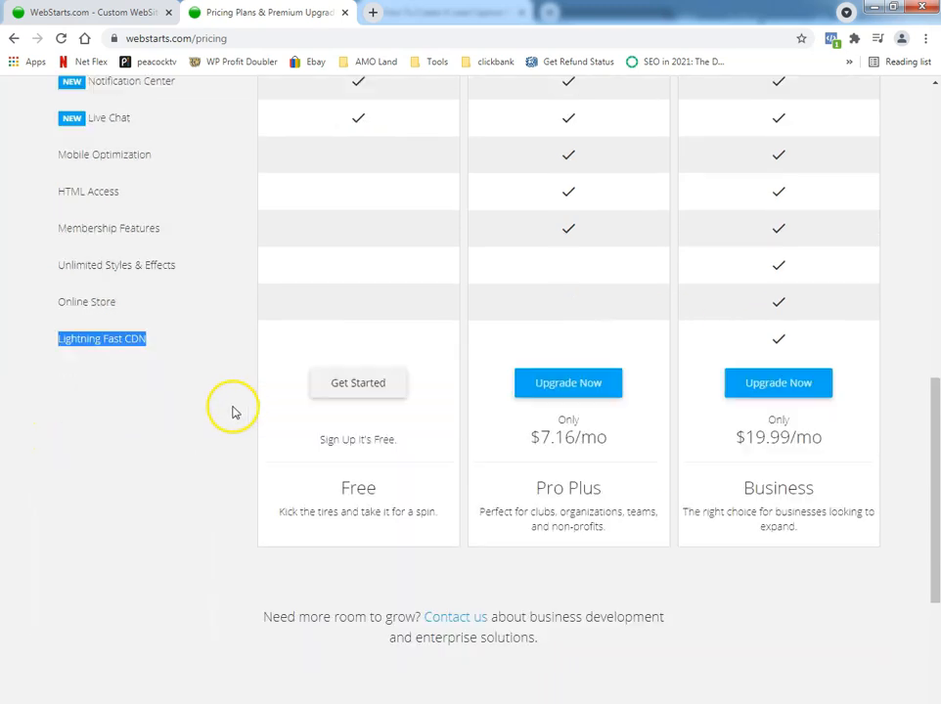
key(Home)
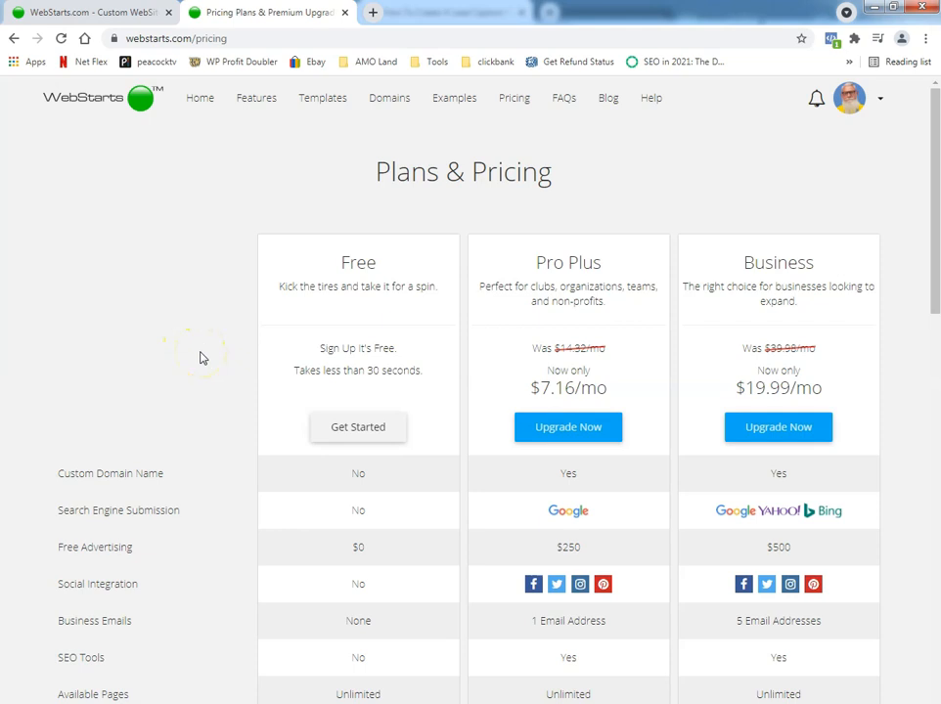
Switch back to the site editor and look over the landing page down to its contact form
click(88, 13)
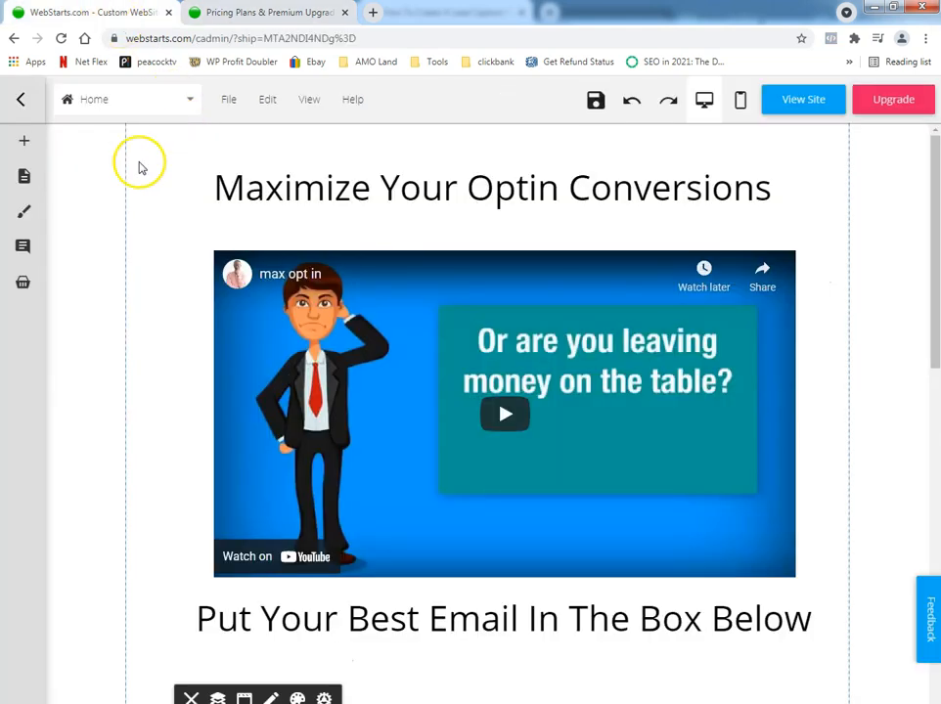
scroll(497, 294, down, 5)
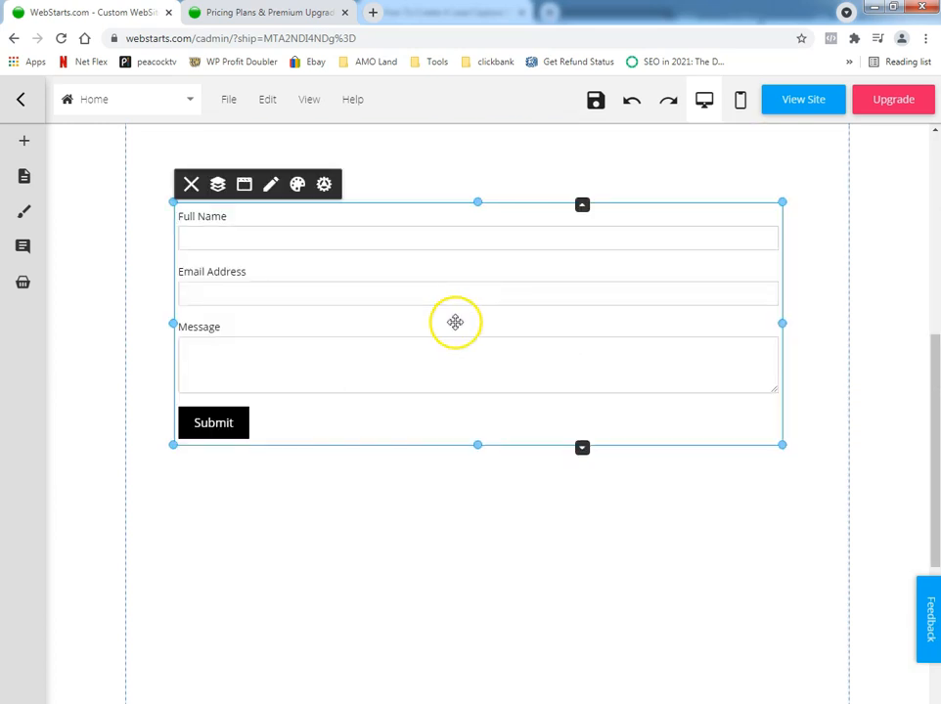
scroll(454, 348, up, 4)
Add a new blank page named thankyou to the site
mouse_move(42, 194)
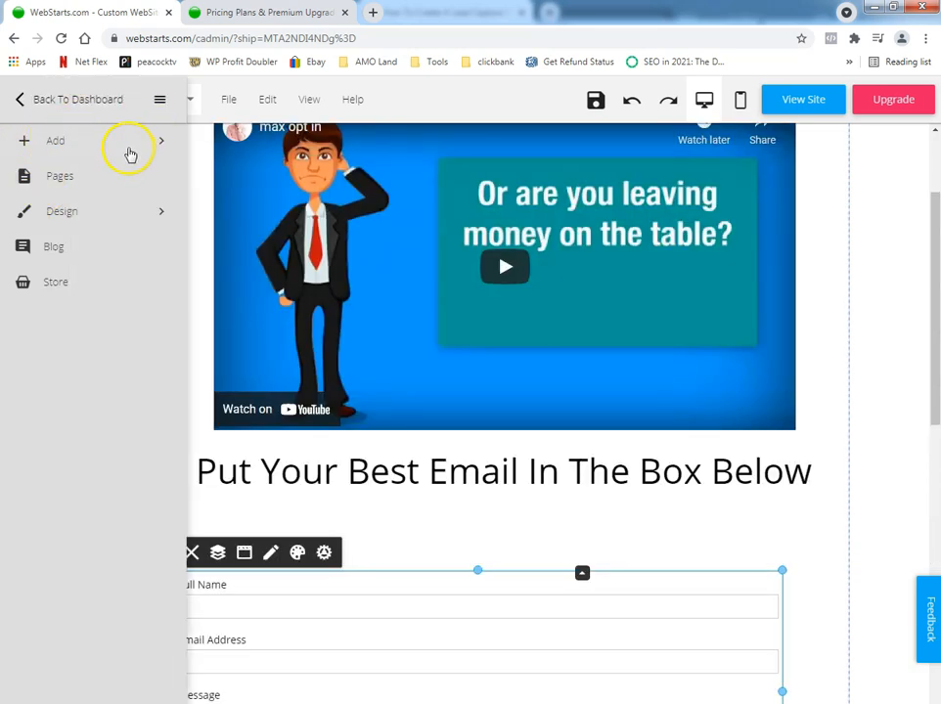
click(62, 176)
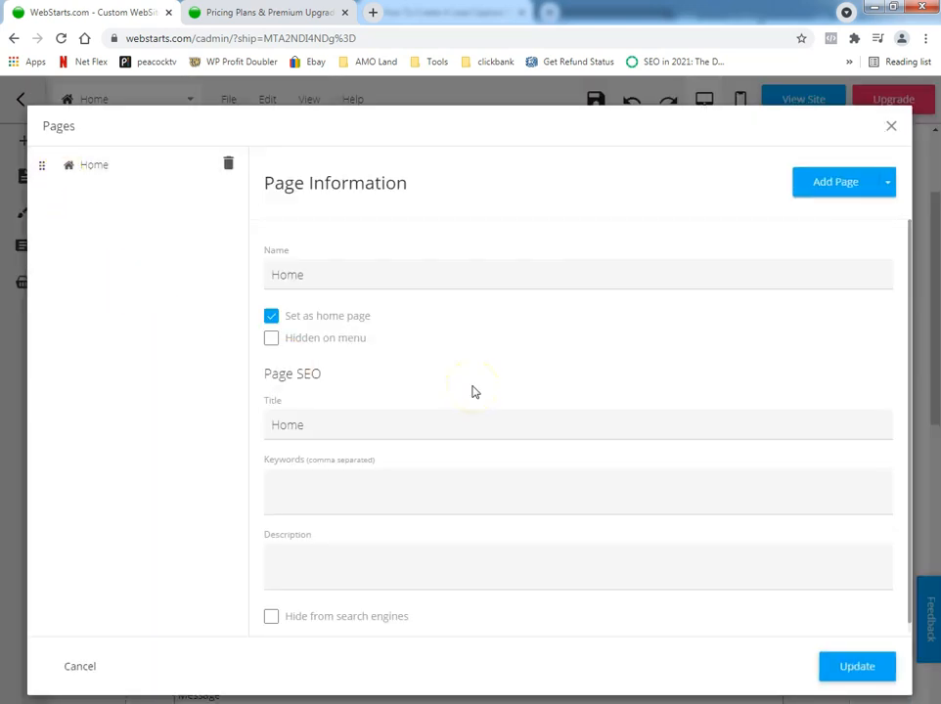
click(859, 189)
click(530, 448)
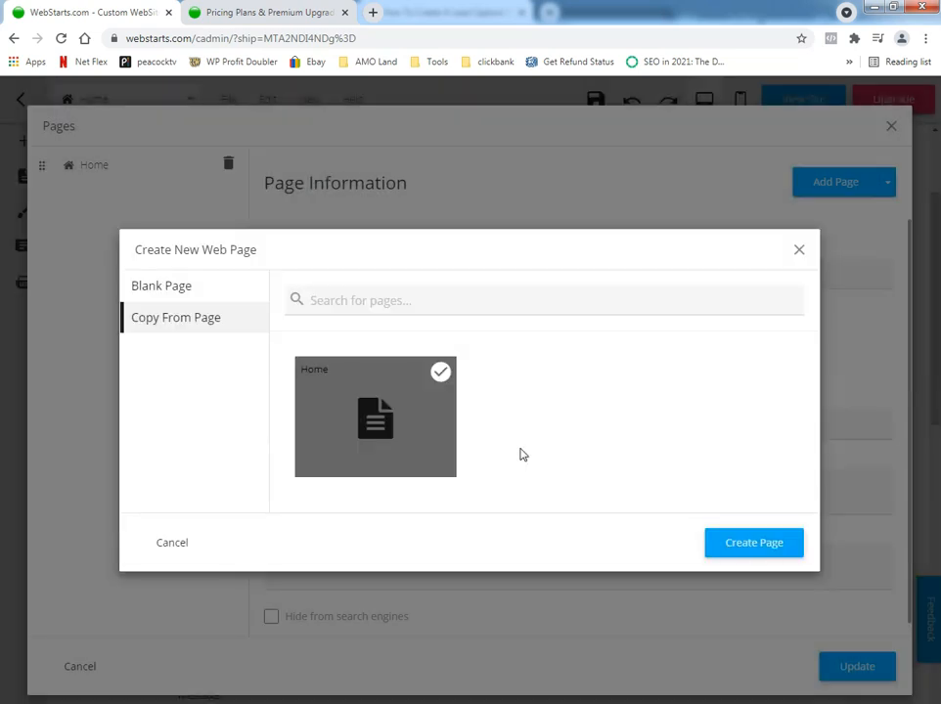
click(412, 418)
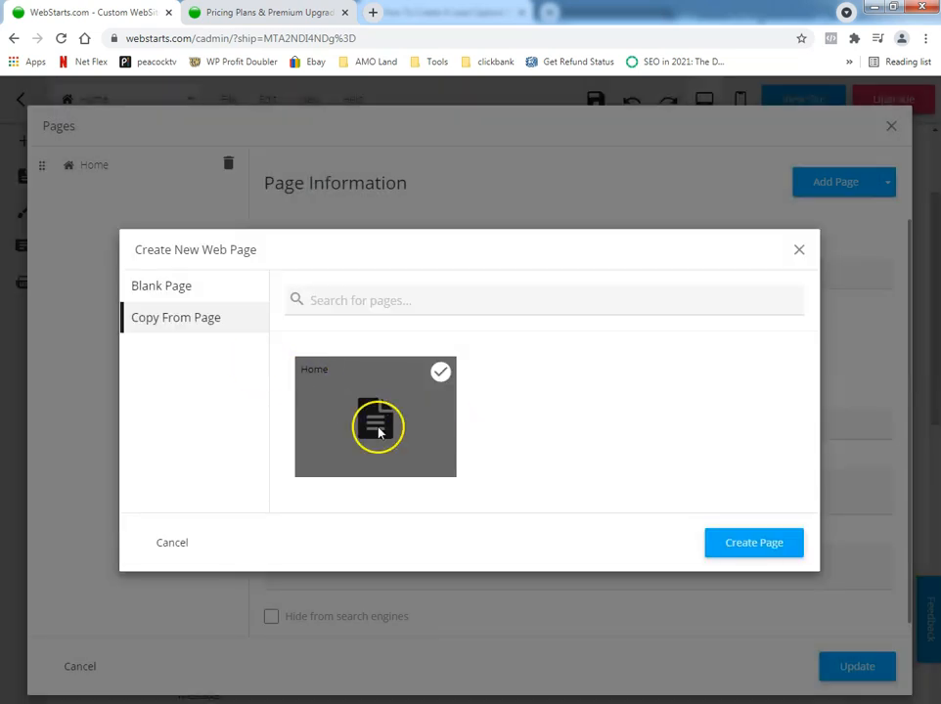
click(198, 288)
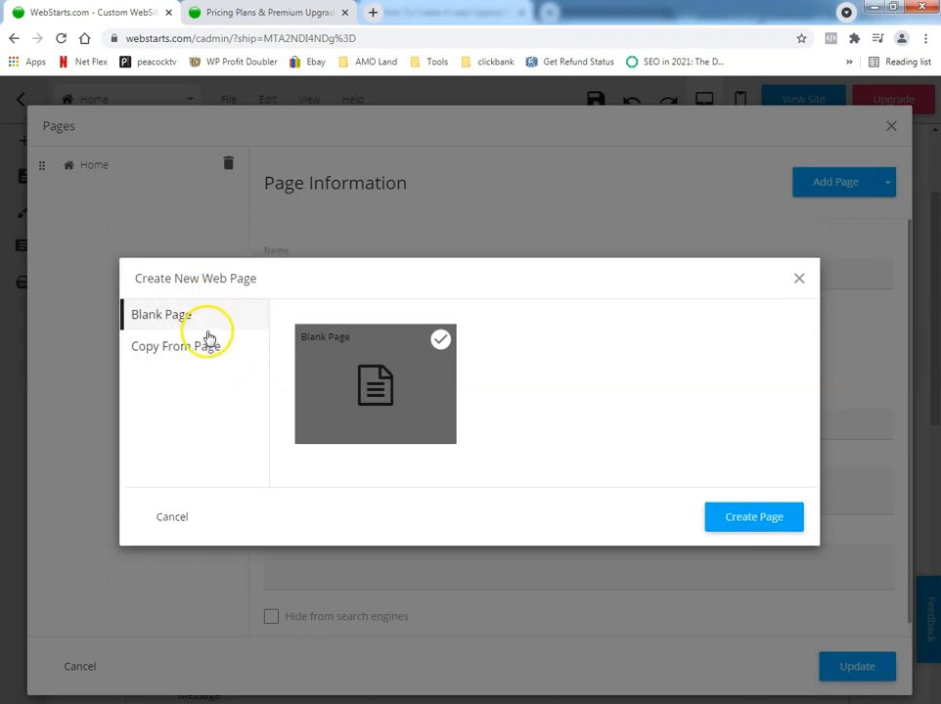
click(783, 514)
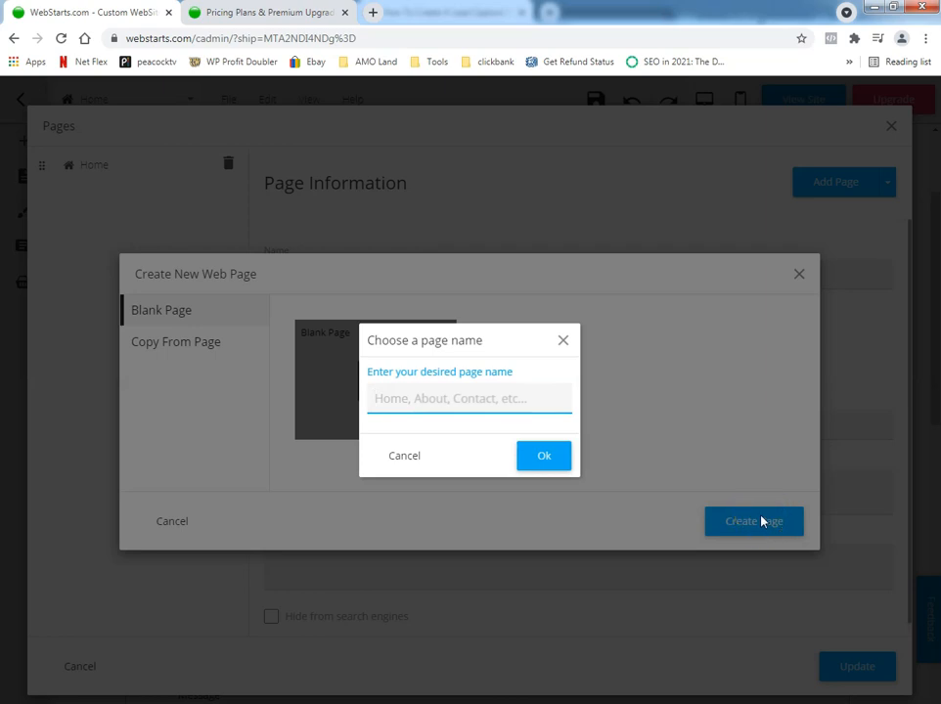
text(thankyou)
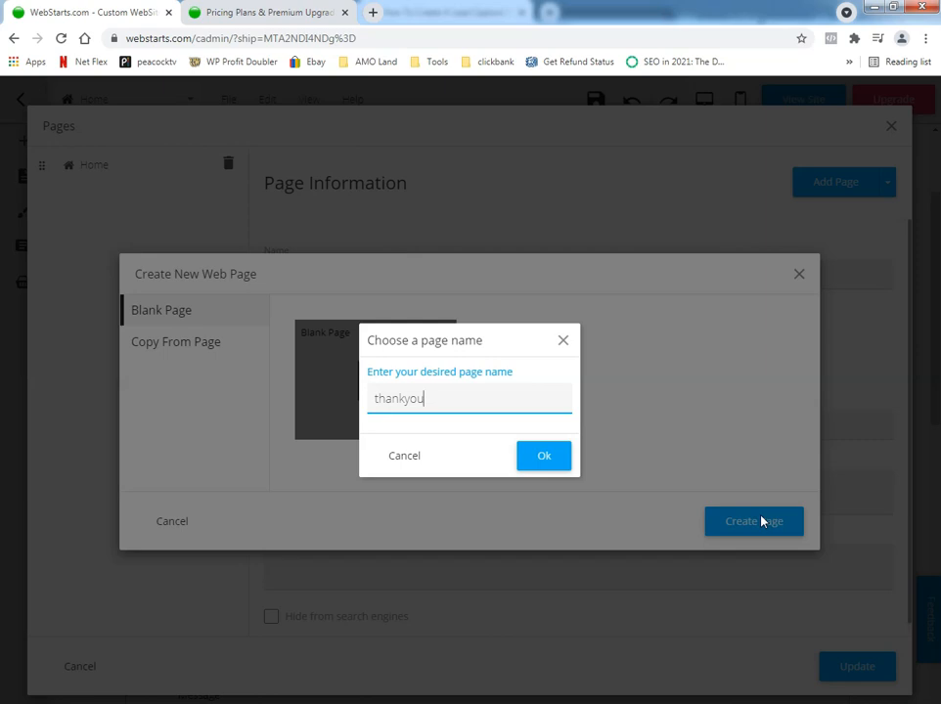
click(537, 457)
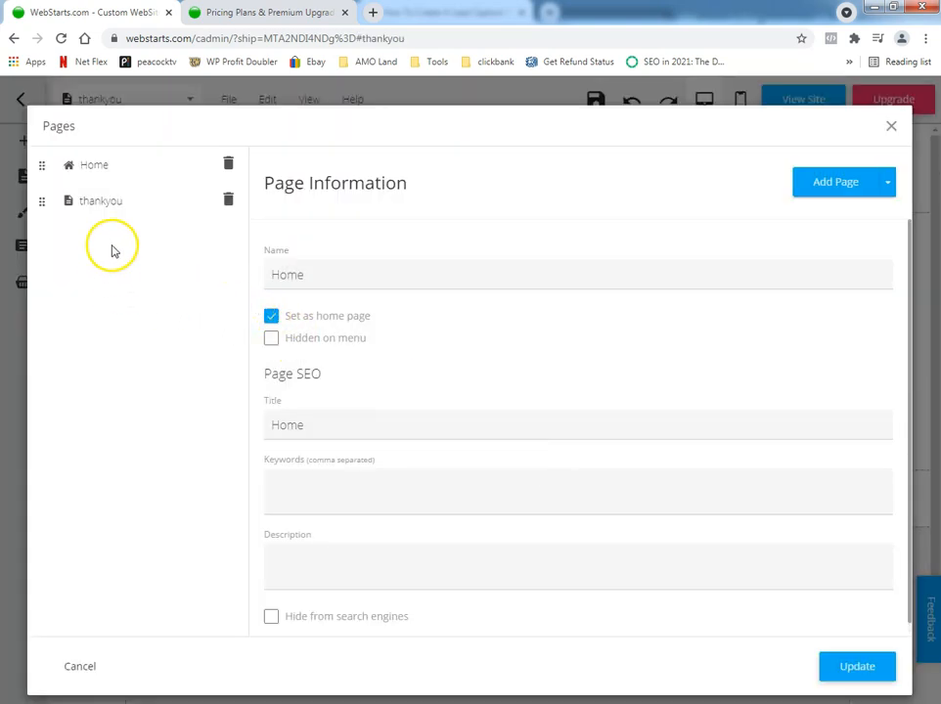
Review the thankyou page's information, update it, and dismiss the sharing prompt with "Don't show this again" enabled
click(90, 202)
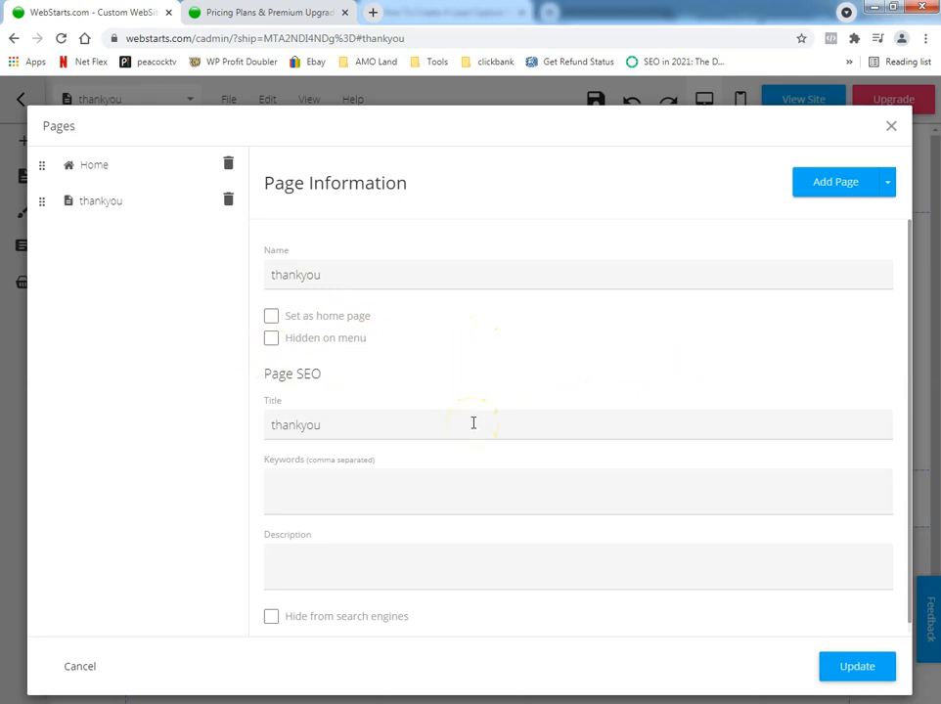
drag(268, 273, 367, 273)
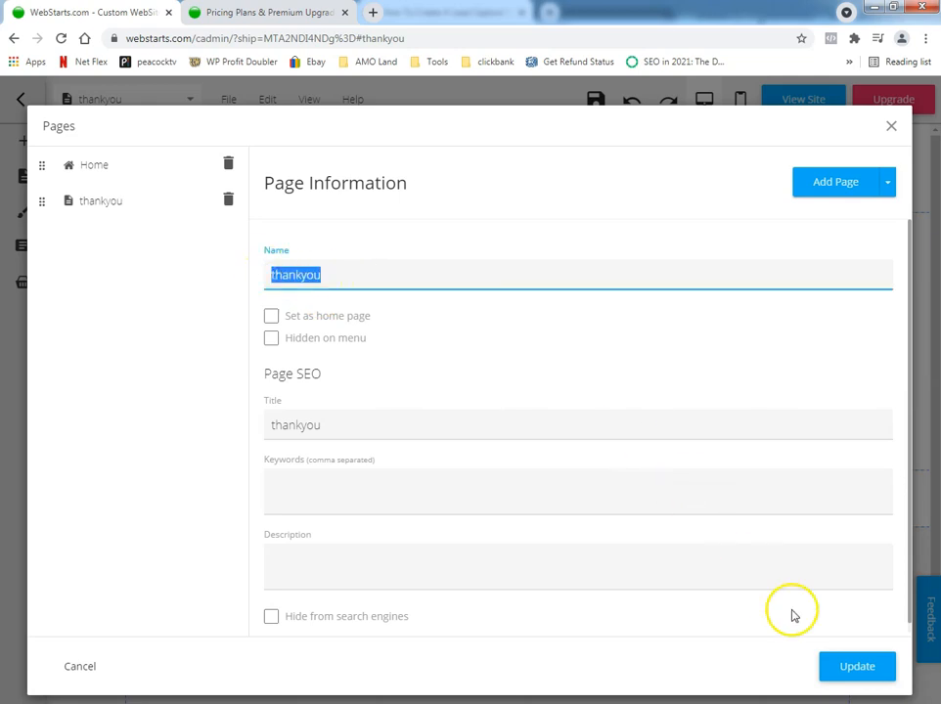
click(858, 672)
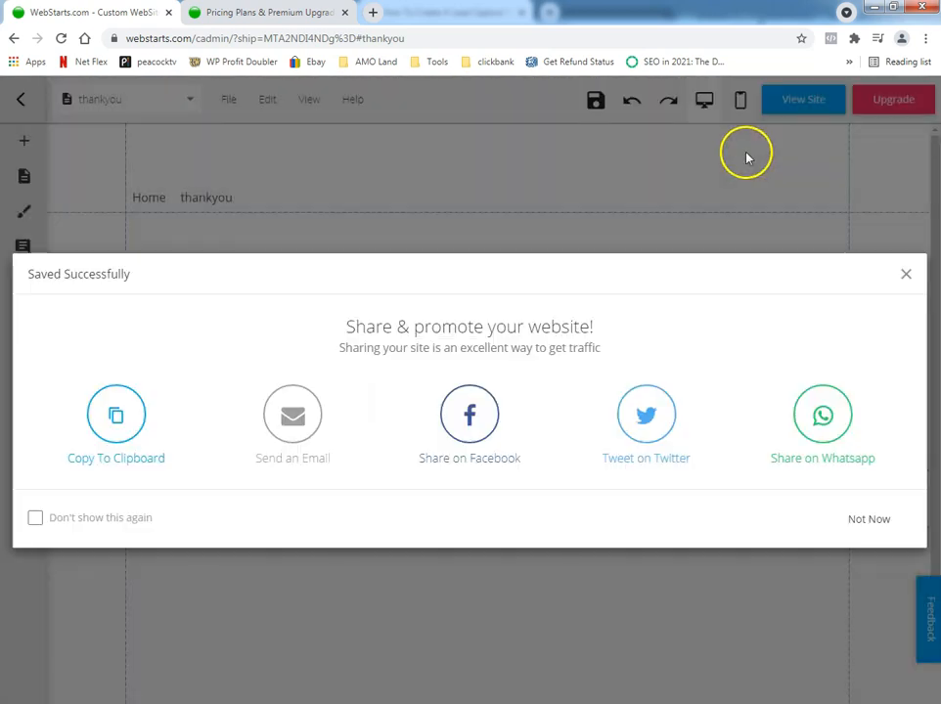
click(36, 518)
click(906, 274)
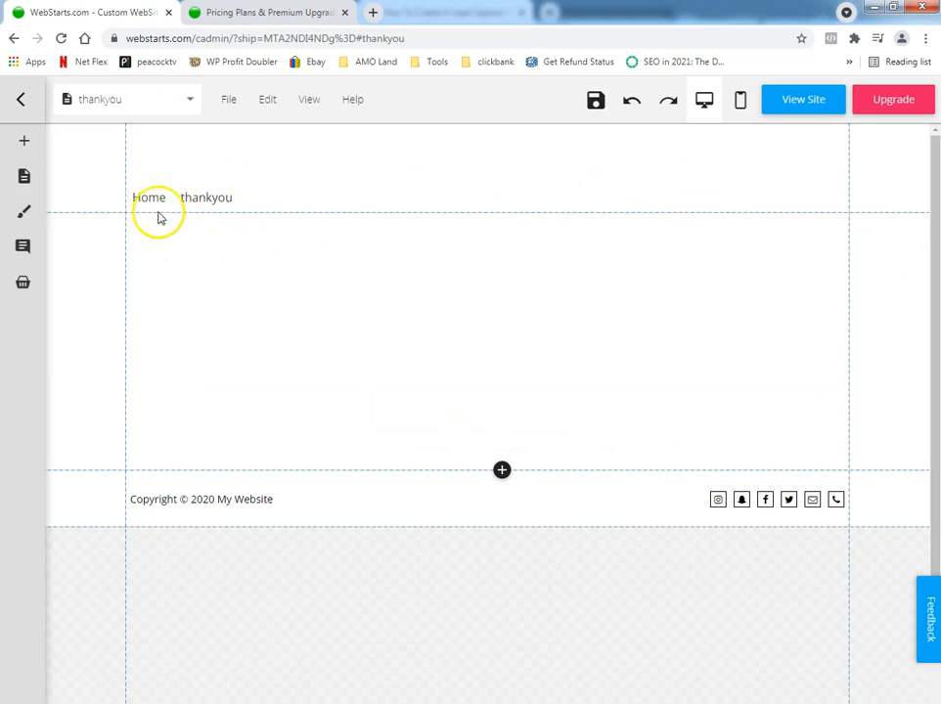
Hide the header on the thankyou page
click(176, 166)
click(65, 230)
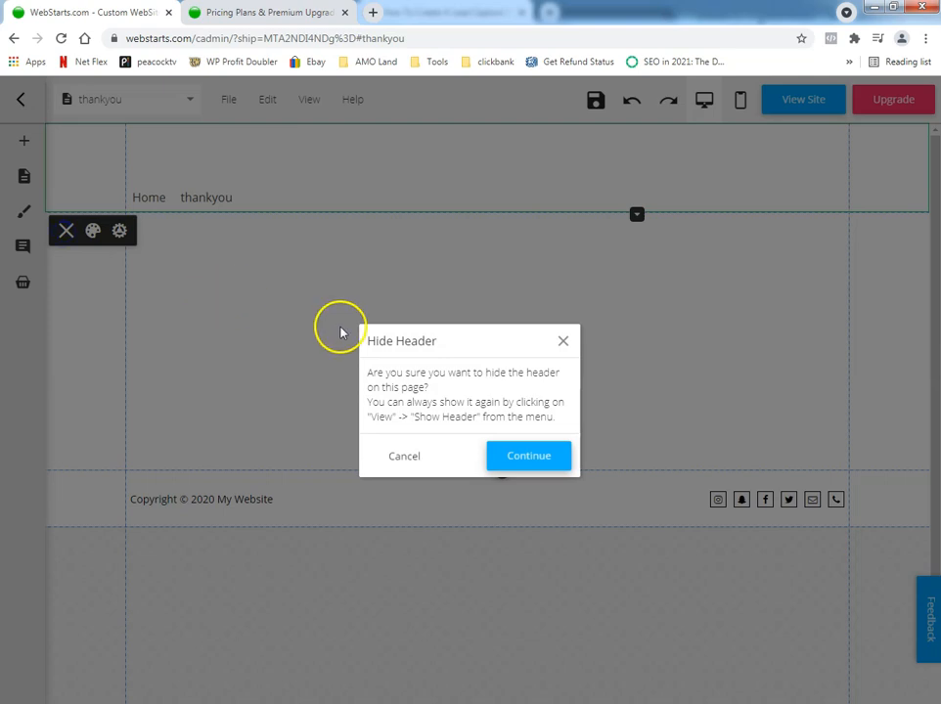
click(542, 463)
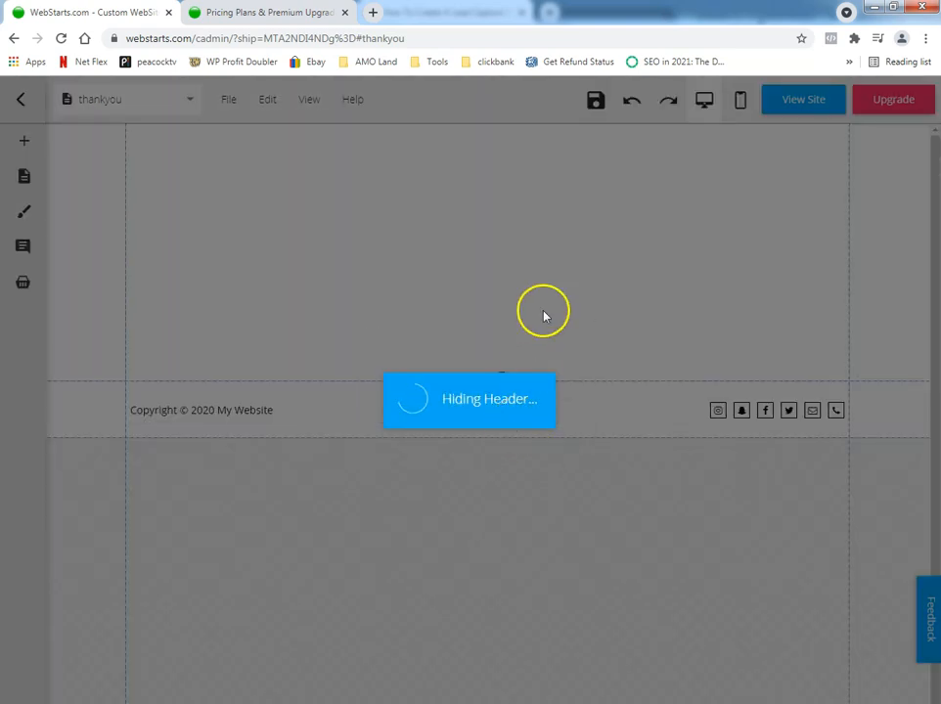
Extend the blank content area above the footer and save the thankyou page
click(501, 379)
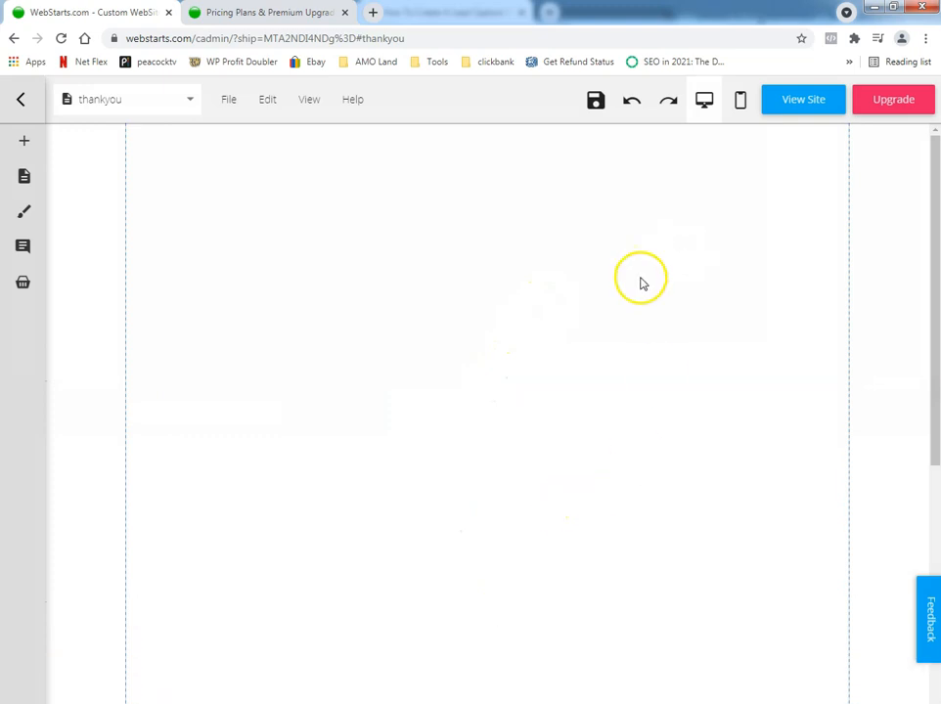
scroll(609, 298, down, 5)
scroll(614, 296, up, 5)
click(595, 101)
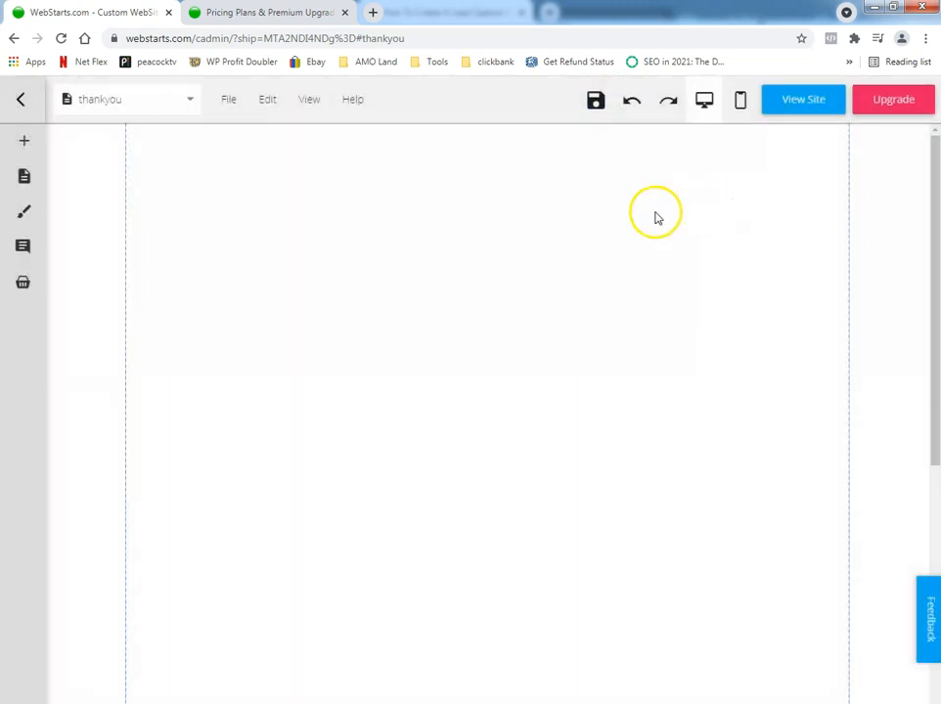
View the published thankyou page, reload it without the query string after thankyou.html, and highlight the page name in its address
click(804, 98)
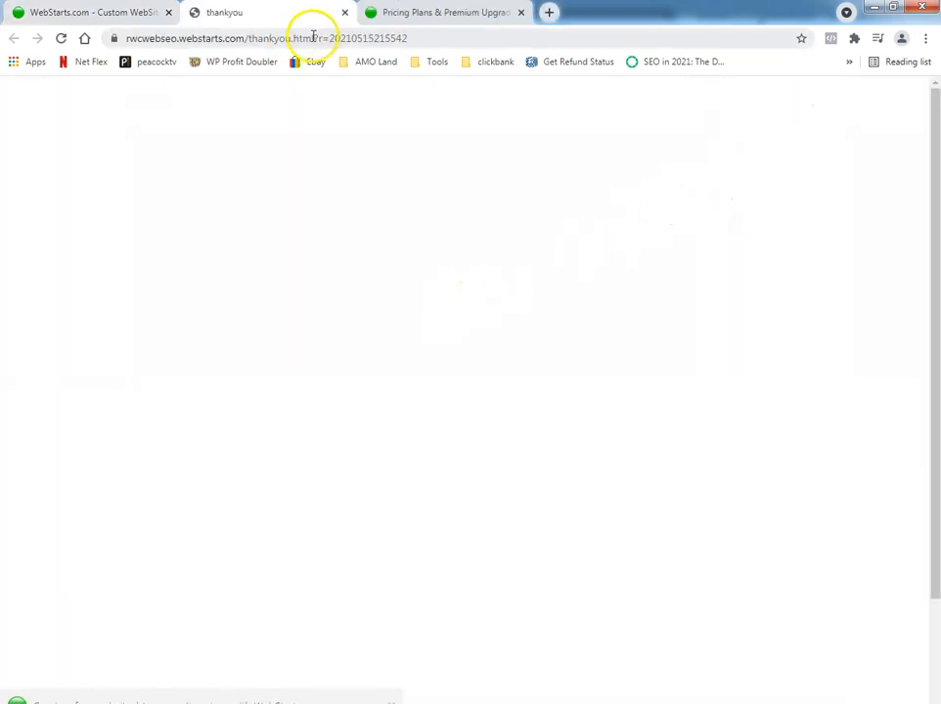
drag(313, 37, 538, 62)
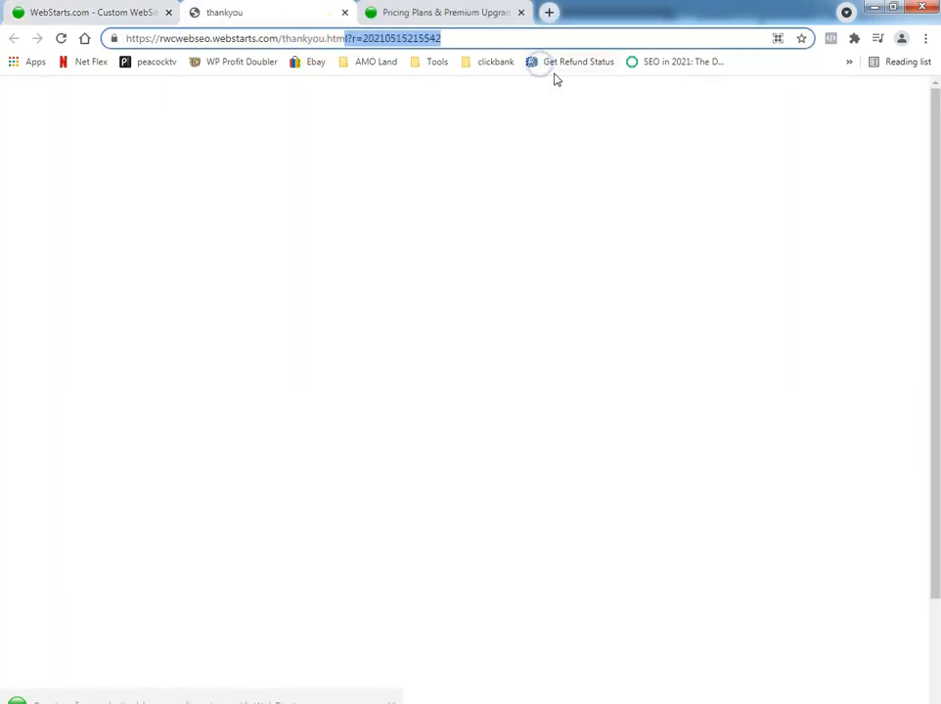
key(Right)
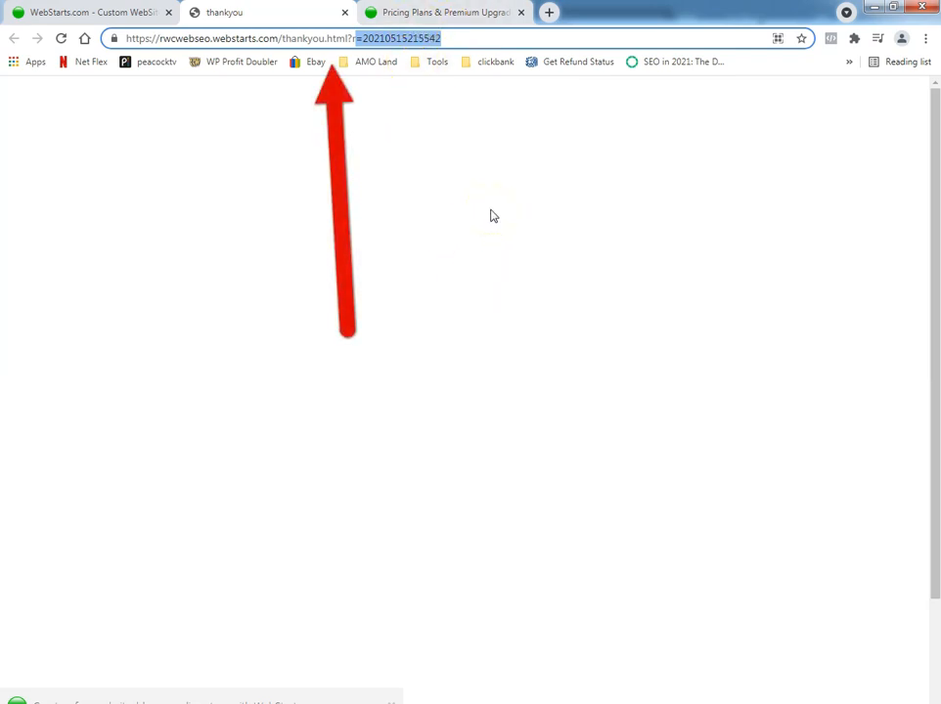
key(BackSpace)
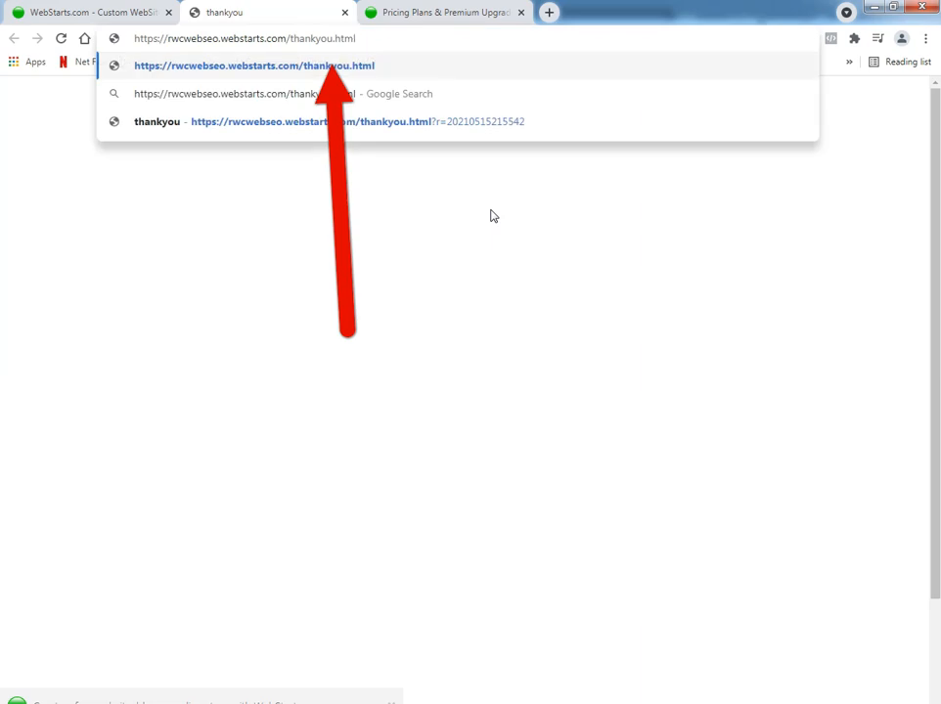
key(Return)
click(426, 157)
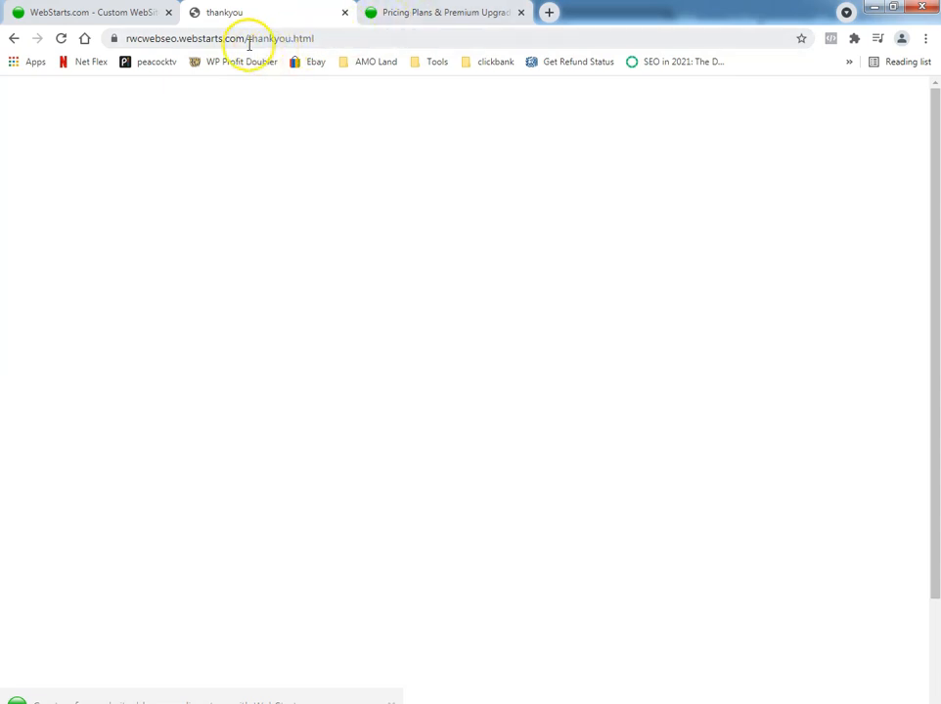
click(248, 38)
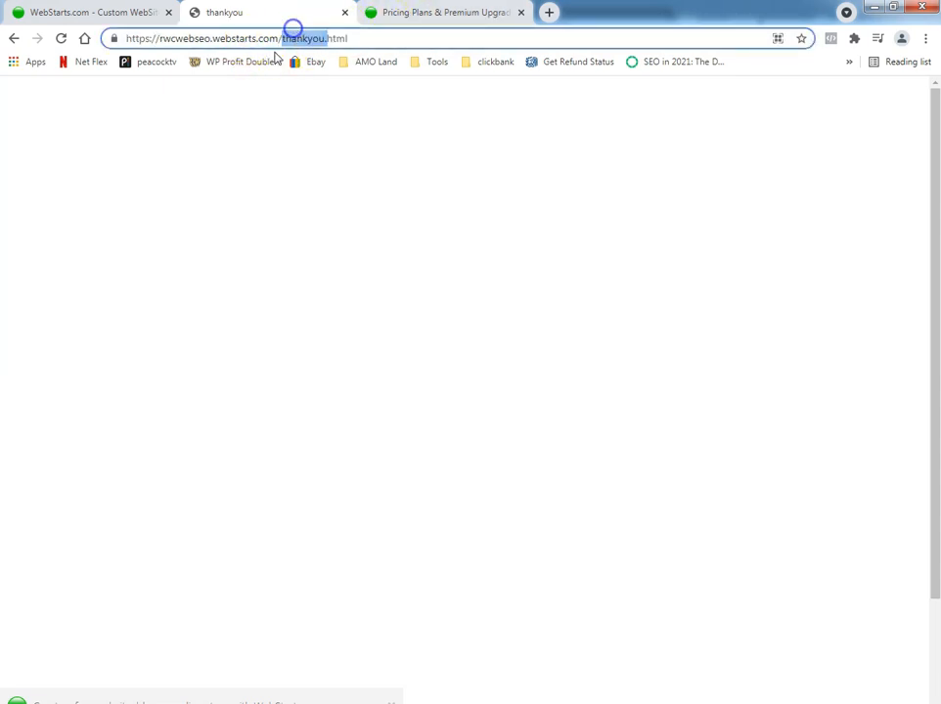
click(191, 169)
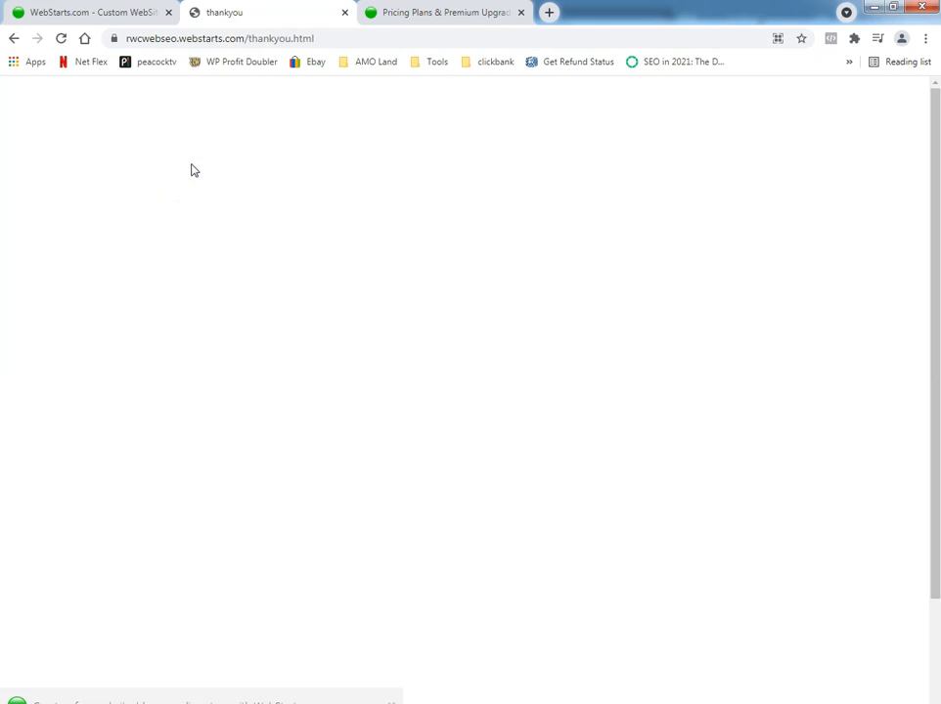
Pin the Plans & Pricing page in the browser and return to the site editor
click(424, 19)
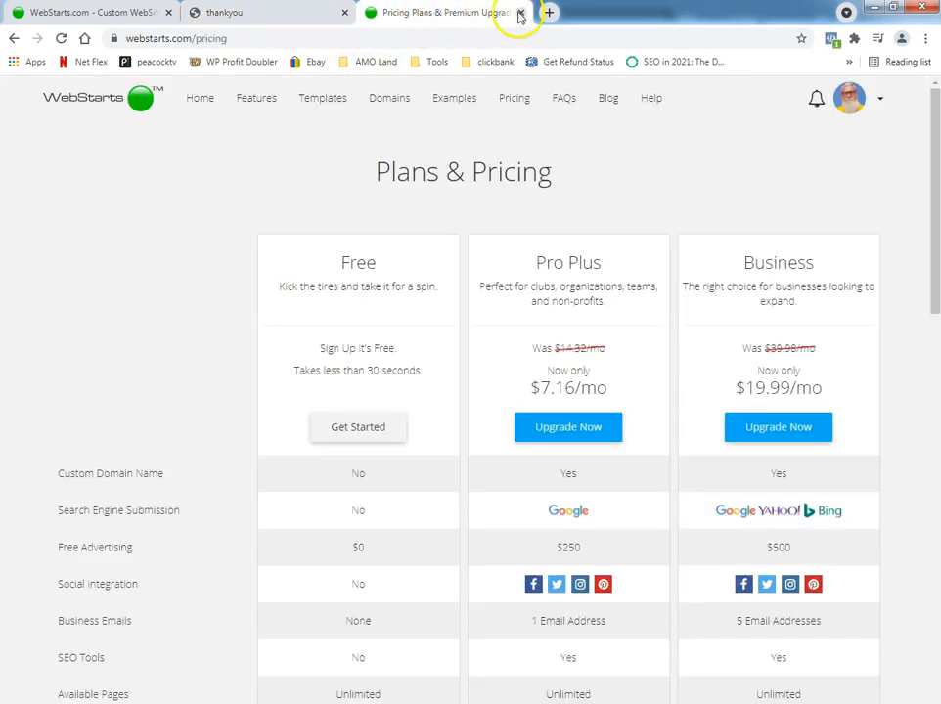
right_click(410, 15)
click(436, 184)
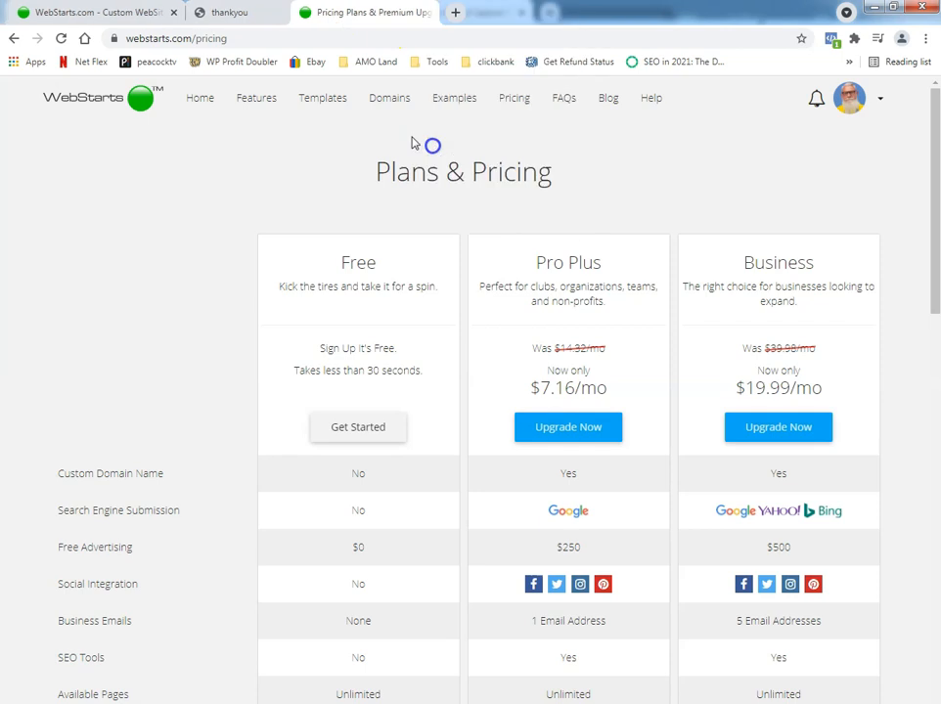
click(179, 17)
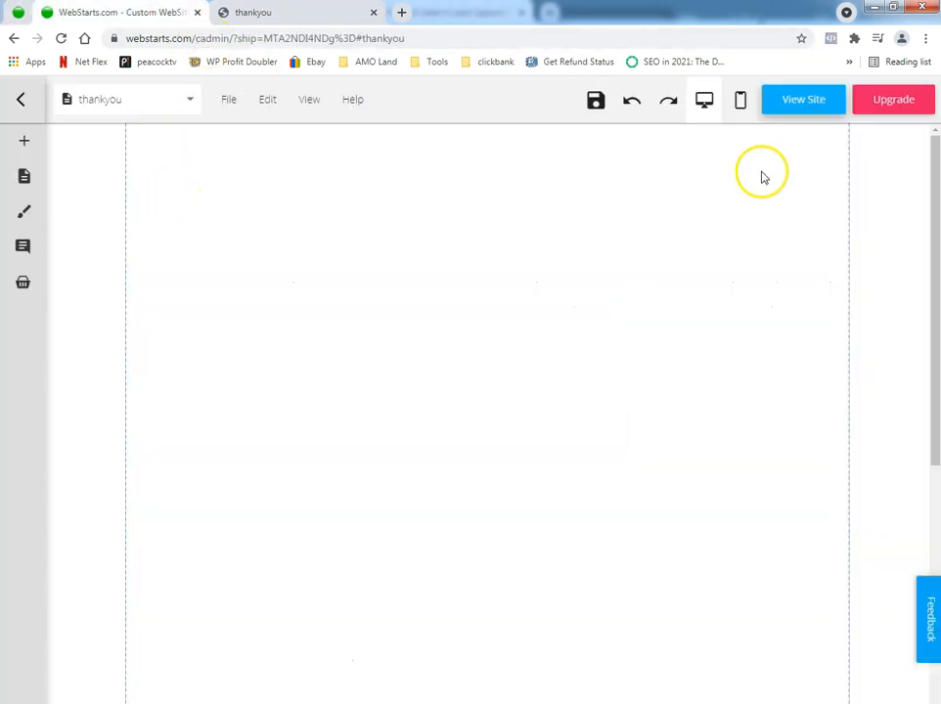
Open the thankyou page's information and compare it with the published page's title and address
mouse_move(31, 110)
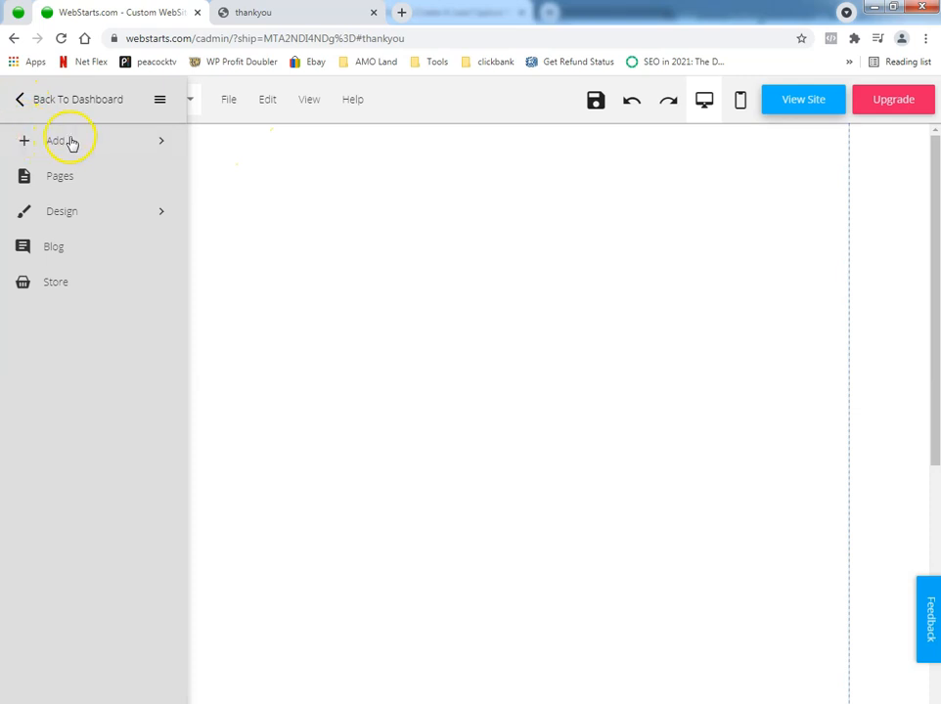
click(76, 176)
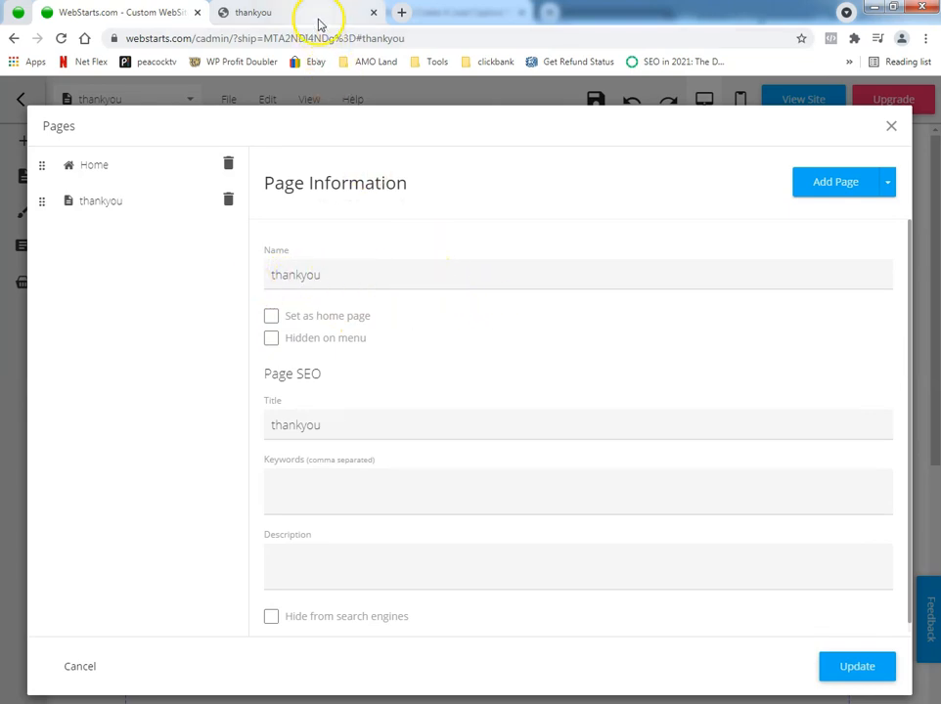
click(274, 13)
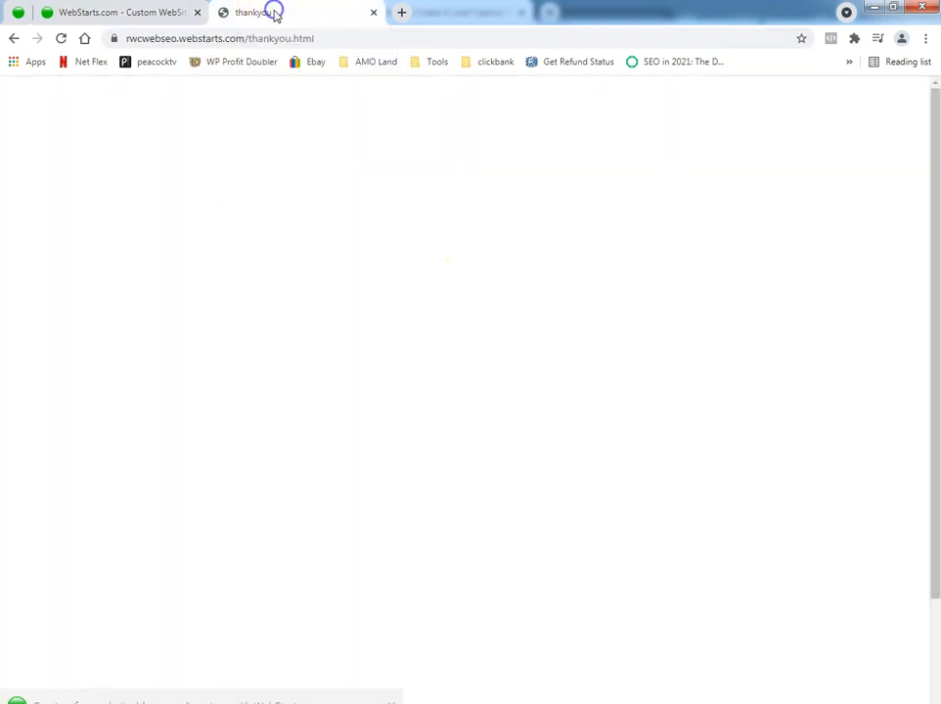
click(143, 16)
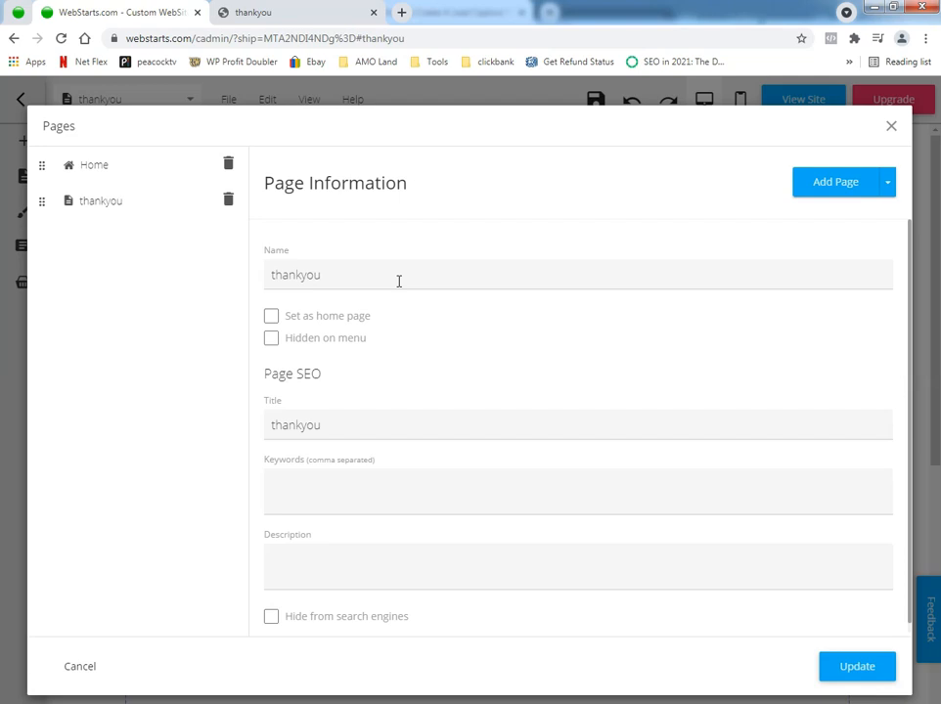
Set the page's SEO title to Thank You, leave keywords and description empty, then update and save the page
double_click(346, 427)
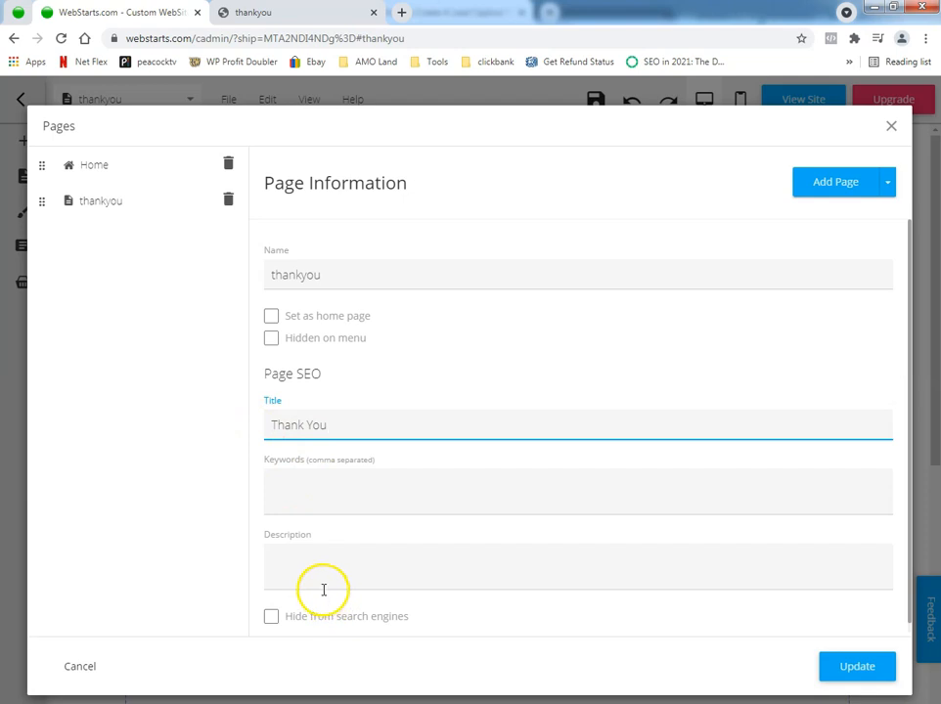
click(316, 506)
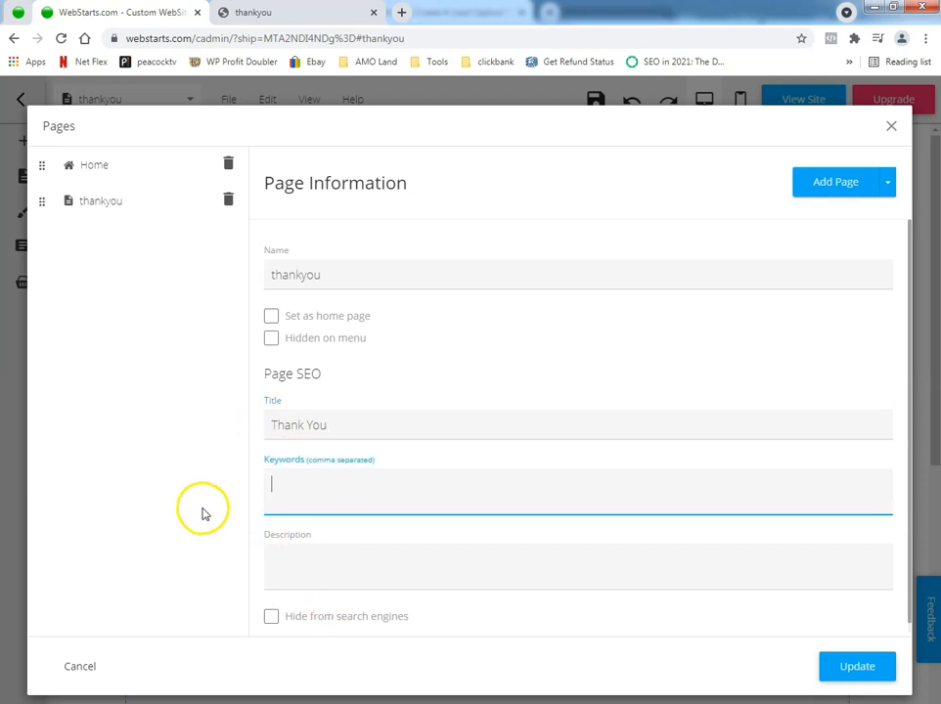
click(284, 559)
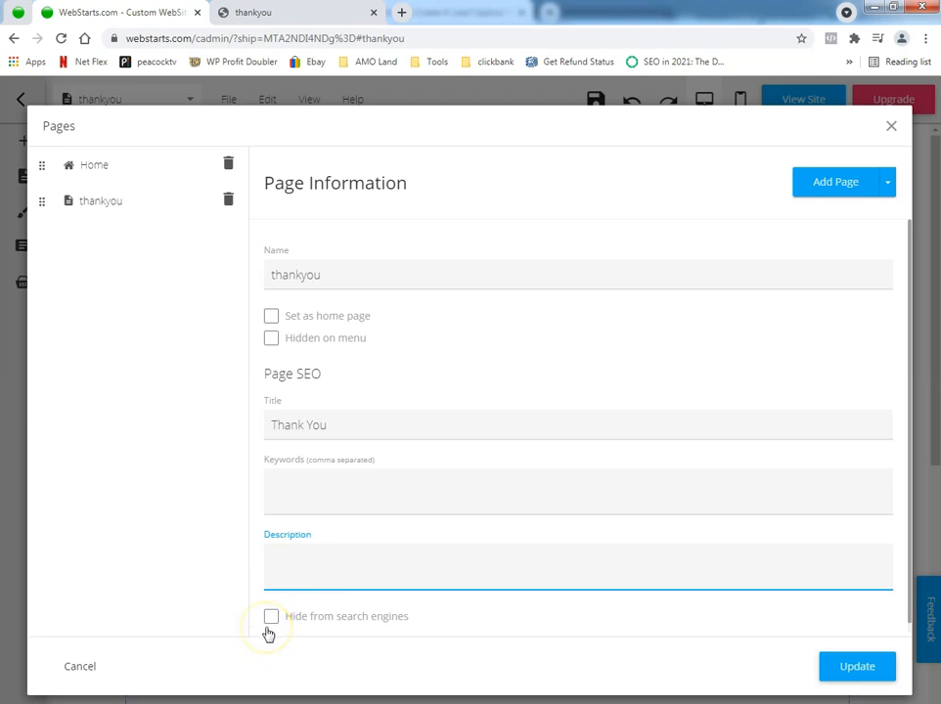
click(857, 666)
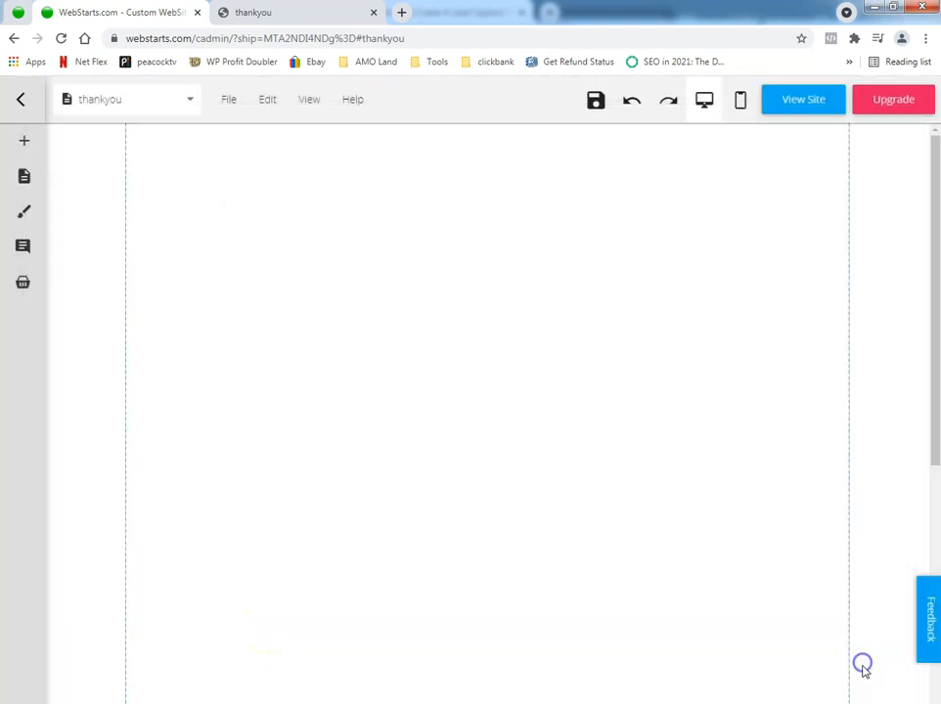
click(596, 99)
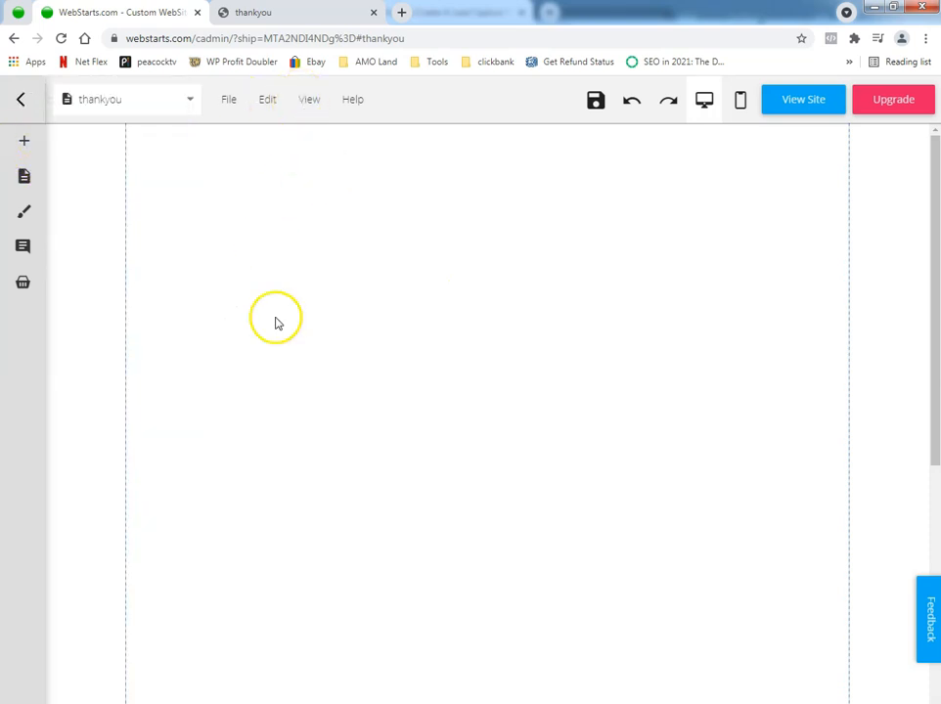
Search the web for "sample thankyou page" in place of the published thankyou page and show the image results
click(313, 11)
click(297, 39)
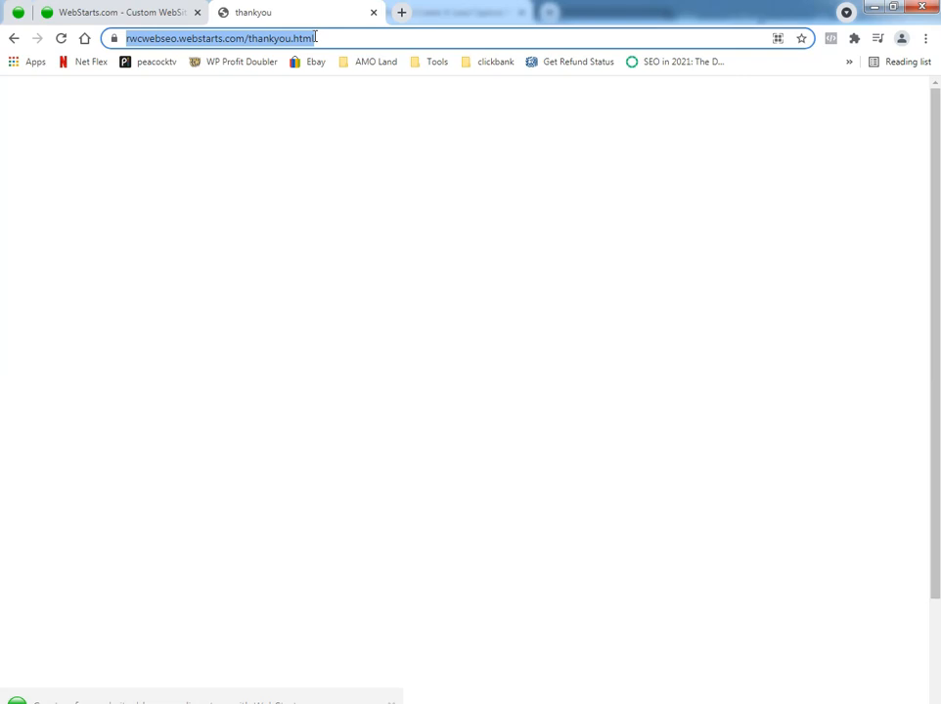
text(sample)
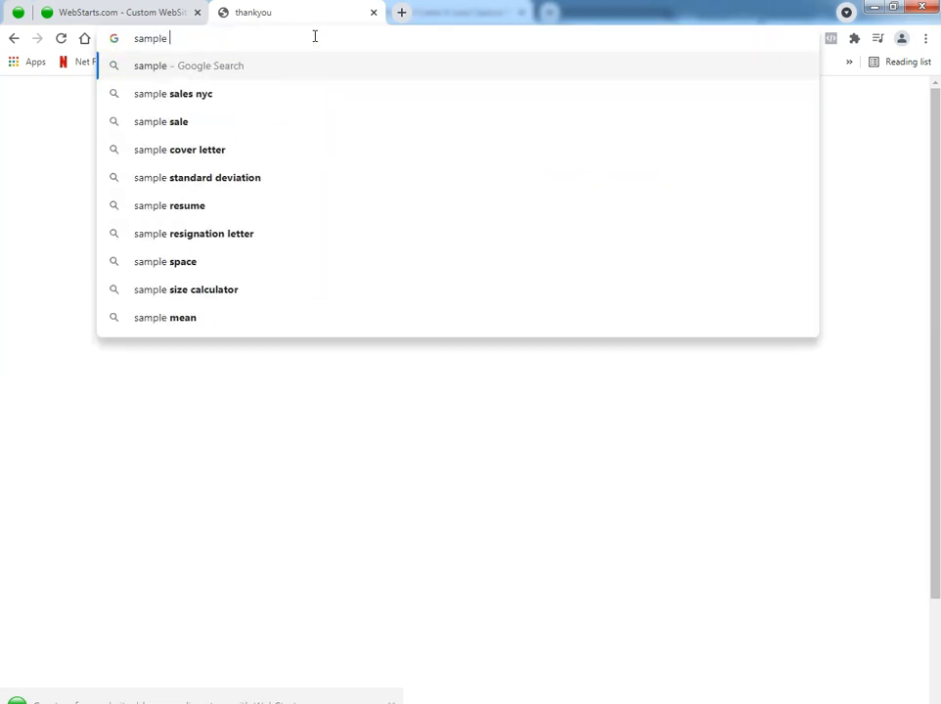
text( thankyou )
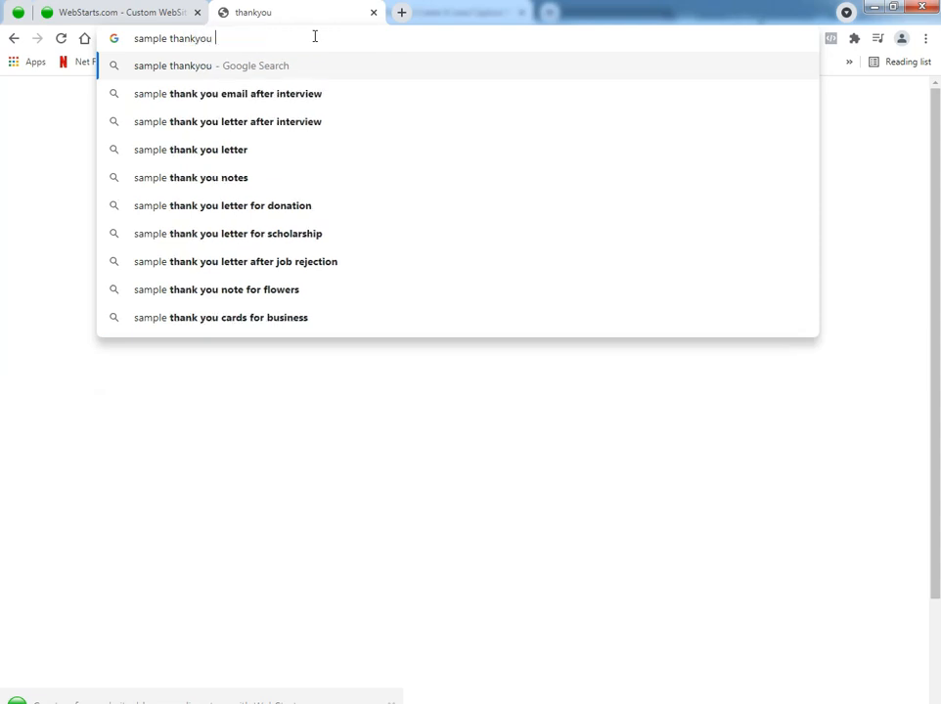
text(page)
key(Return)
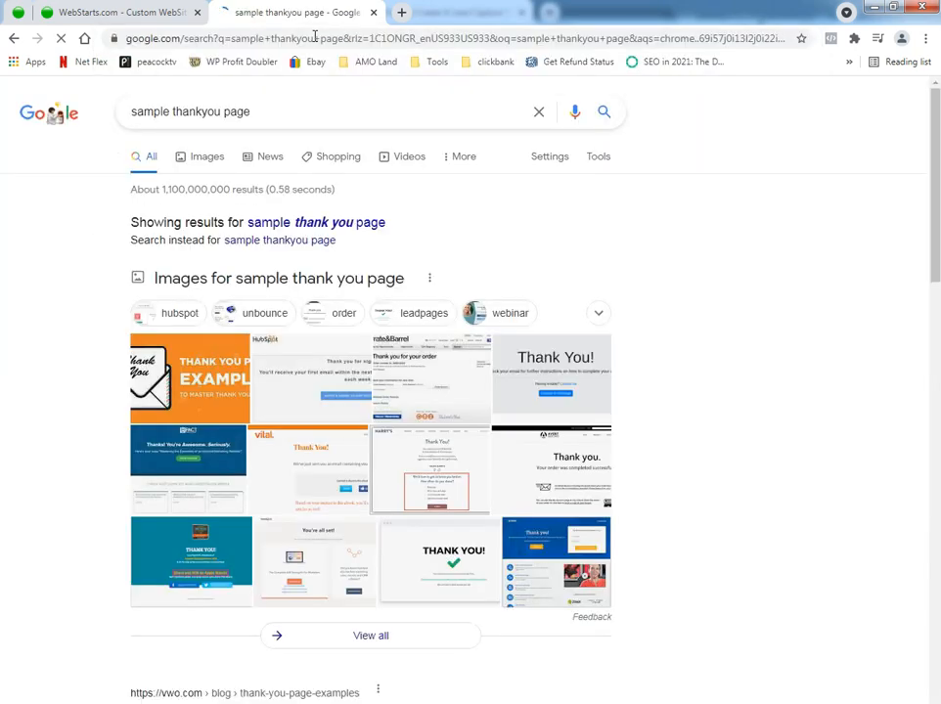
click(206, 157)
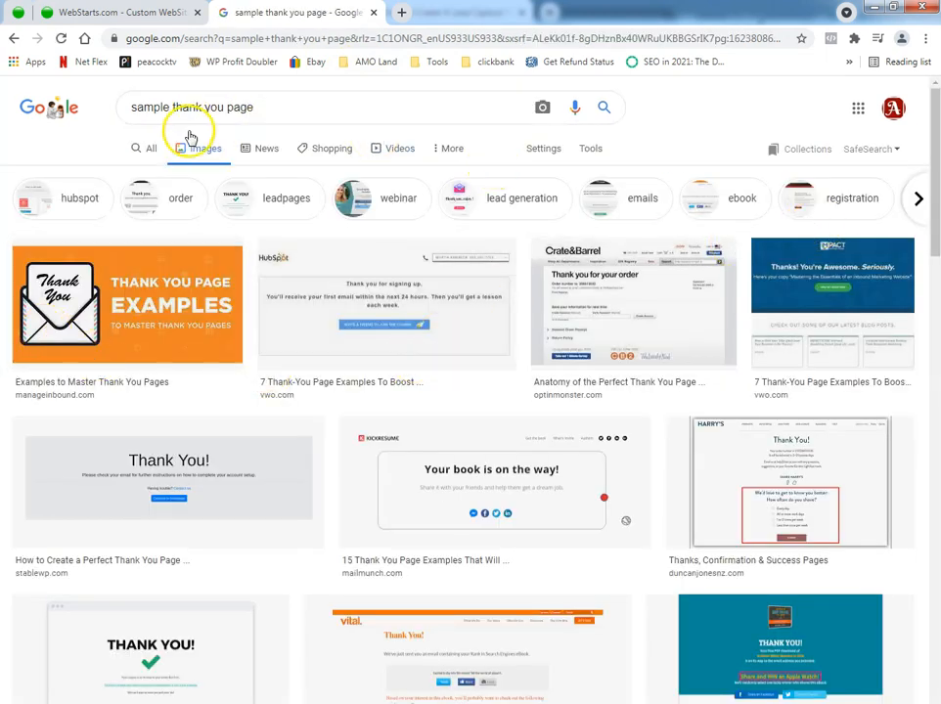
Examine several sample thank-you page images, including the Impact, StableWP, Kickresume and Sleeknote examples, for layout ideas
scroll(356, 259, down, 1)
scroll(356, 262, up, 1)
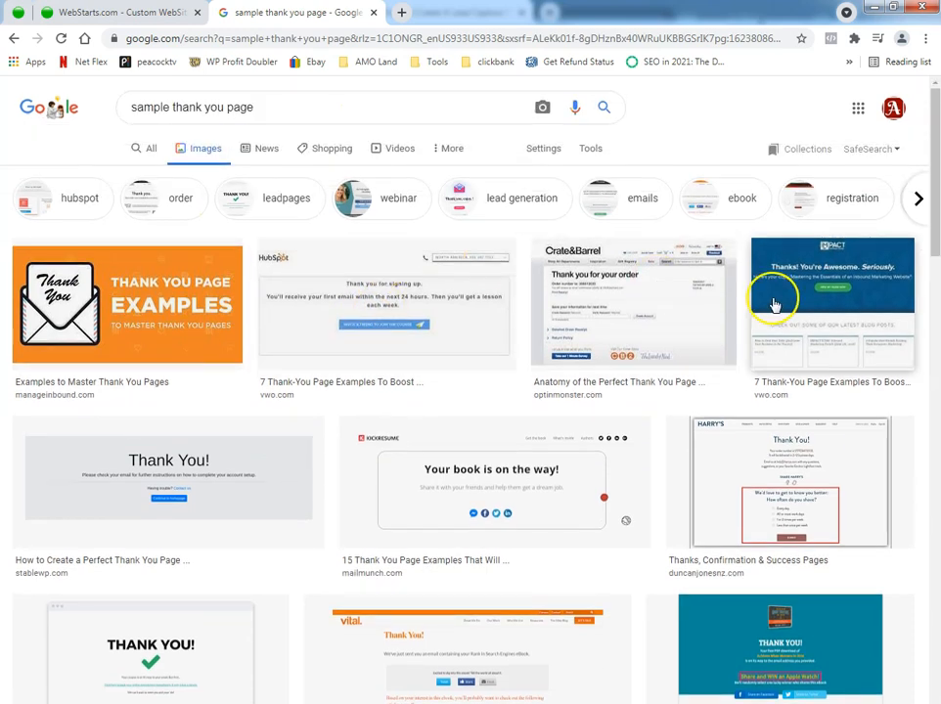
click(810, 297)
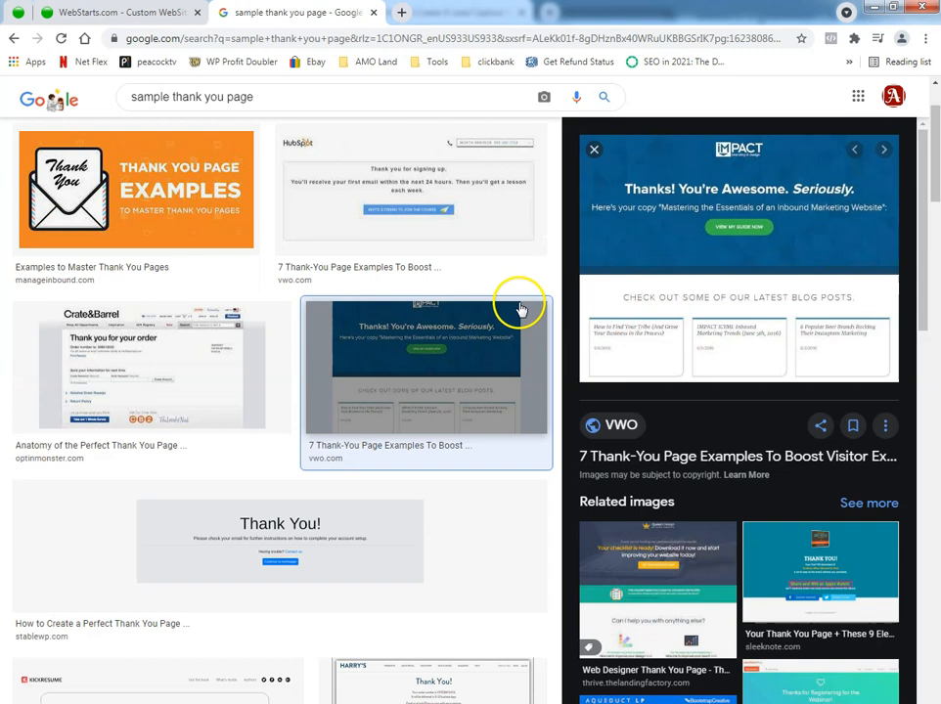
scroll(514, 309, down, 2)
click(324, 382)
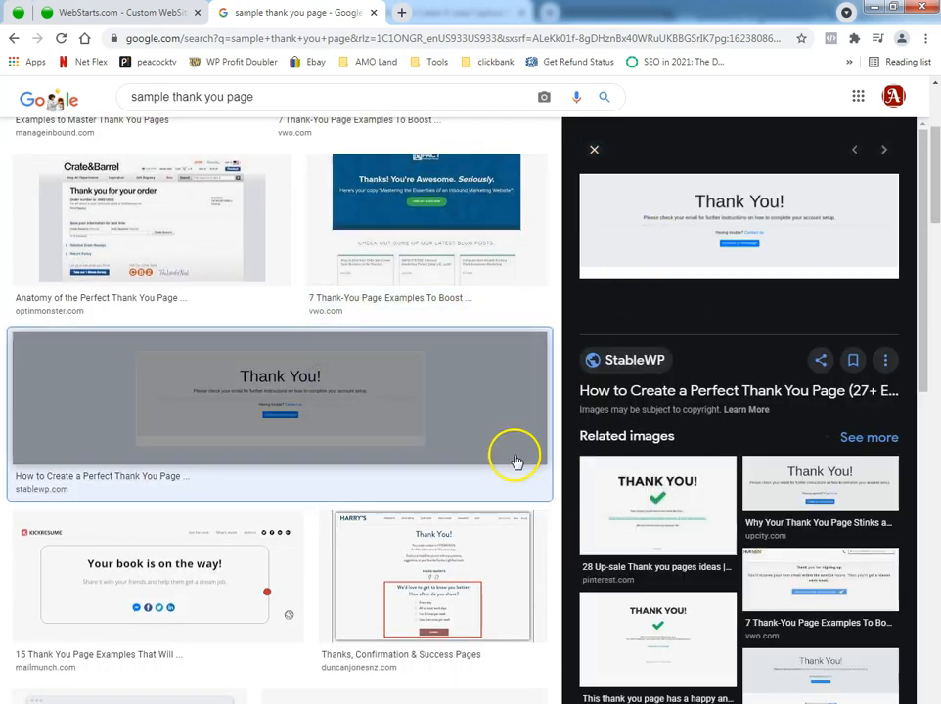
scroll(411, 419, down, 5)
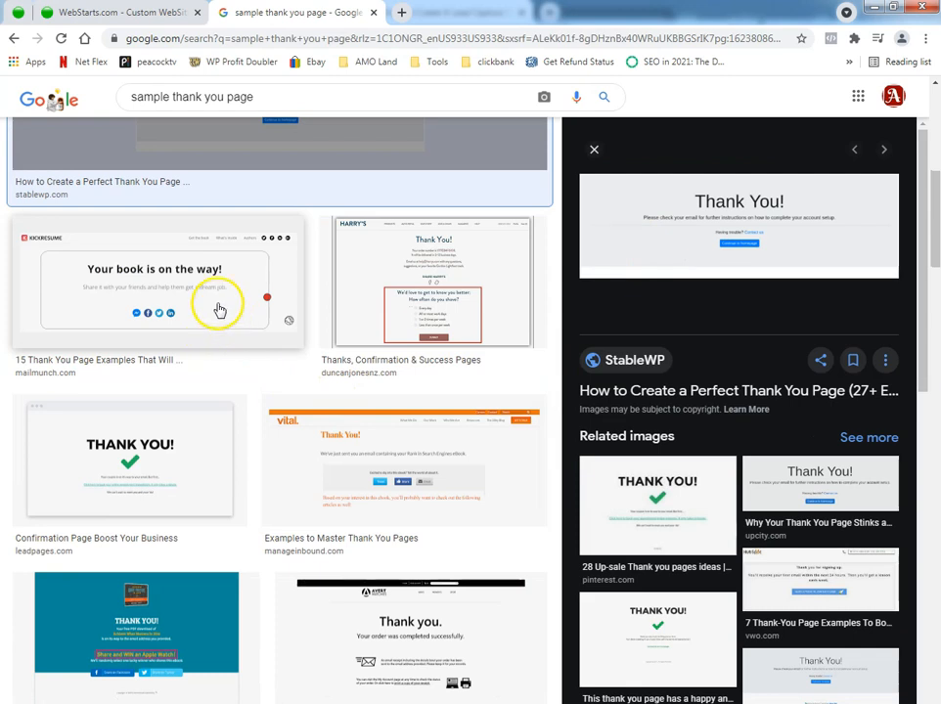
click(217, 307)
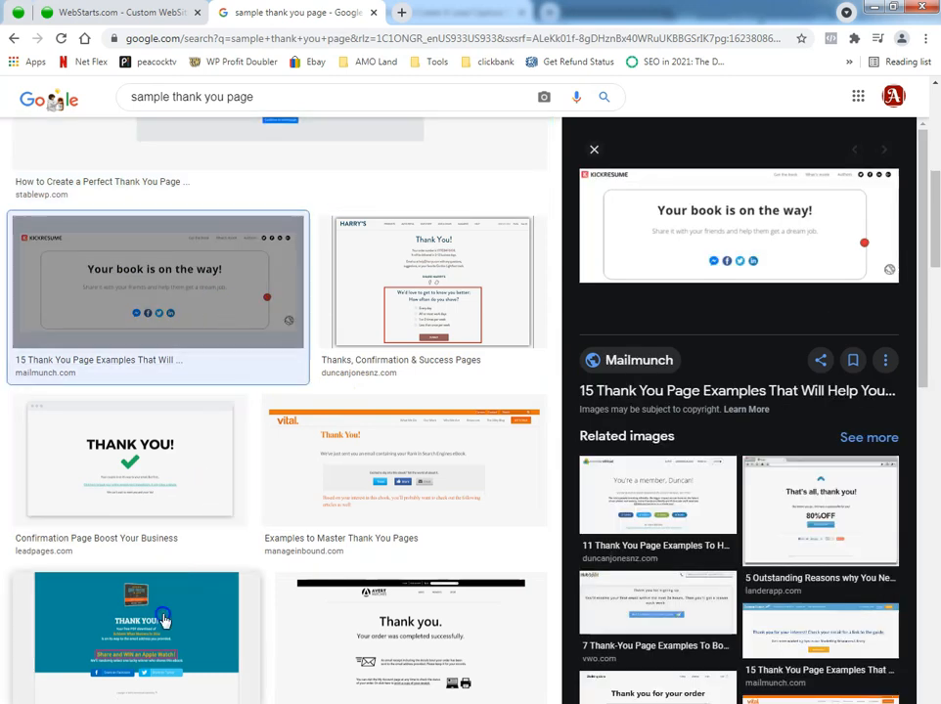
click(201, 616)
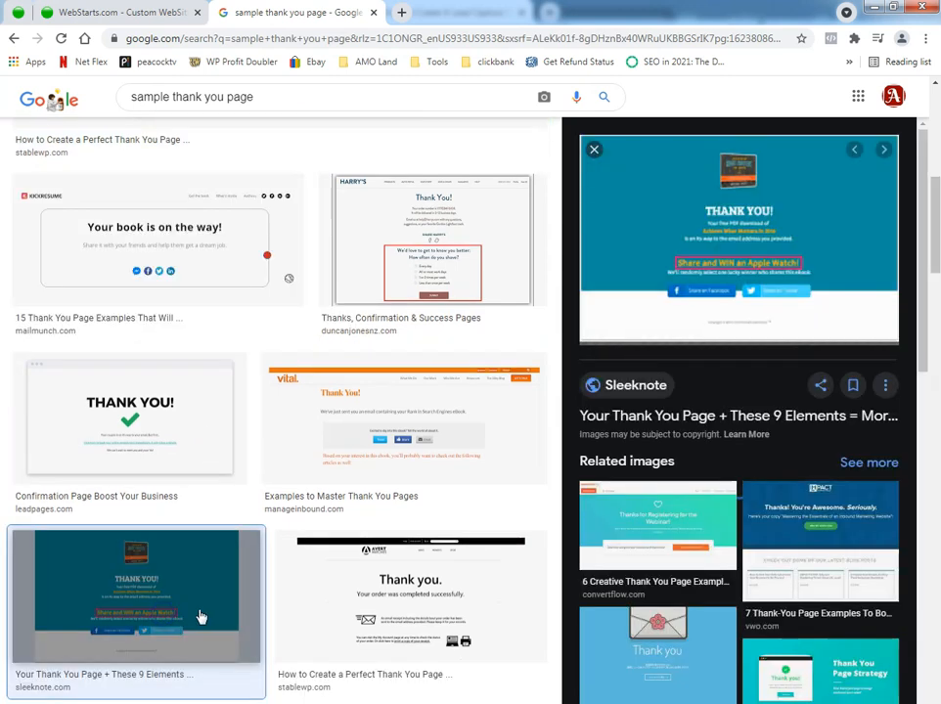
click(401, 14)
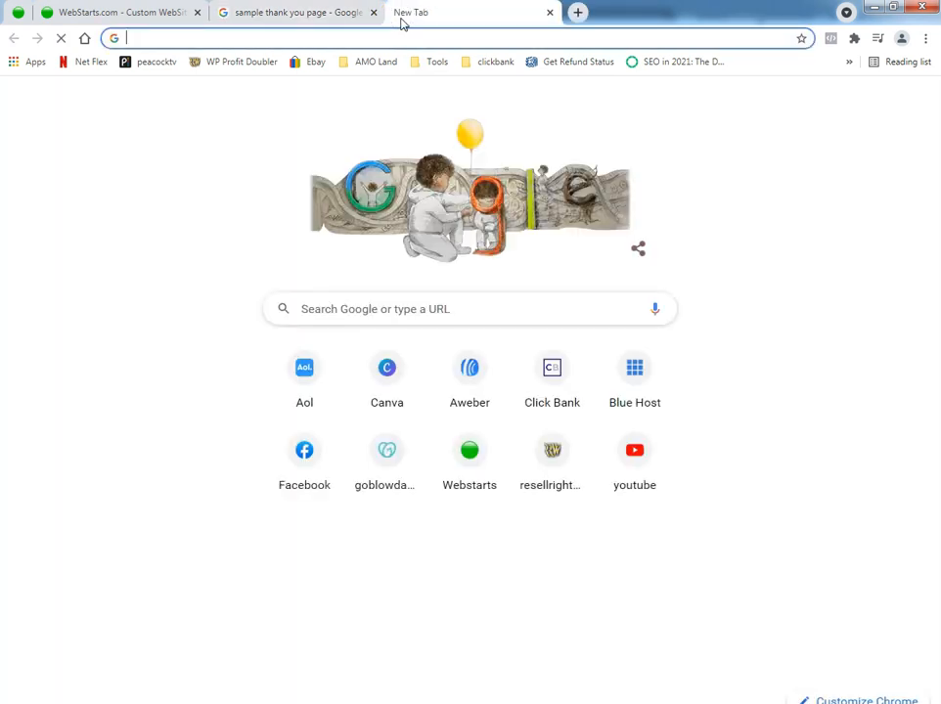
key(ctrl+w)
Preview the GetResponse thank-you page example, view its image in a separate browser tab, and close that tab
scroll(371, 426, down, 3)
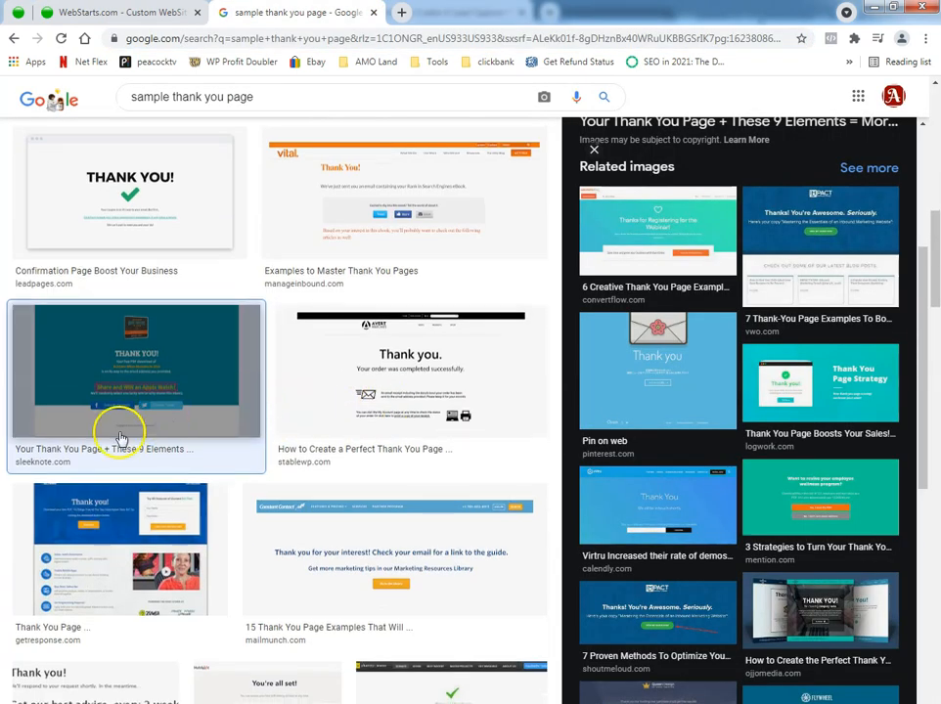
scroll(120, 420, down, 3)
click(123, 408)
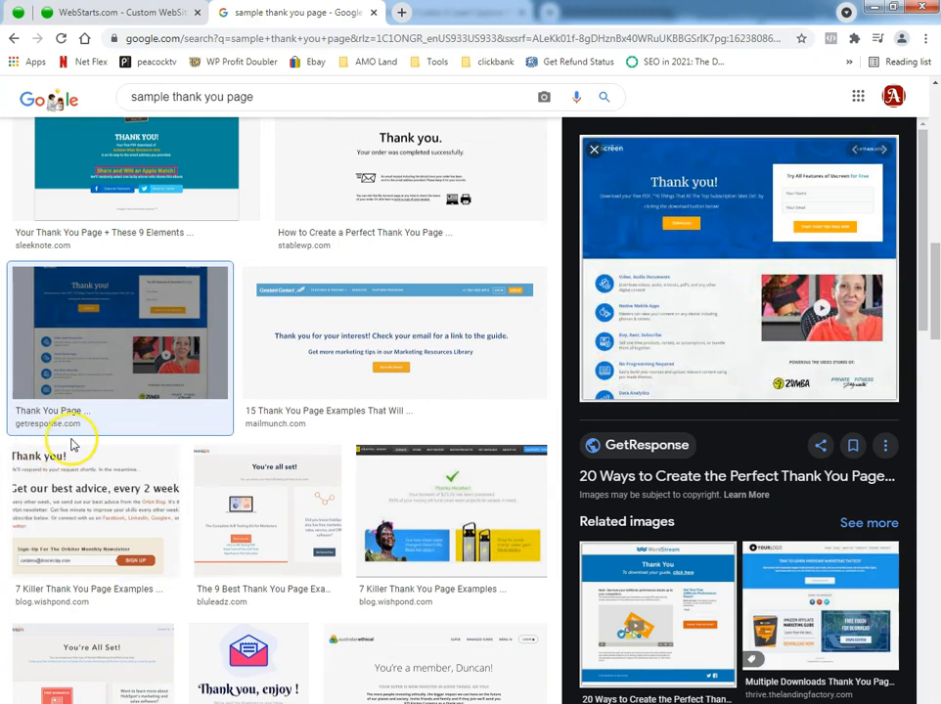
right_click(718, 273)
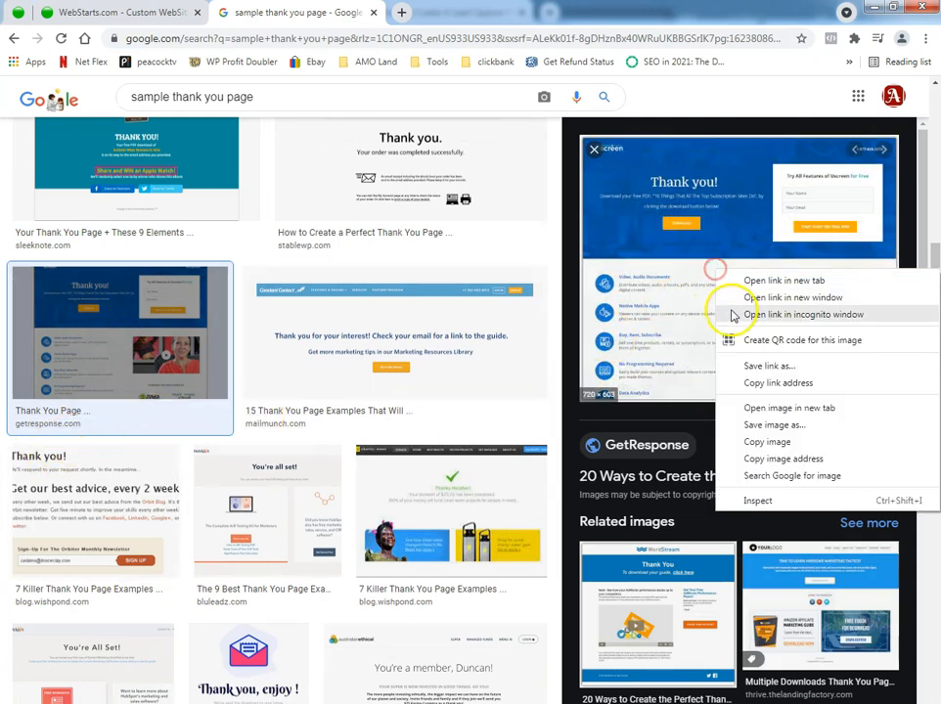
click(797, 411)
click(446, 10)
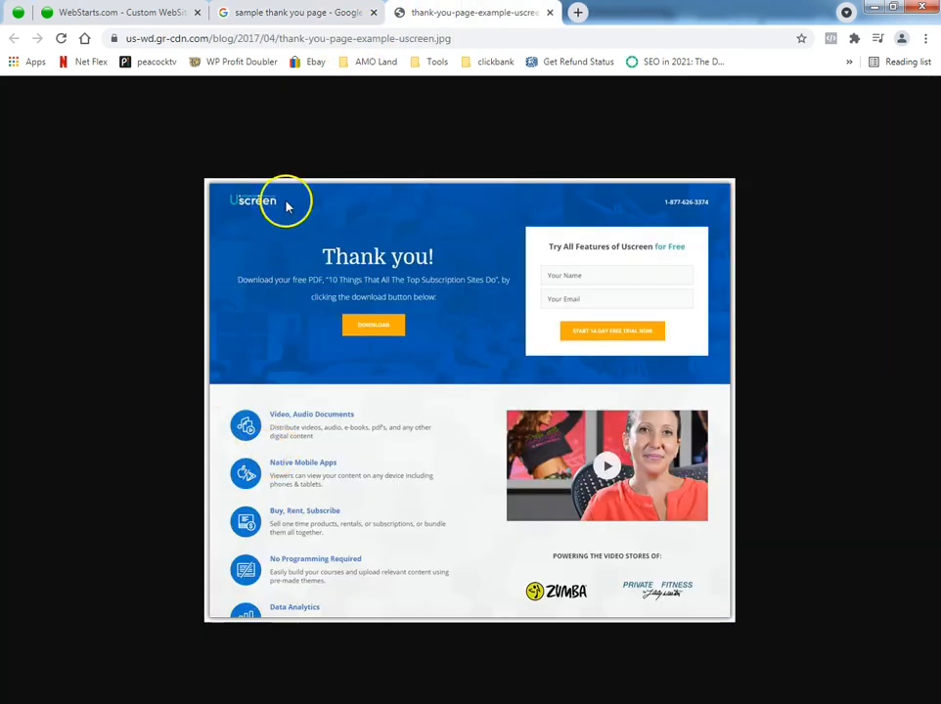
click(549, 13)
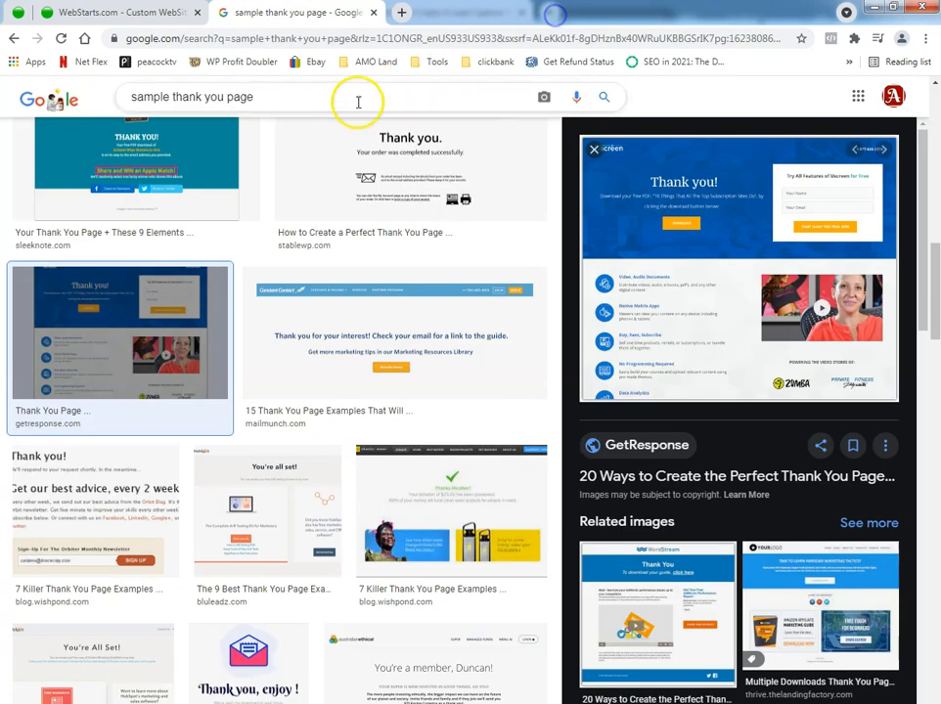
Return to the site editor, view the Home page's information, and update it without changing any settings
click(93, 17)
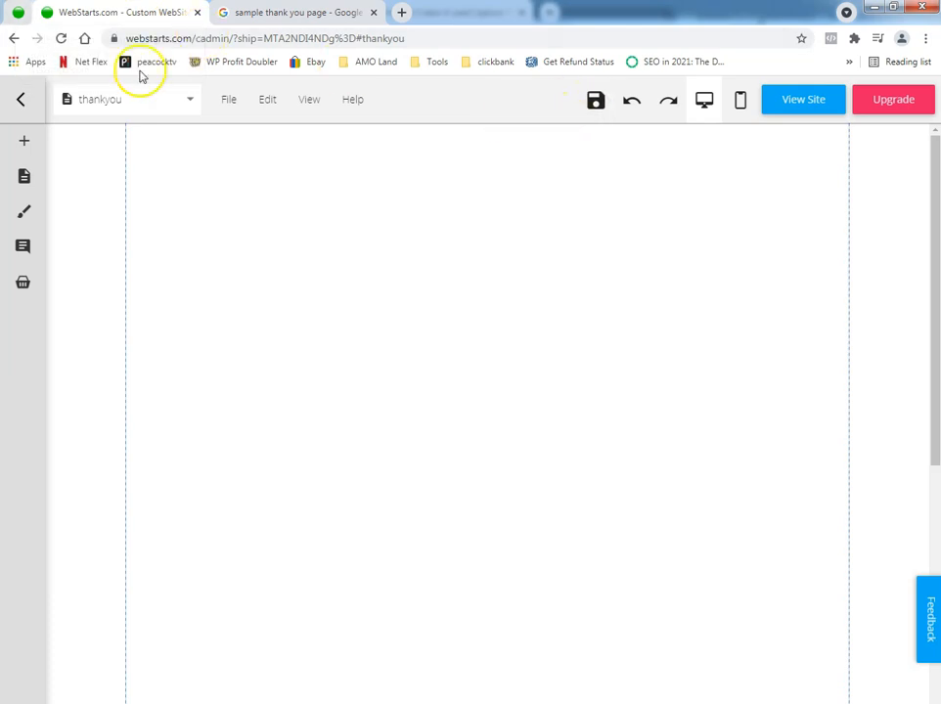
mouse_move(17, 95)
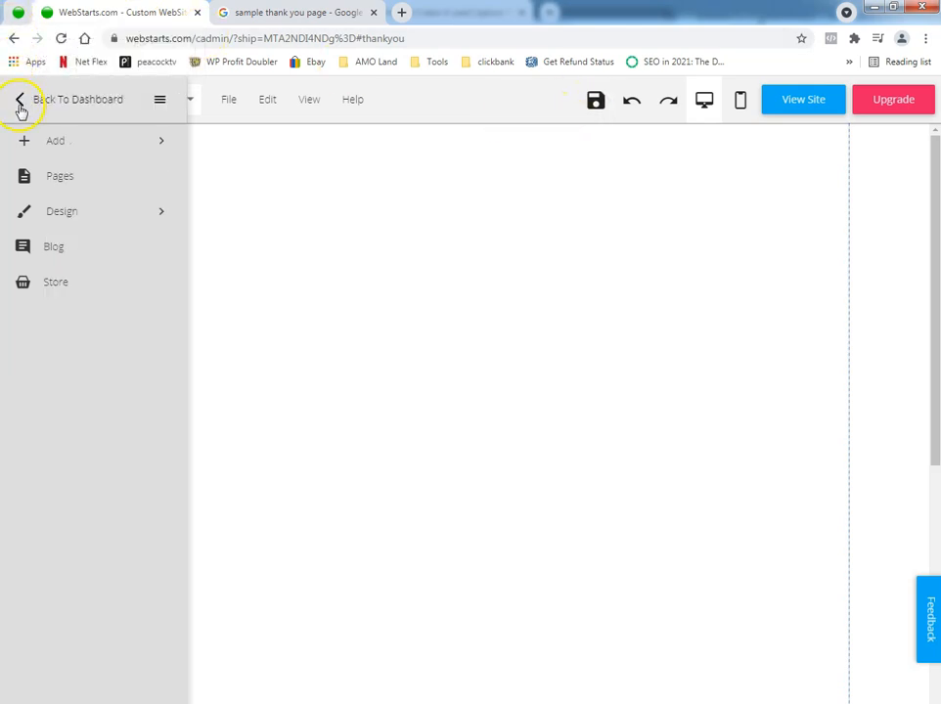
click(56, 176)
click(106, 173)
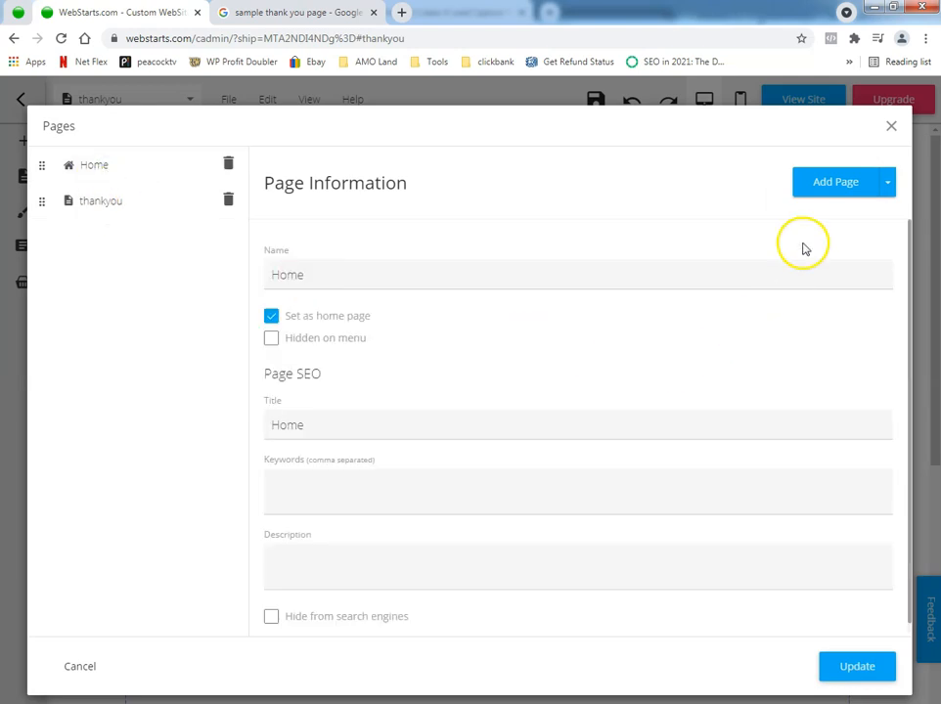
click(861, 669)
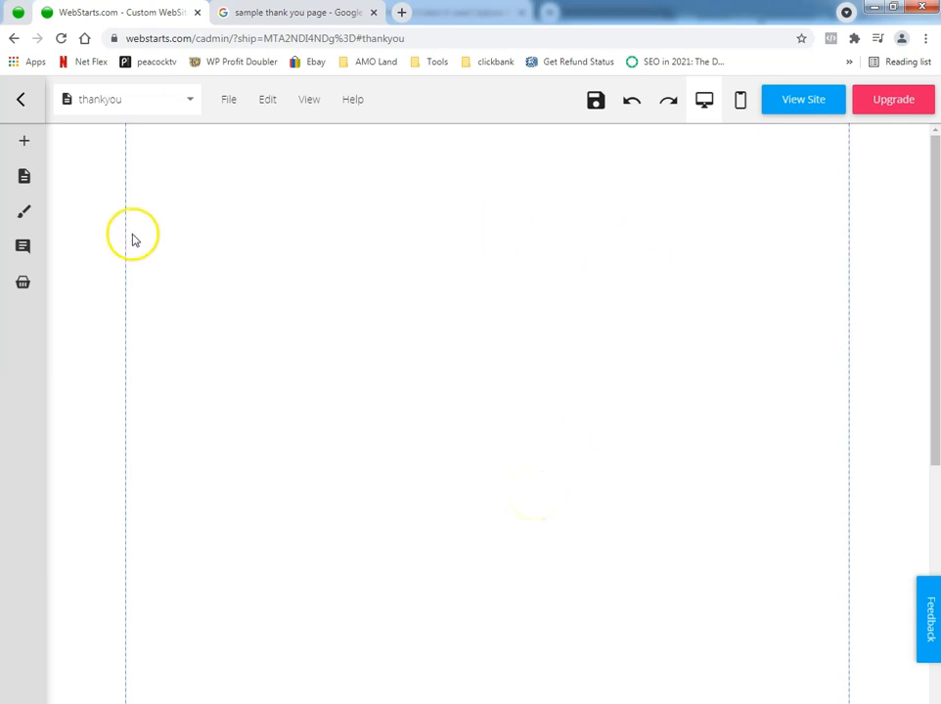
Reopen the Home page's information, leave it, and load the Home page in the editor
mouse_move(24, 126)
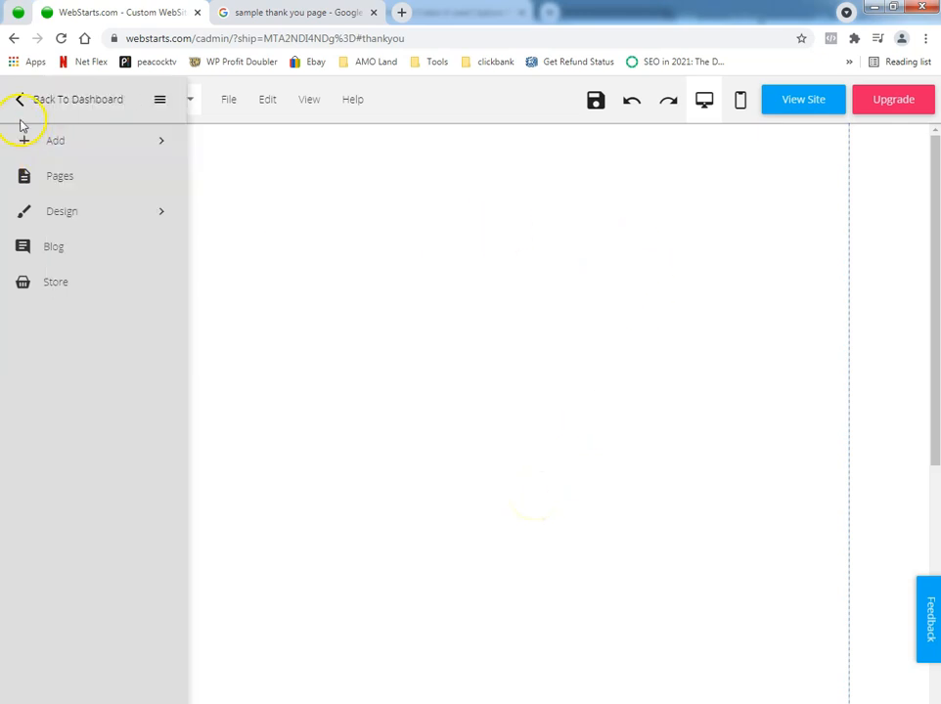
click(54, 175)
click(95, 166)
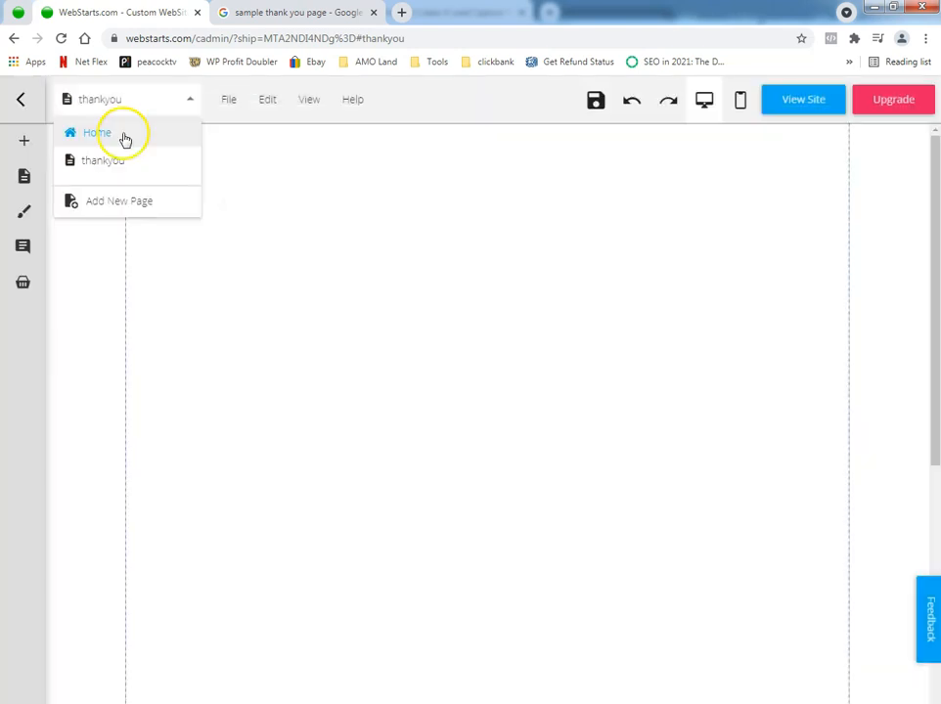
click(123, 136)
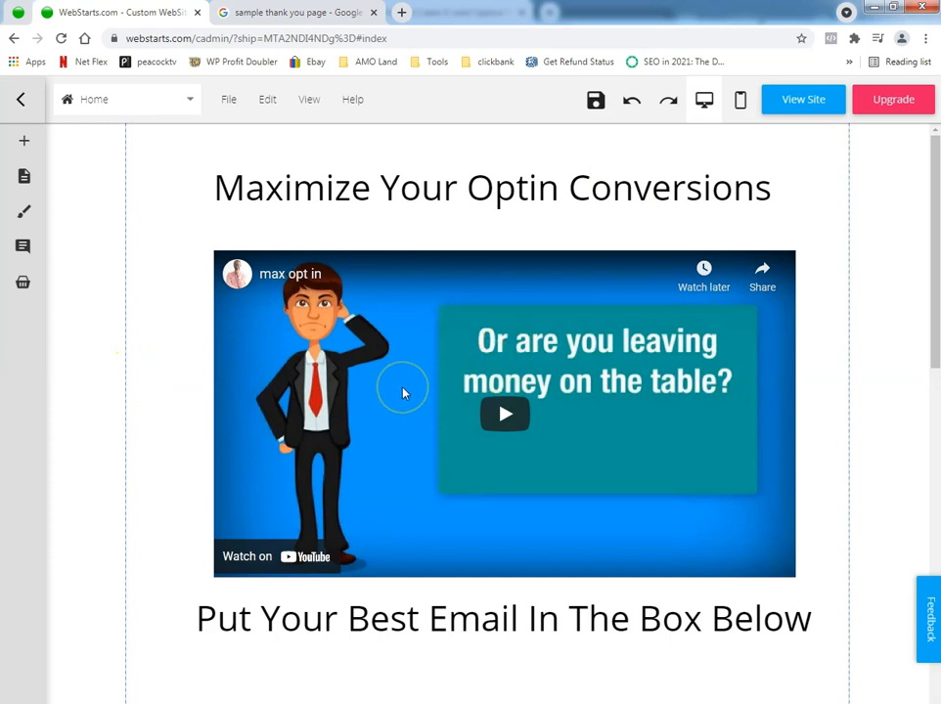
Review the Home page's layout from its headline and video down to the contact form
scroll(400, 399, down, 4)
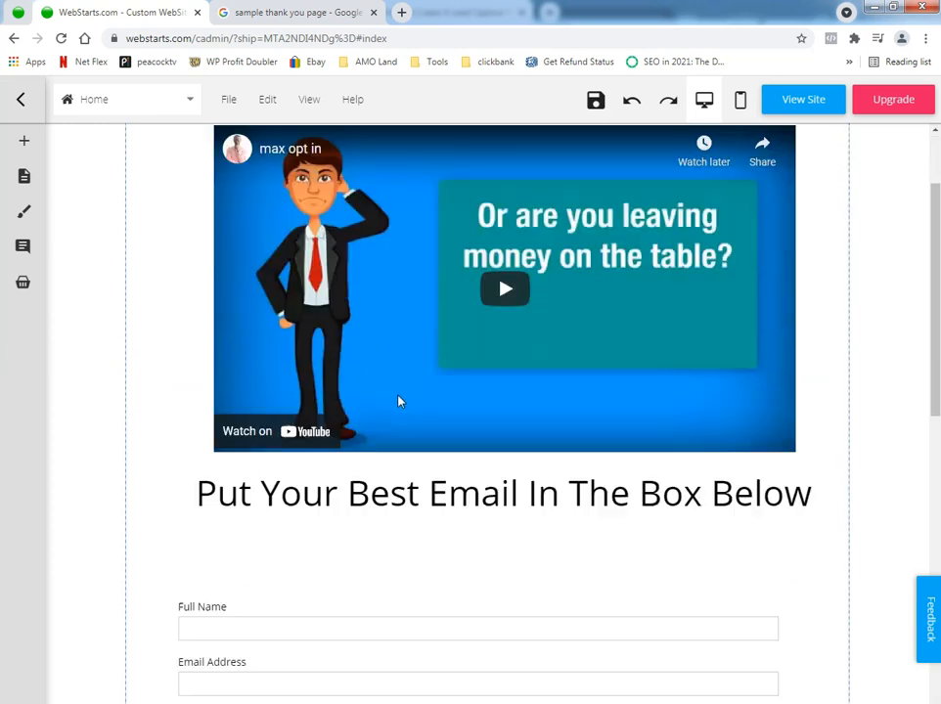
scroll(400, 416, up, 4)
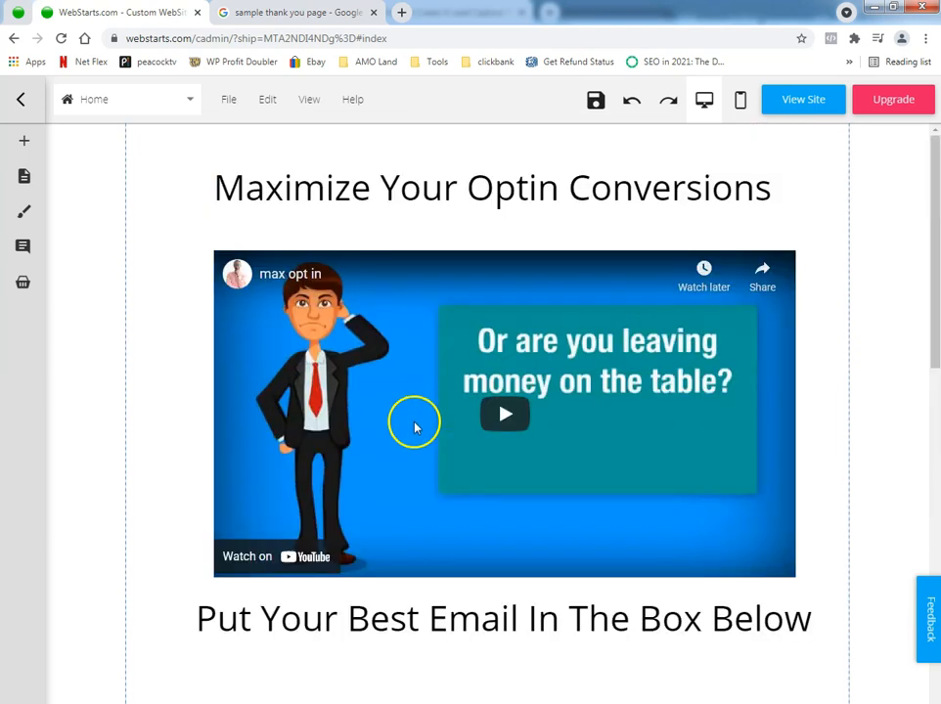
scroll(412, 431, down, 3)
scroll(590, 498, up, 3)
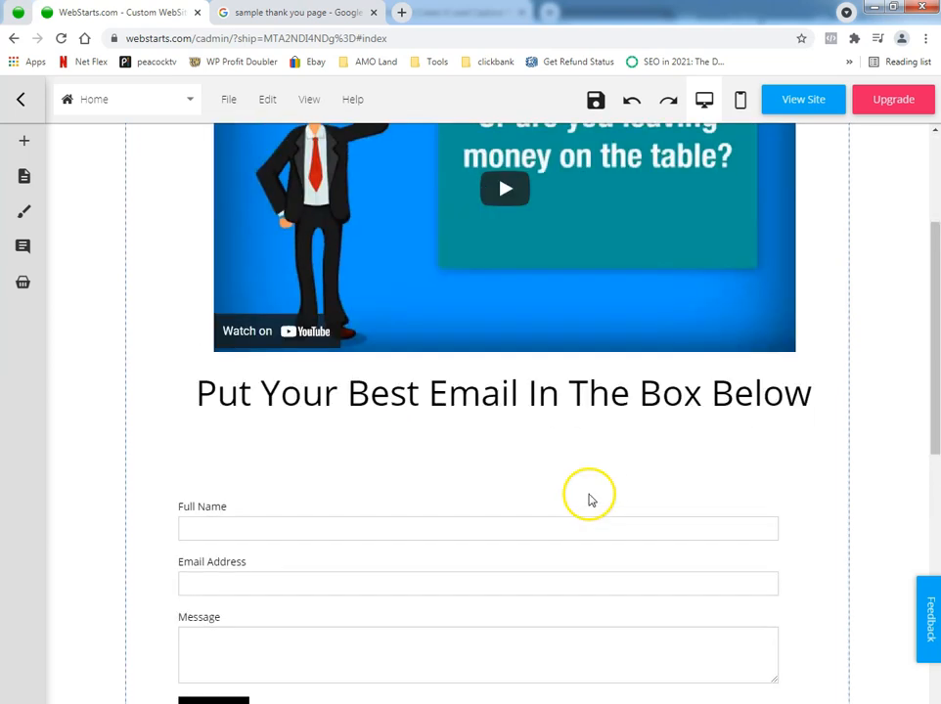
scroll(587, 502, down, 3)
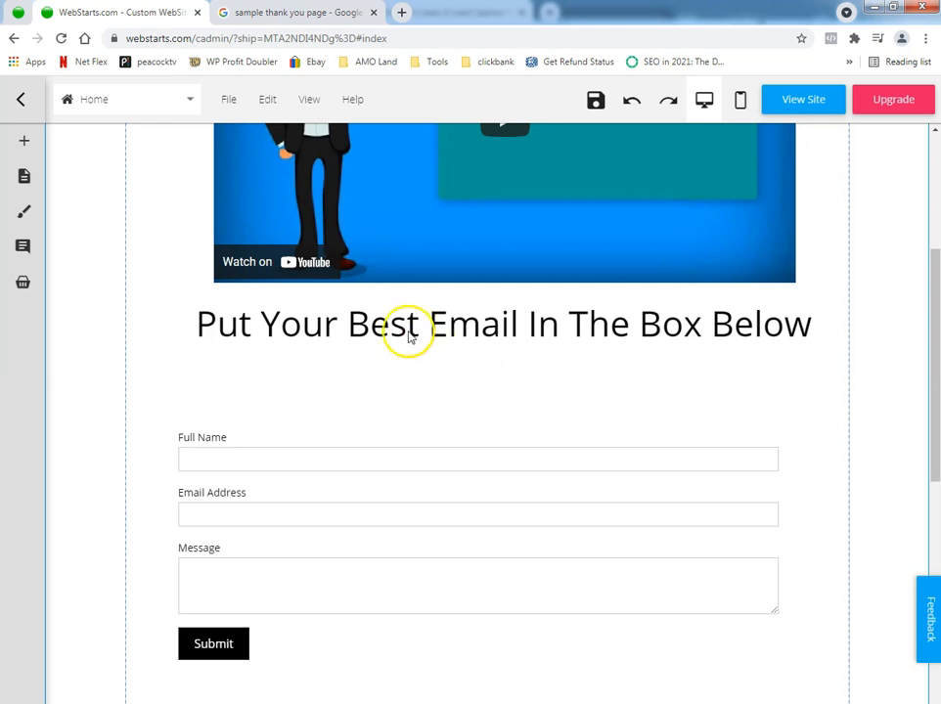
scroll(369, 393, down, 1)
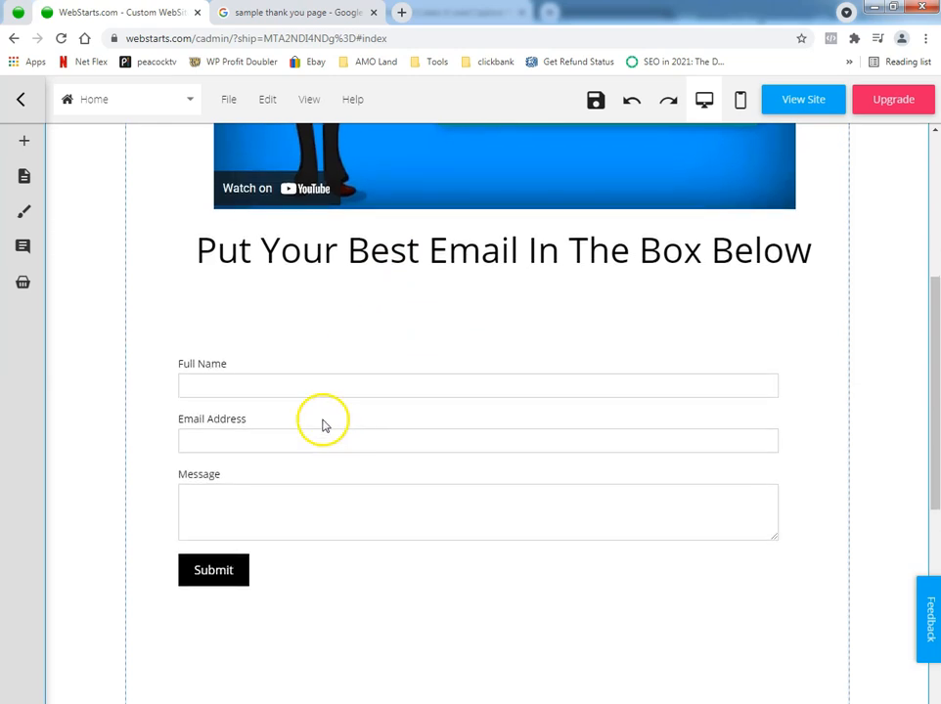
Load the thankyou page in the editor to view it, and return to the Home page
click(118, 98)
click(88, 161)
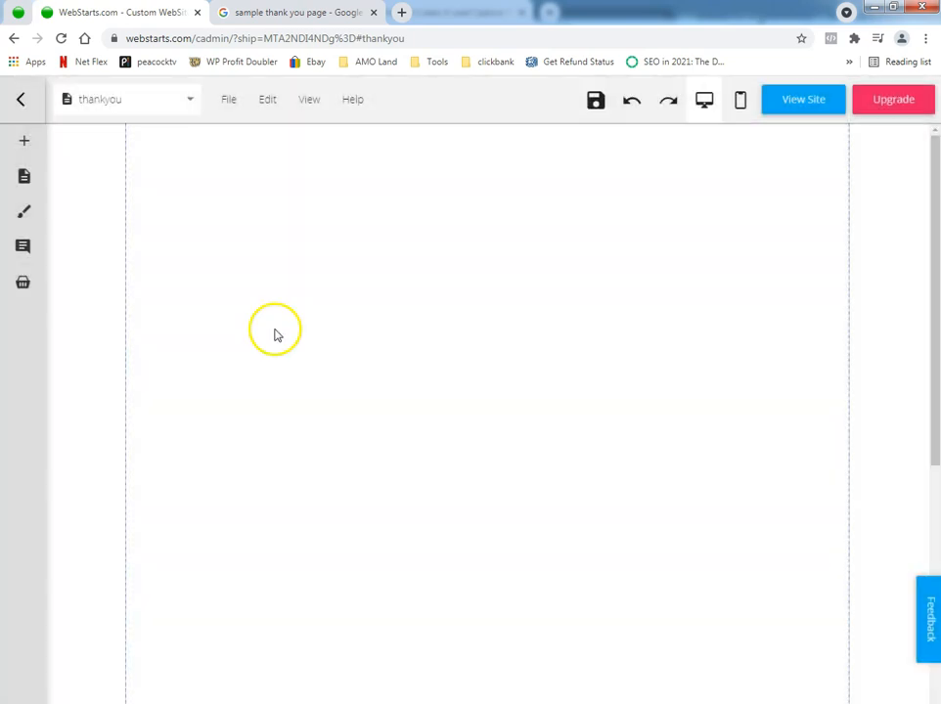
click(132, 98)
click(105, 130)
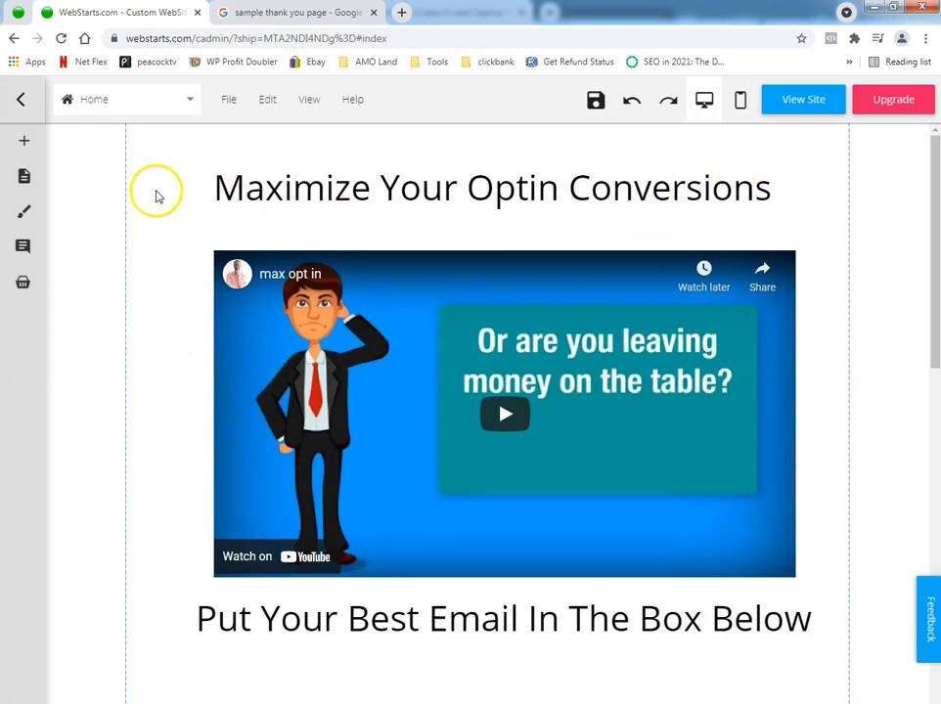
mouse_move(18, 140)
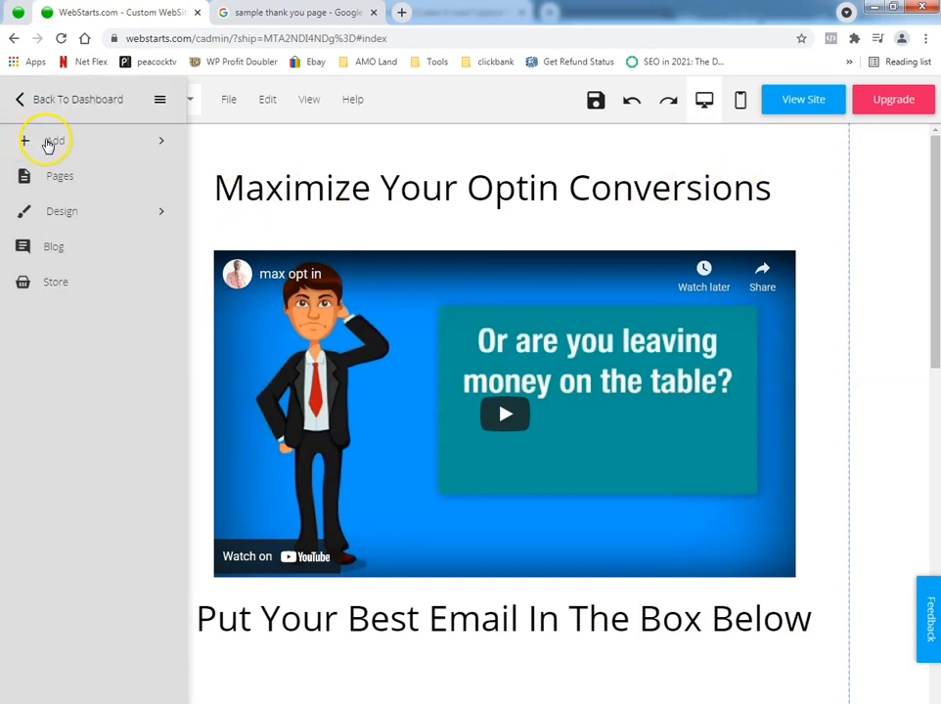
click(51, 143)
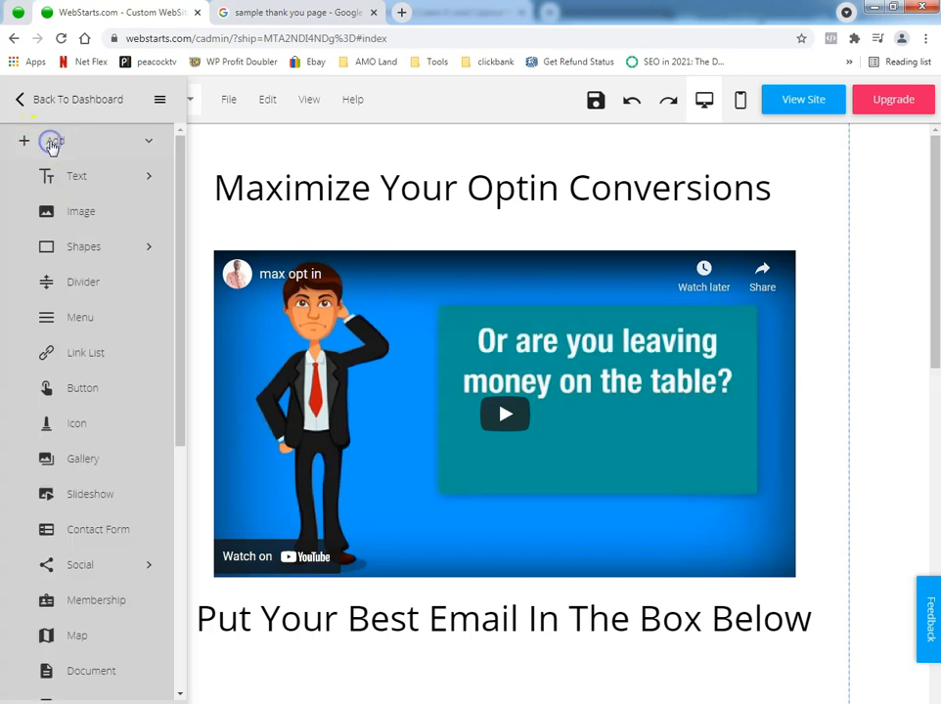
scroll(51, 309, down, 3)
scroll(117, 322, down, 3)
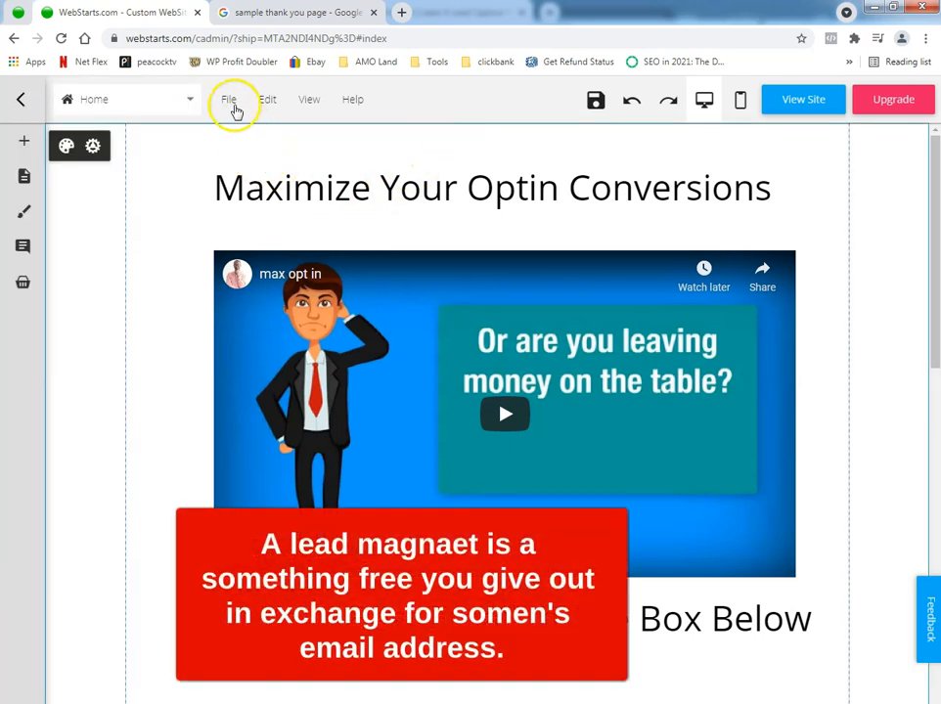
click(231, 102)
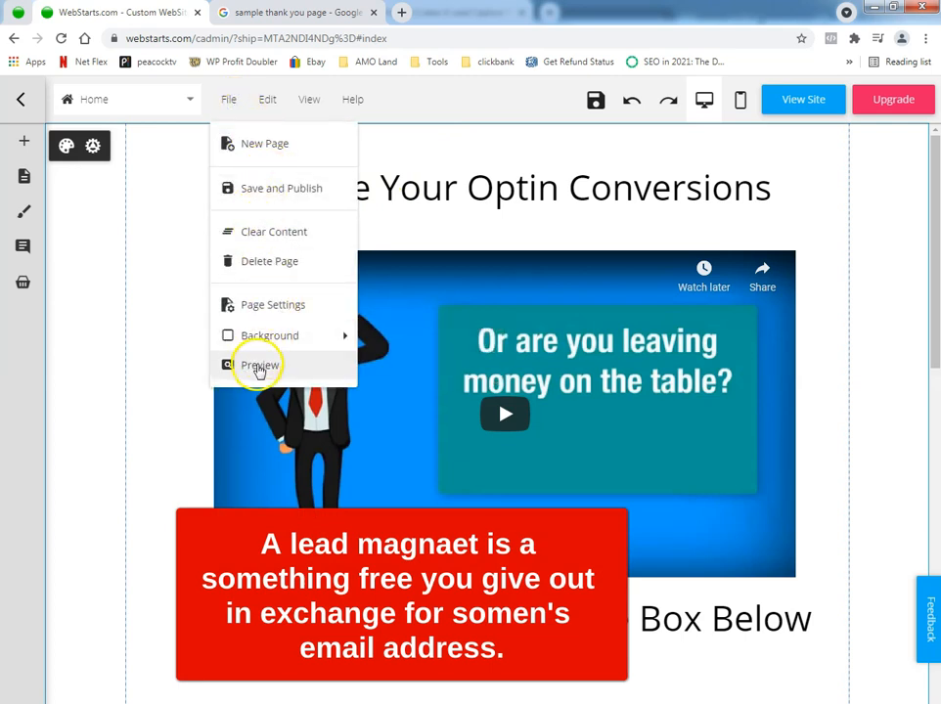
scroll(93, 270, down, 1)
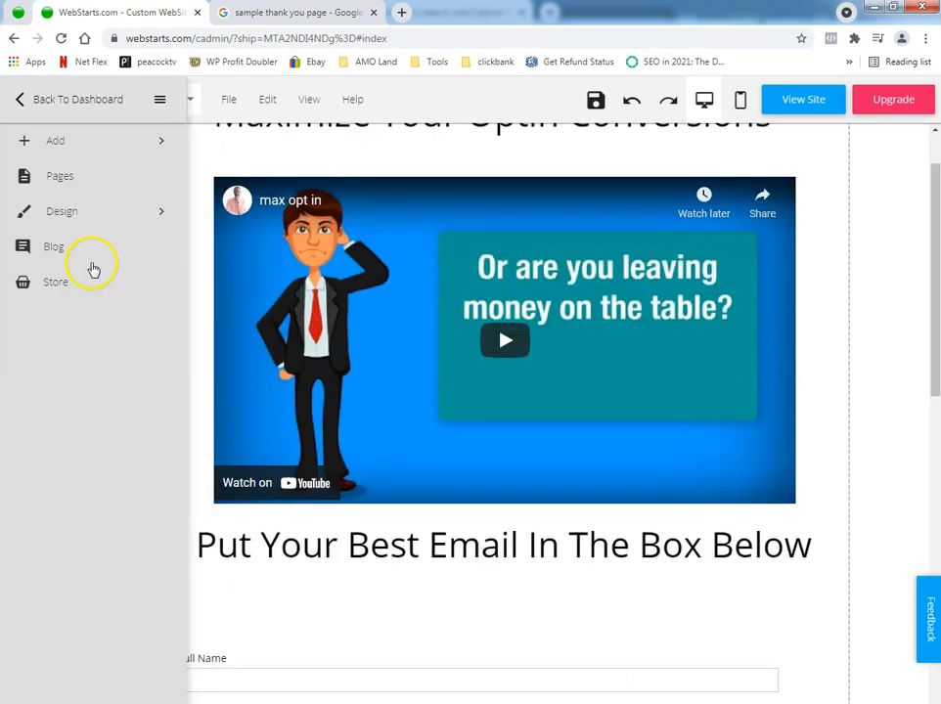
Return to the dashboard and open the Files & Folders manager
click(30, 101)
scroll(66, 223, down, 3)
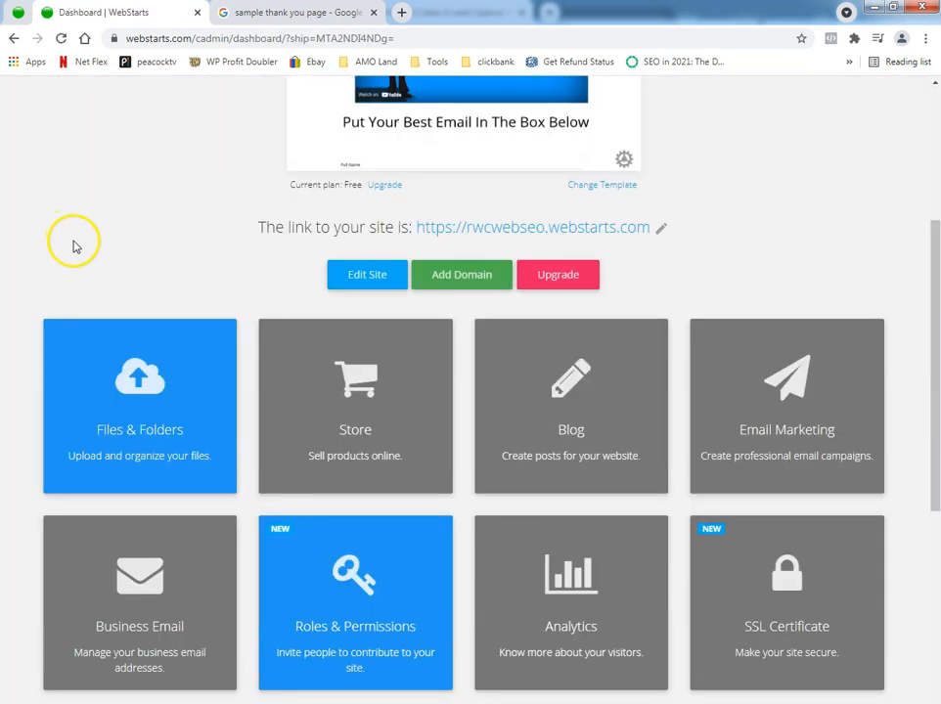
scroll(96, 584, down, 1)
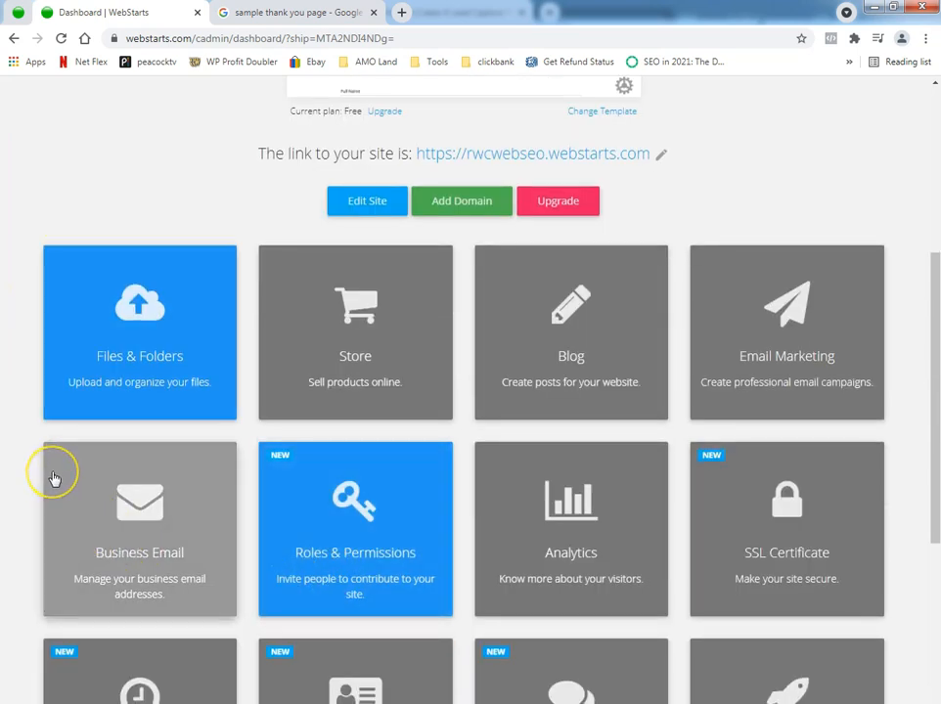
click(72, 357)
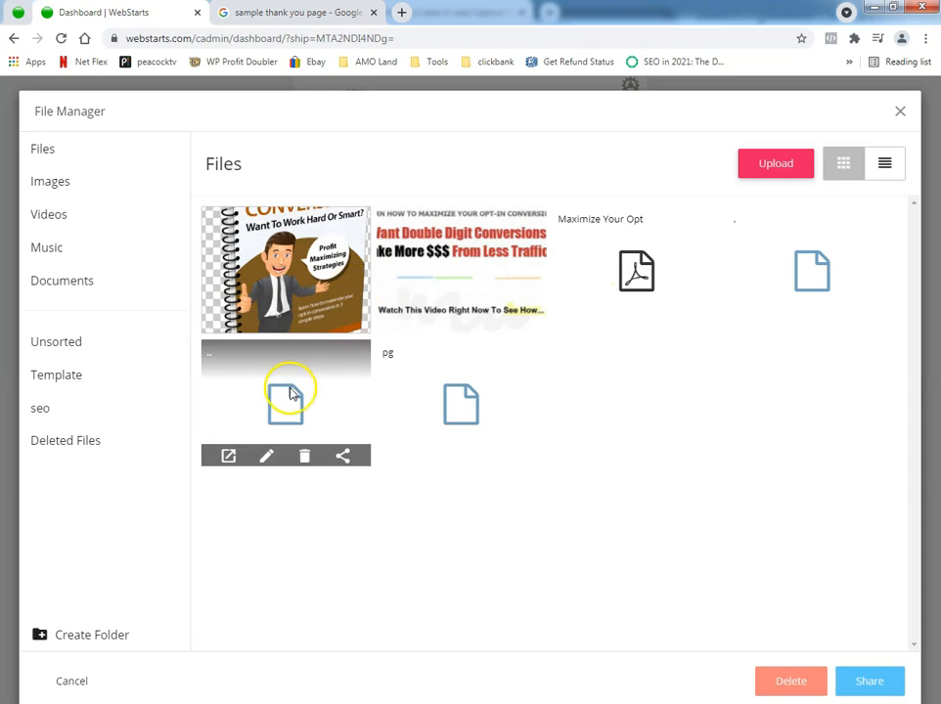
Preview the stray file named ".." in the file manager, and move it to the trash
click(228, 456)
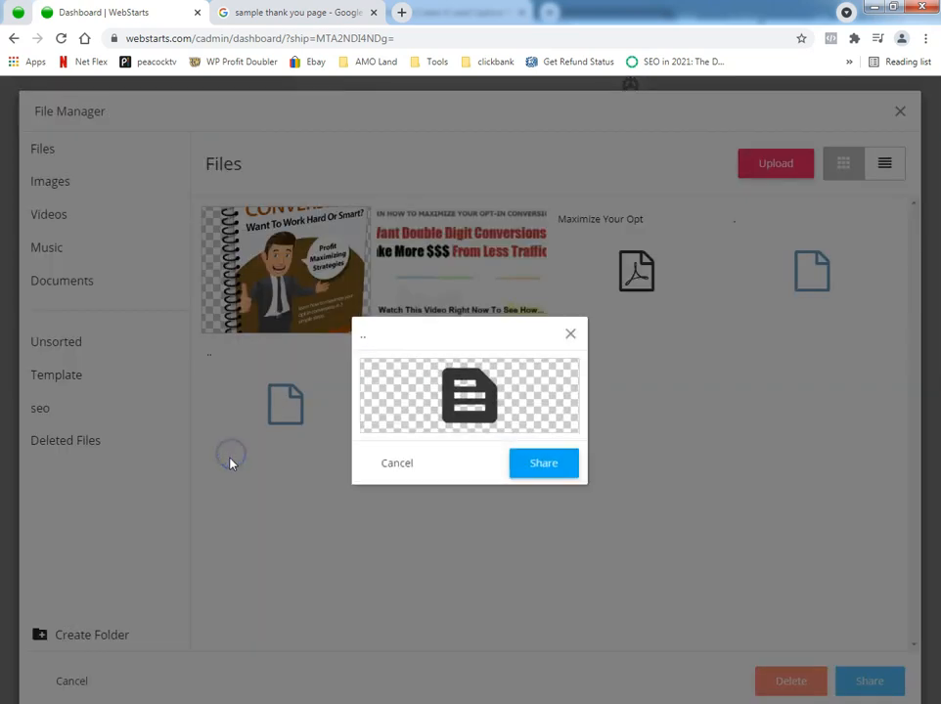
click(569, 340)
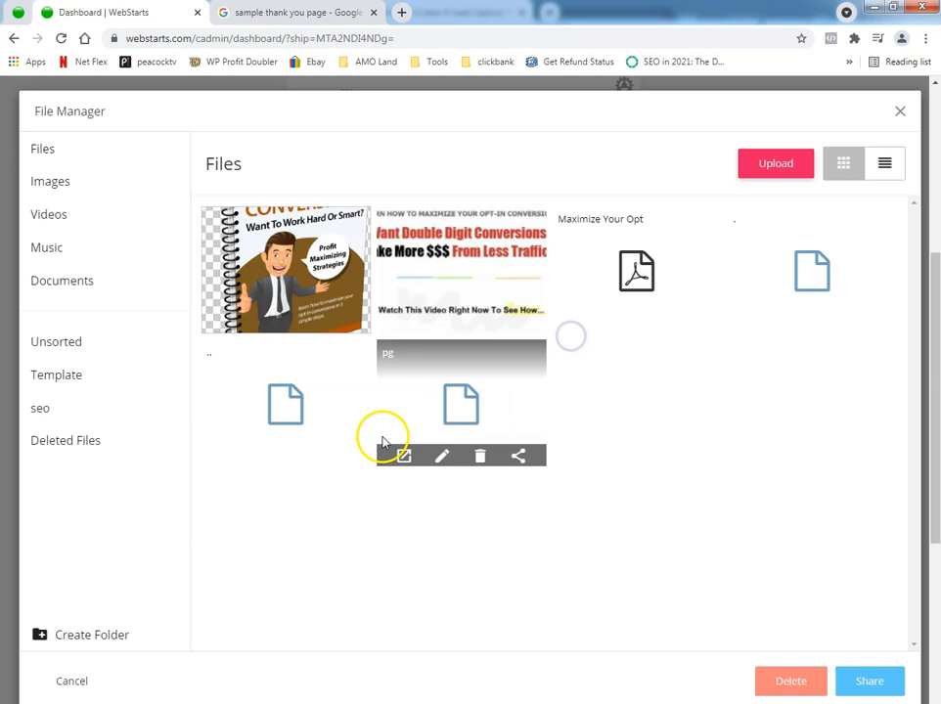
click(307, 458)
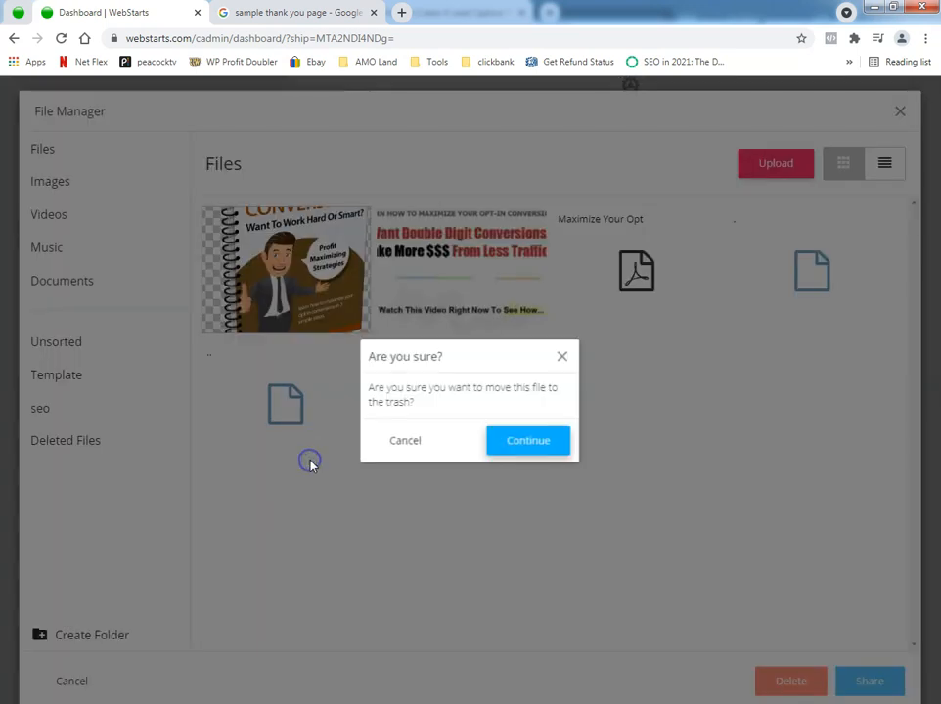
click(500, 441)
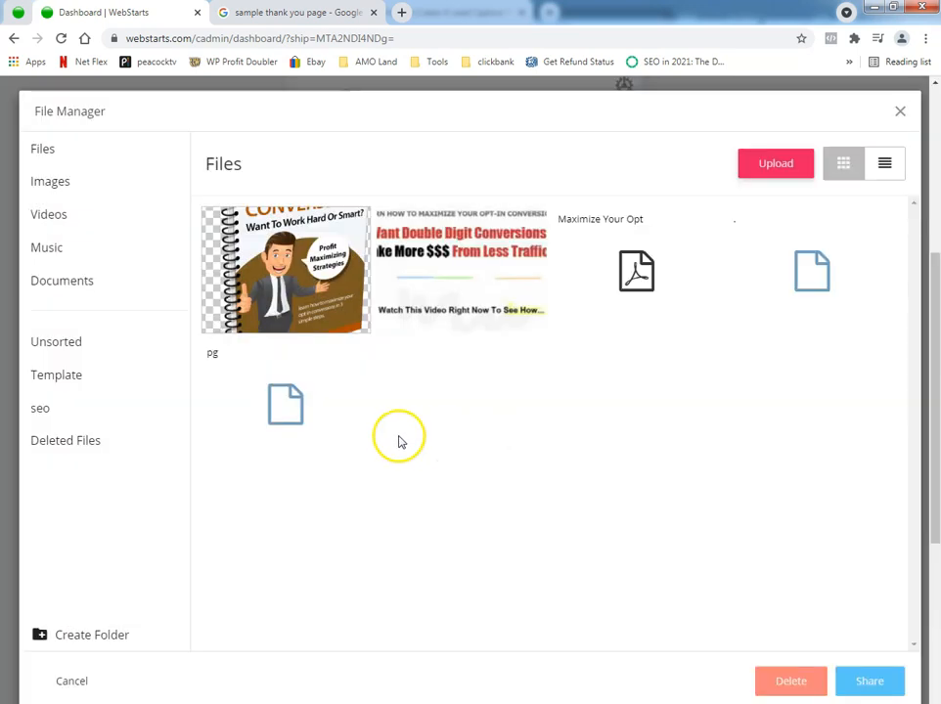
Examine the Maximize Your Opt PDF in the seo folder, and close the file manager
click(84, 407)
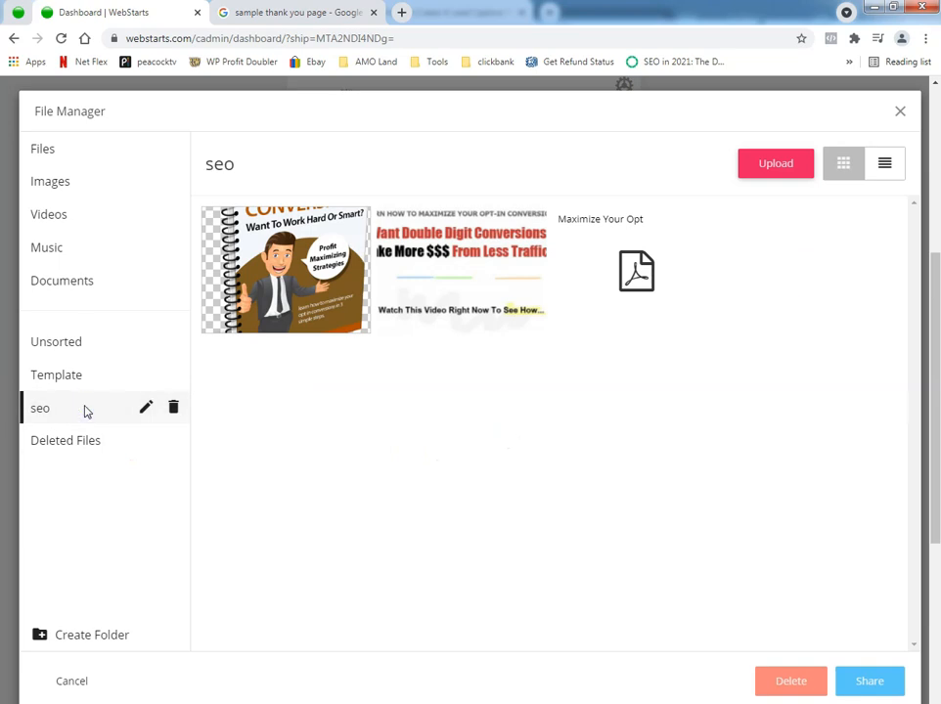
mouse_move(618, 310)
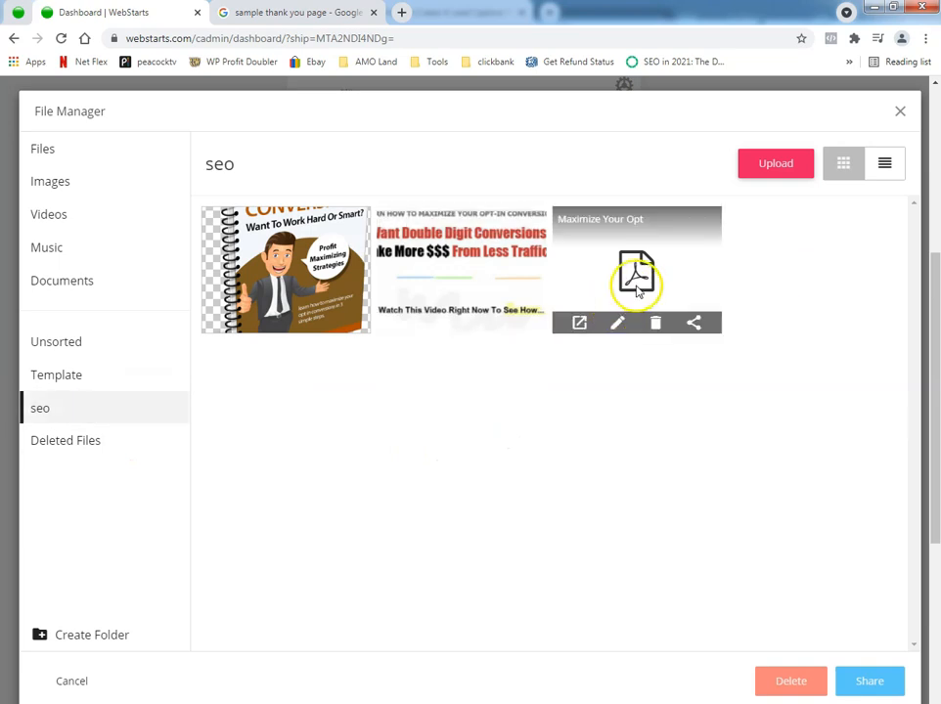
click(579, 326)
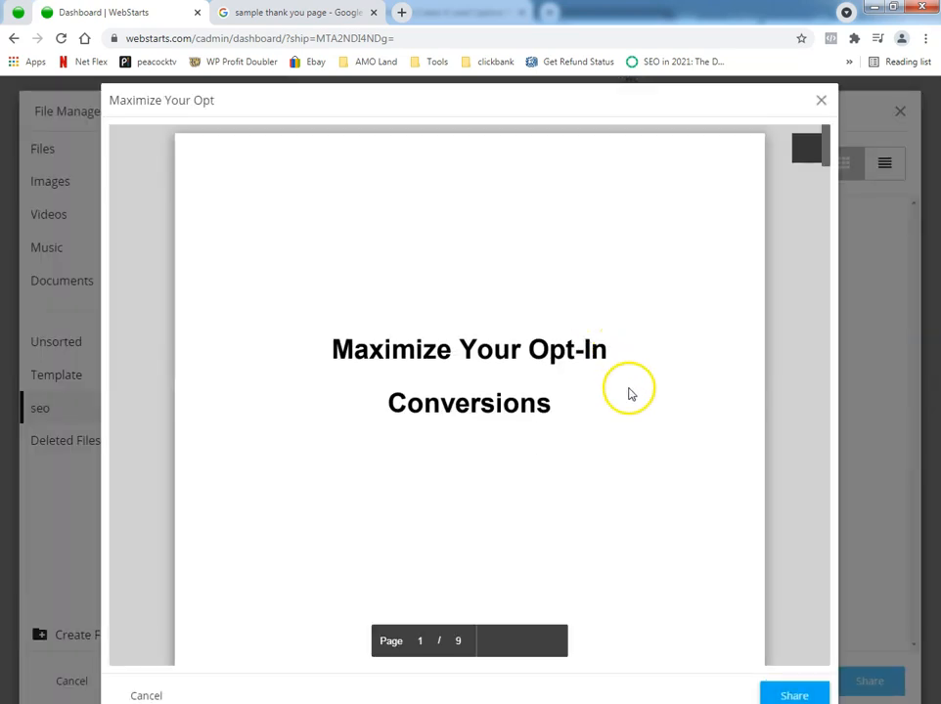
scroll(641, 382, down, 15)
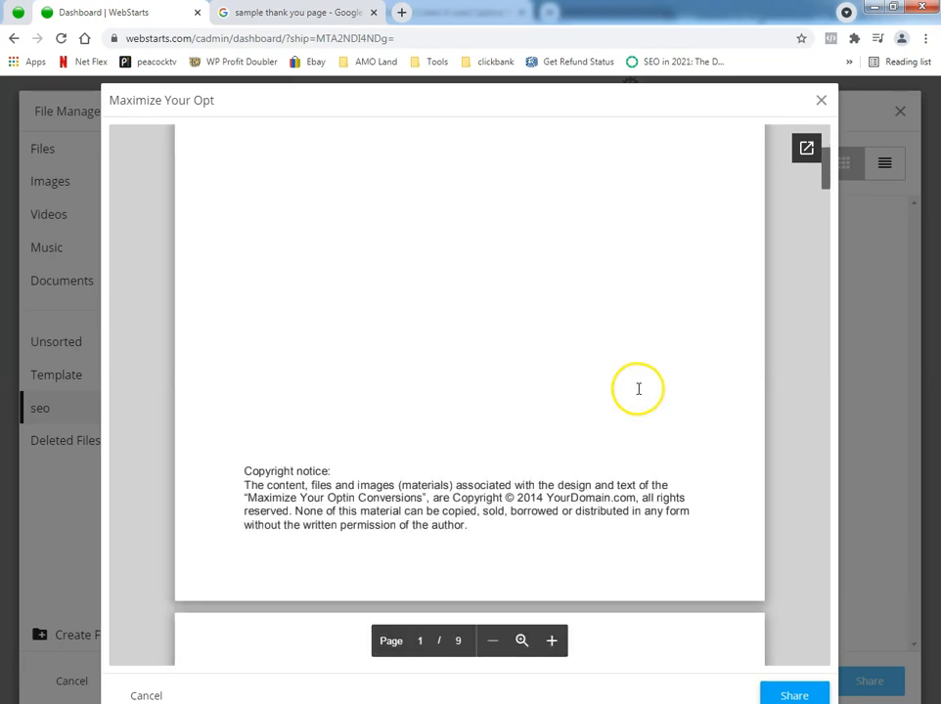
scroll(626, 362, down, 3)
scroll(636, 409, up, 15)
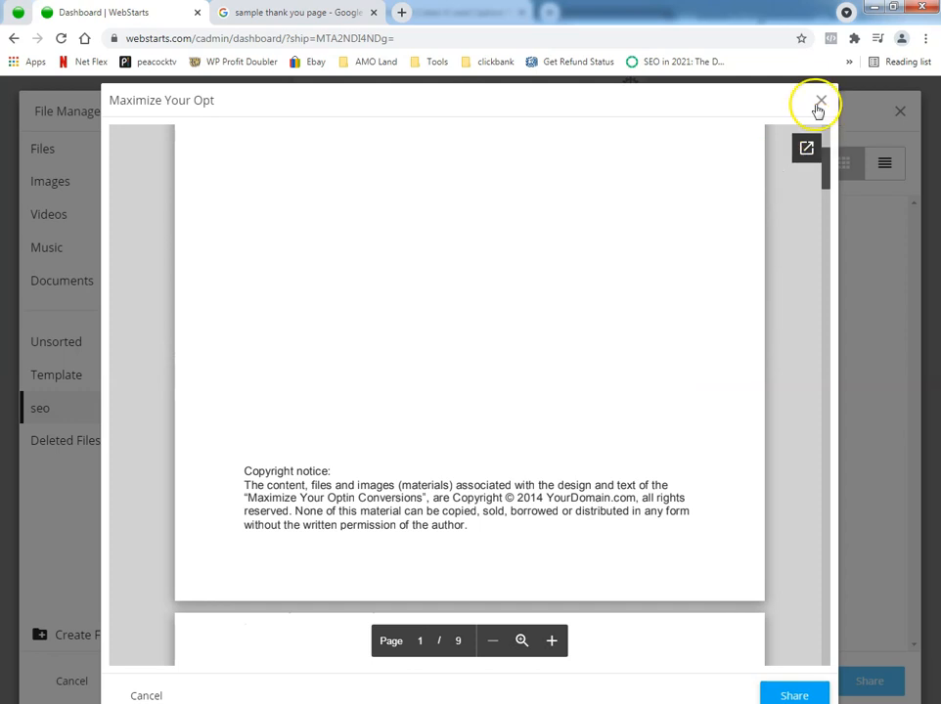
click(820, 100)
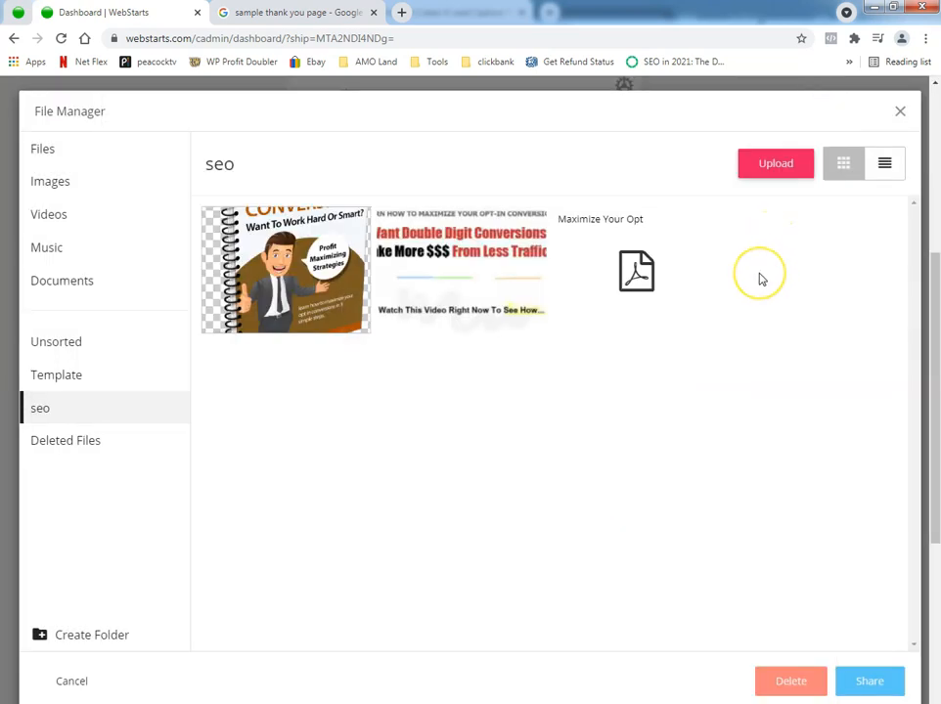
mouse_move(416, 264)
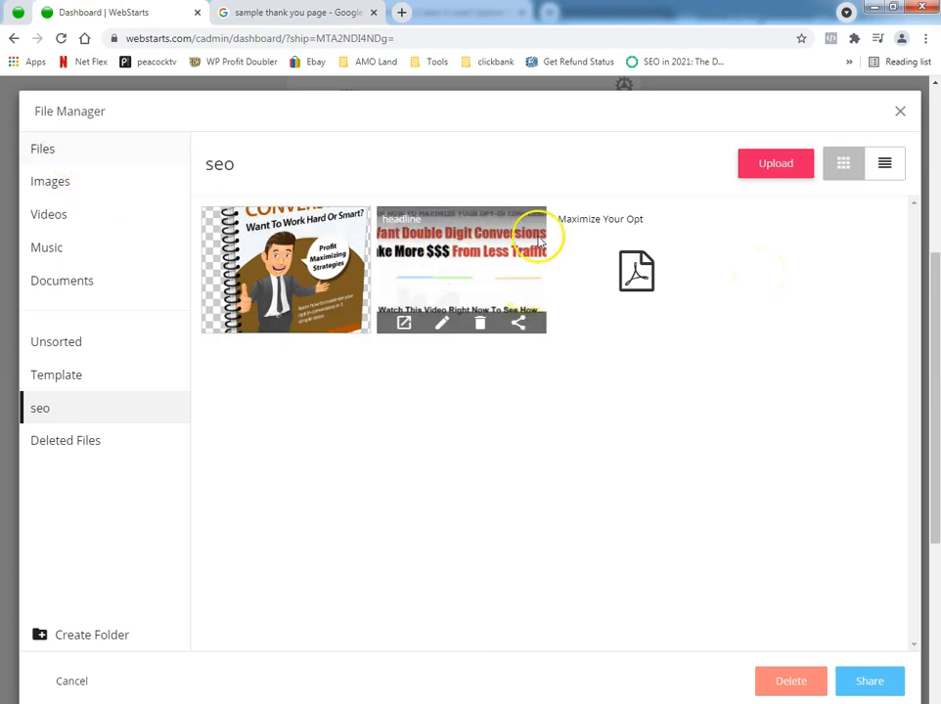
click(900, 112)
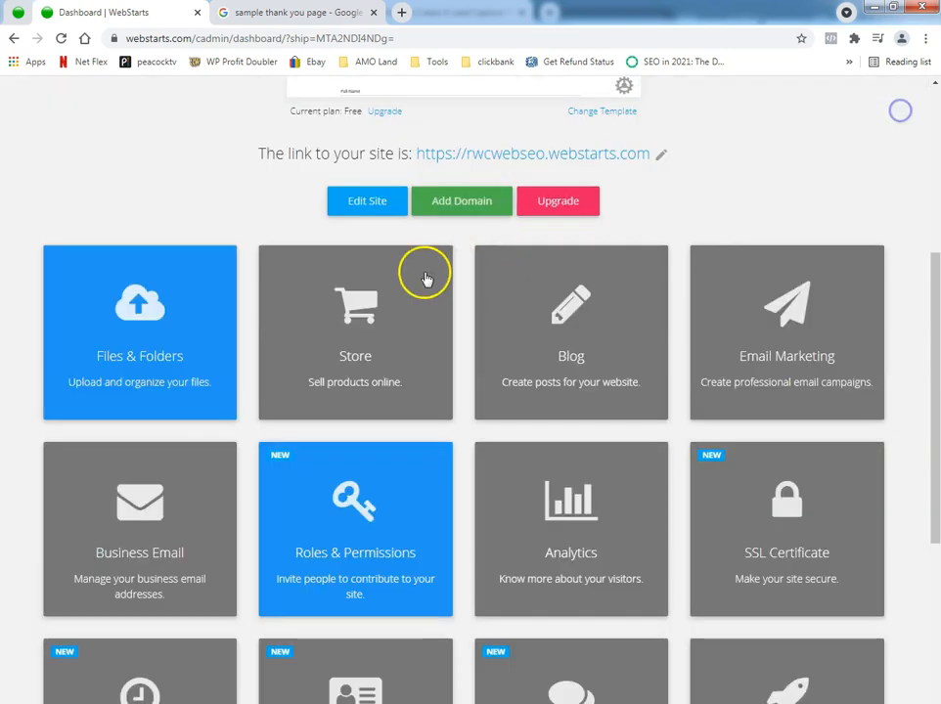
Open the site from the dashboard in the editor with the Home page loaded
scroll(427, 275, up, 3)
click(431, 270)
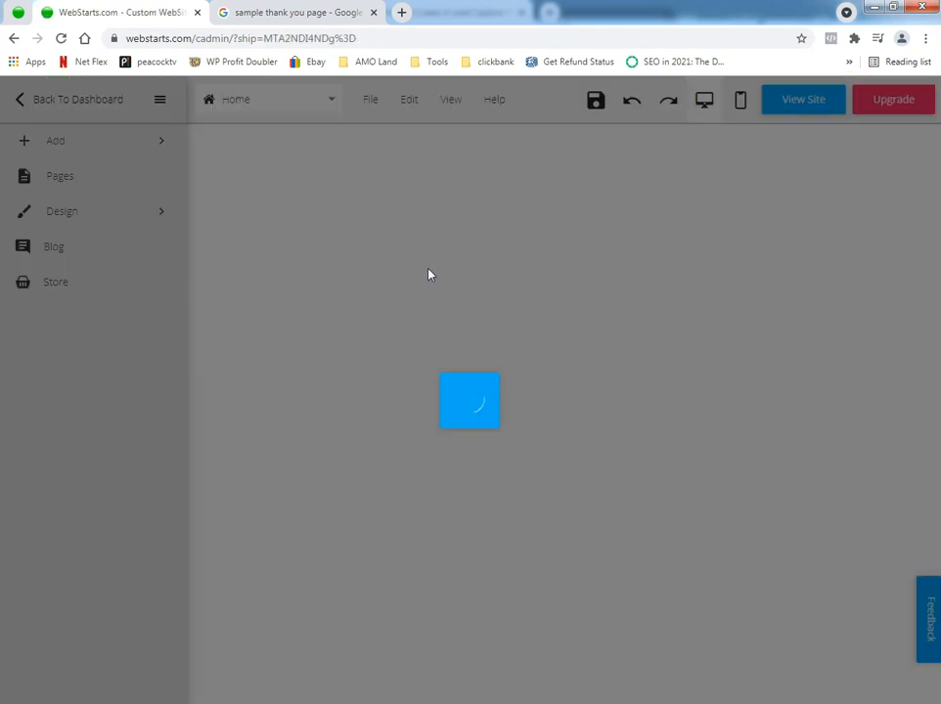
click(432, 287)
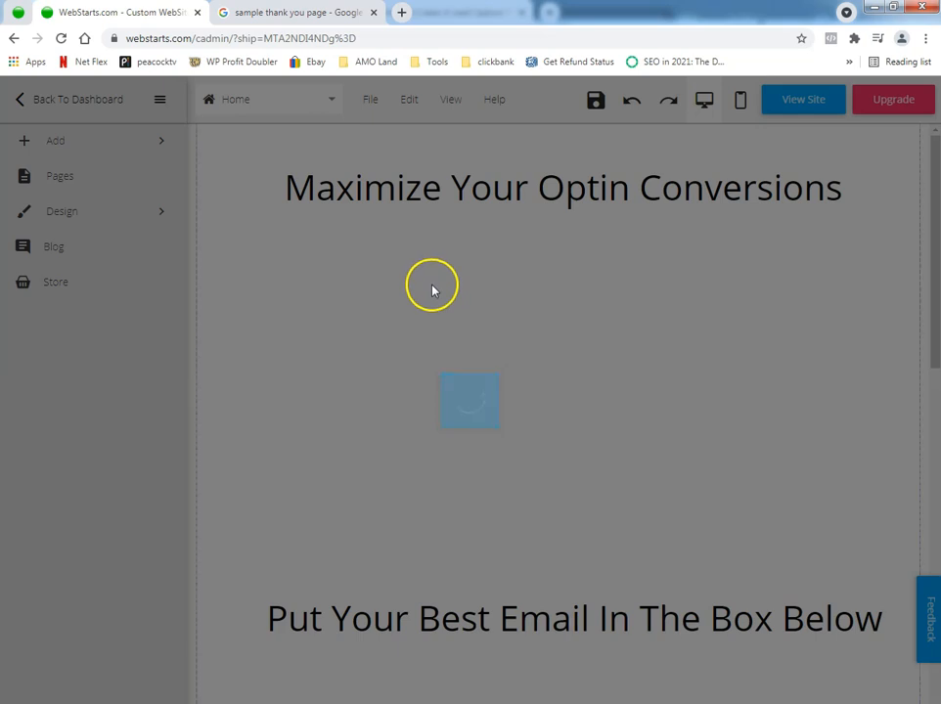
Insert the stored "Want Double Digit Conversions?!" headline image into the Home page
scroll(301, 335, down, 4)
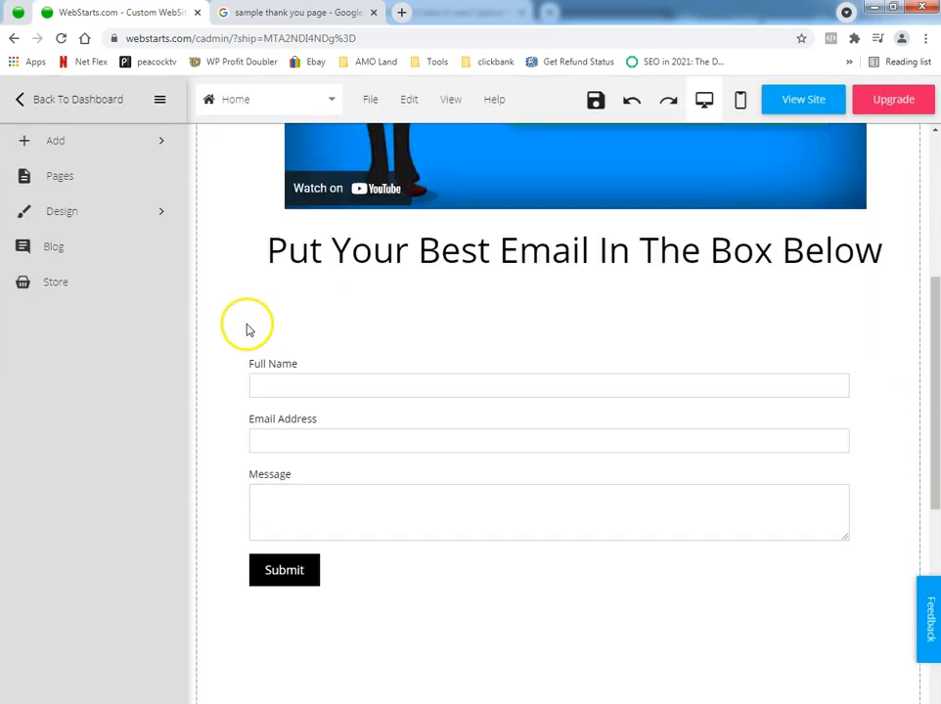
click(56, 147)
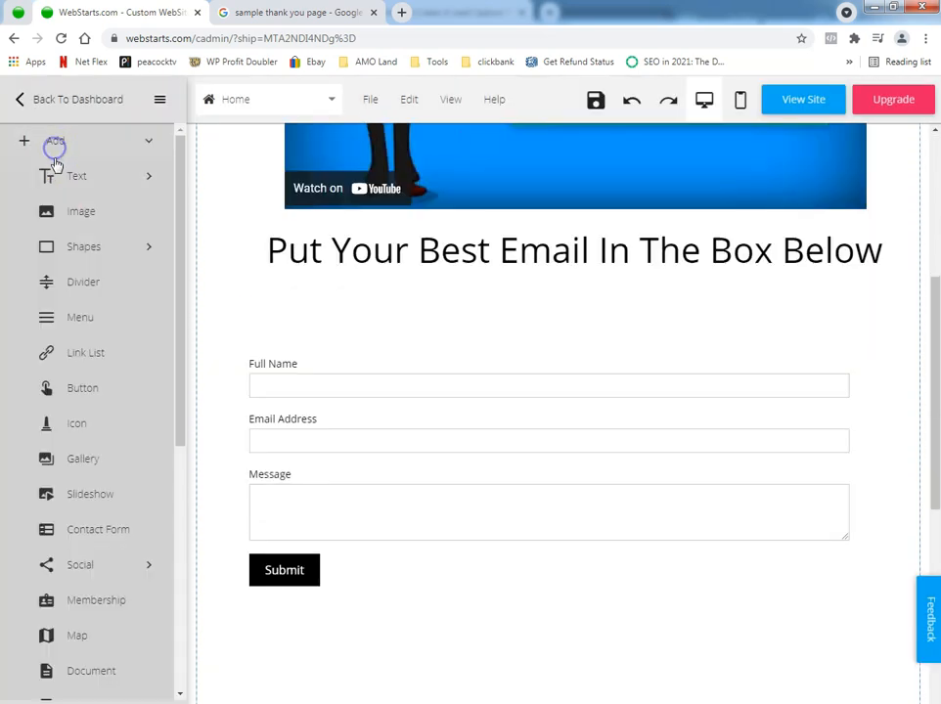
click(87, 216)
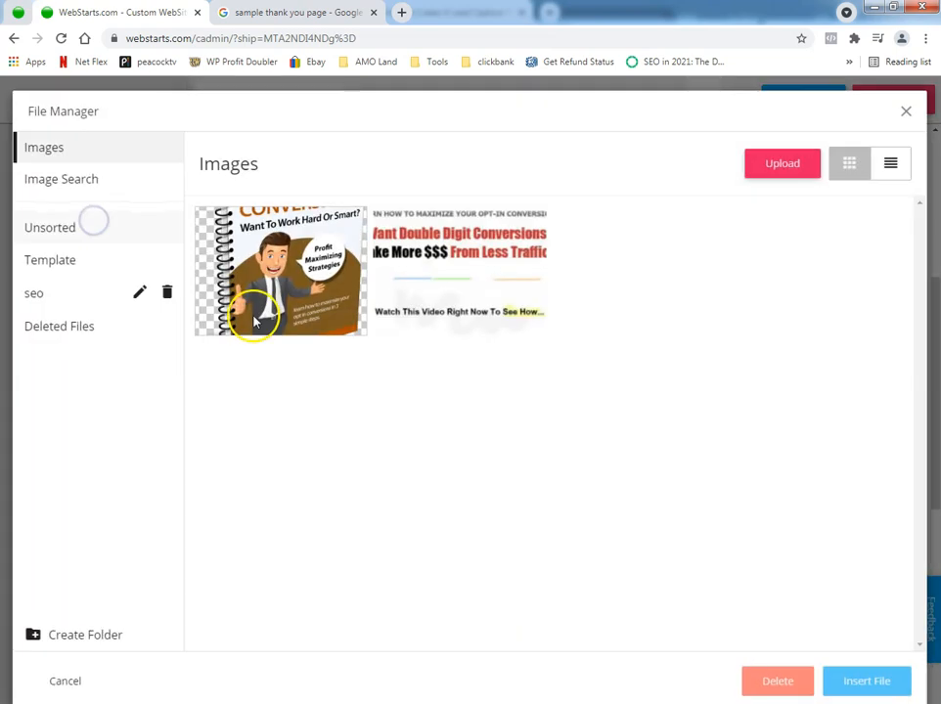
click(447, 239)
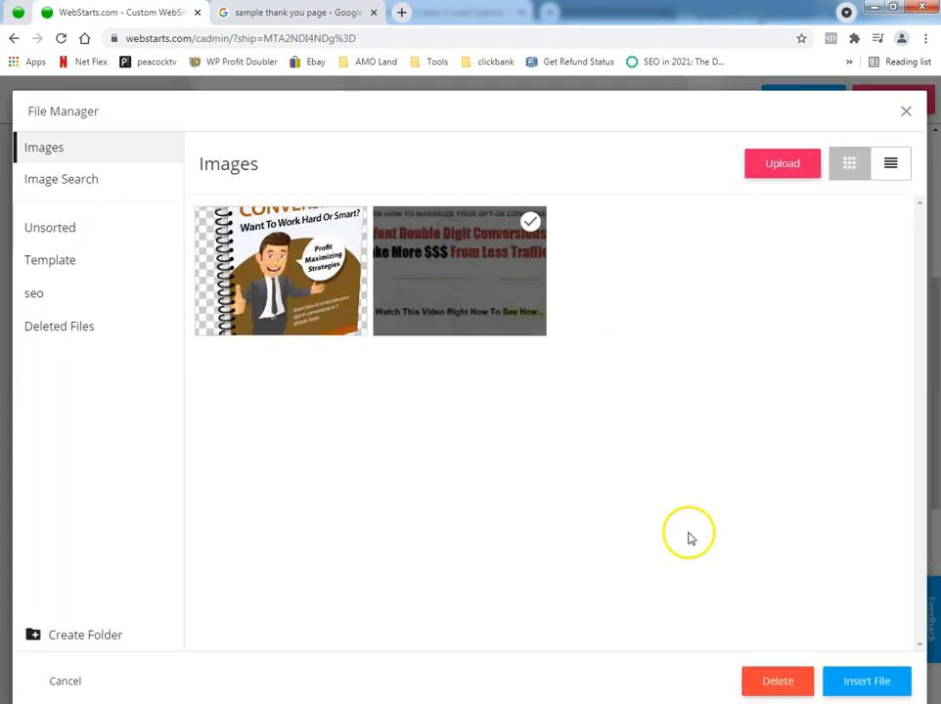
click(765, 681)
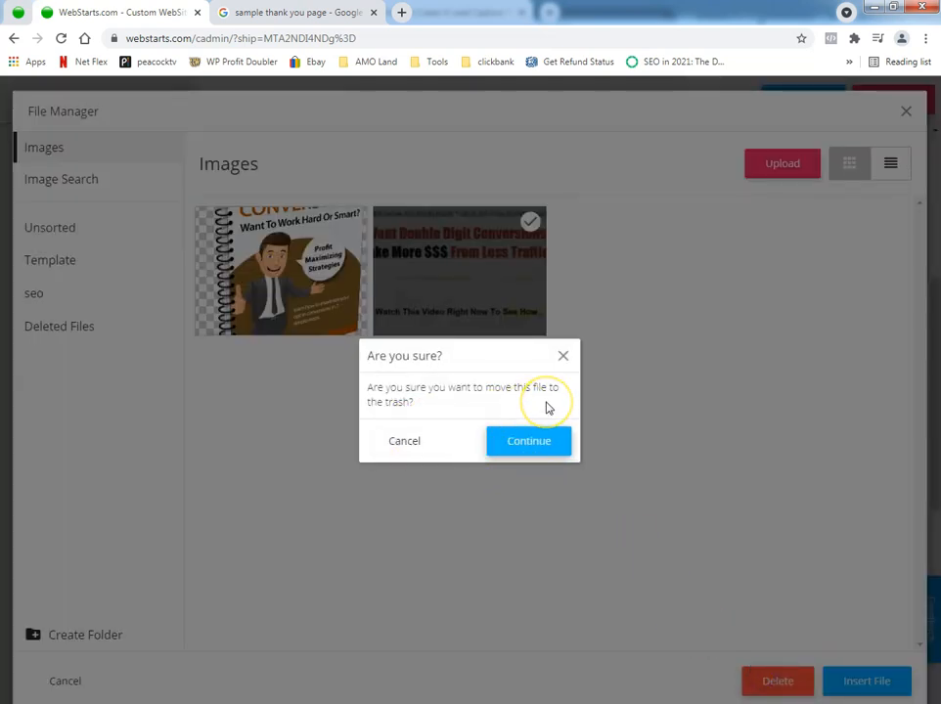
click(396, 440)
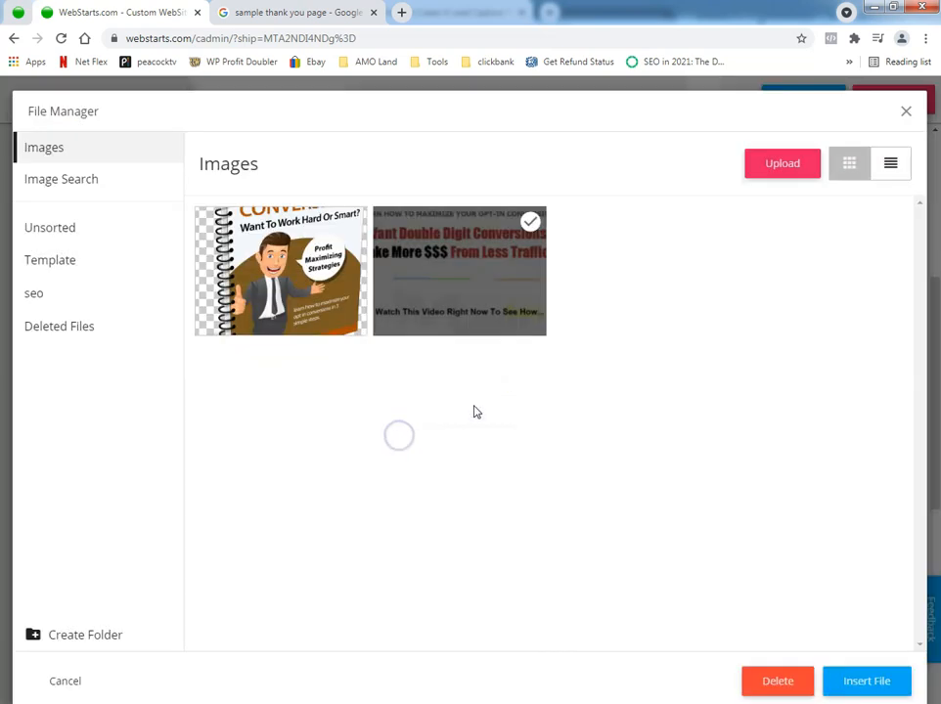
click(876, 679)
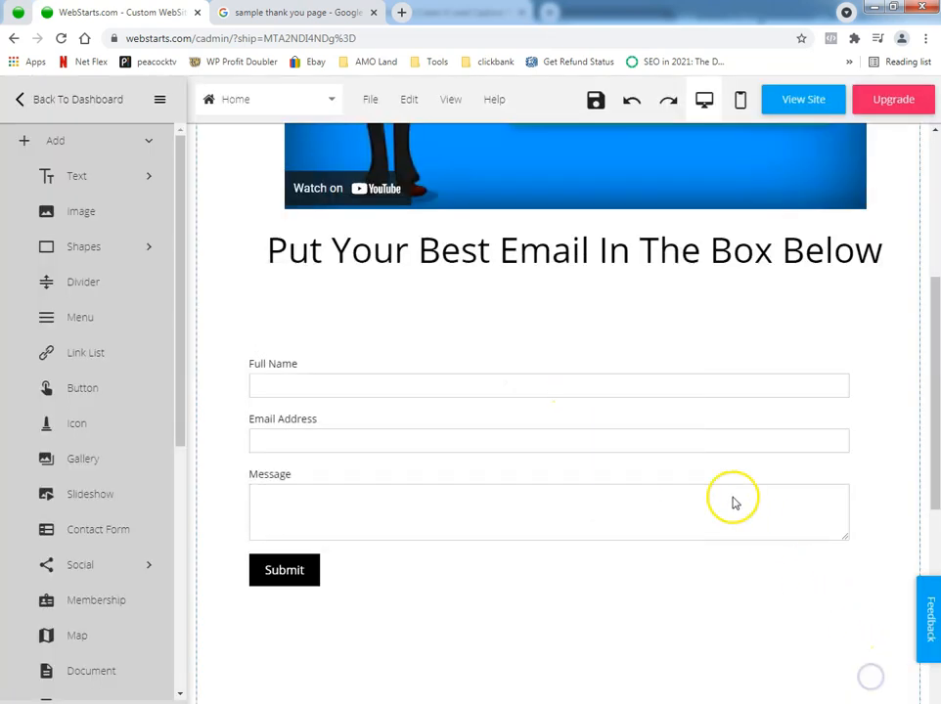
Move the contact form down, and place the headline image between it and the "Put Your Best Email In The Box Below" text
scroll(627, 481, up, 2)
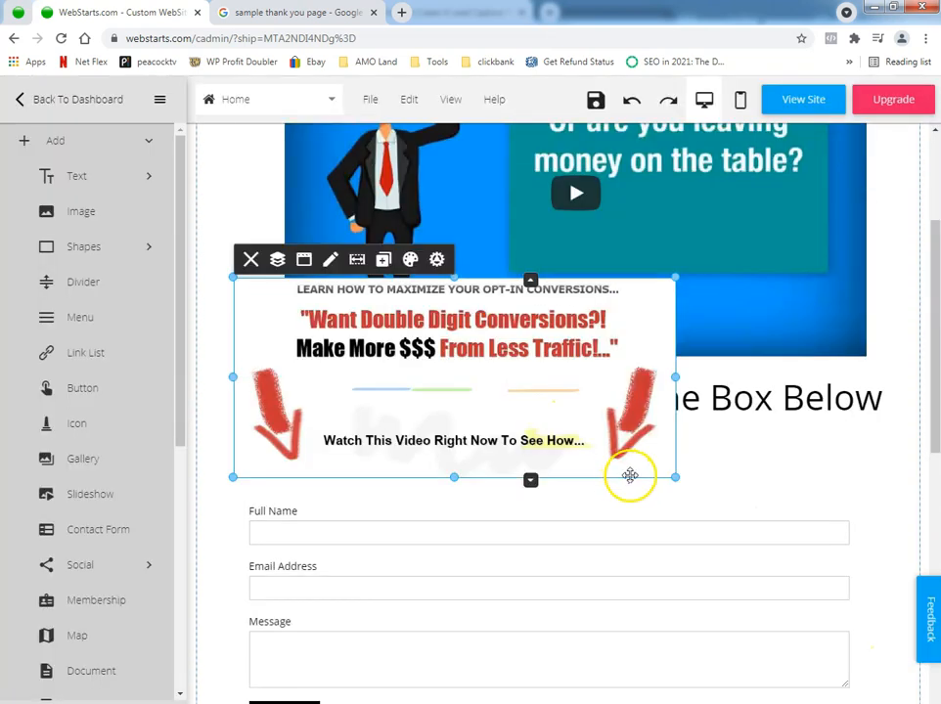
click(632, 533)
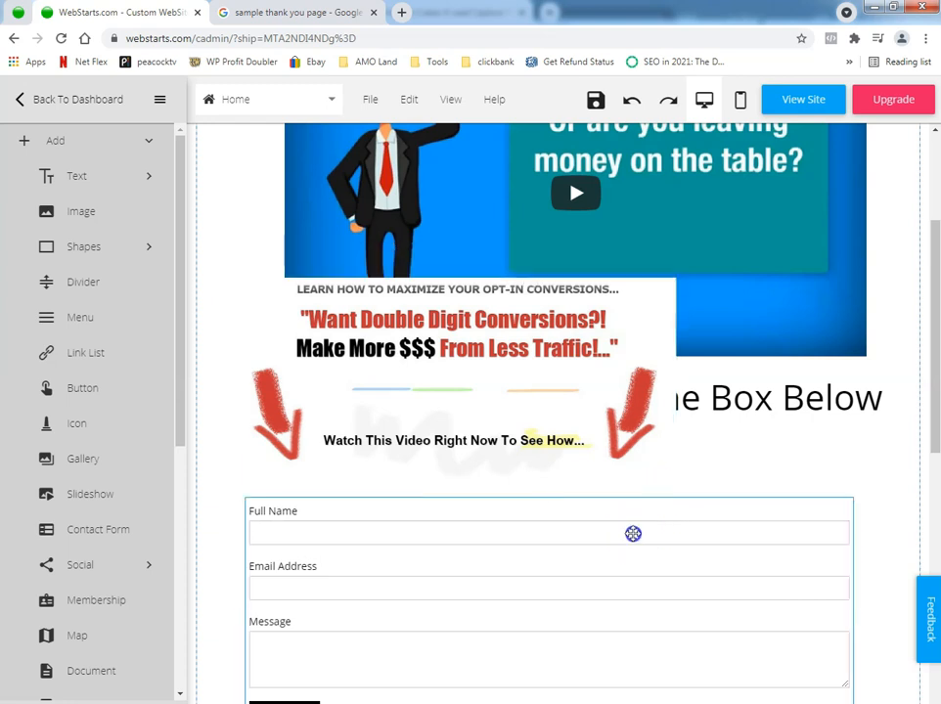
scroll(626, 489, down, 3)
drag(598, 309, 622, 536)
drag(517, 147, 628, 349)
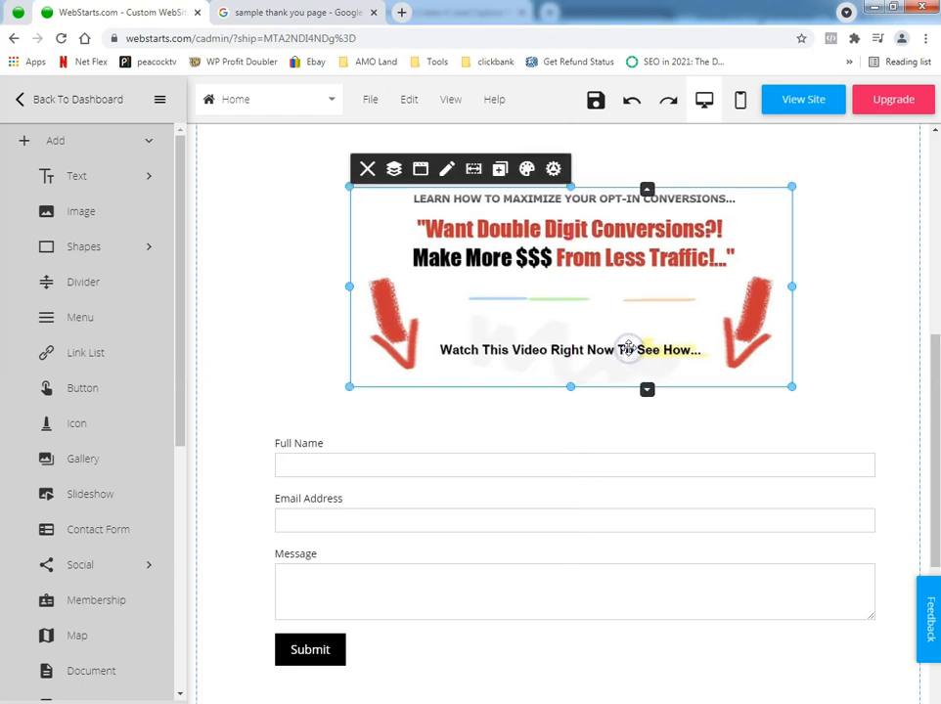
Move the Home page's video down, and delete the "Maximize Your Optin Conversions" headline text above it
scroll(859, 304, up, 4)
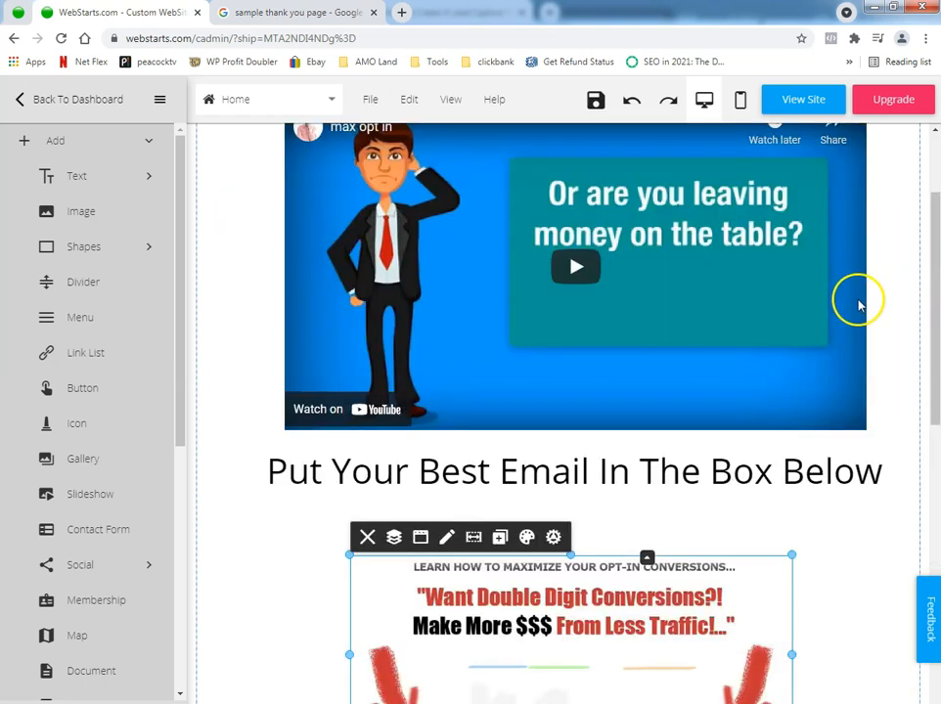
scroll(853, 304, up, 2)
drag(573, 336, 574, 415)
click(598, 200)
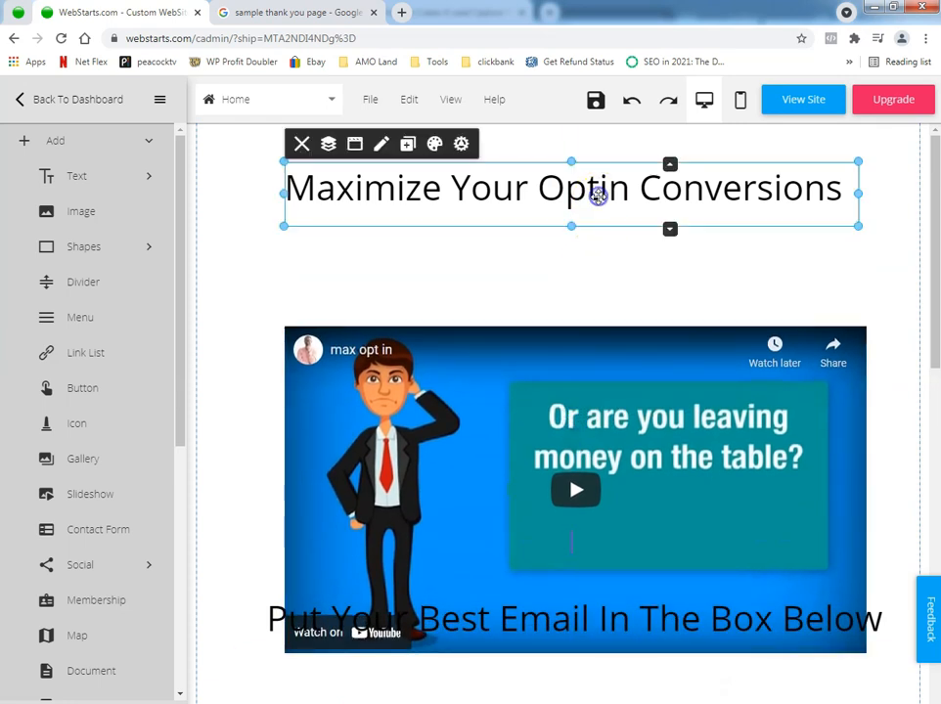
click(305, 143)
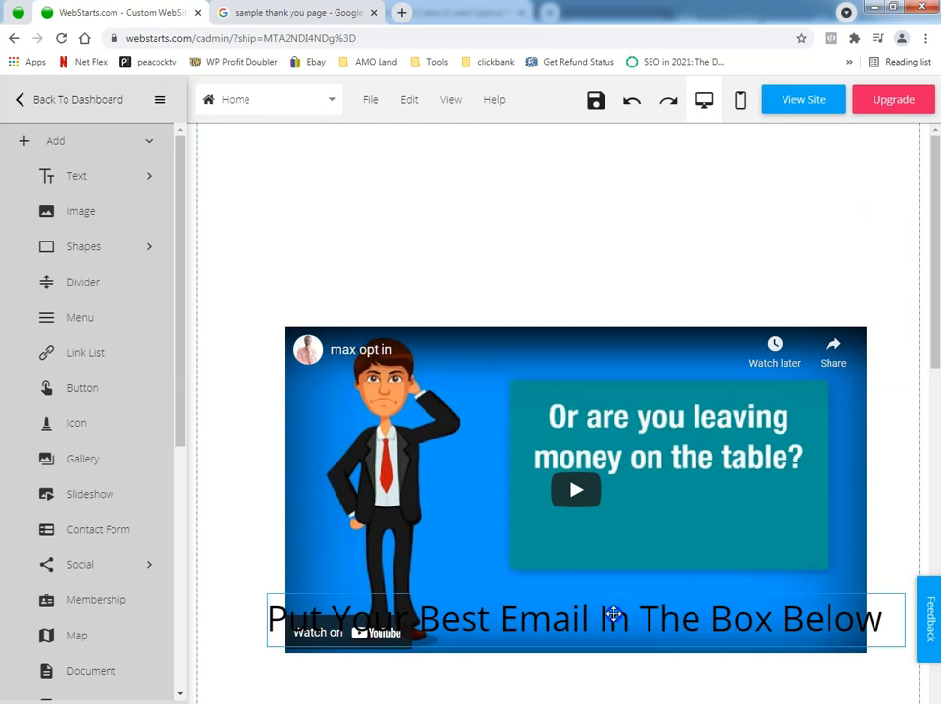
Move the "Want Double Digit Conversions?!" headline image from below the video to the top of the Home page
click(614, 614)
scroll(626, 636, down, 1)
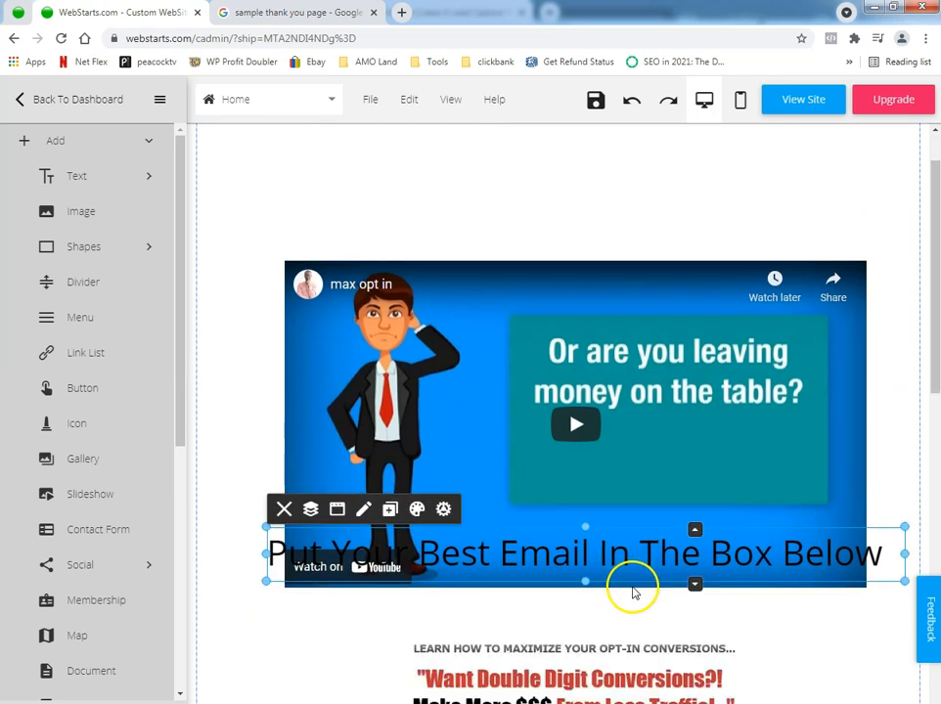
scroll(636, 568, down, 2)
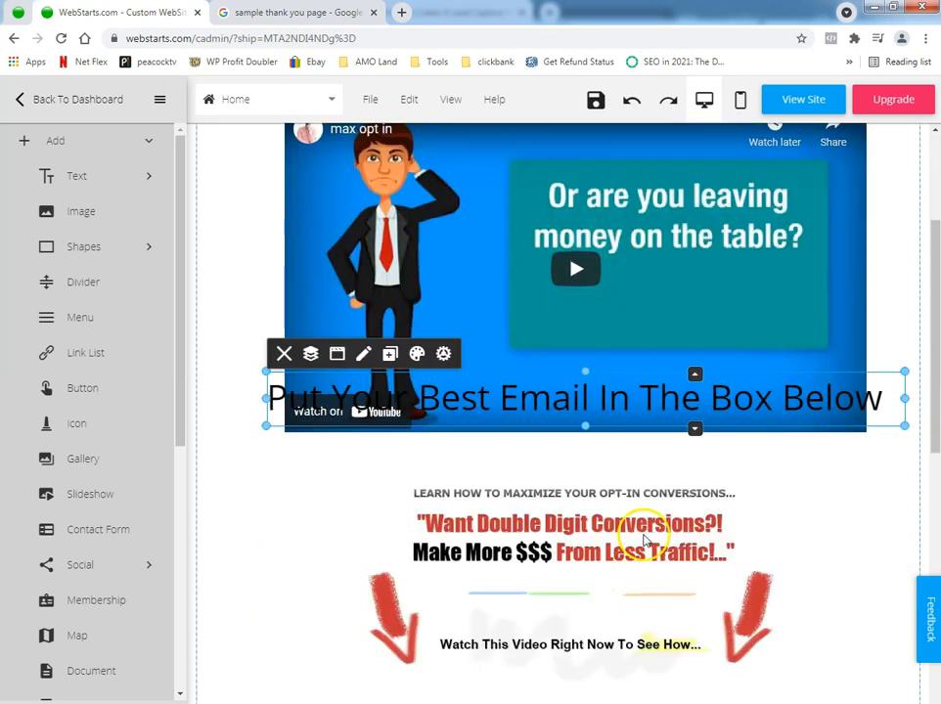
click(157, 106)
click(441, 522)
drag(441, 521, 436, 182)
click(794, 234)
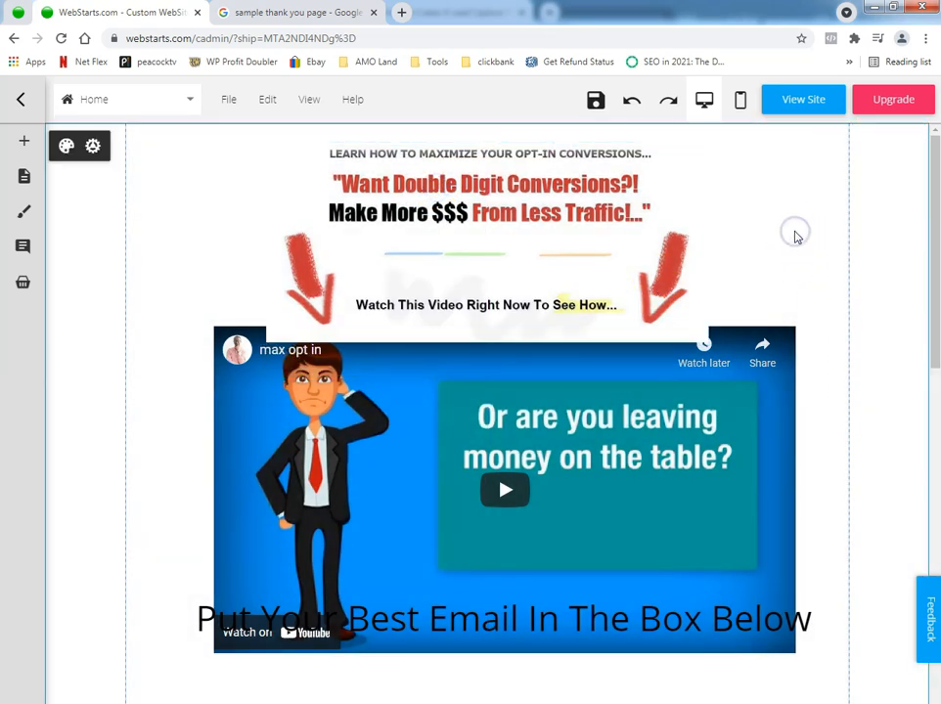
Move the video down clear of the headline image, and enlarge the image outward from its lower-left corner
click(397, 463)
drag(397, 456, 408, 500)
click(531, 269)
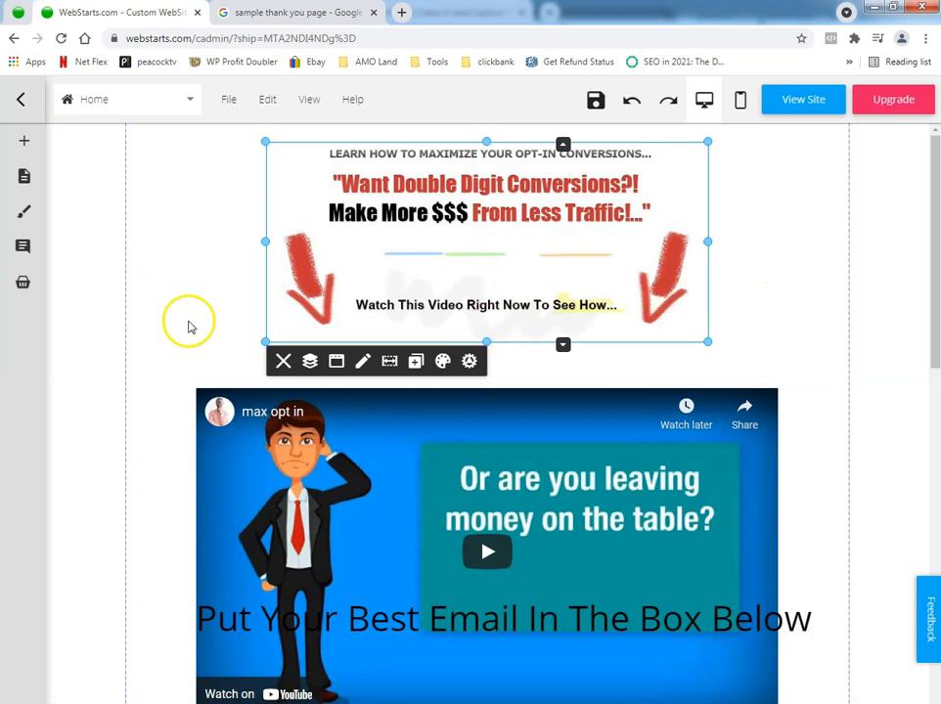
drag(263, 340, 206, 378)
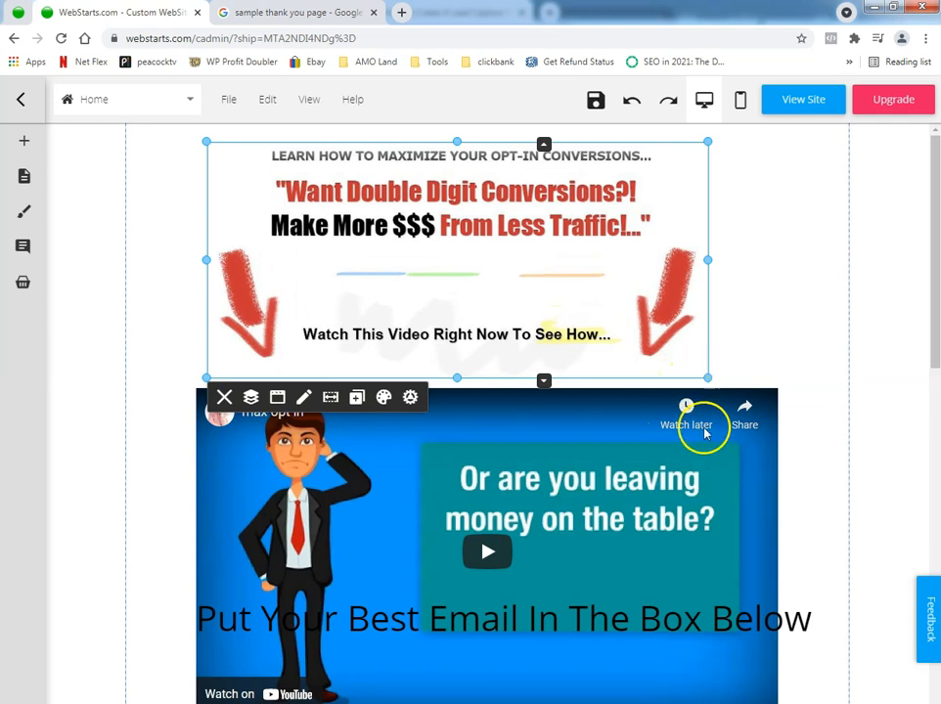
Place the "Put Your Best Email In The Box Below" text beneath the video, and move the video further down, aligned with the body
scroll(697, 432, down, 4)
drag(476, 255, 466, 519)
scroll(506, 472, up, 2)
drag(474, 402, 480, 465)
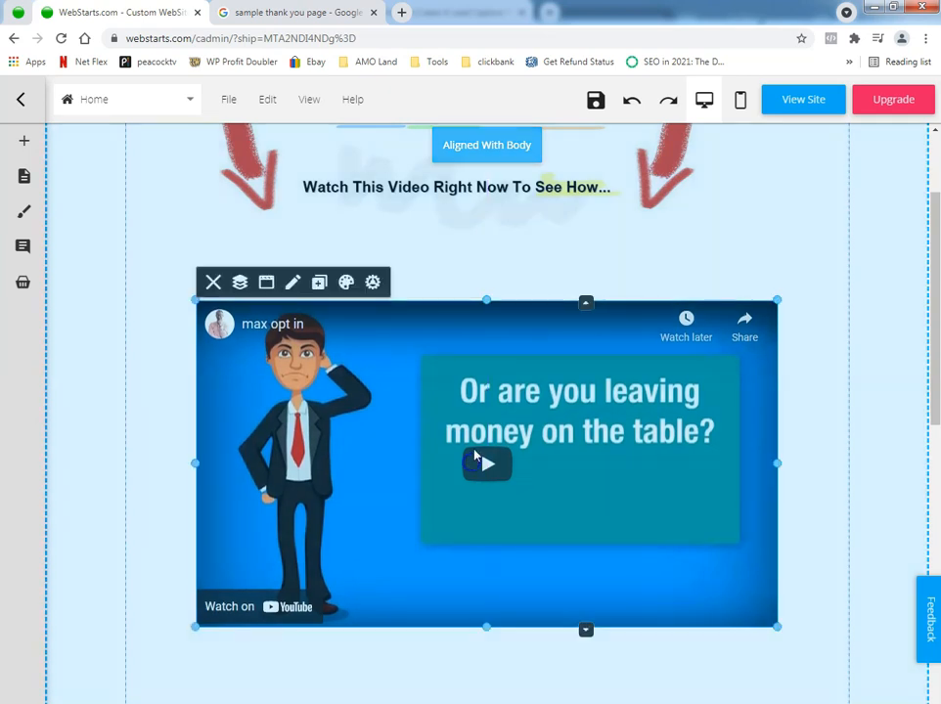
click(737, 232)
scroll(741, 248, up, 2)
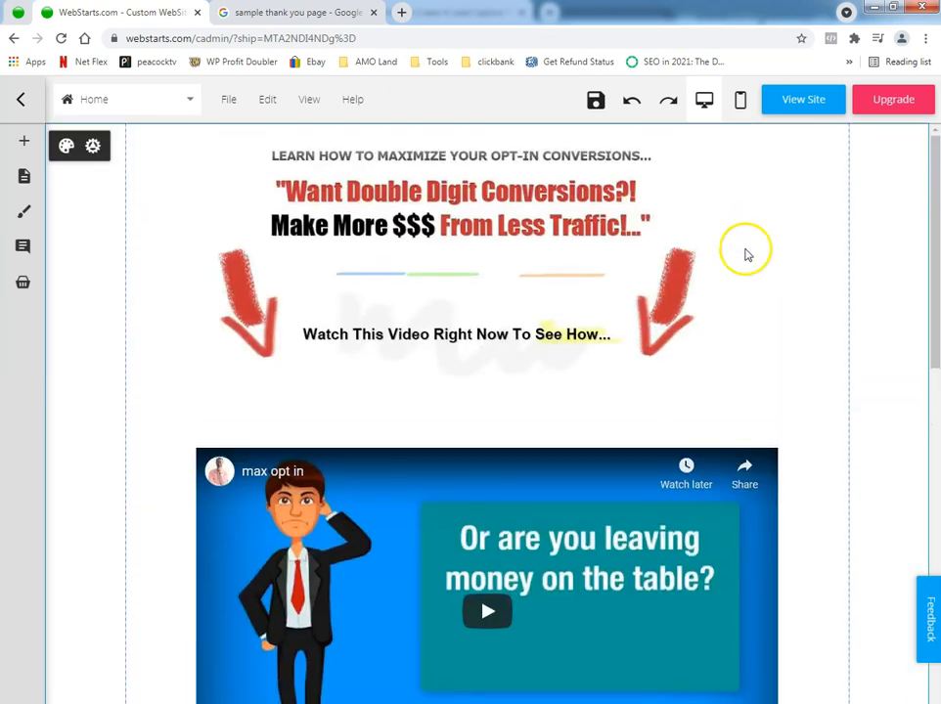
Enlarge the headline image to roughly the video's width, position it centrally above the video, and save the page
click(603, 296)
drag(707, 380, 769, 419)
drag(581, 314, 567, 298)
click(599, 104)
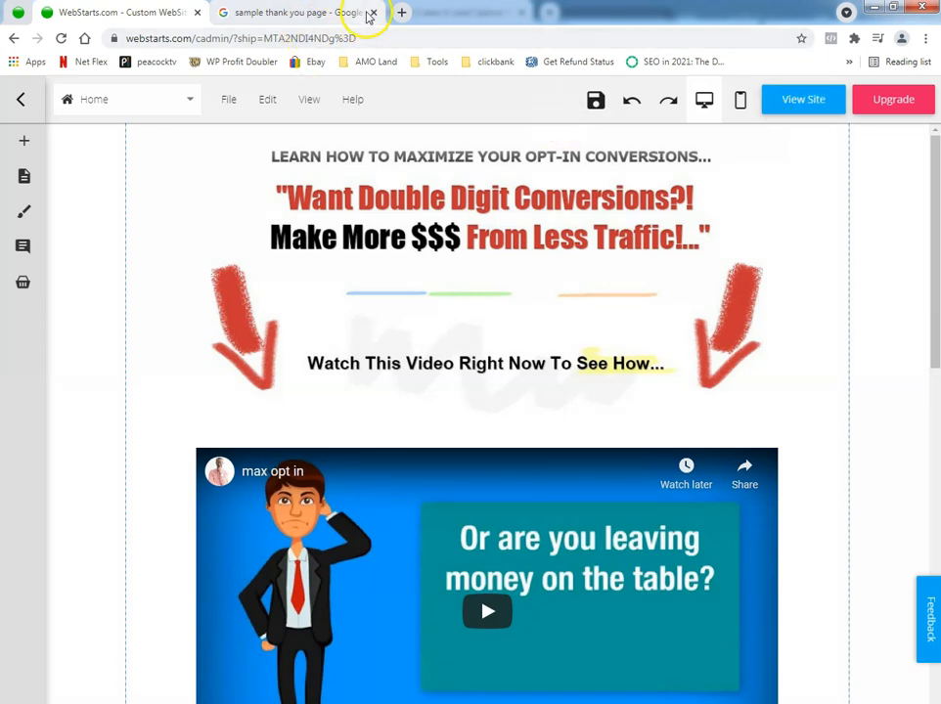
Close the Google search tab and view the live site, examining the Home page's headline image, video, email text and contact form
click(372, 13)
click(794, 102)
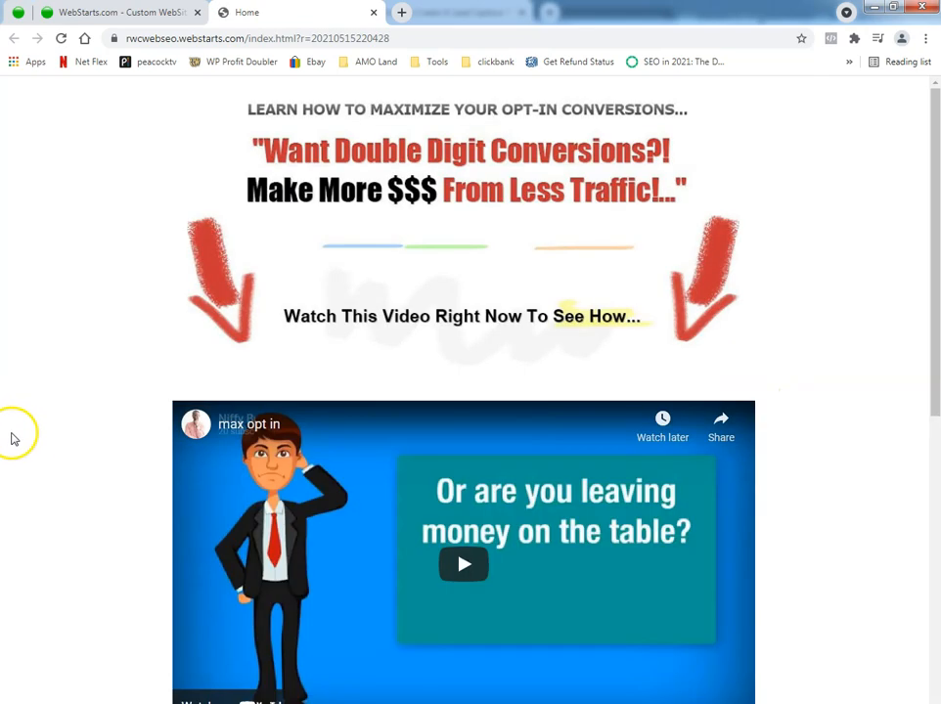
scroll(14, 439, down, 3)
scroll(14, 439, up, 1)
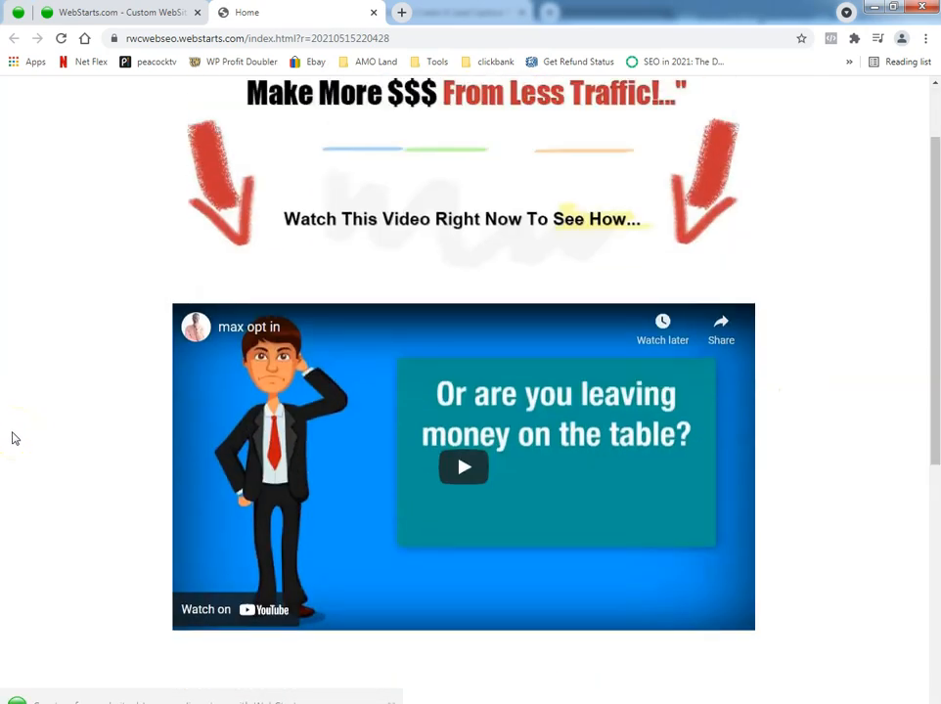
scroll(14, 440, up, 2)
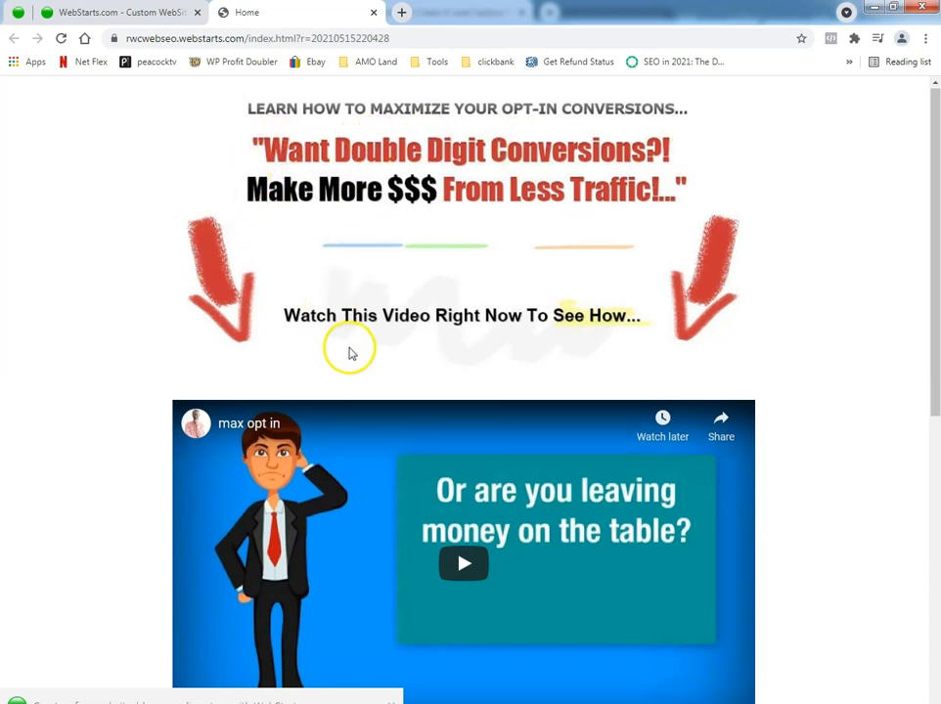
scroll(534, 178, down, 2)
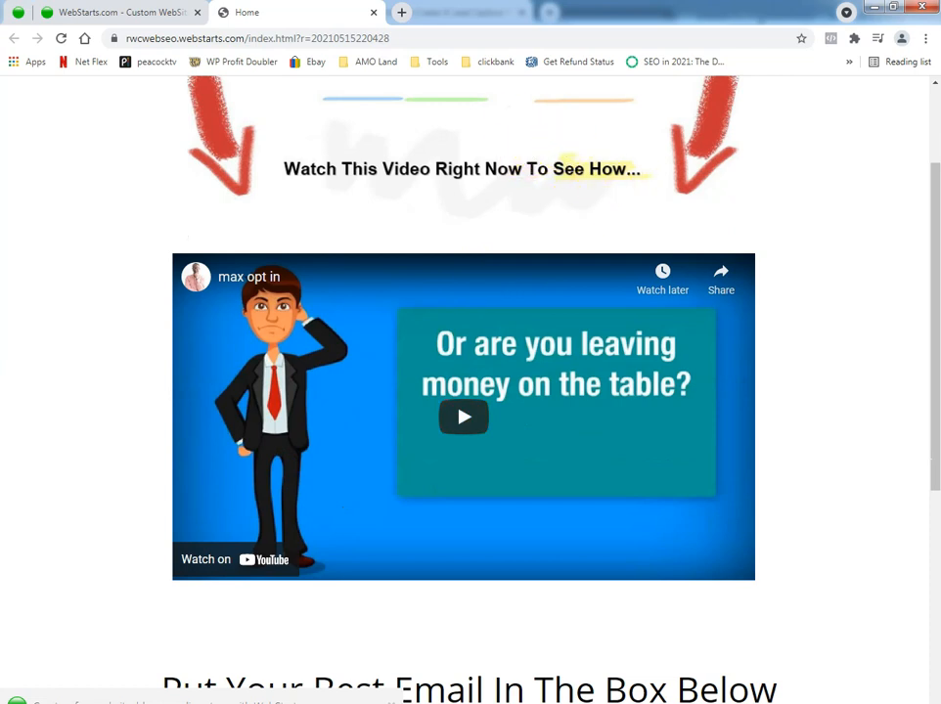
scroll(831, 205, up, 2)
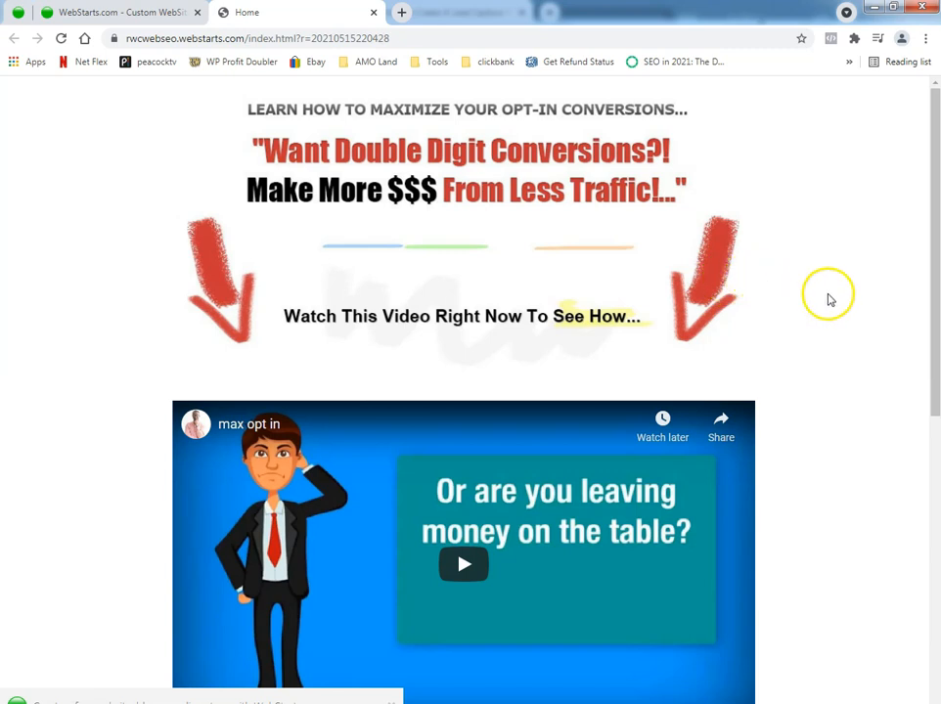
scroll(827, 298, down, 2)
scroll(884, 251, down, 5)
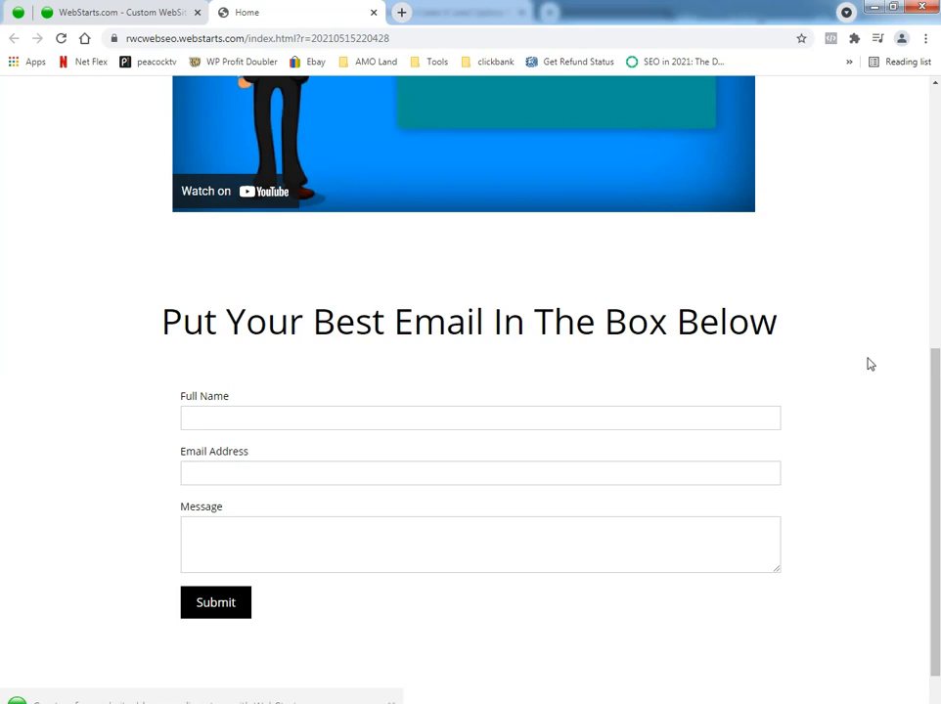
scroll(866, 364, up, 5)
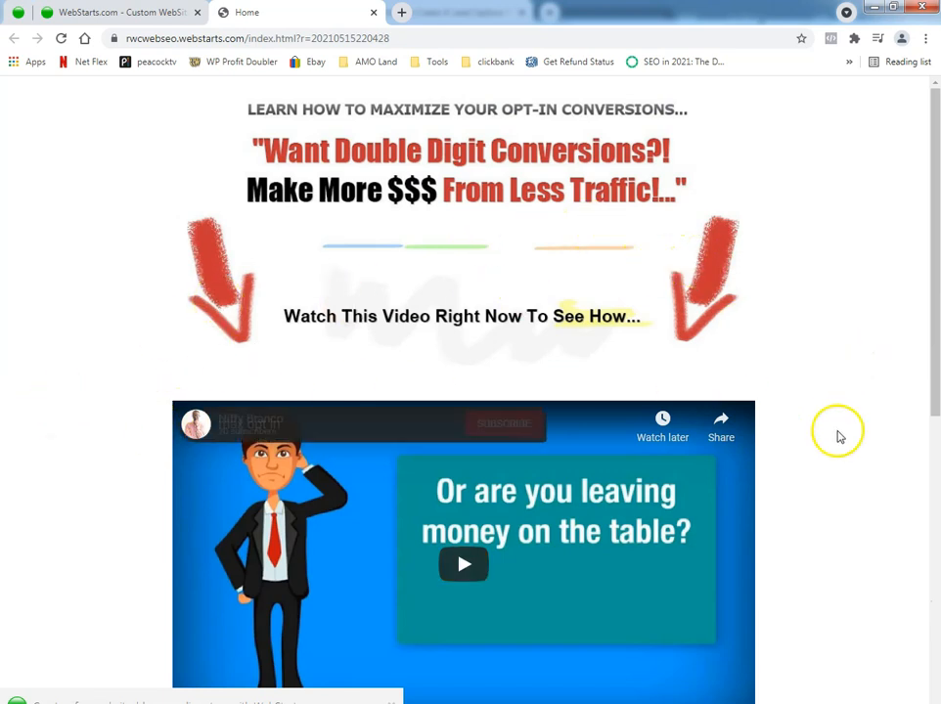
scroll(812, 450, down, 4)
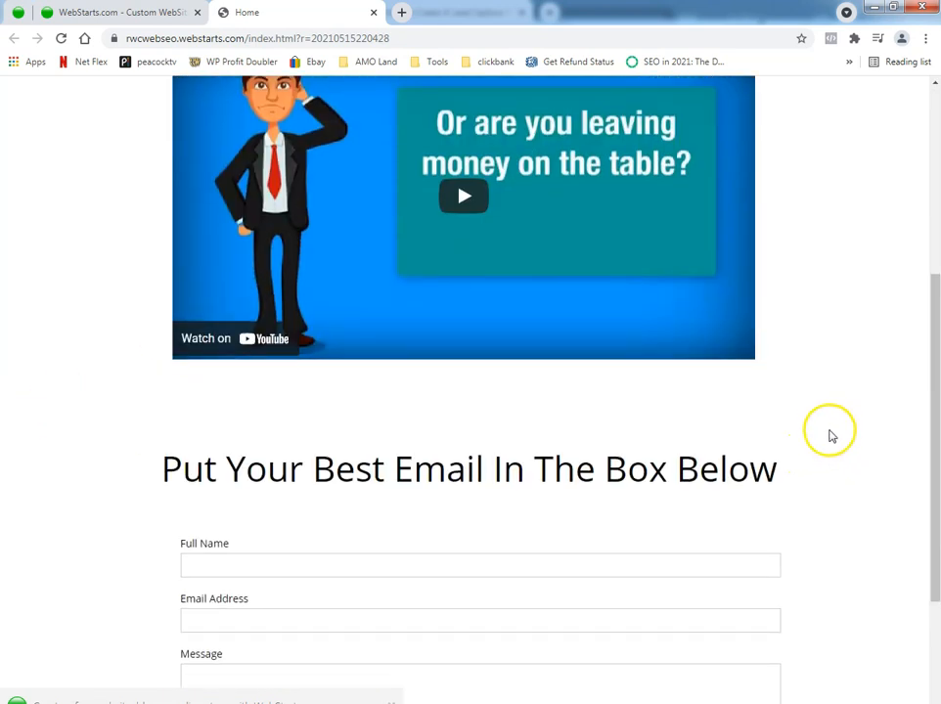
scroll(827, 436, down, 3)
scroll(811, 430, up, 4)
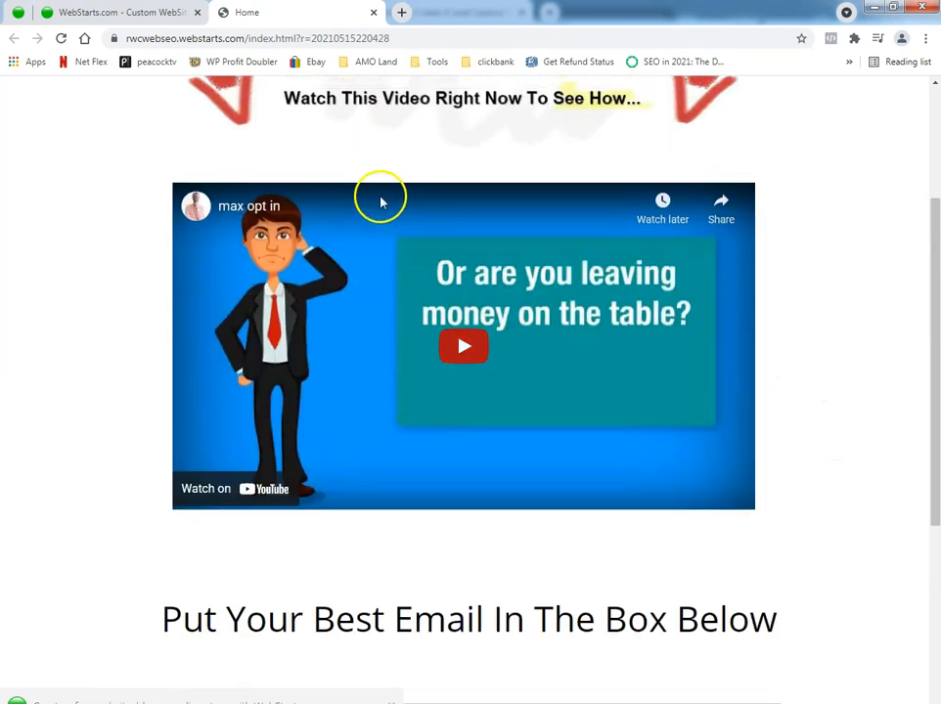
Back in the editor, move the "Put Your Best Email In The Box Below" text and contact form up closer to the video, and save
click(136, 16)
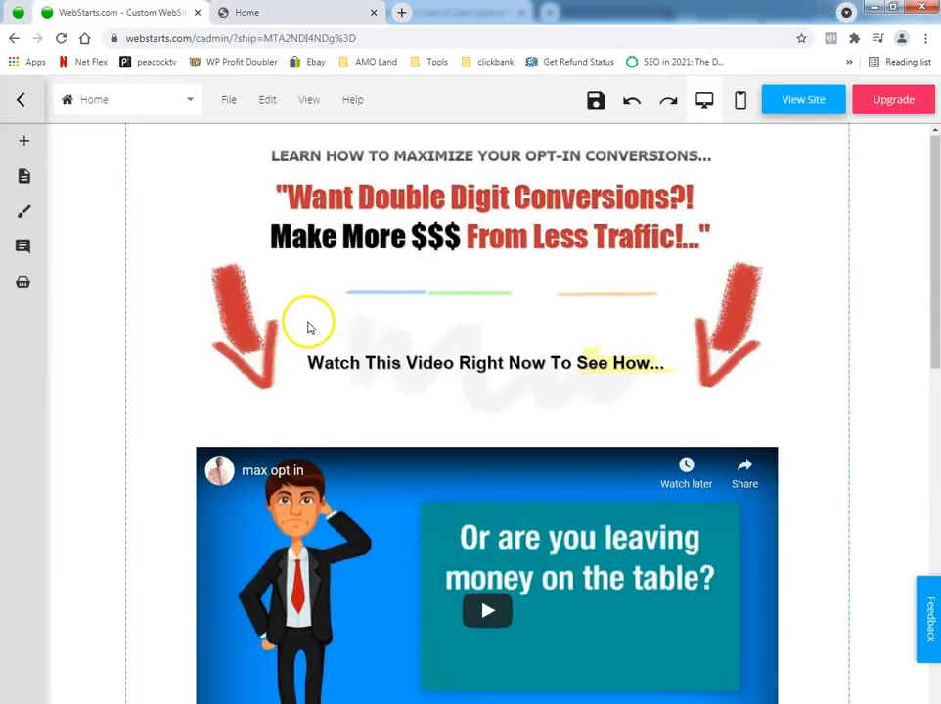
scroll(305, 327, down, 4)
scroll(289, 343, down, 1)
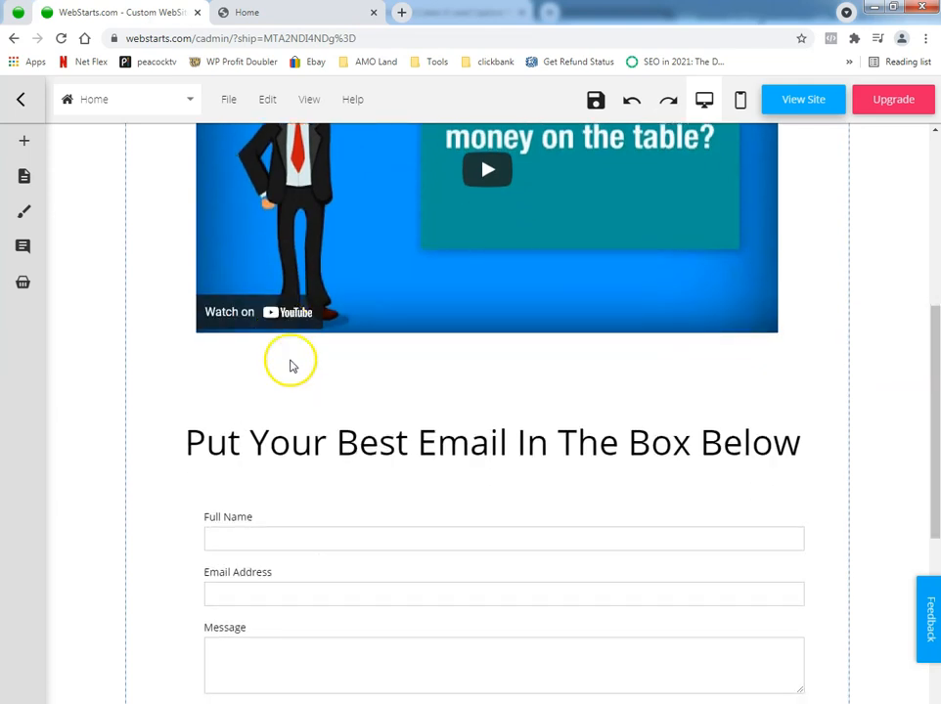
drag(453, 452, 449, 400)
drag(429, 550, 414, 529)
scroll(743, 418, up, 4)
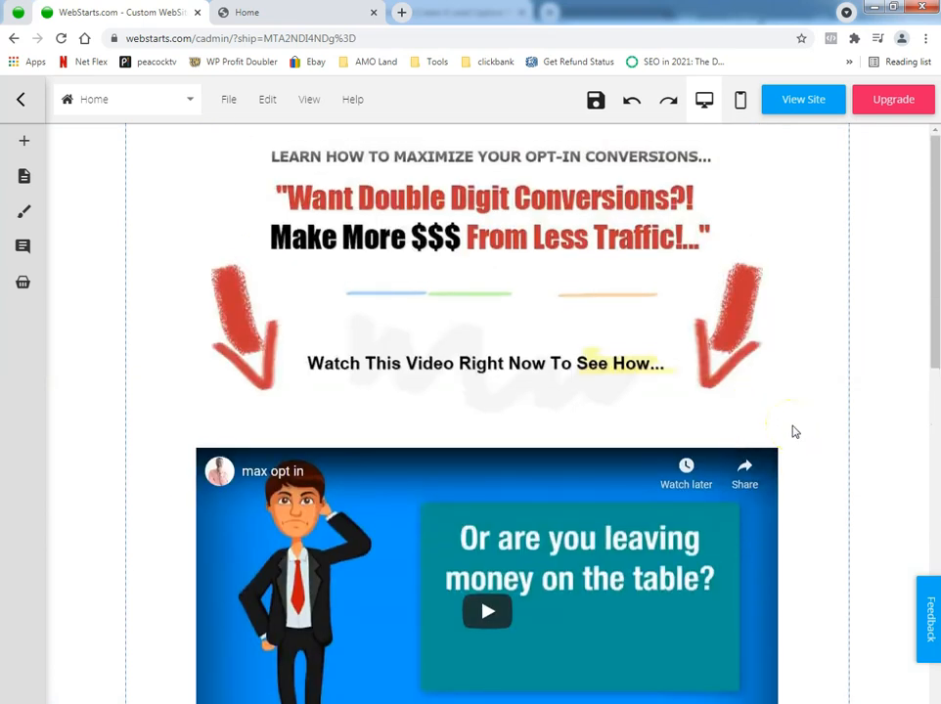
click(594, 103)
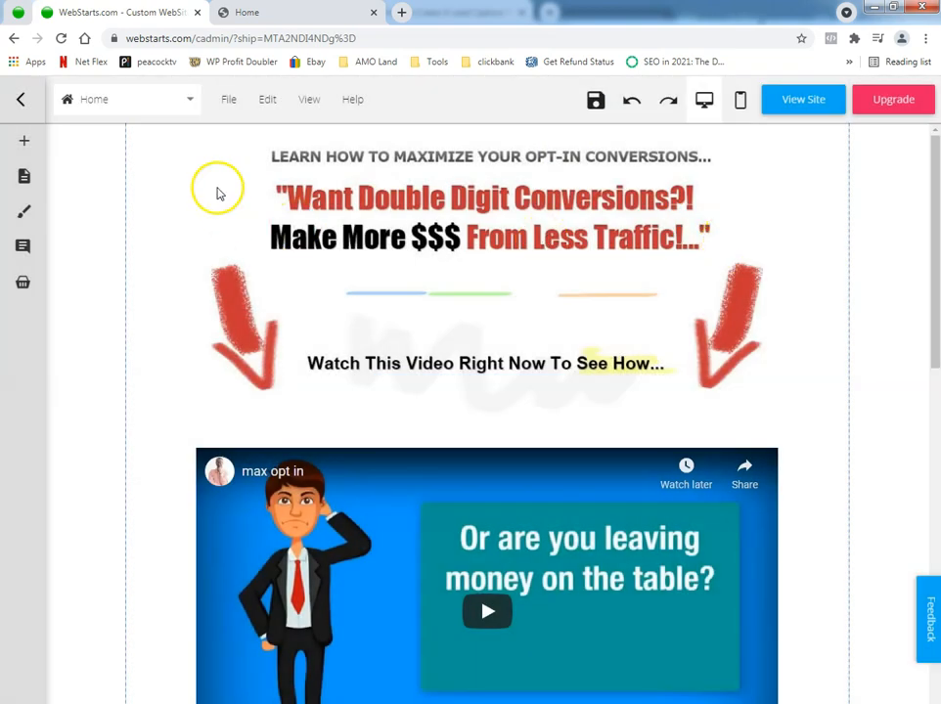
Open the thankyou page for editing, add a heading text element, and place it near the page's top centre
click(151, 104)
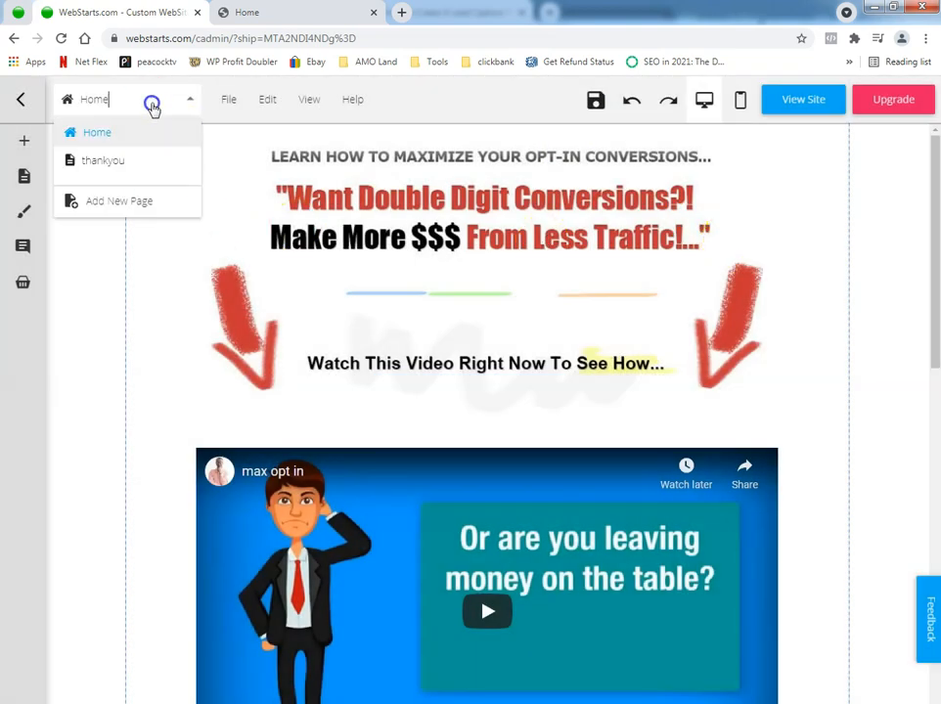
click(109, 162)
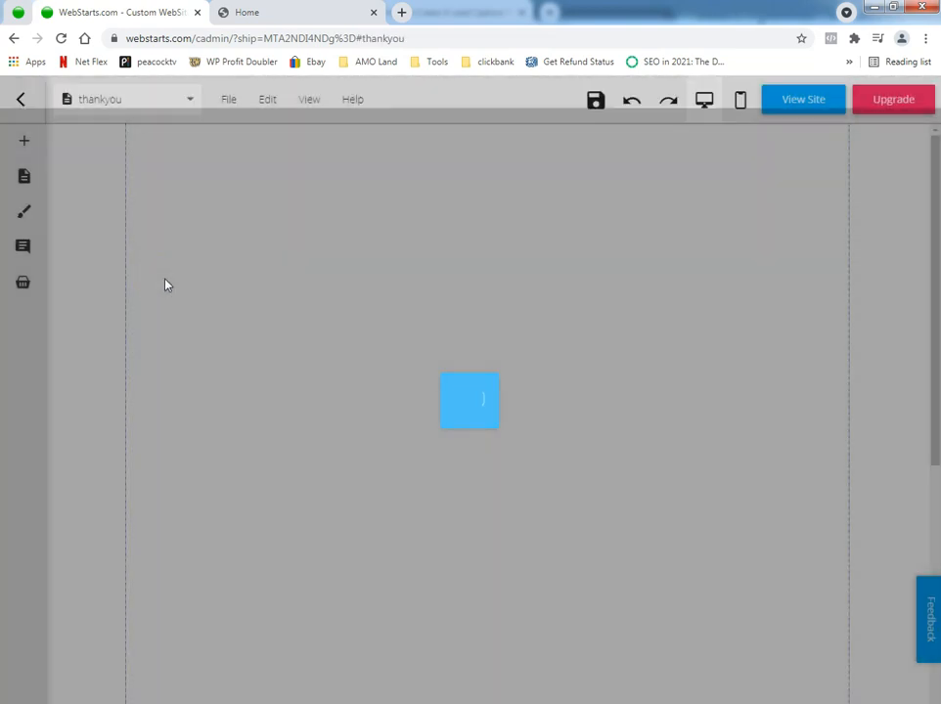
mouse_move(37, 168)
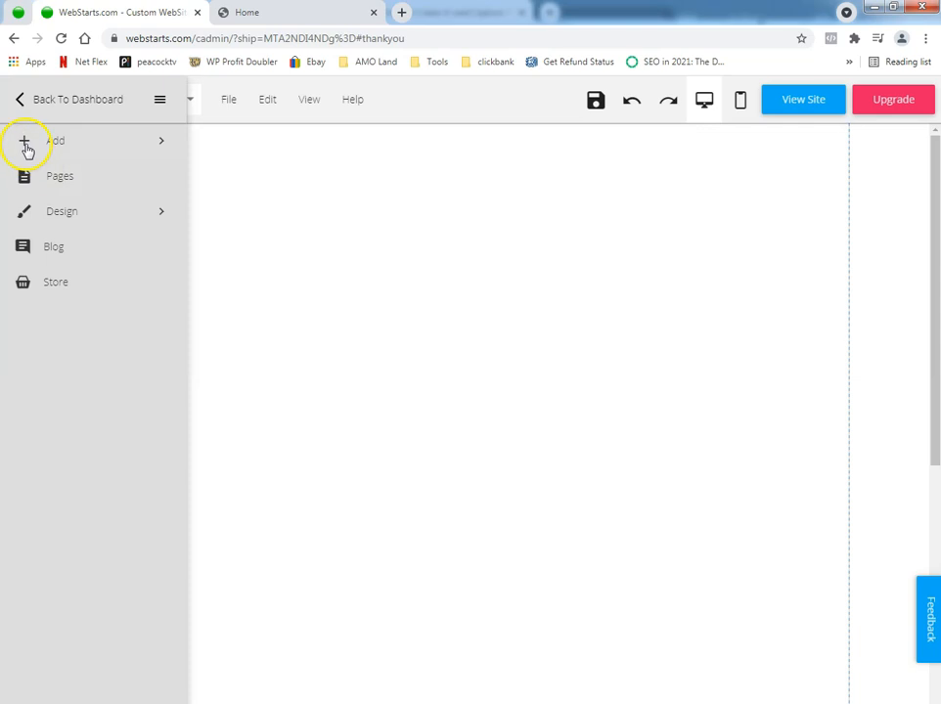
click(29, 147)
click(62, 174)
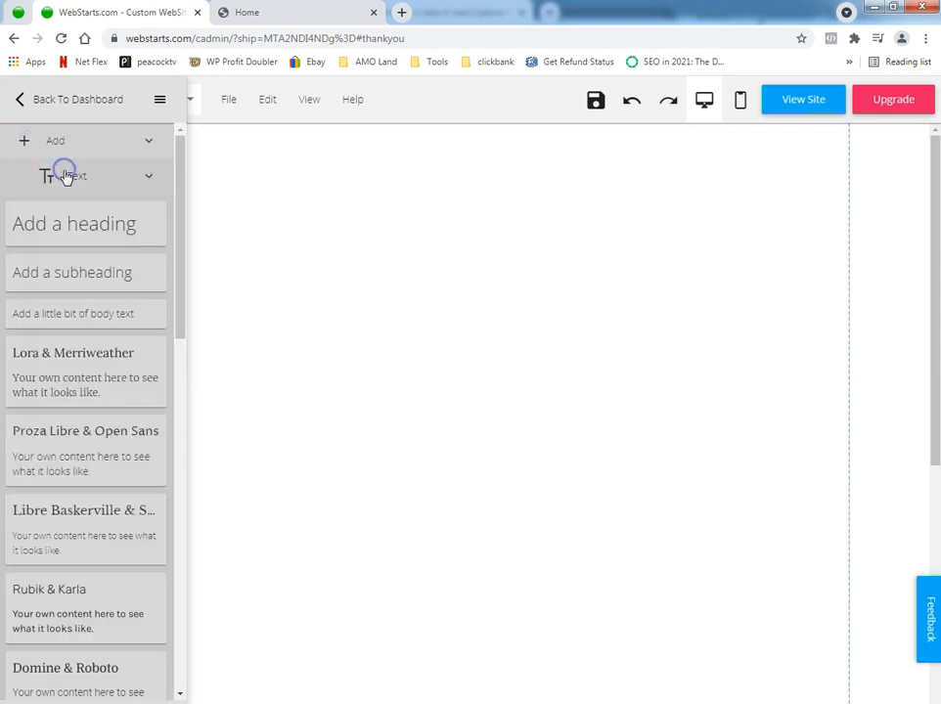
click(86, 221)
drag(304, 158, 429, 211)
Replace the thankyou page heading's placeholder text with "Thanks For Stopping by Hope You Enjoyed The Video"
double_click(429, 211)
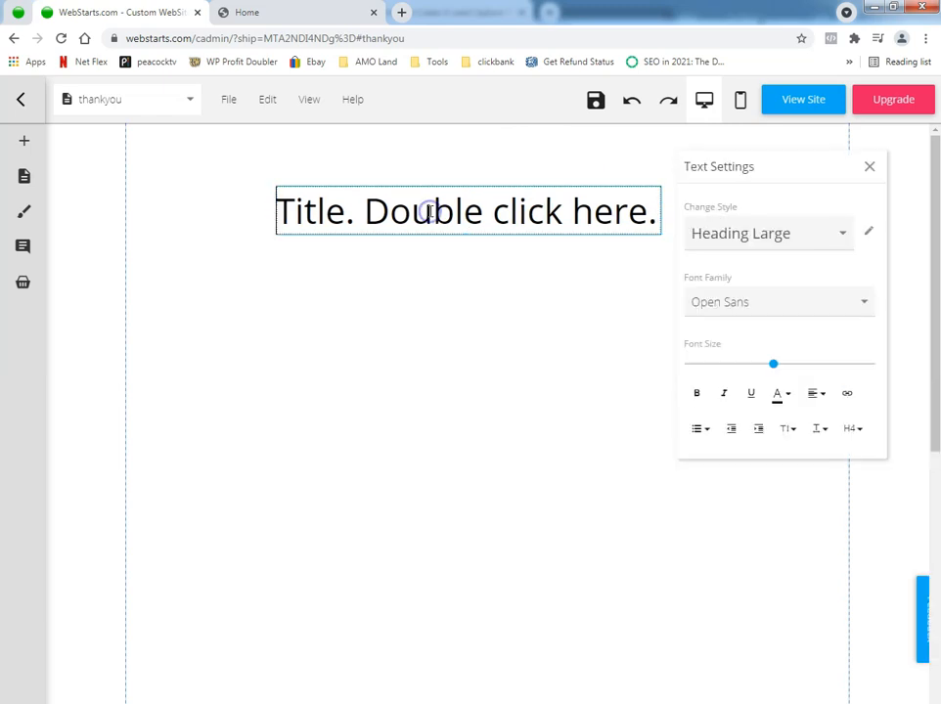
triple_click(428, 211)
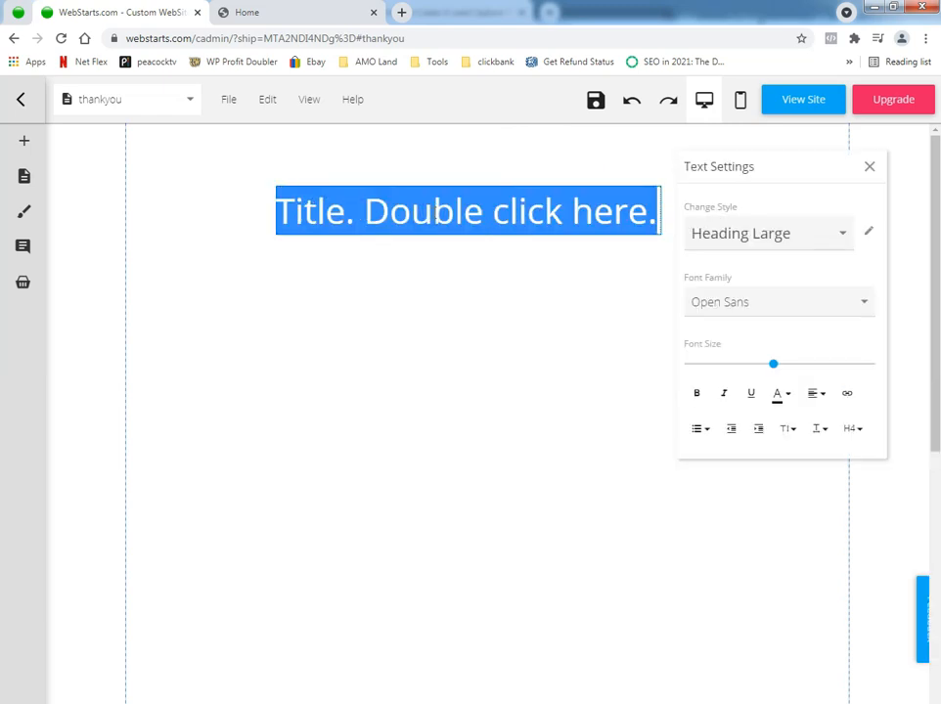
text(Thanks)
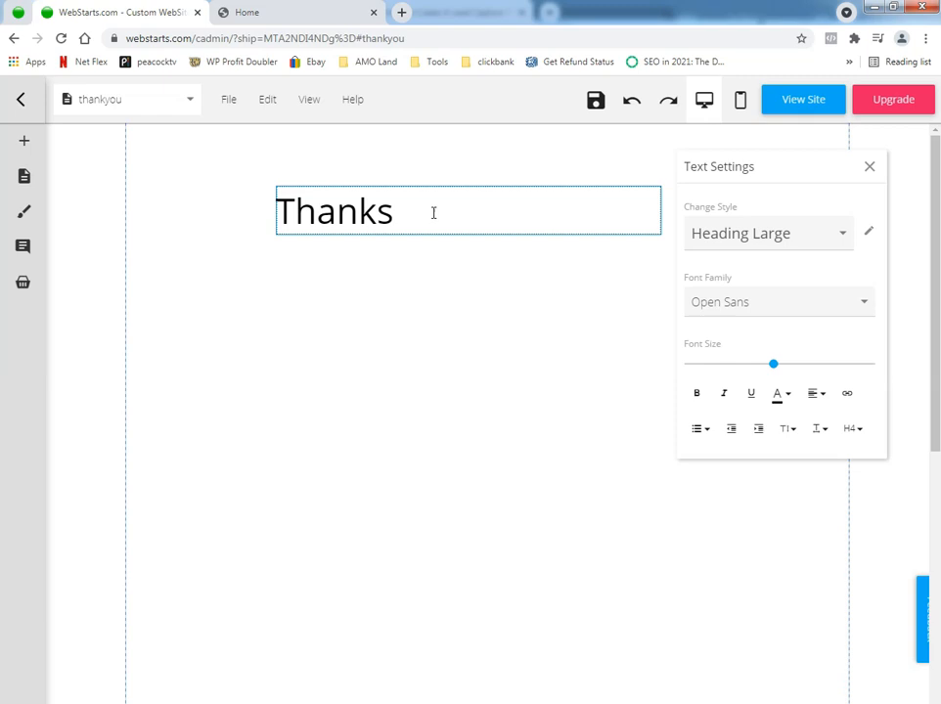
text( For Stoping )
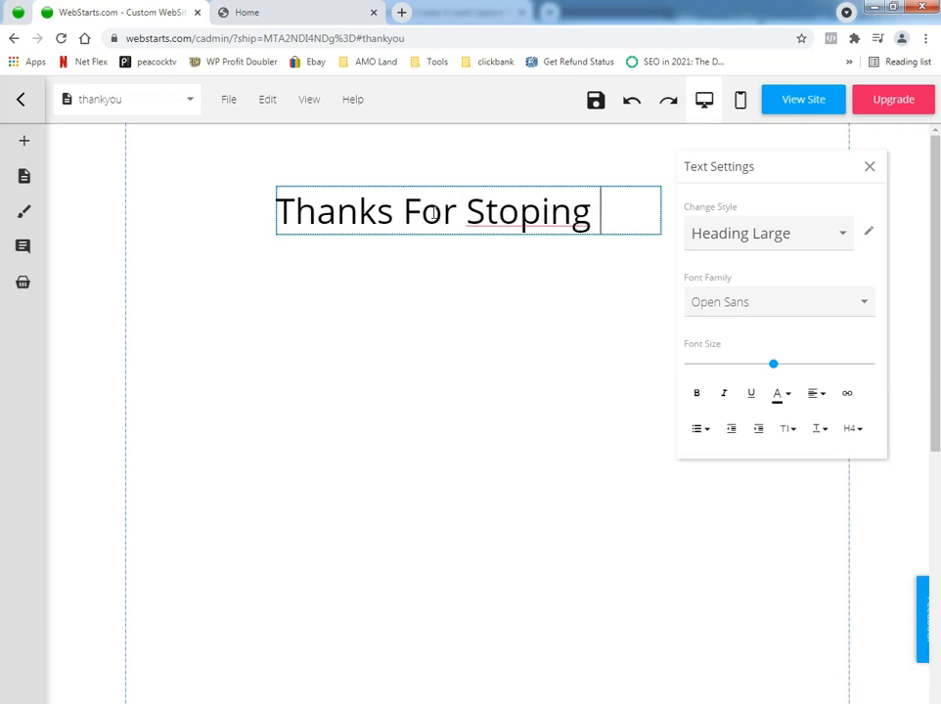
text(p)
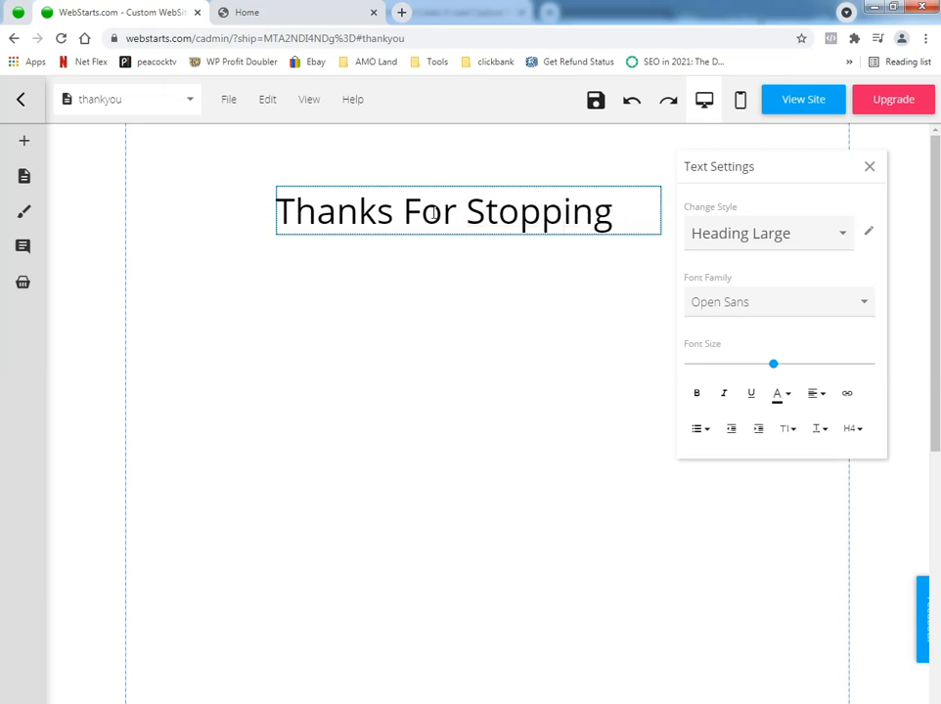
text(by Hop)
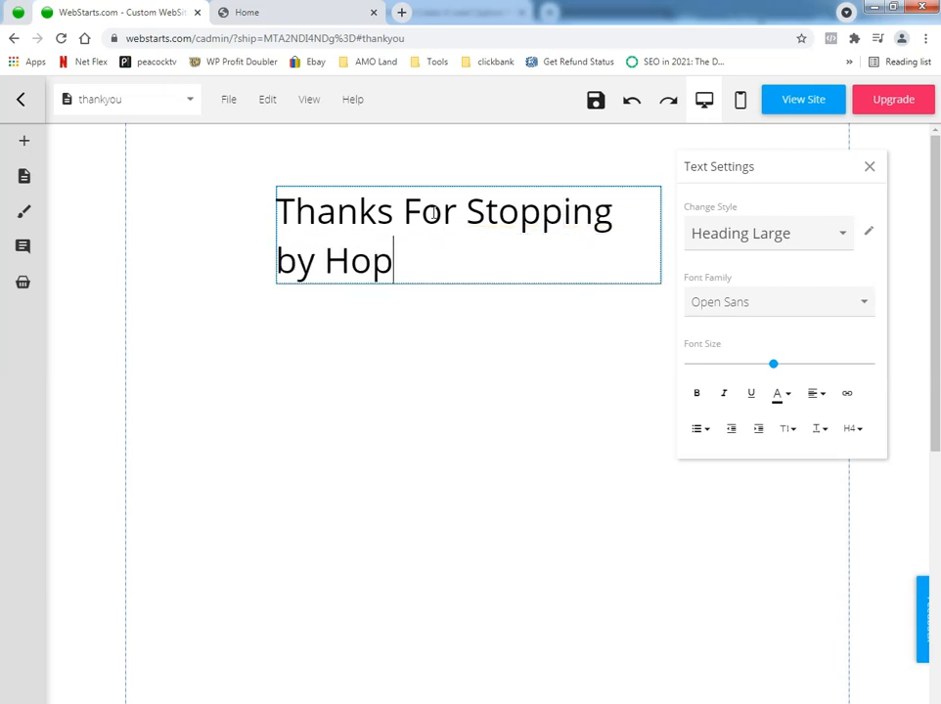
text(e You )
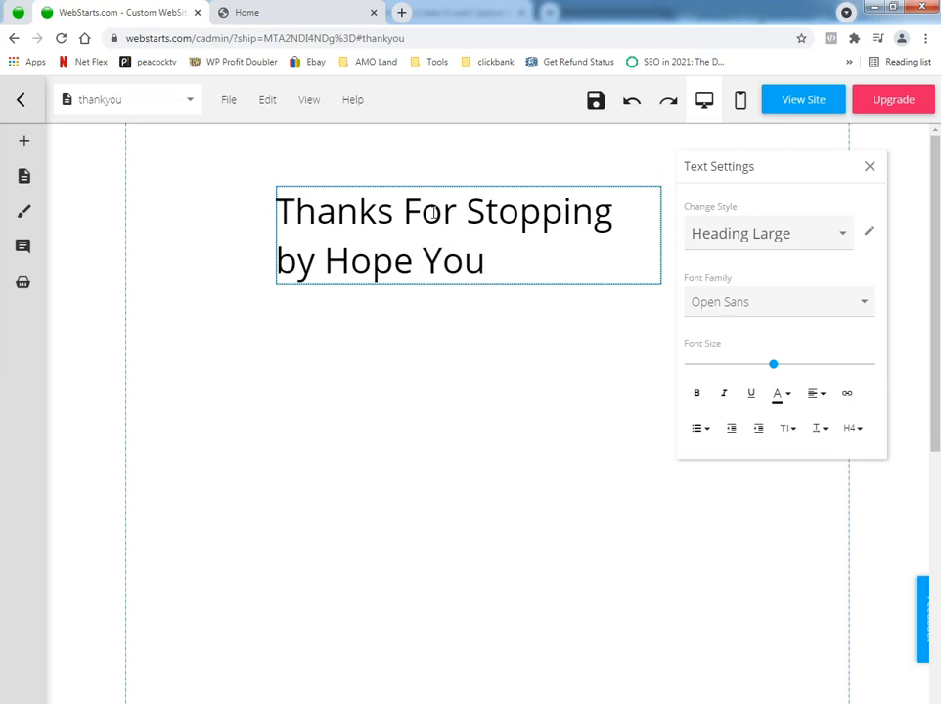
text(Enjoye)
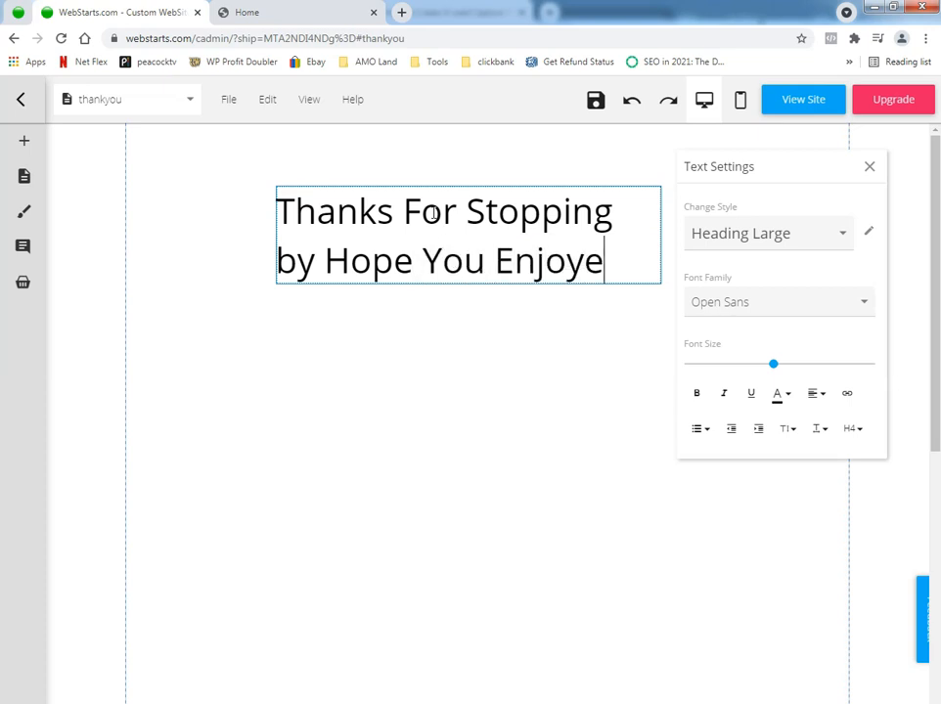
text(d The)
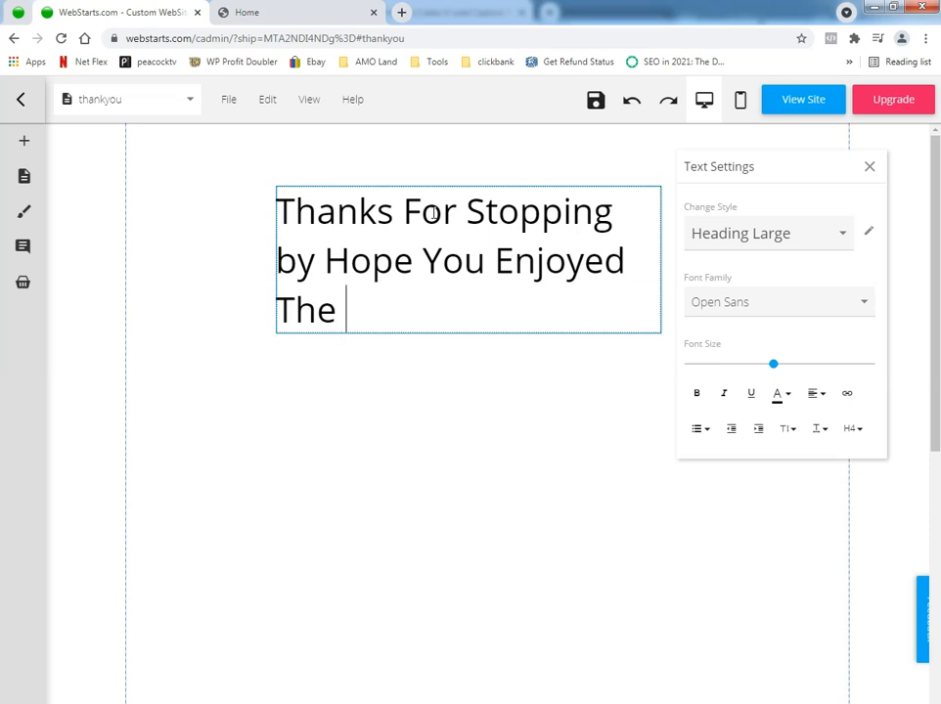
text( Video)
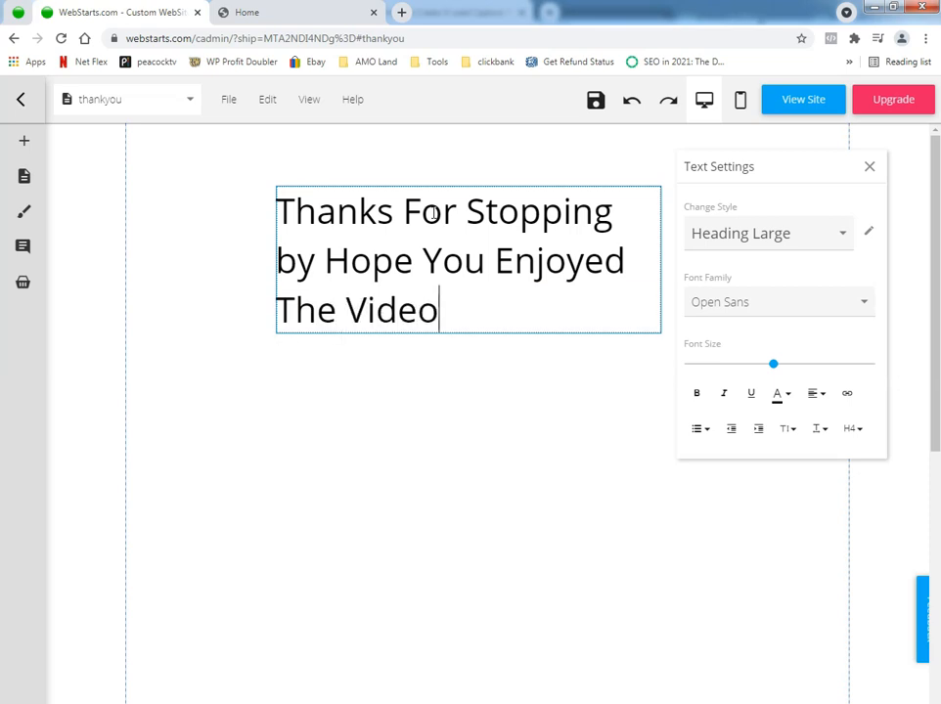
Append "I have a Special gift For You" to the thankyou page heading, correcting the misspelled and miscapitalised words
text( I have a)
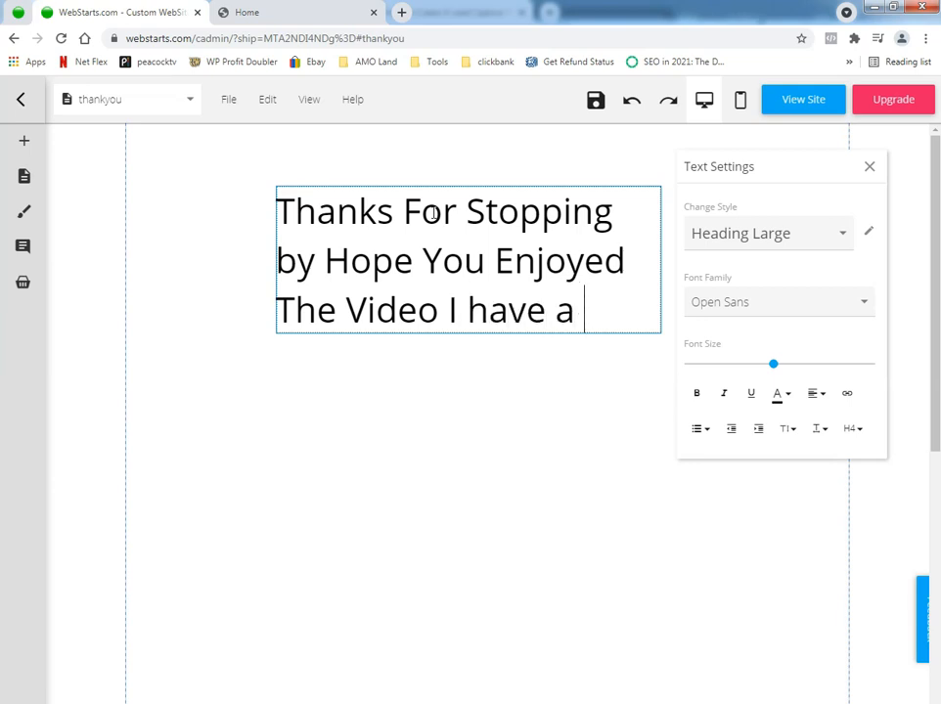
text( Spiceal)
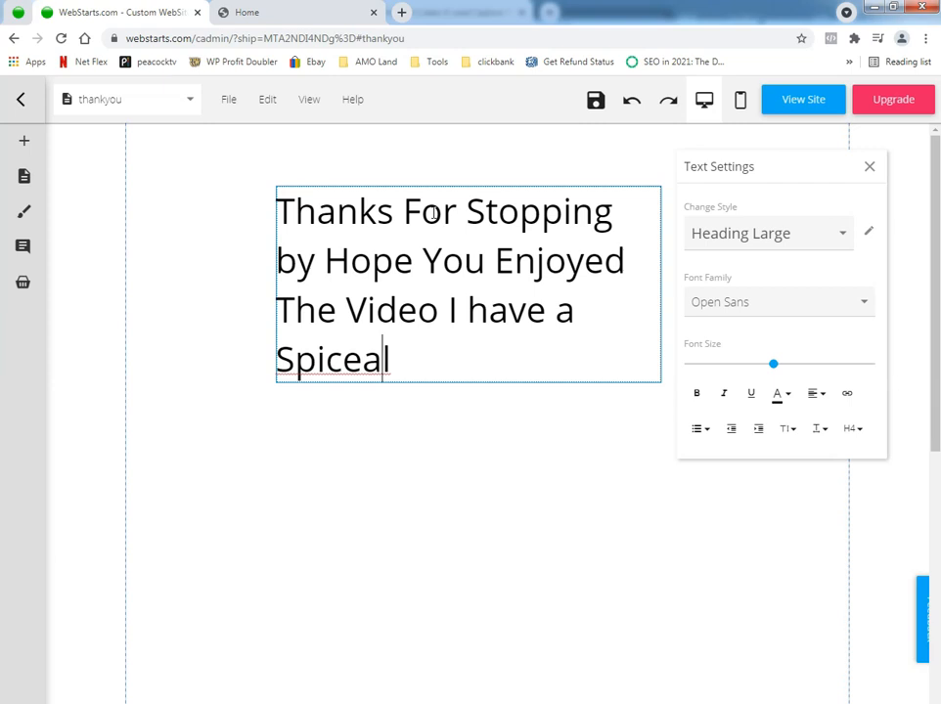
right_click(364, 360)
click(381, 370)
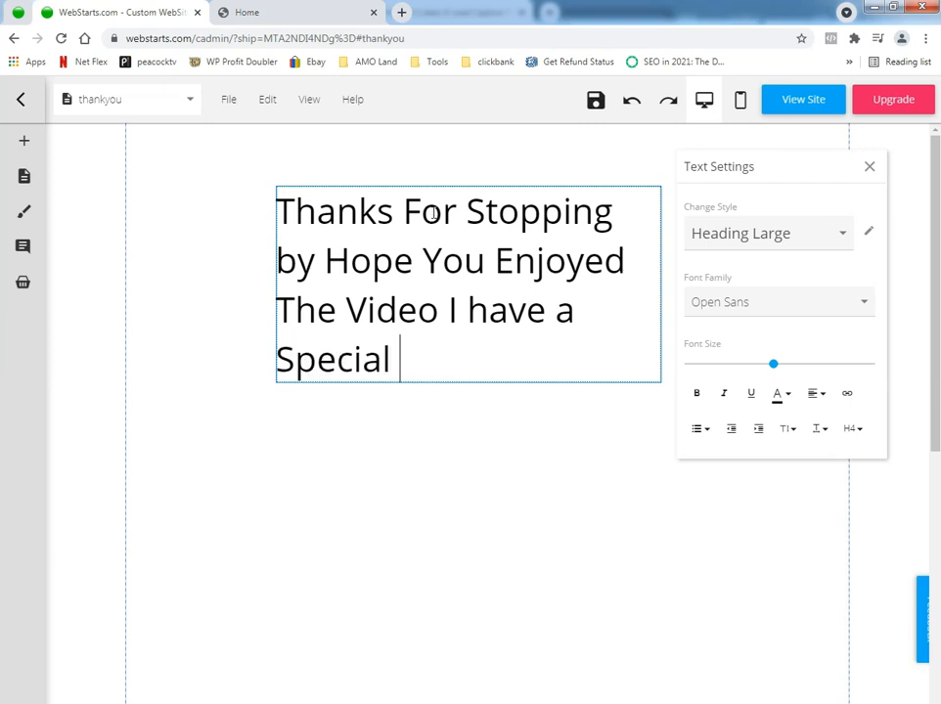
text(gift For YOu)
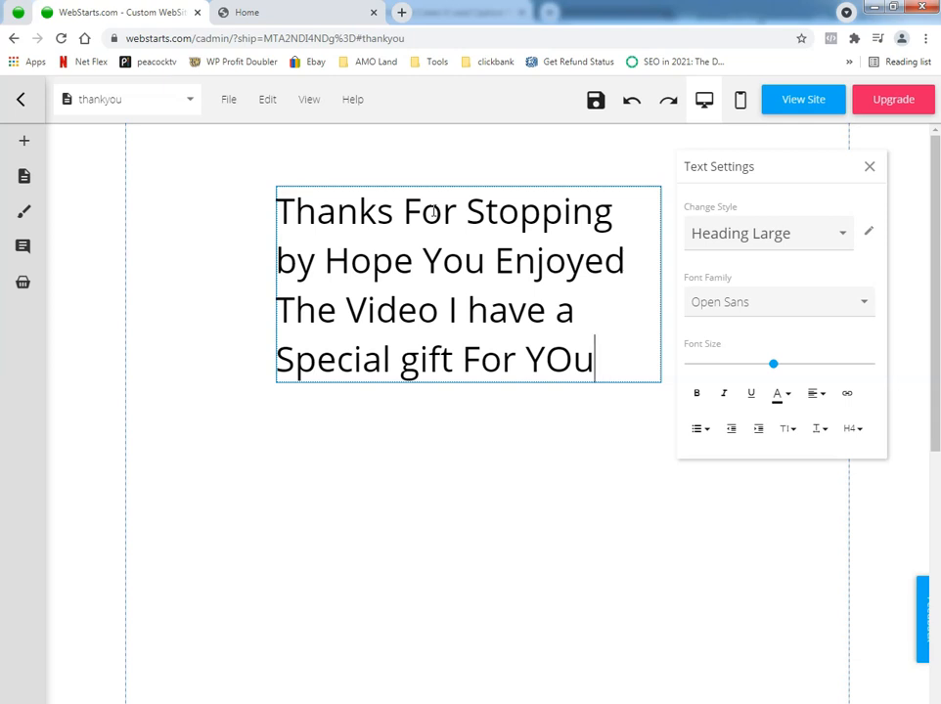
key(BackSpace)
key(BackSpace)
text(O)
key(BackSpace)
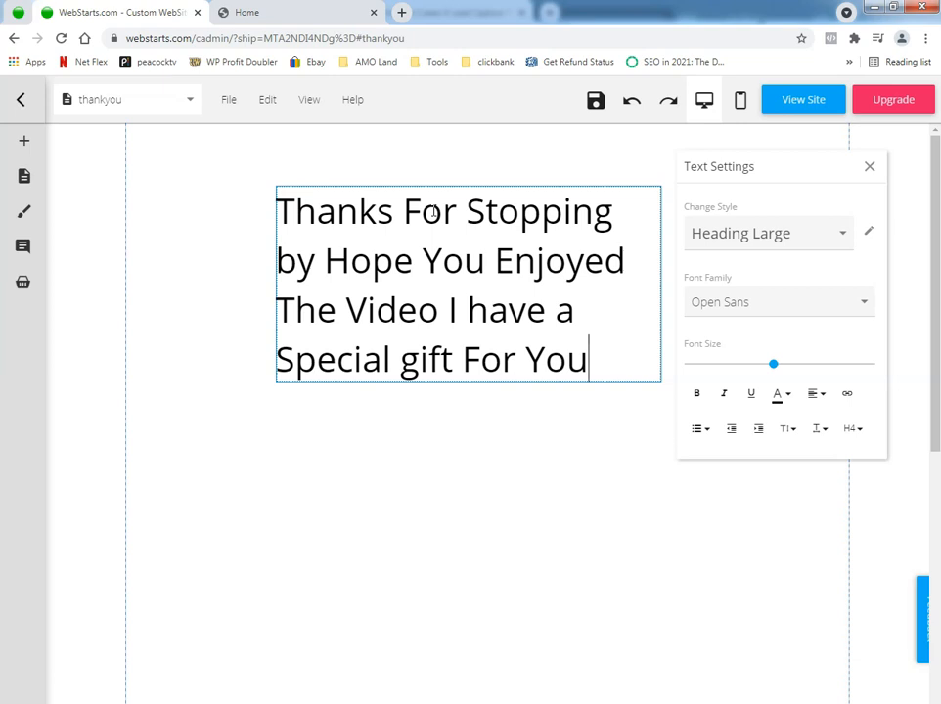
click(616, 412)
Capitalise "By" and the standalone "A" in the thankyou page heading
click(491, 277)
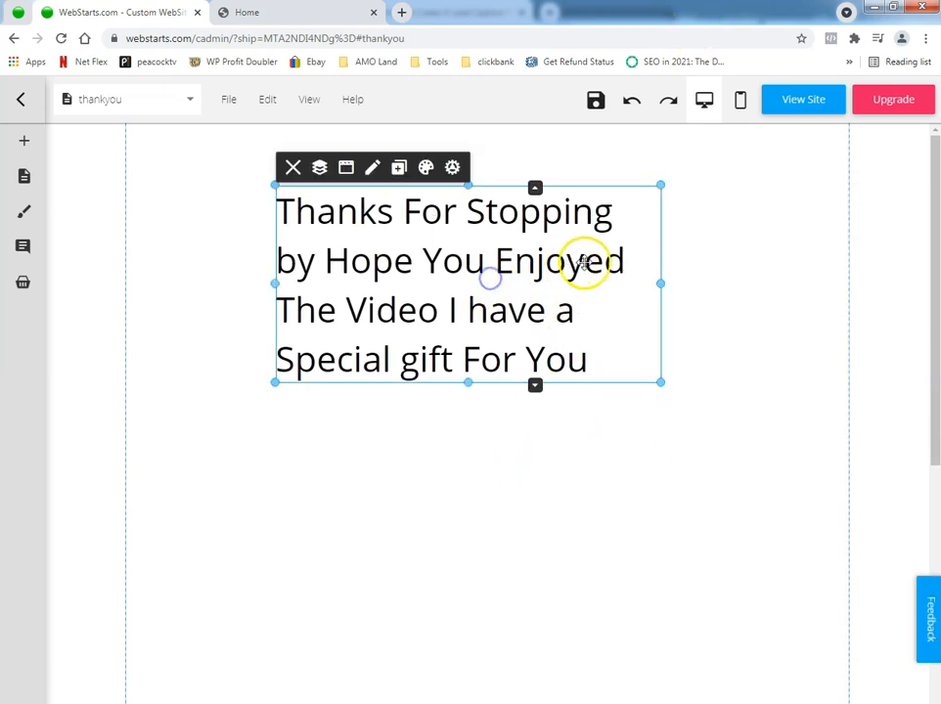
click(285, 264)
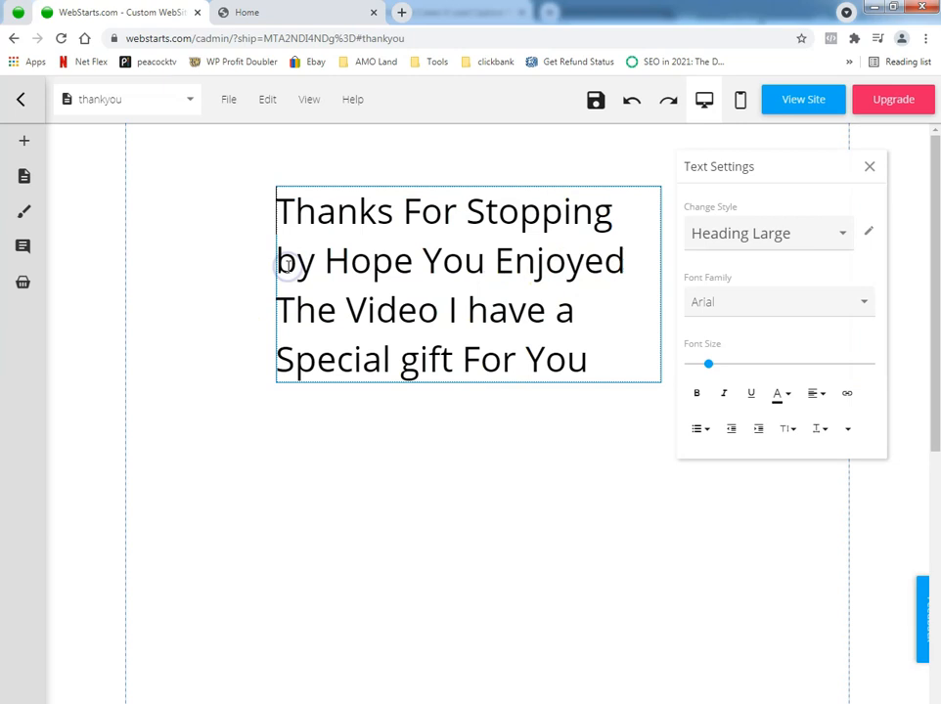
drag(292, 262, 283, 264)
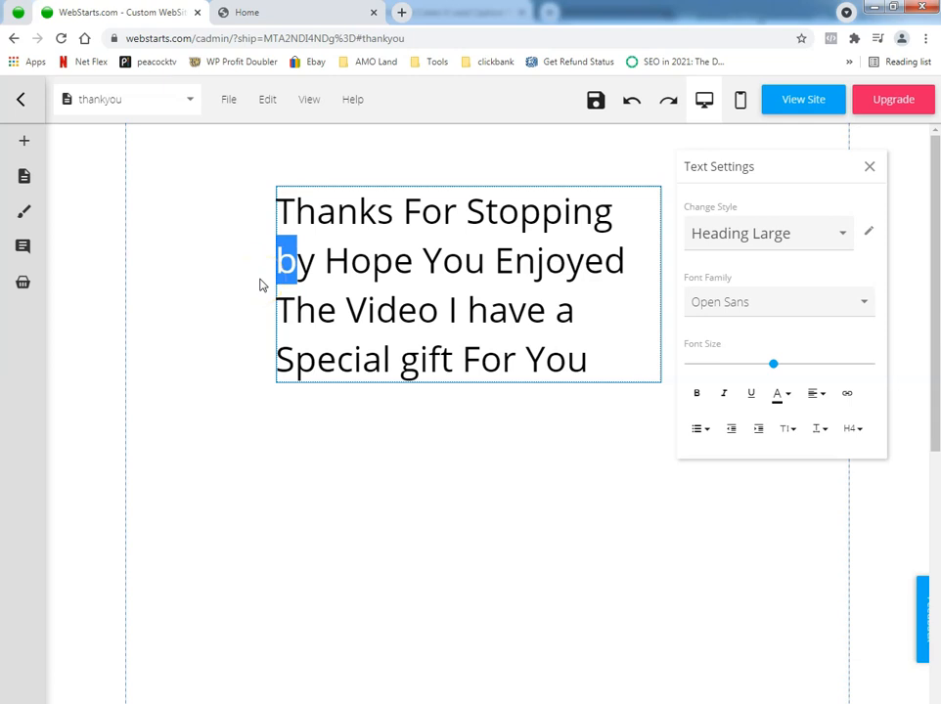
text(B)
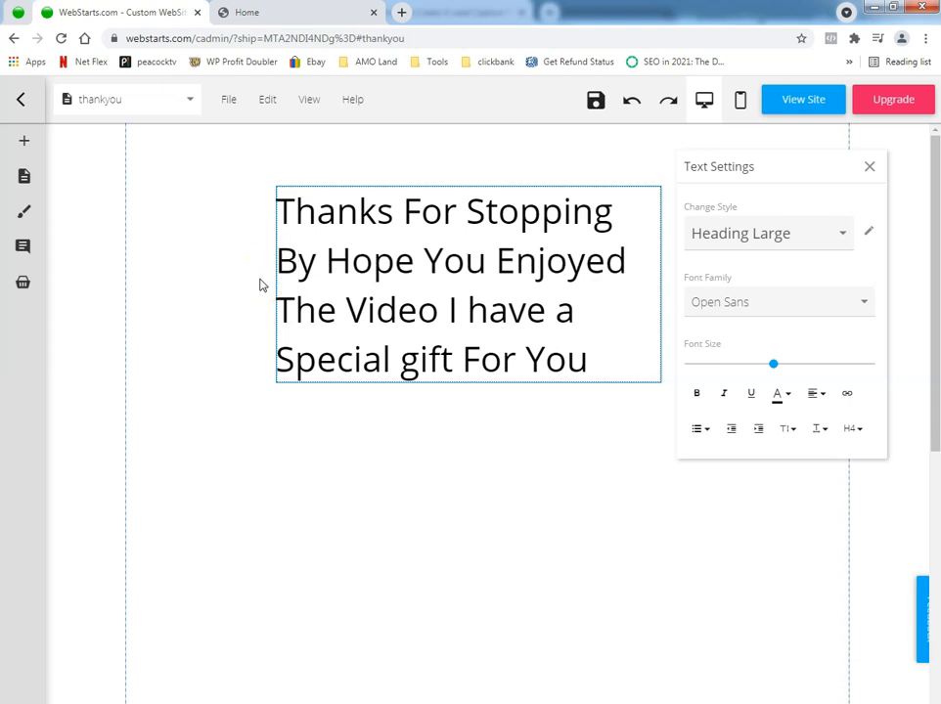
drag(554, 311, 576, 310)
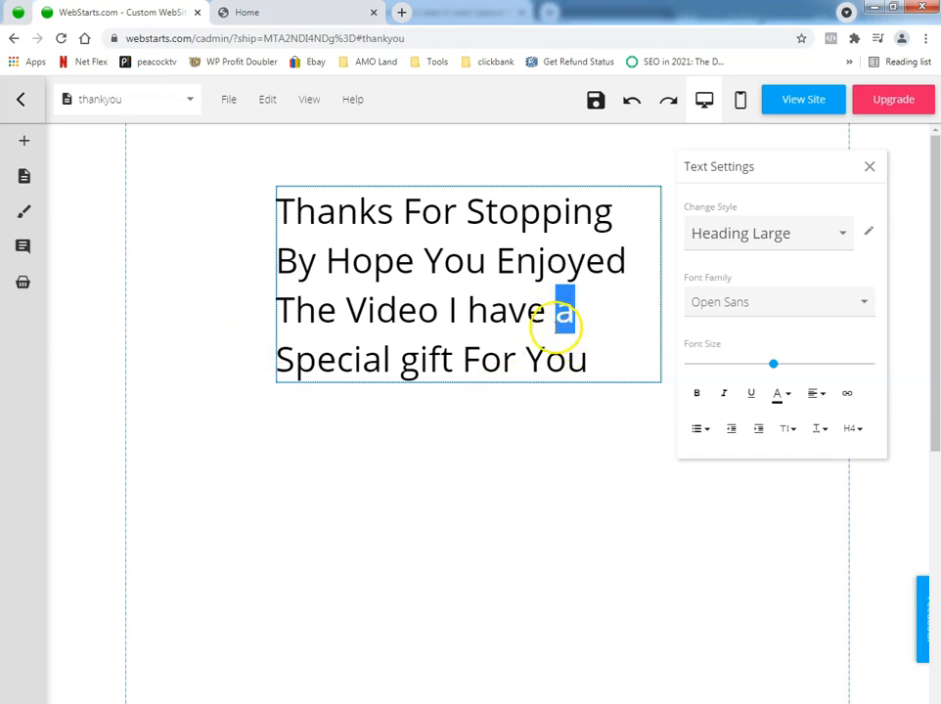
text(QA)
click(555, 313)
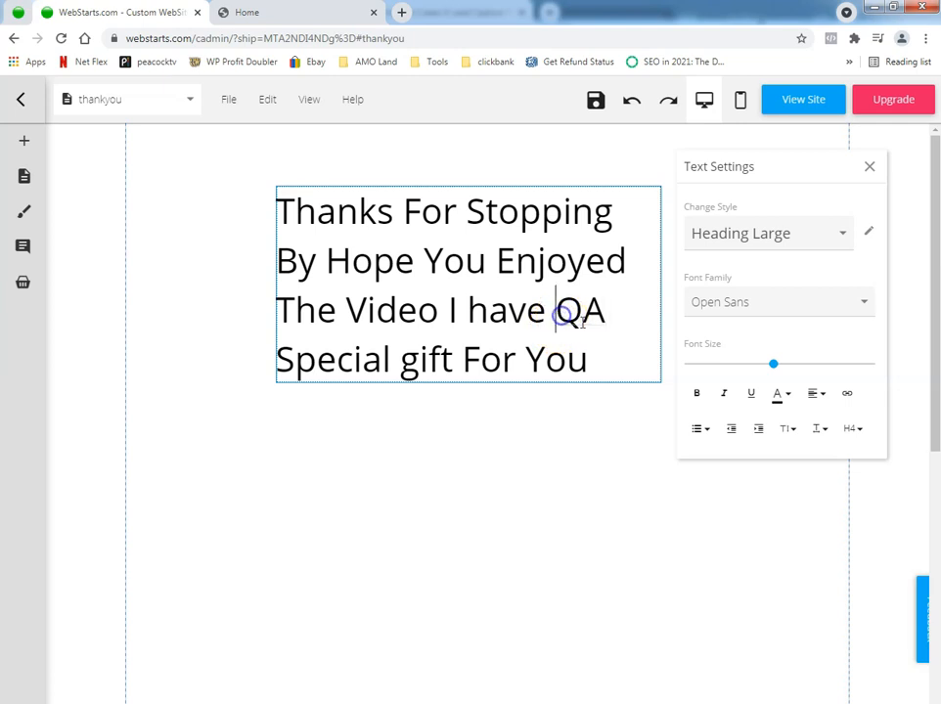
key(Delete)
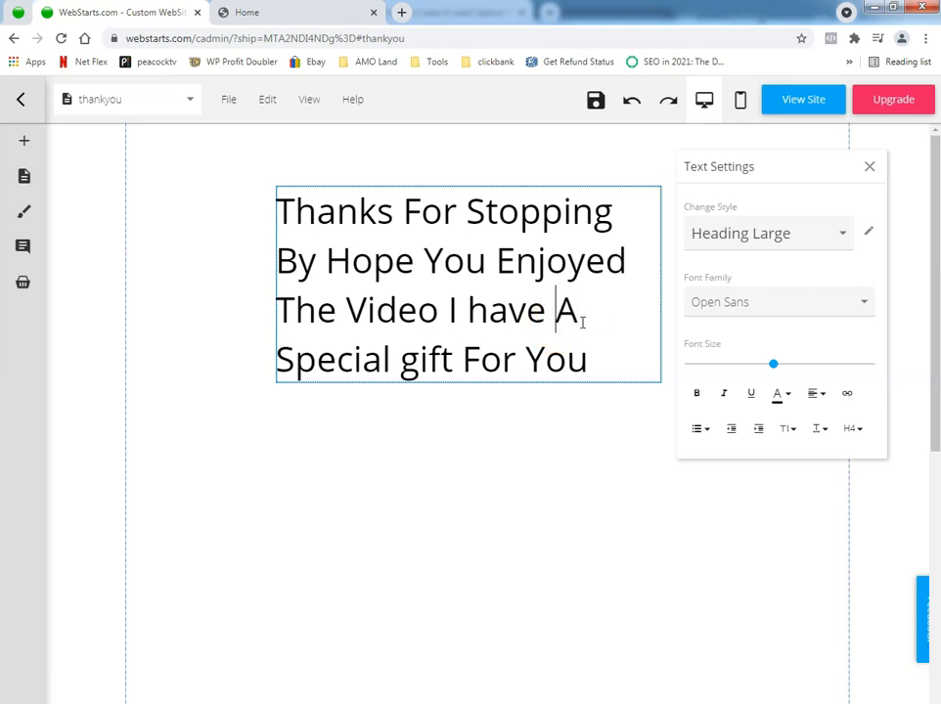
click(472, 418)
Extend the heading's text box toward the page's left edge and give it the Bounce In animation effect
click(333, 260)
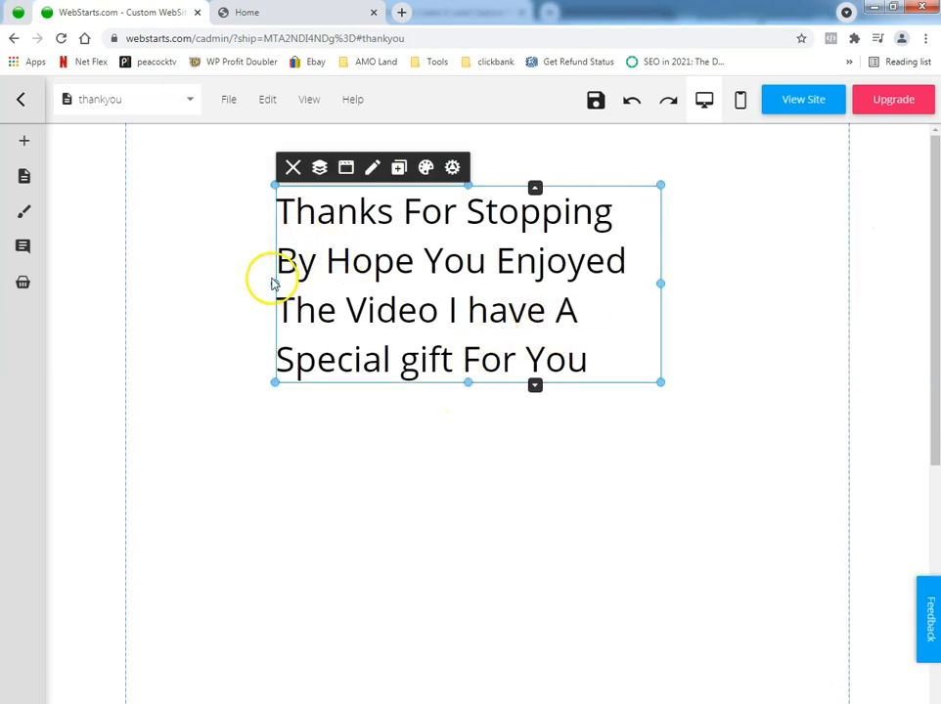
drag(275, 285, 181, 251)
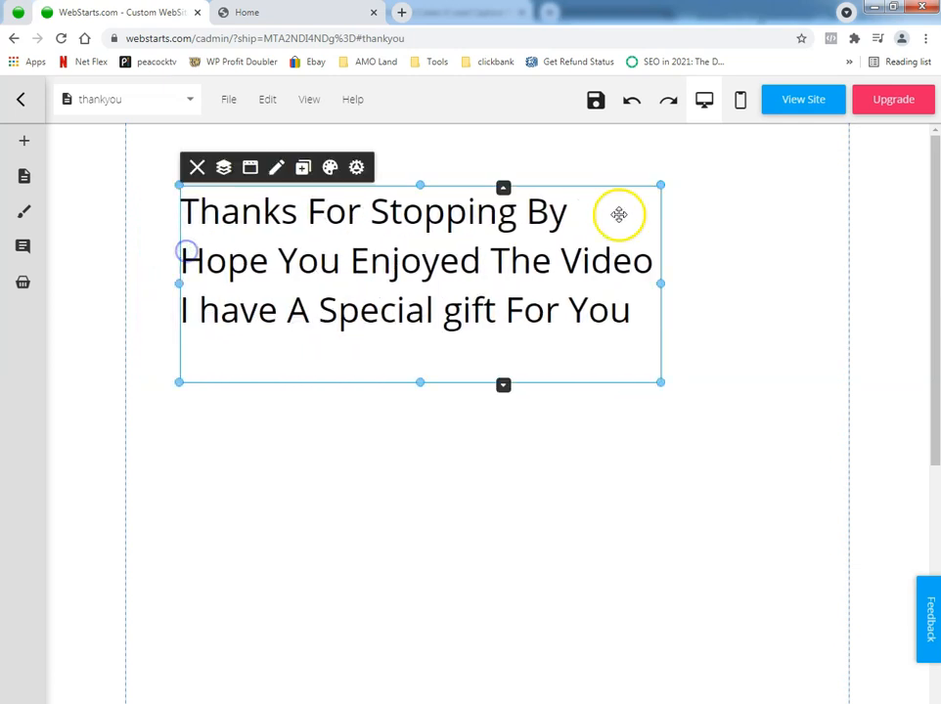
click(251, 170)
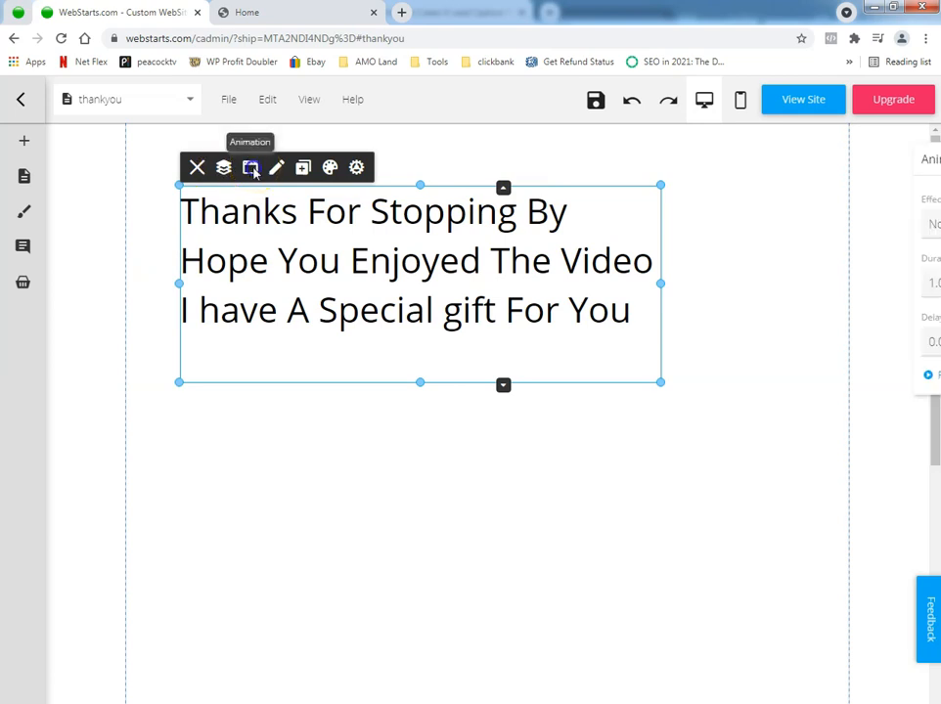
click(875, 229)
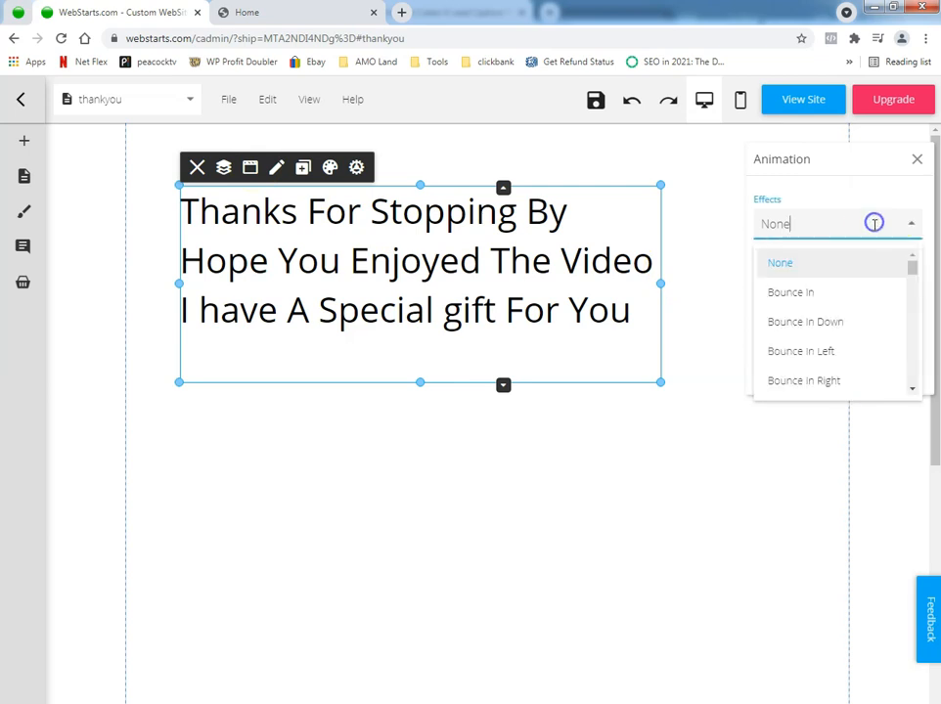
click(865, 294)
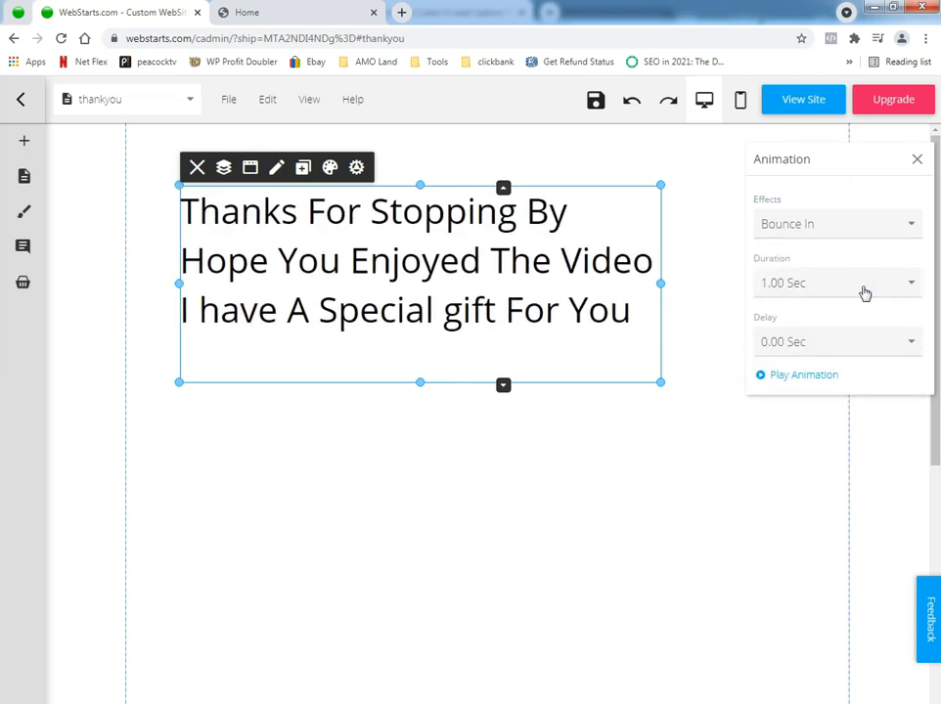
click(917, 158)
Extend the heading's text box toward the page's right edge, then save the page and view the live site
drag(658, 282, 783, 284)
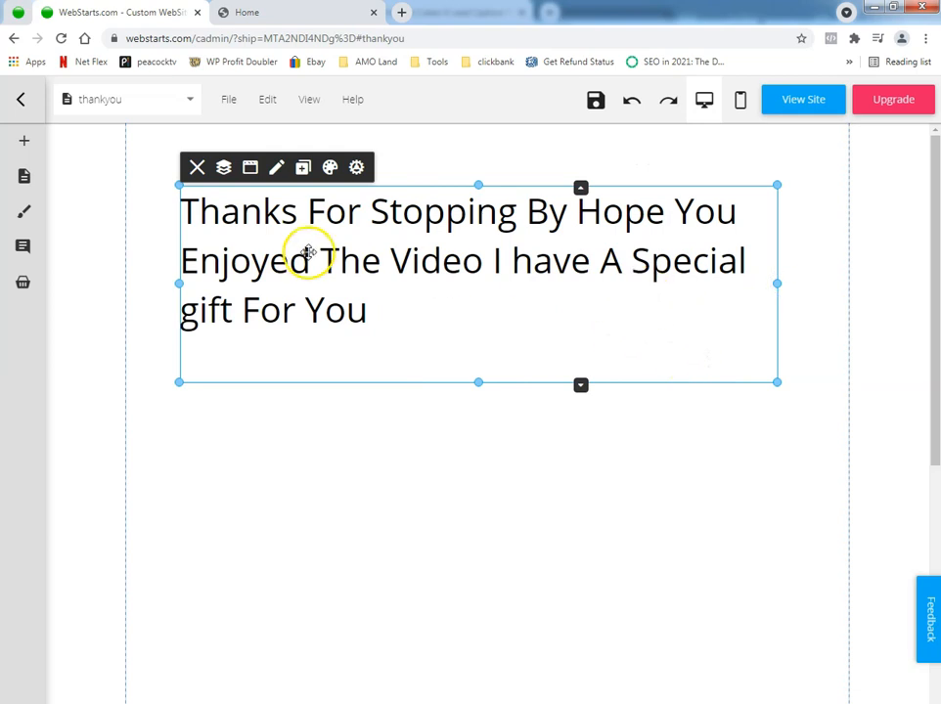
click(591, 99)
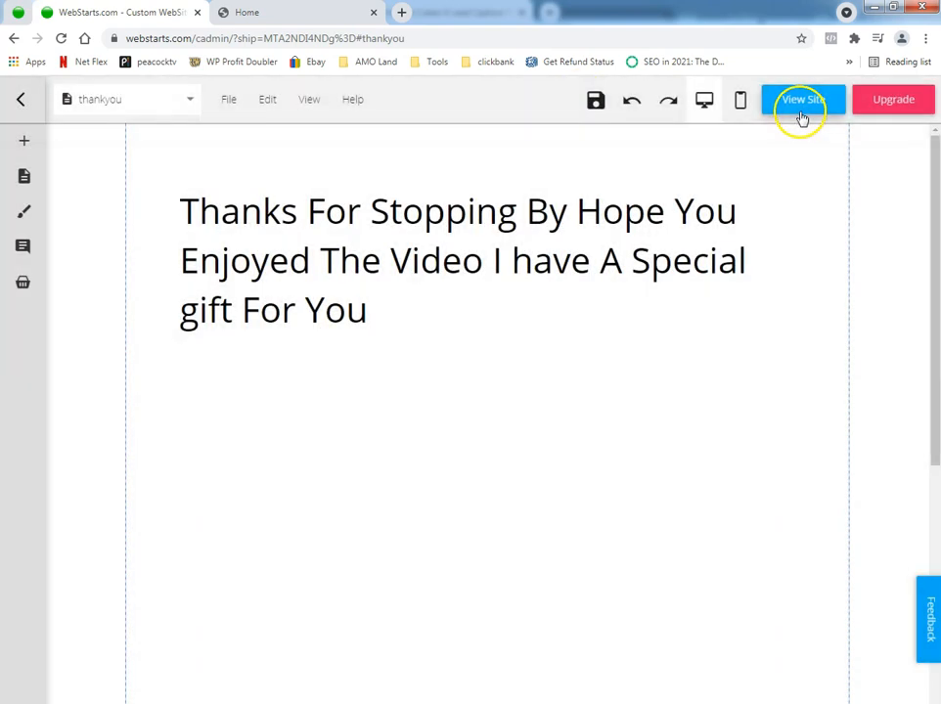
click(800, 108)
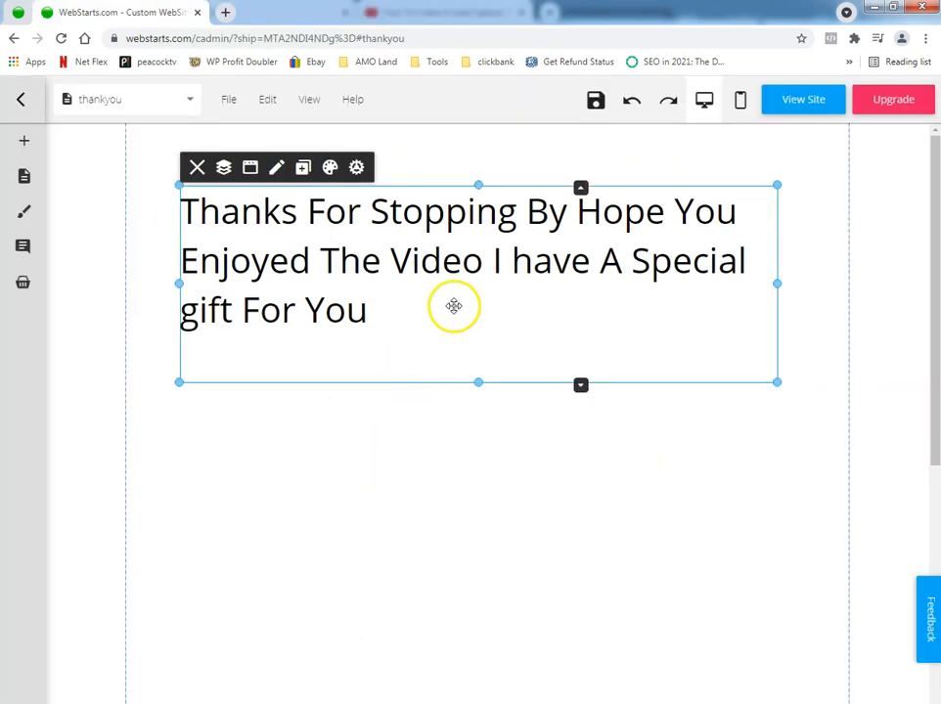
Nudge the heading up, try the Bounce In Down and Bounce In Left effects on it, and set the effect back to Bounce In
drag(452, 306, 450, 281)
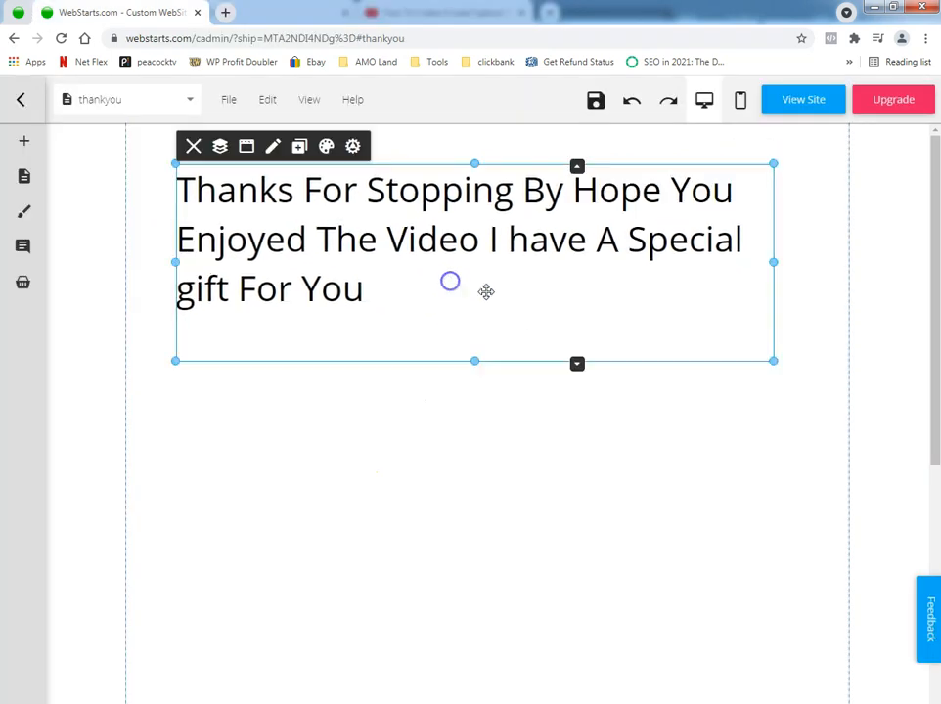
click(247, 146)
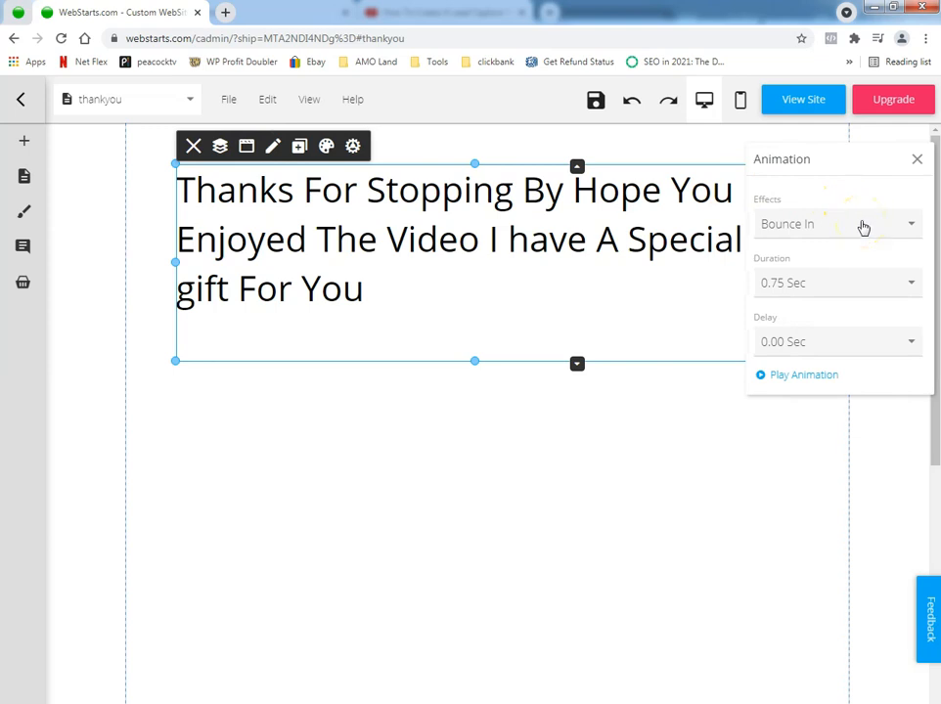
click(864, 227)
click(869, 324)
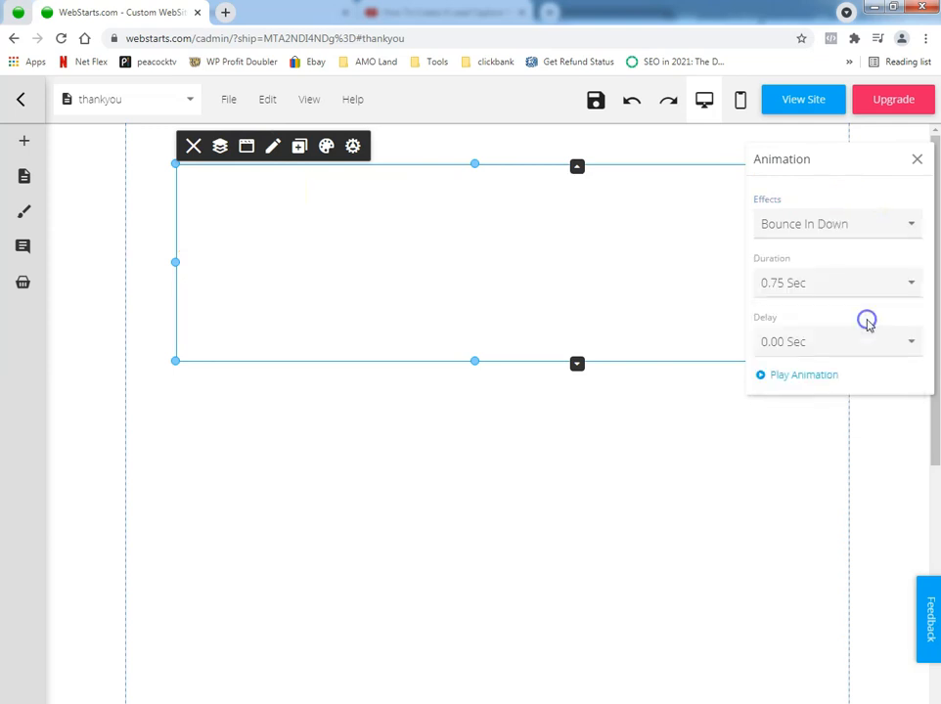
click(861, 233)
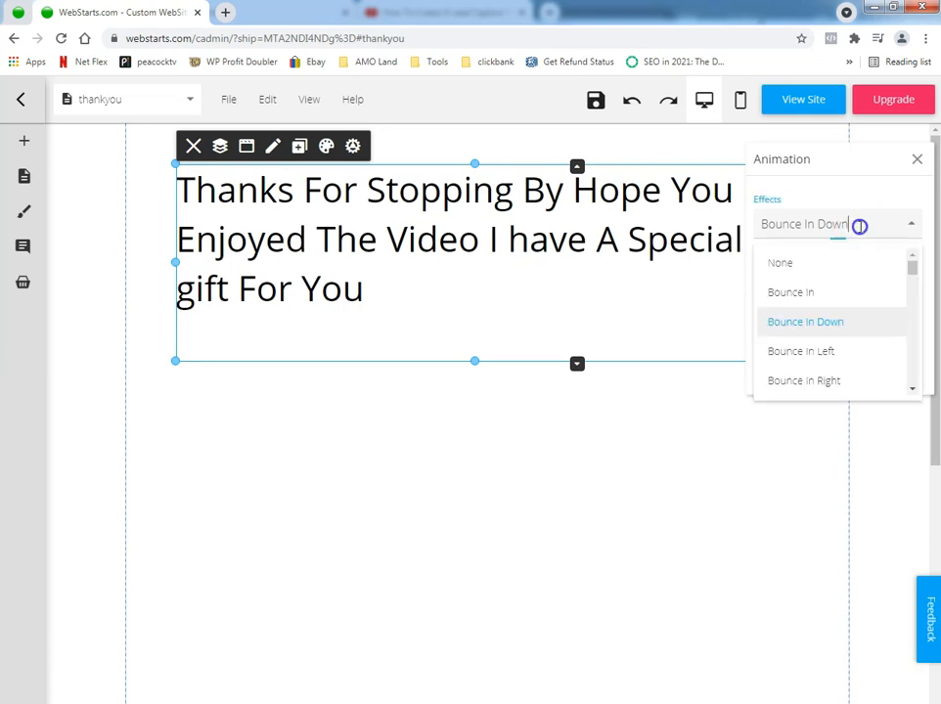
click(847, 349)
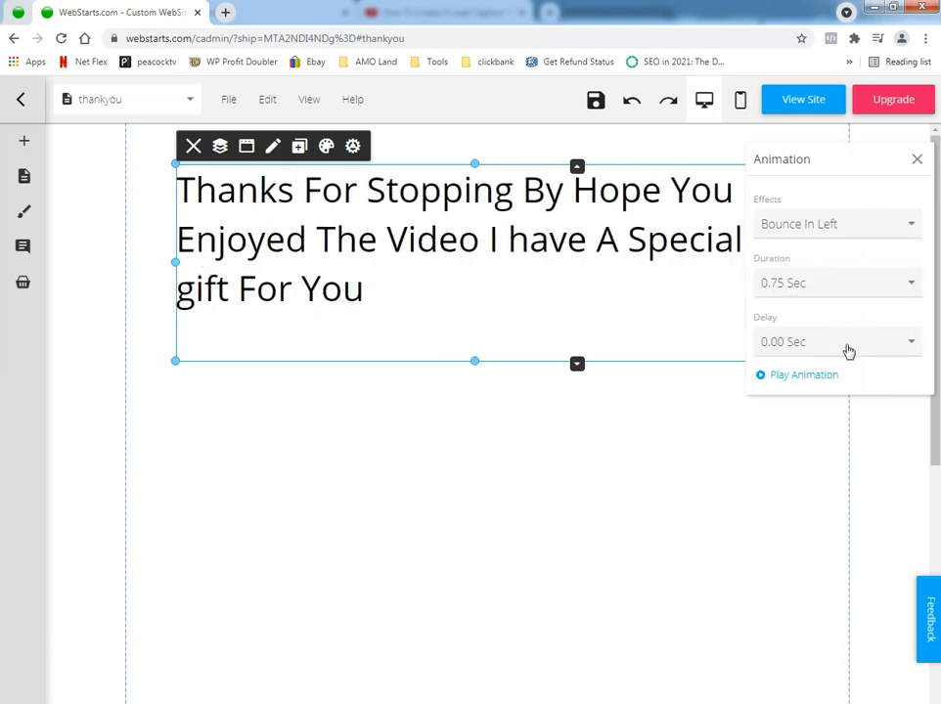
click(827, 224)
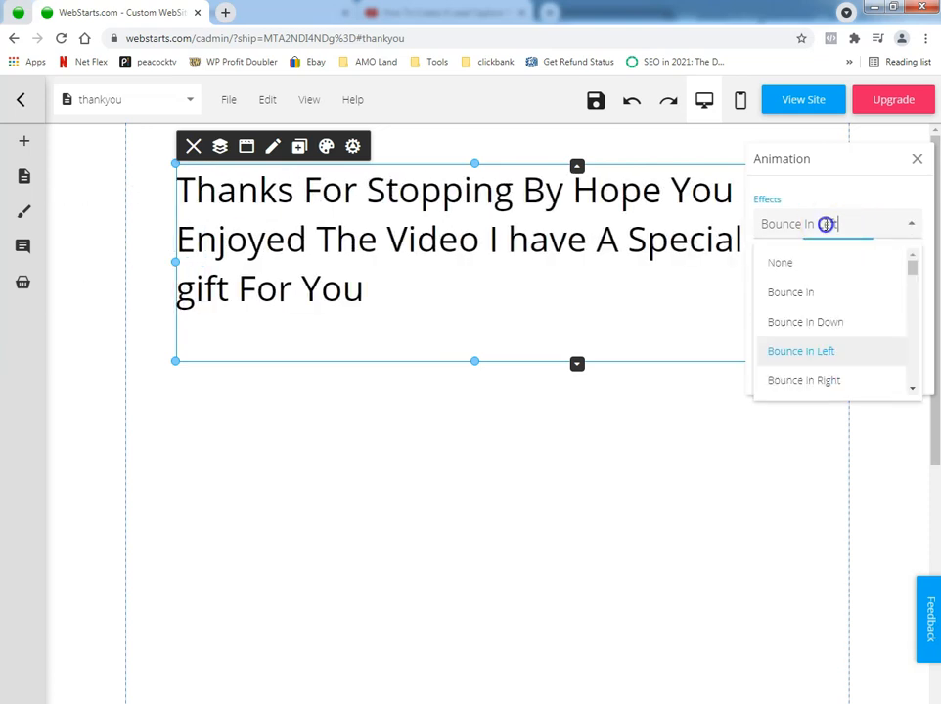
click(830, 289)
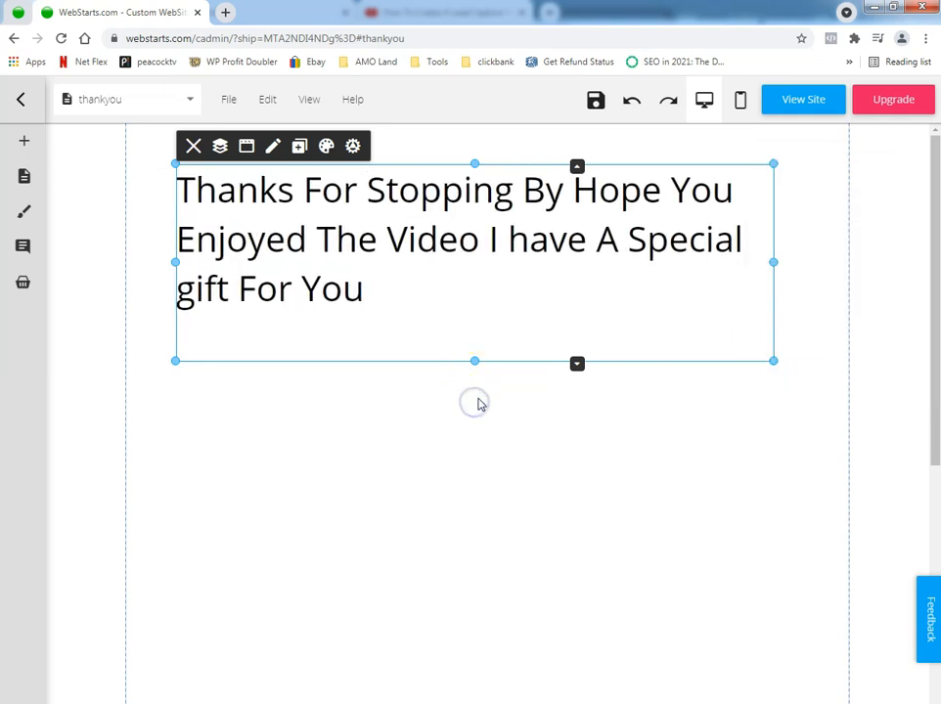
click(216, 474)
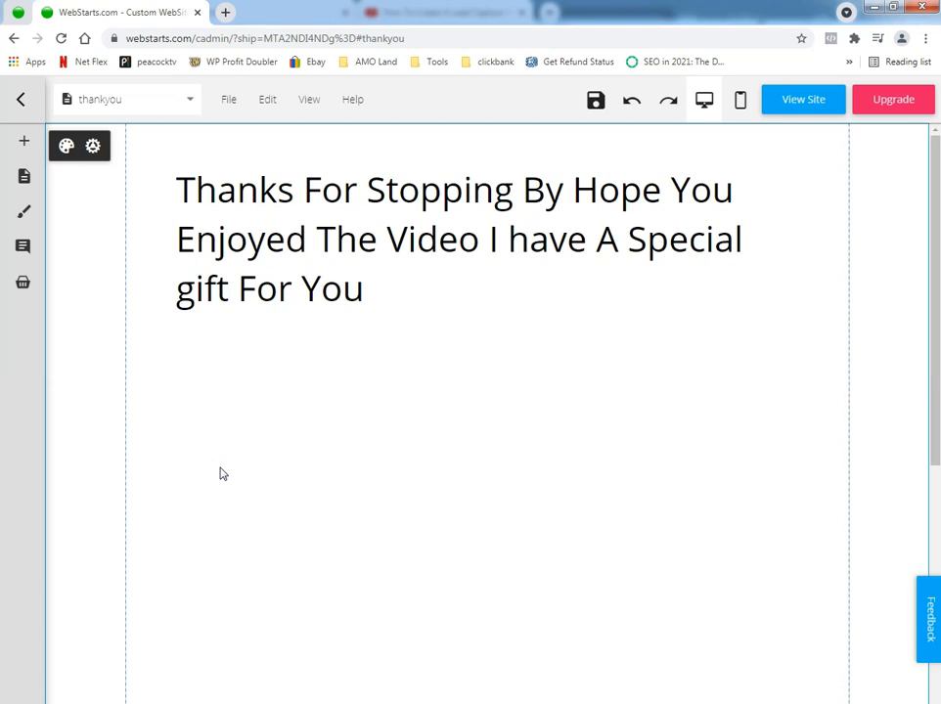
Move the heading slightly up and to the right, and capitalise its word "Gift"
drag(388, 189, 414, 184)
click(453, 437)
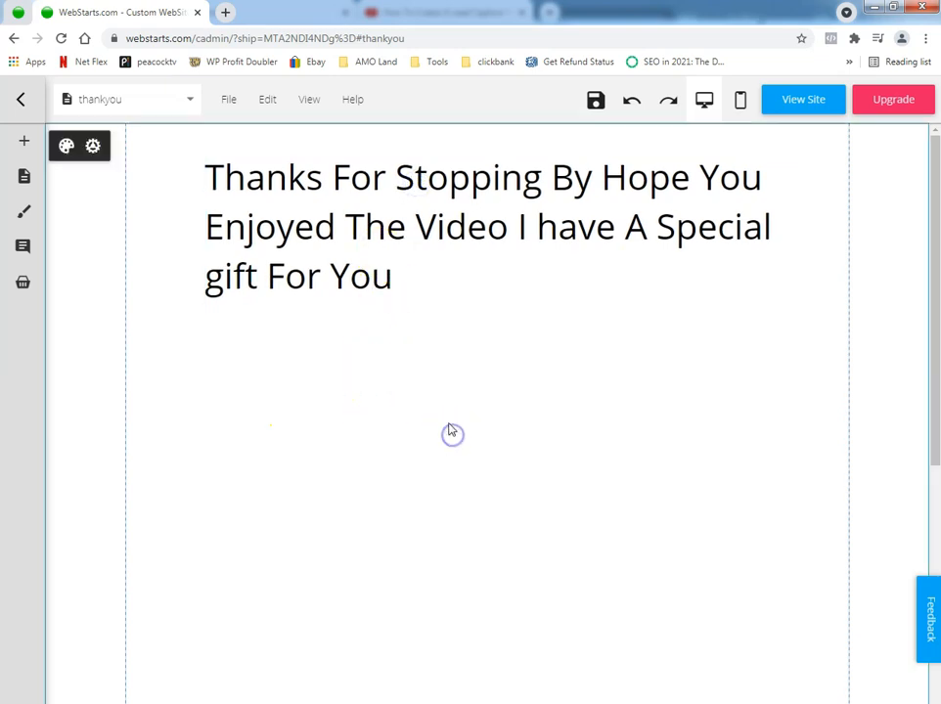
click(218, 282)
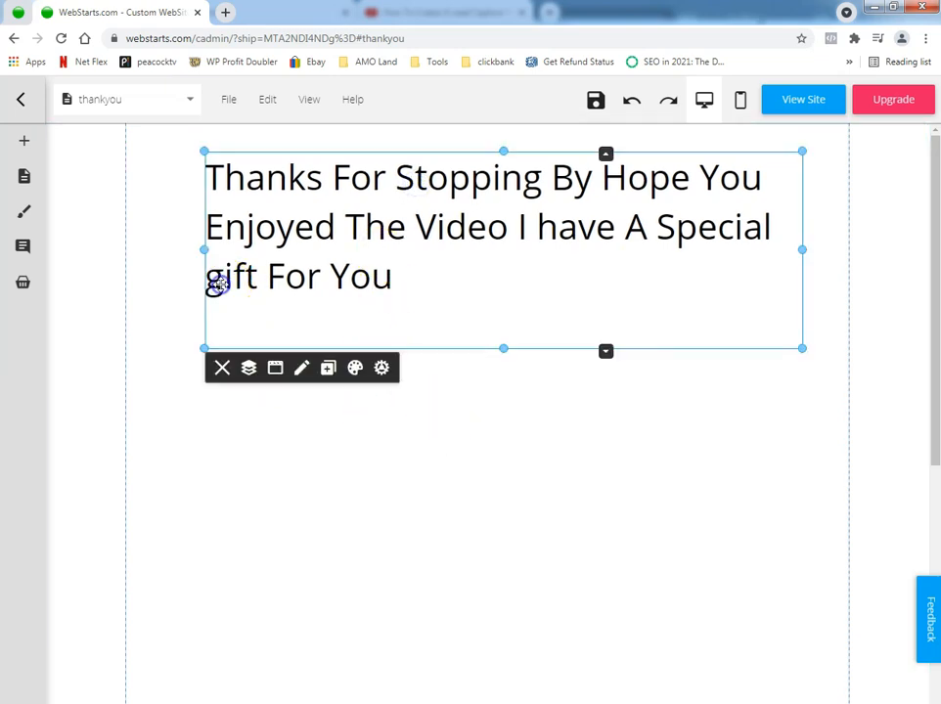
click(219, 283)
drag(219, 284, 195, 286)
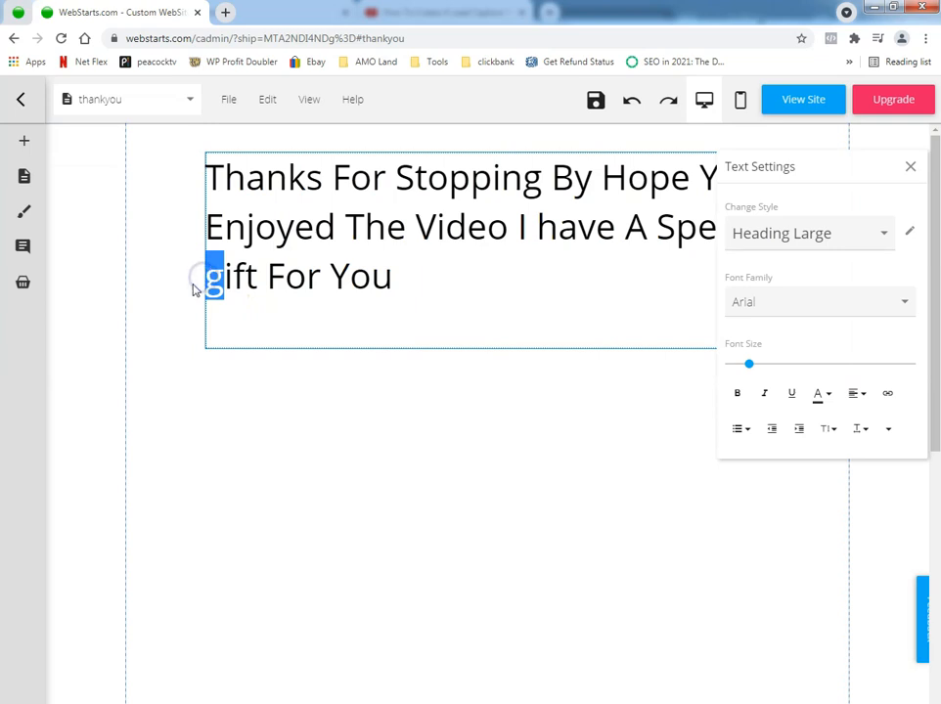
text(G)
click(319, 400)
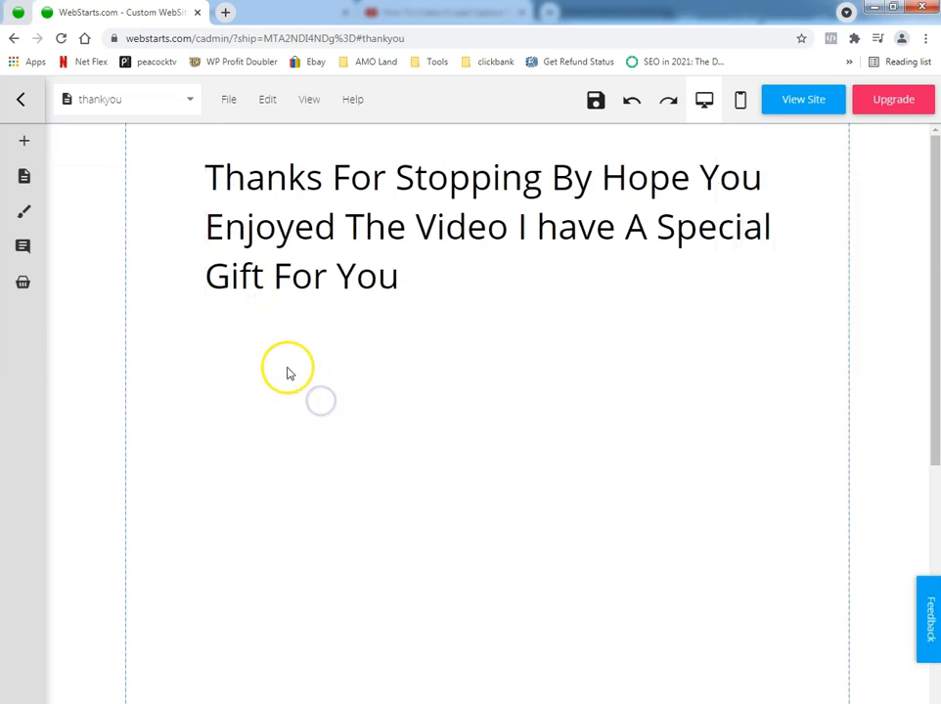
Insert the spiral-bound book cover image from the stored images and place it below the thank-you heading
mouse_move(25, 185)
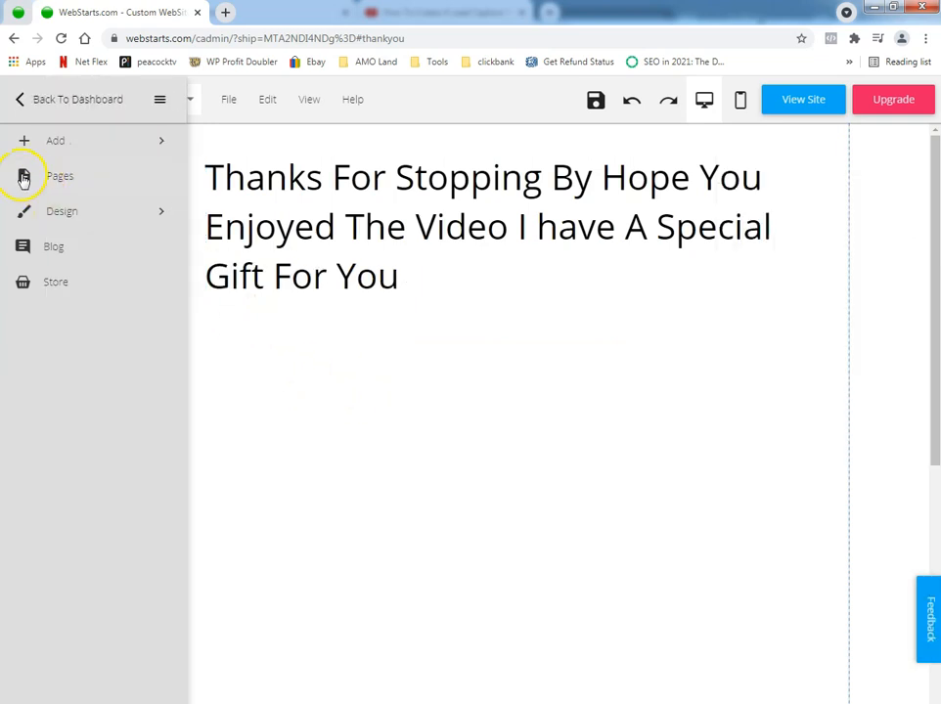
click(56, 142)
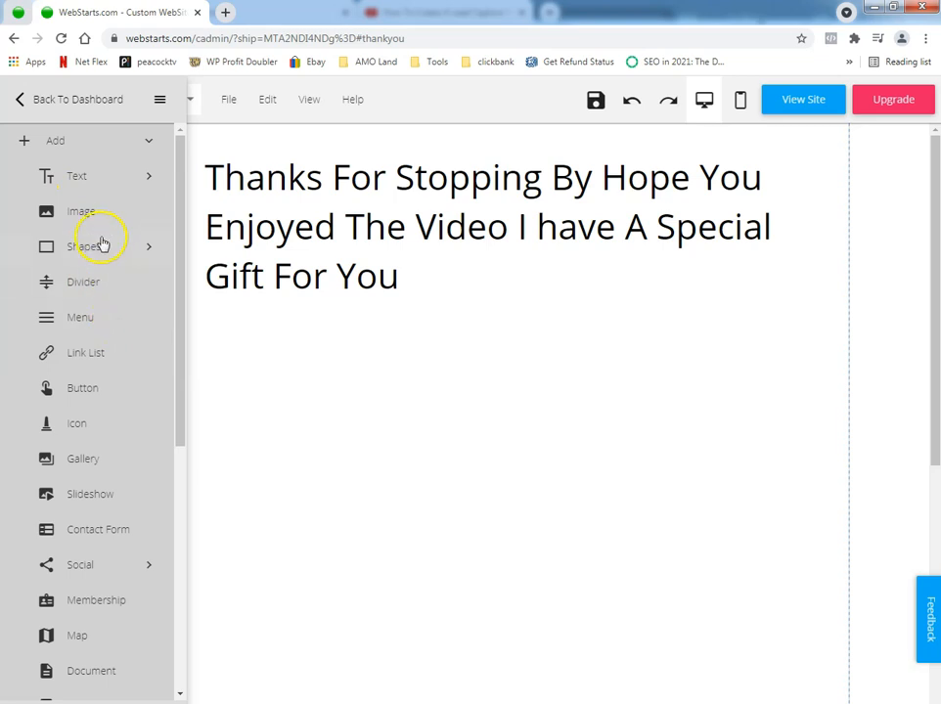
click(82, 215)
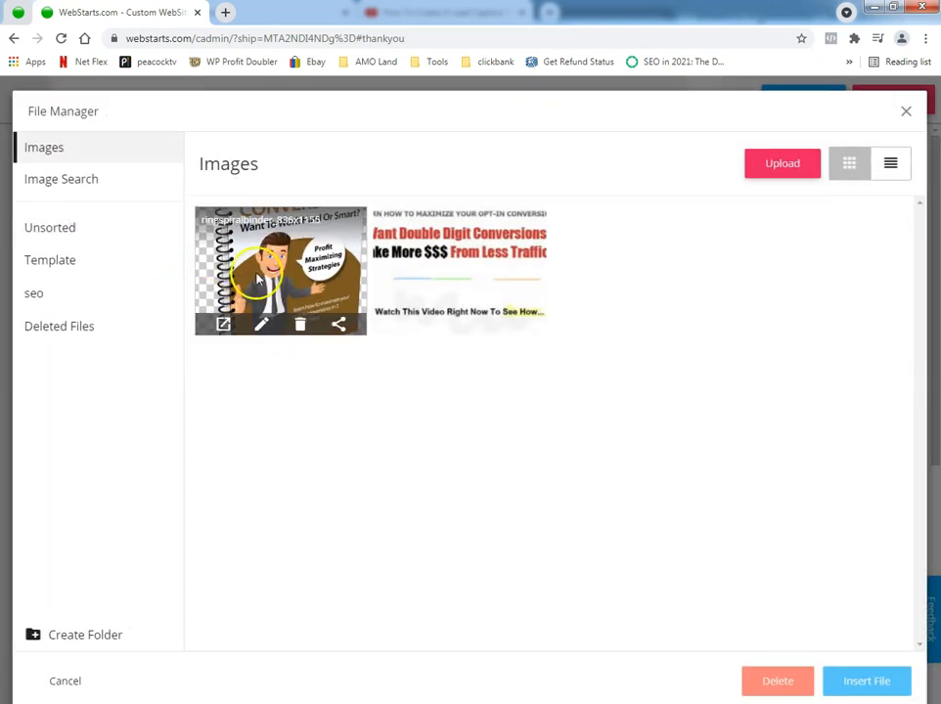
click(276, 293)
click(870, 683)
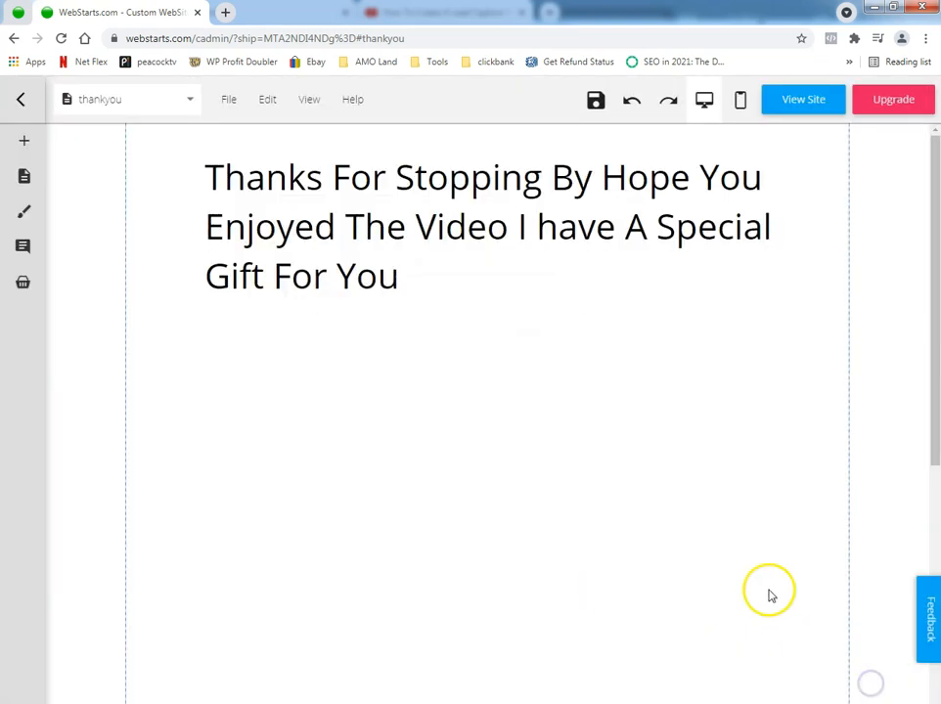
drag(299, 260, 382, 543)
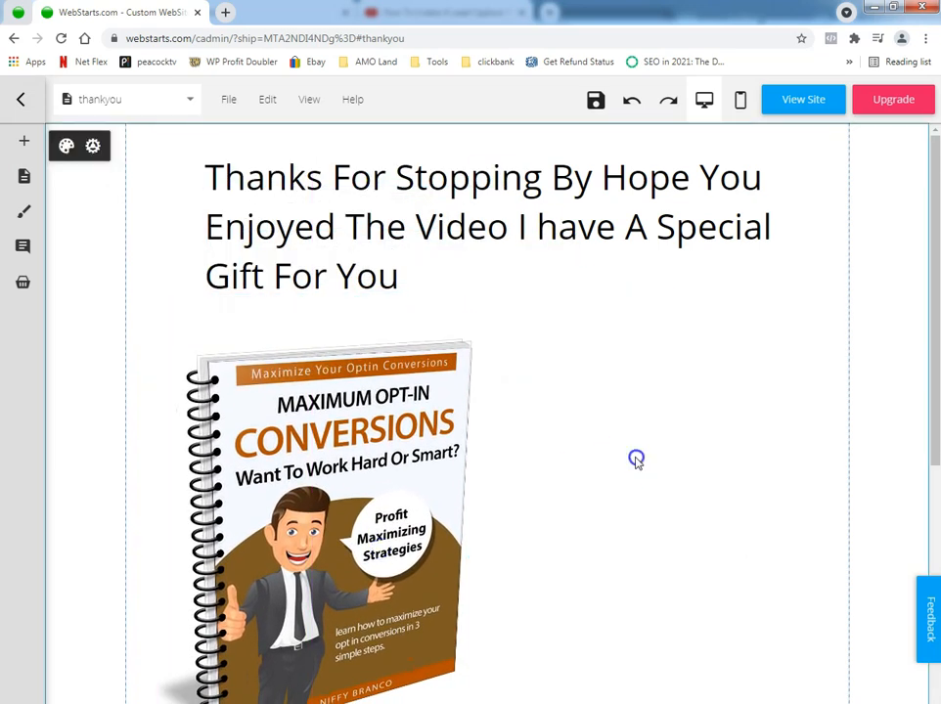
Add a button to the right of the book cover and size it to about 221 by 45 px
mouse_move(31, 153)
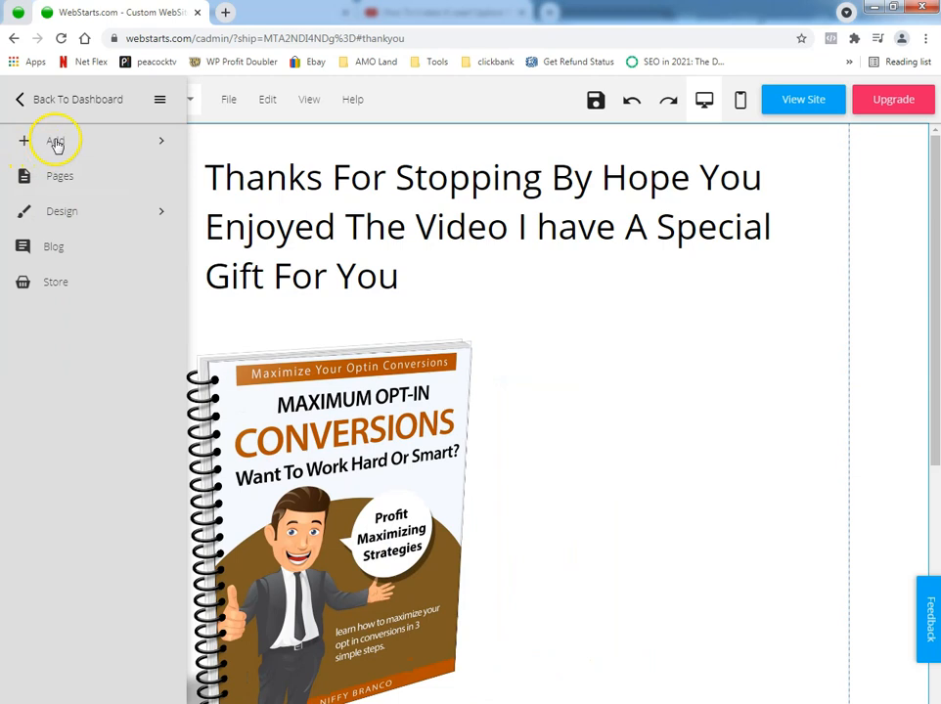
click(56, 143)
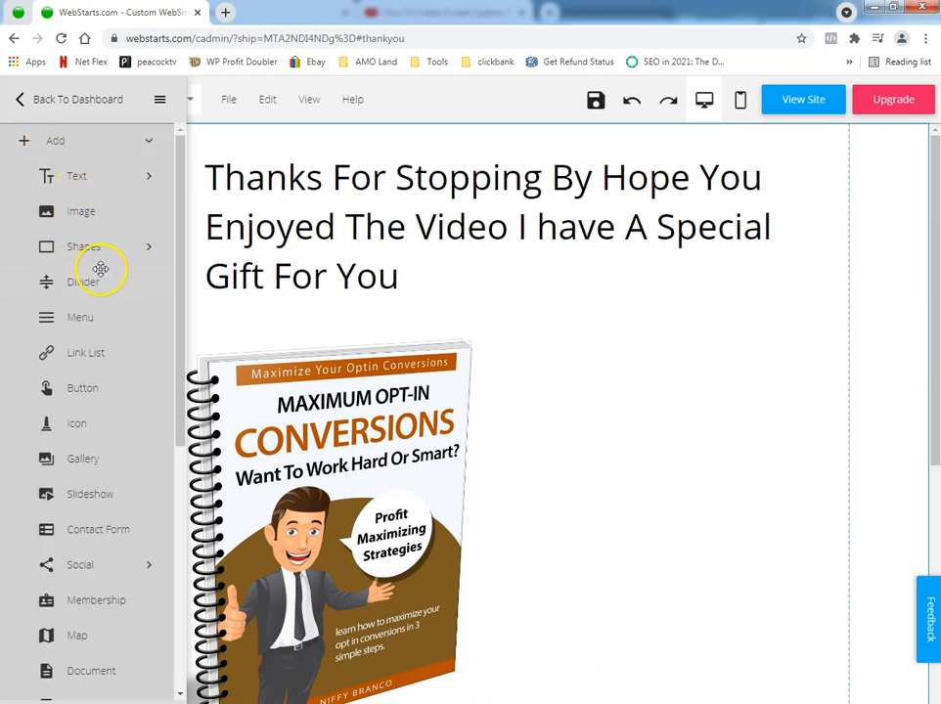
scroll(108, 303, down, 3)
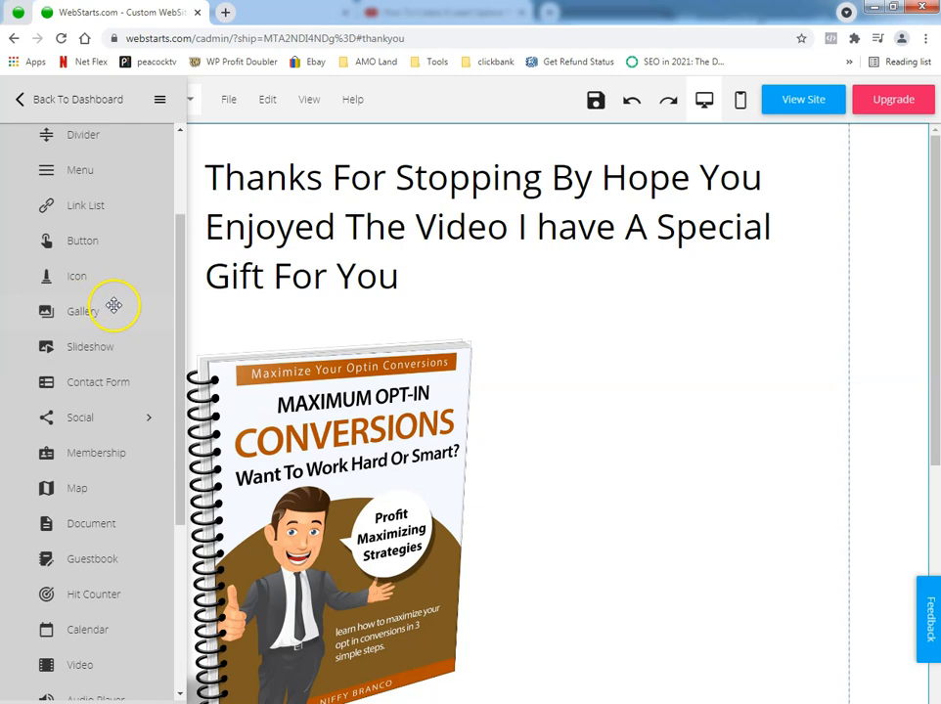
click(93, 243)
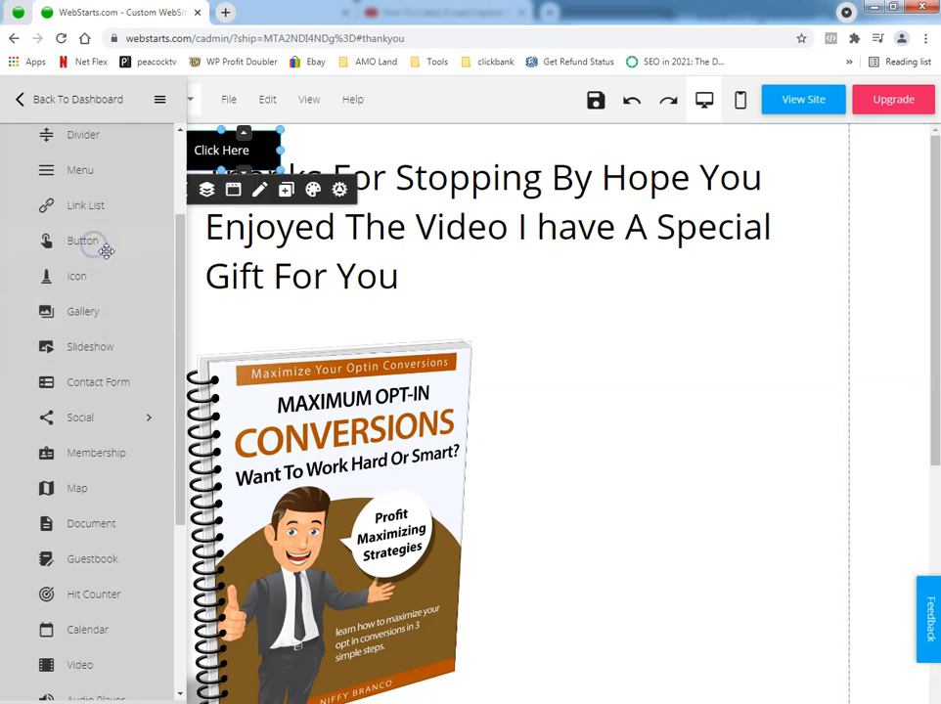
drag(237, 156, 626, 614)
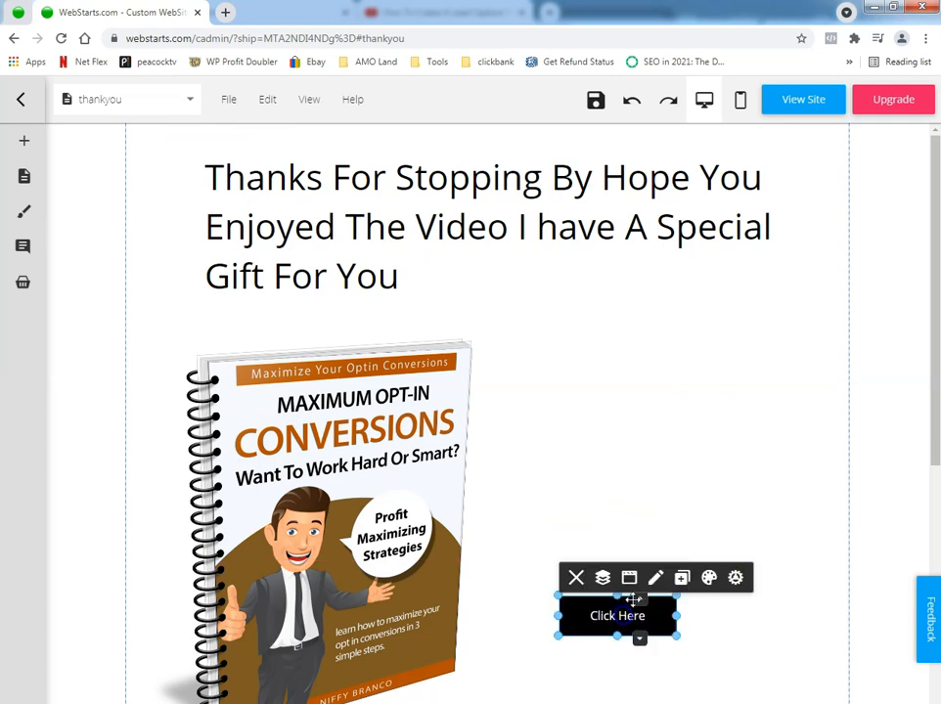
scroll(713, 497, down, 3)
scroll(685, 482, up, 1)
drag(644, 479, 742, 478)
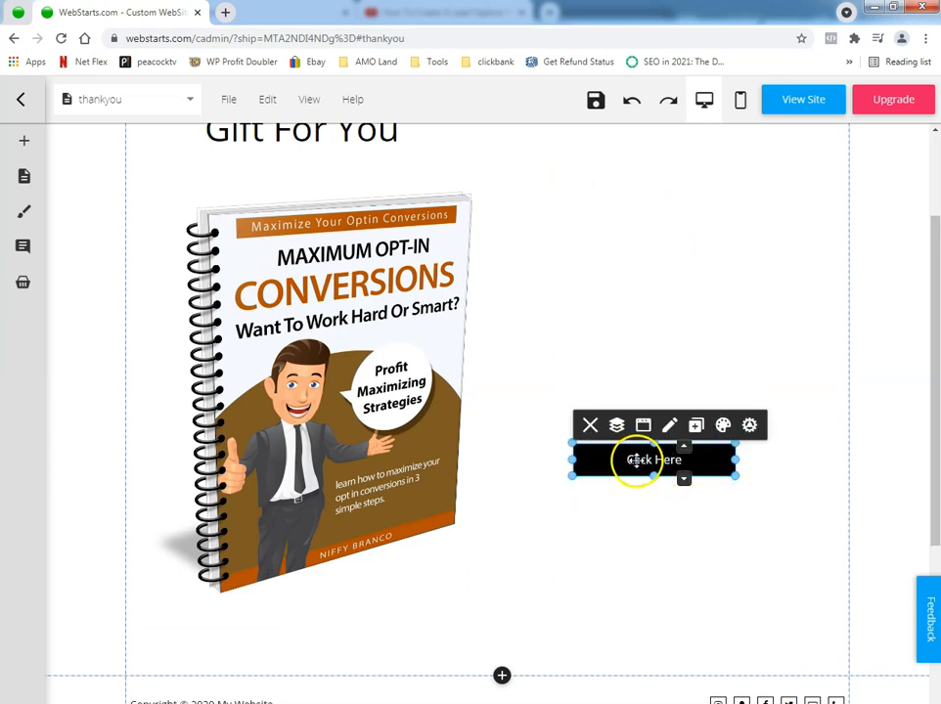
Start a hyperlink for the Click Here button that links to a file, and browse the stored files
click(749, 425)
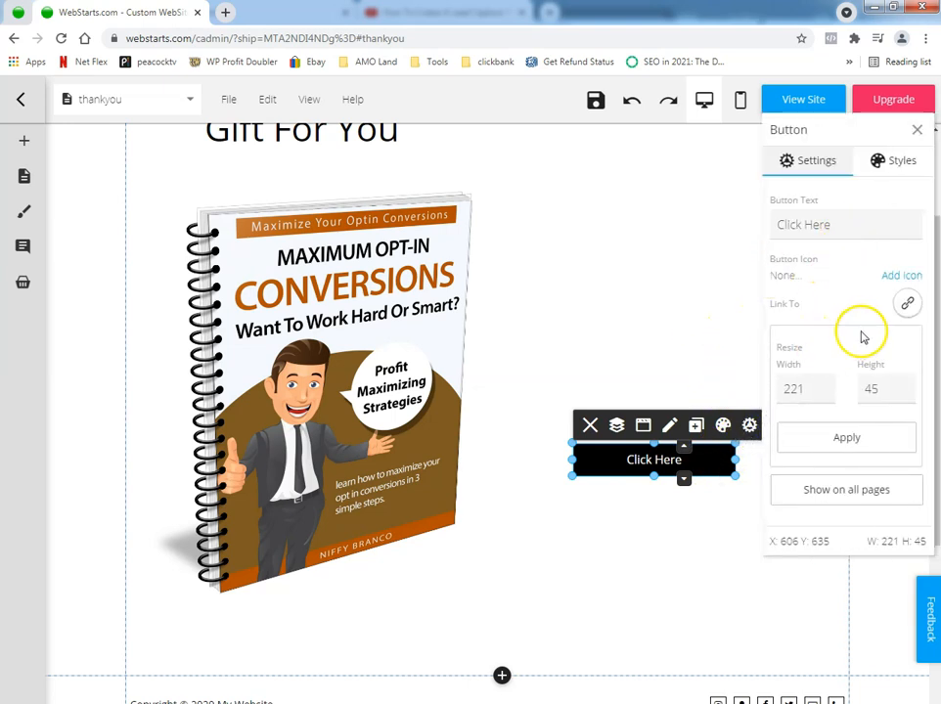
click(909, 304)
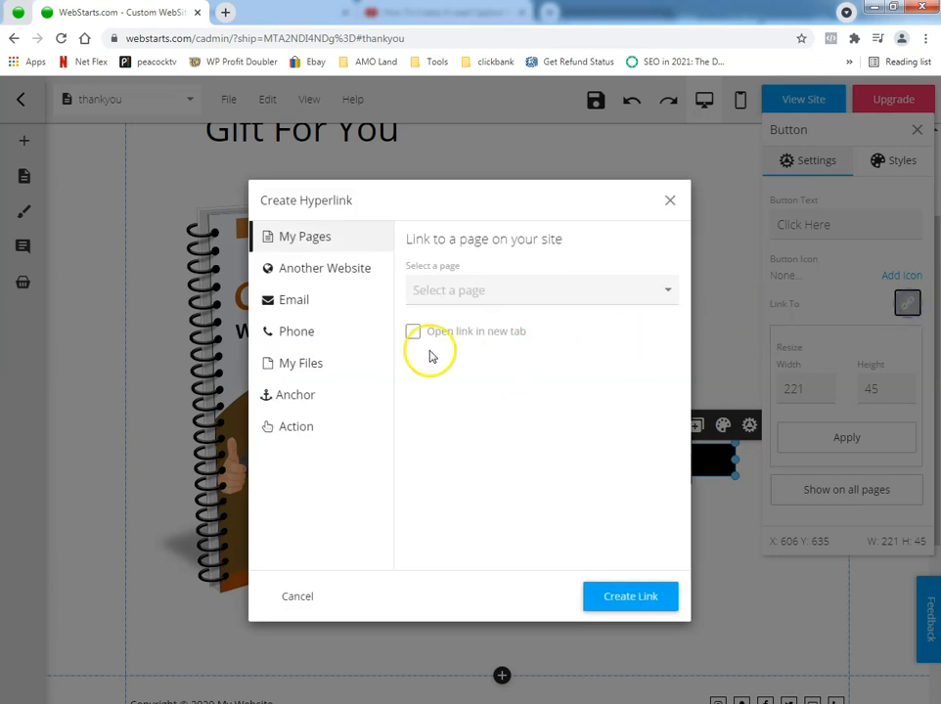
click(296, 366)
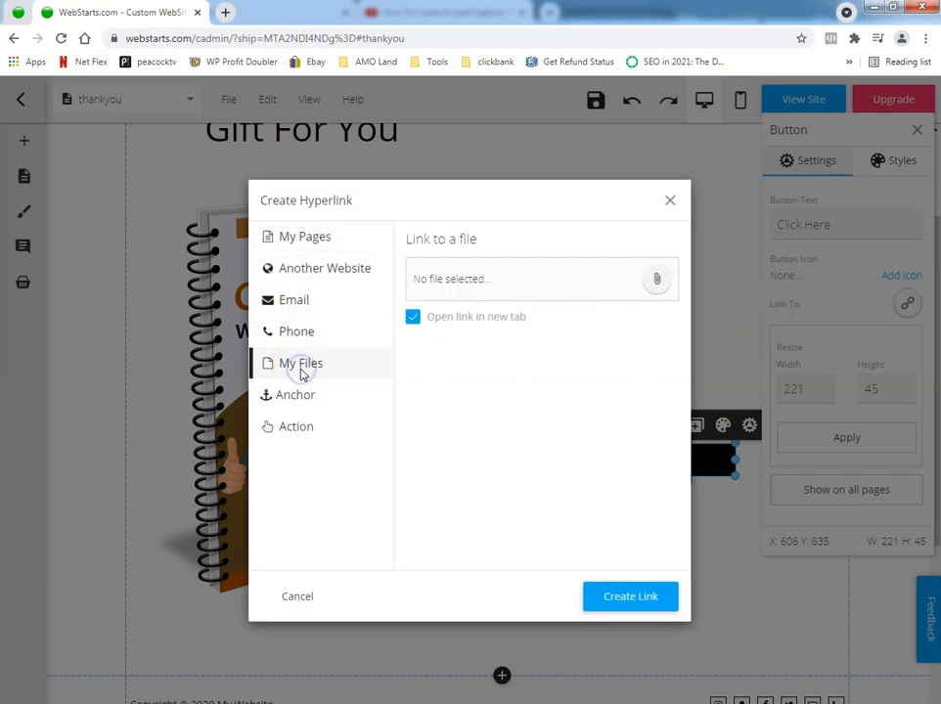
click(447, 266)
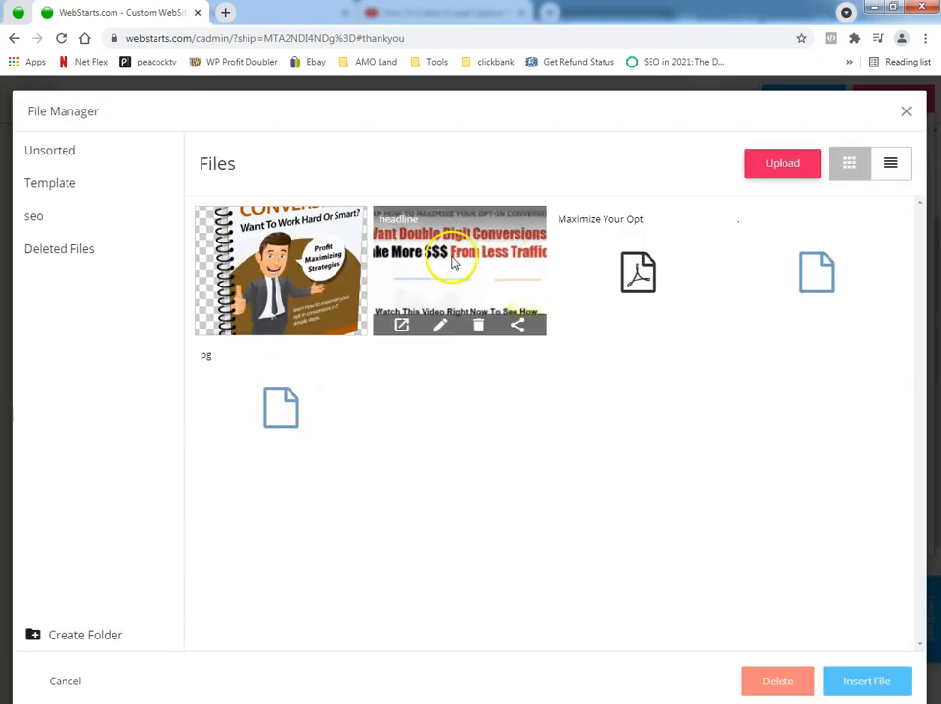
Preview the Maximize Your Opt PDF and skim its pages
click(651, 276)
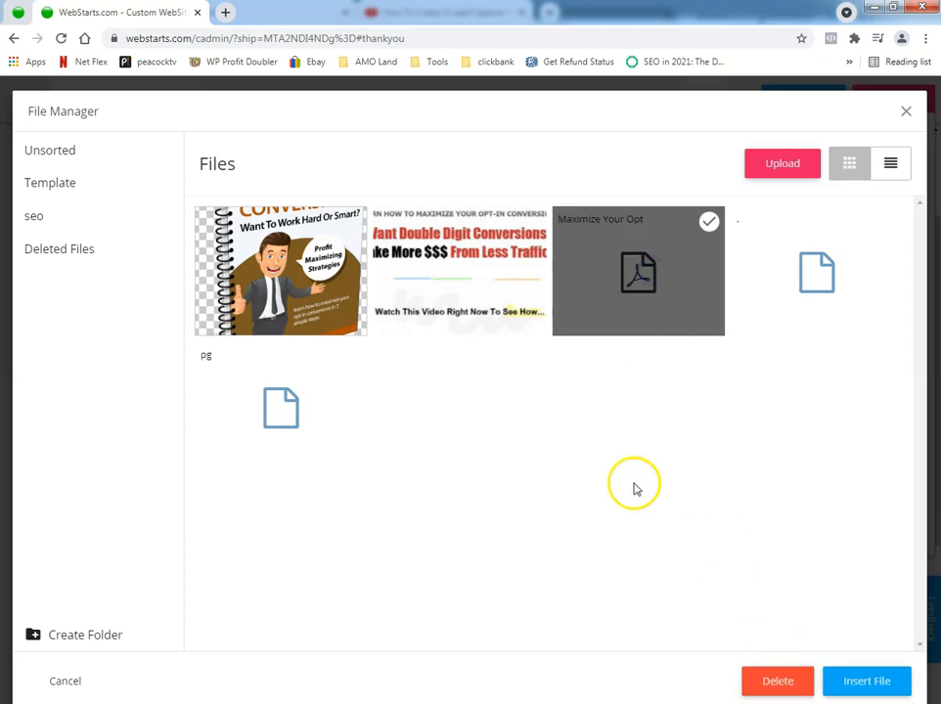
click(710, 227)
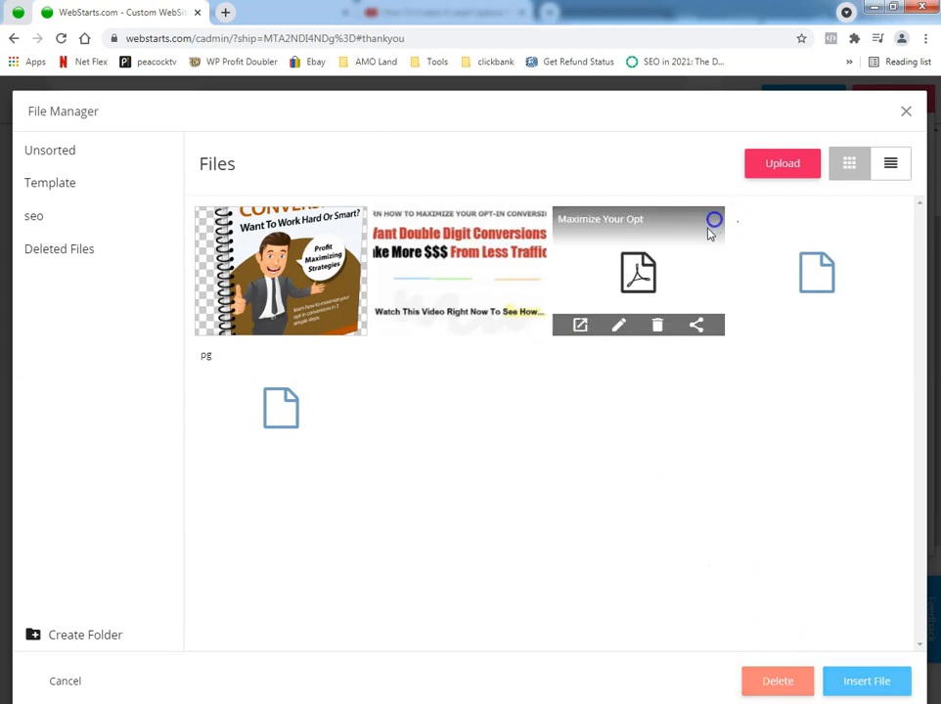
click(577, 323)
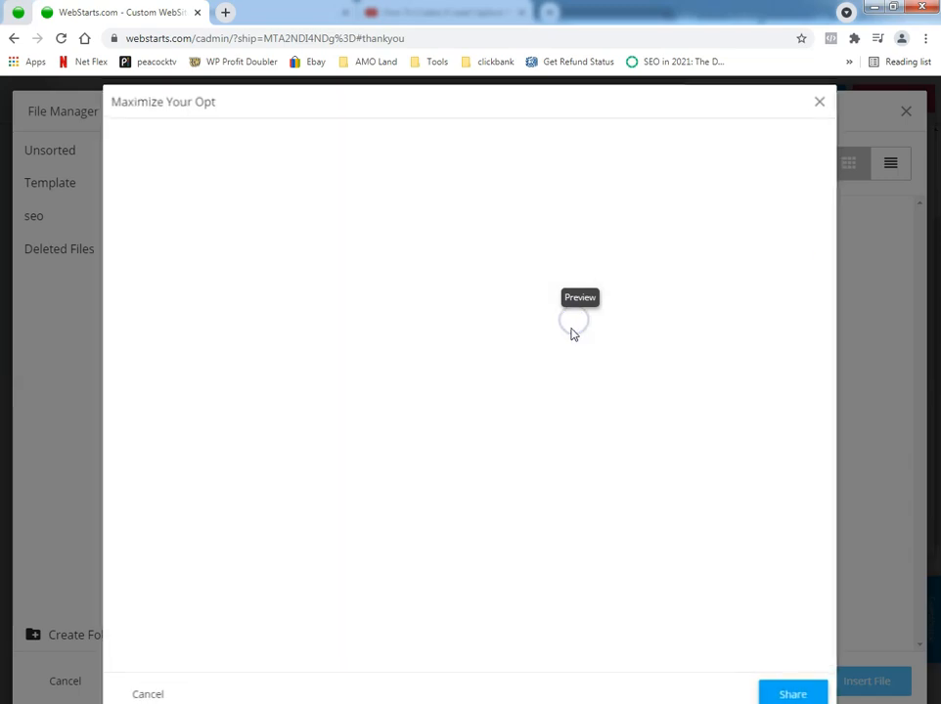
scroll(585, 357, down, 15)
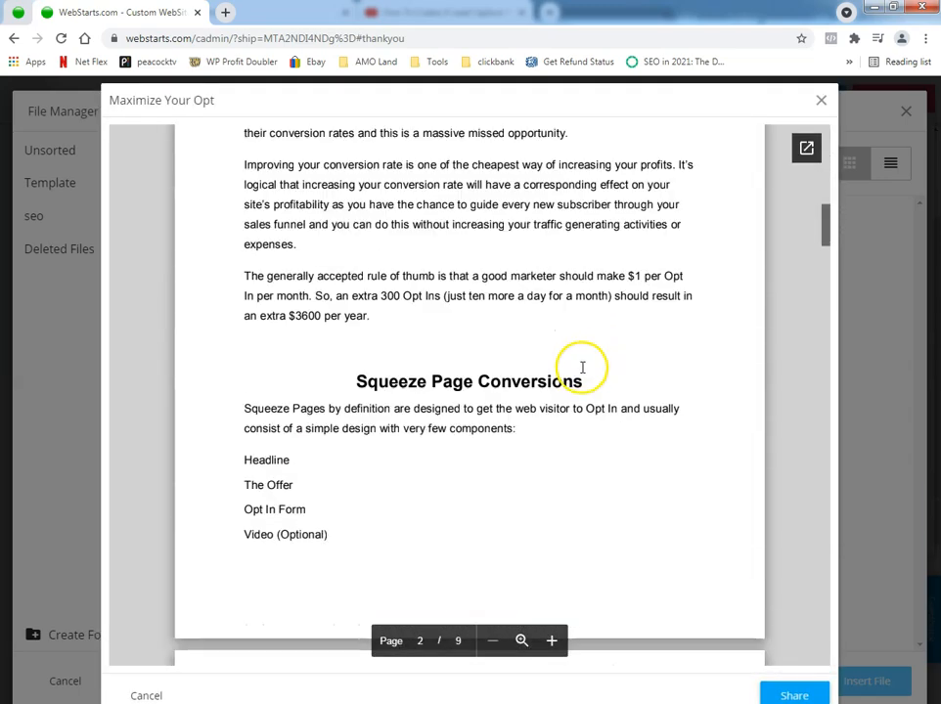
scroll(585, 363, up, 4)
scroll(585, 363, up, 10)
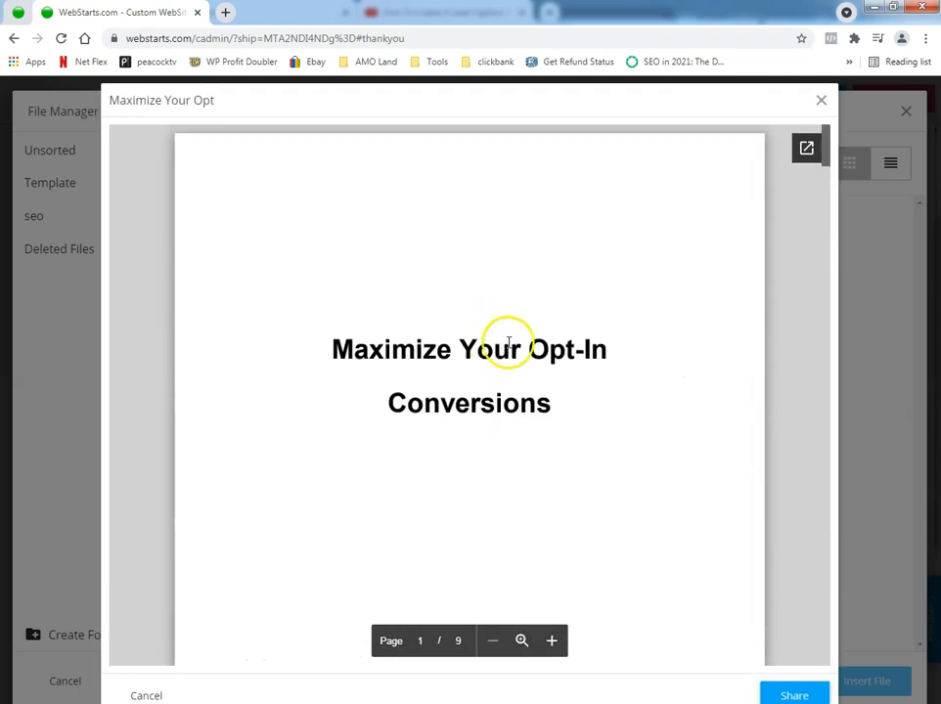
click(821, 100)
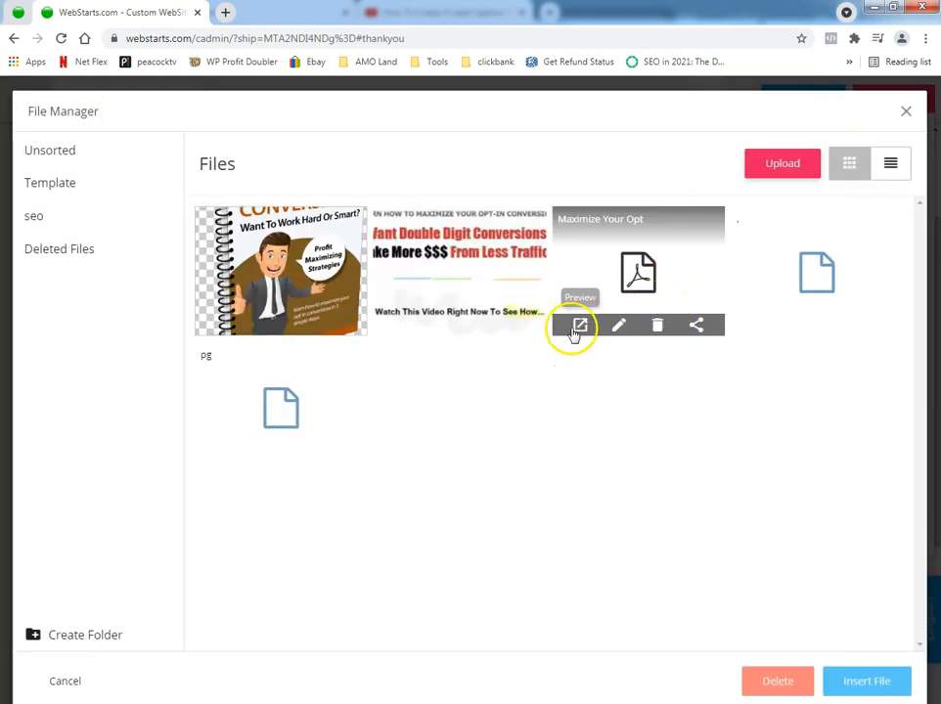
Link the button to the Maximize Your Opt PDF, opening in a new tab, and save the page
click(695, 249)
click(866, 685)
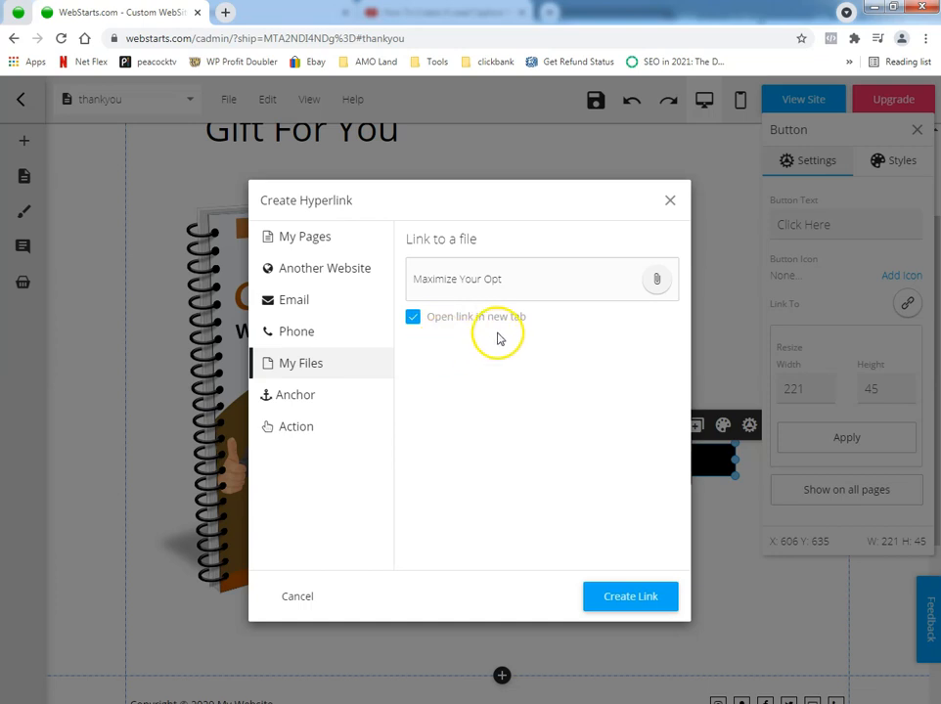
click(616, 603)
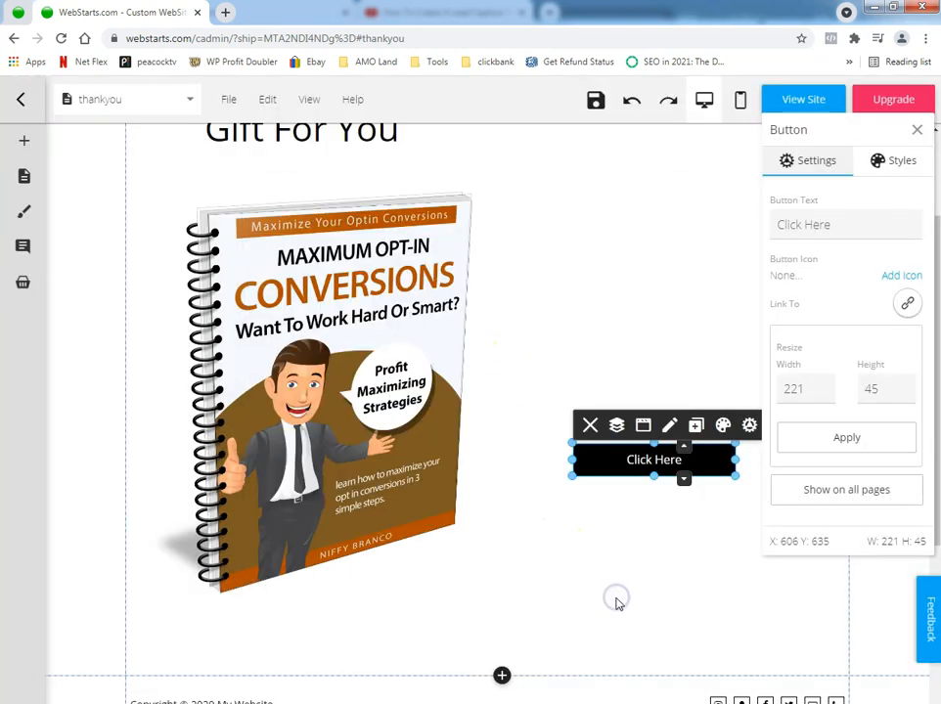
scroll(604, 309, up, 2)
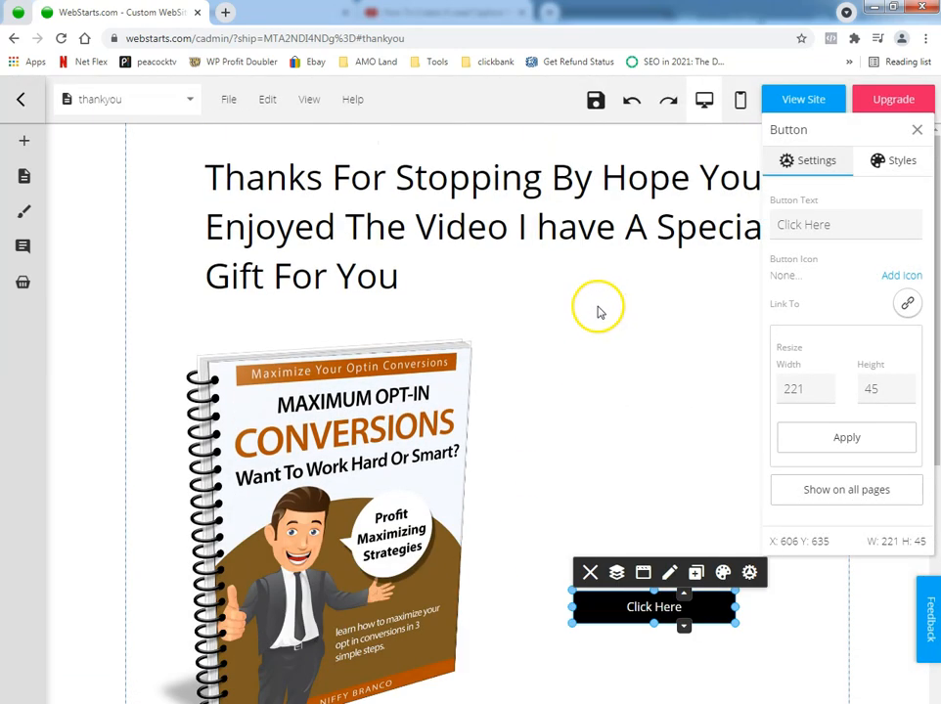
click(595, 99)
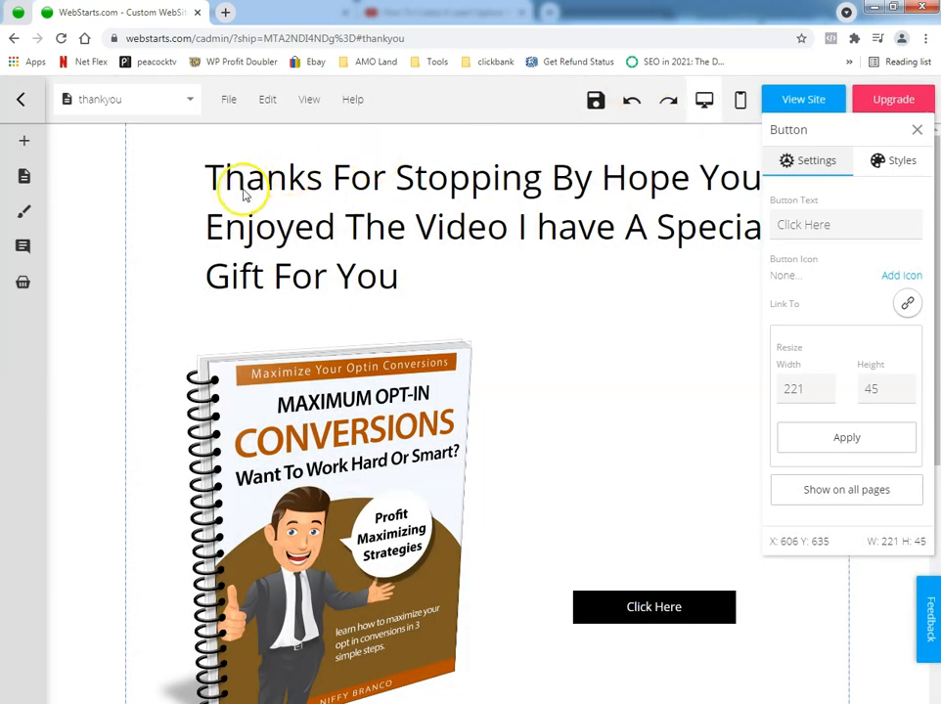
Switch to the Home page and open its contact form in the form builder, showing the field settings
click(132, 101)
click(109, 142)
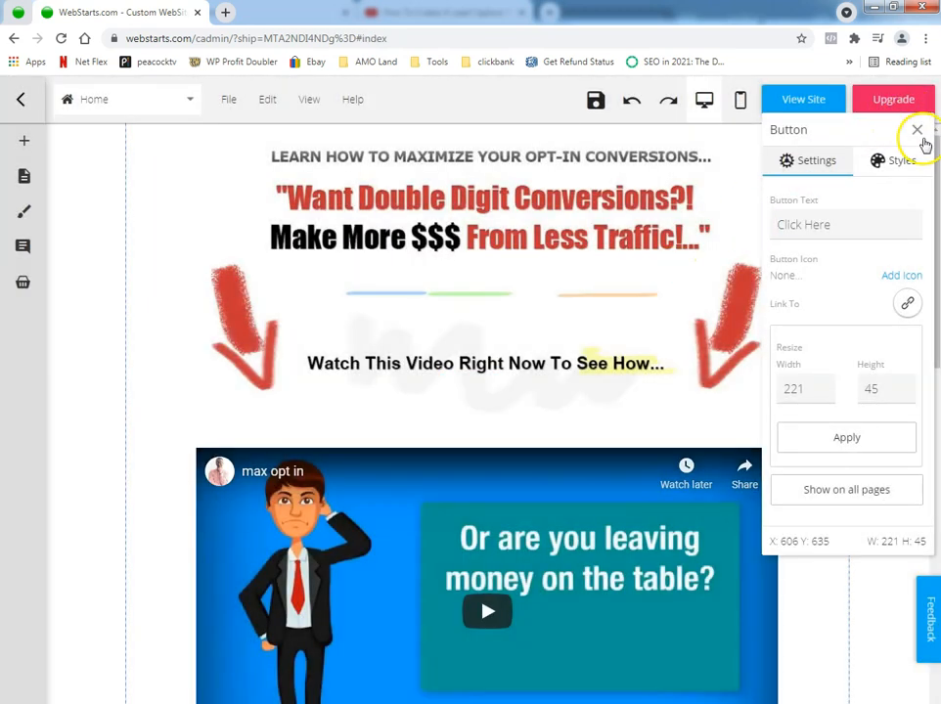
click(919, 130)
scroll(254, 313, down, 5)
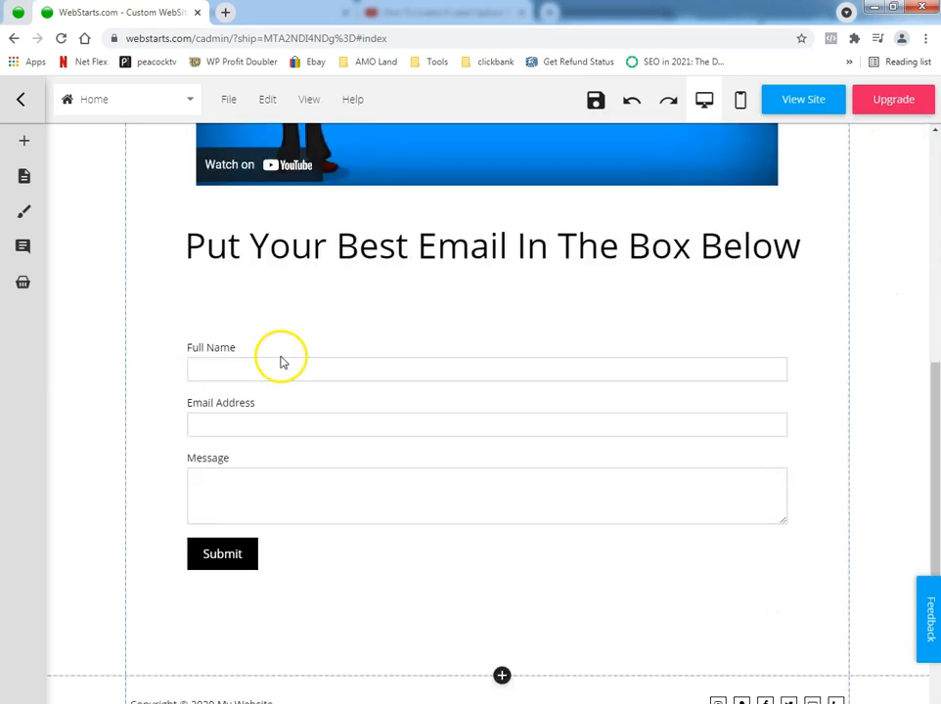
click(416, 377)
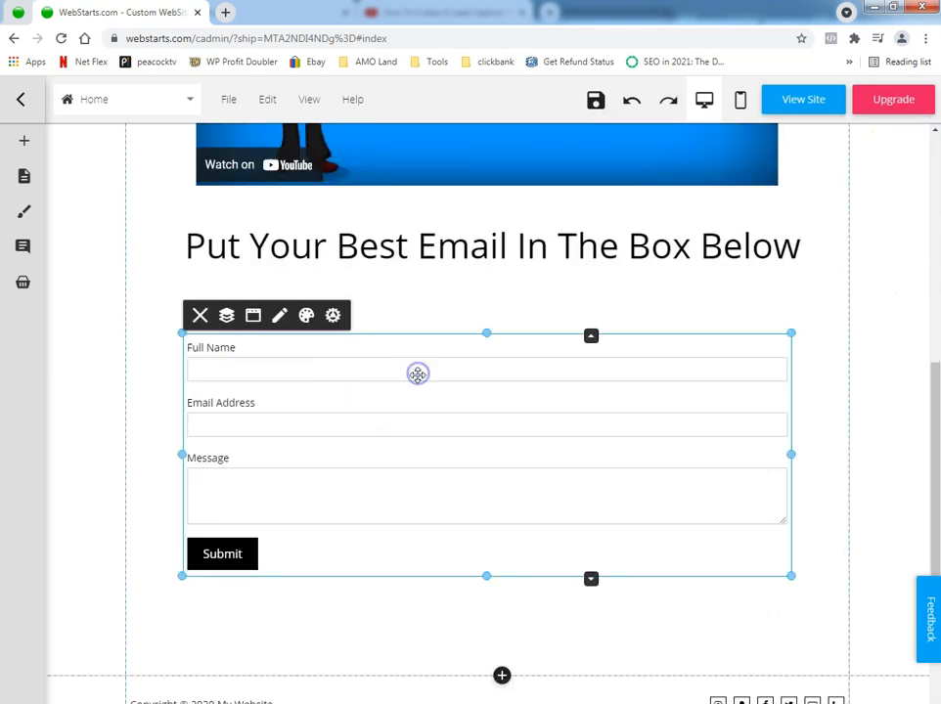
click(277, 317)
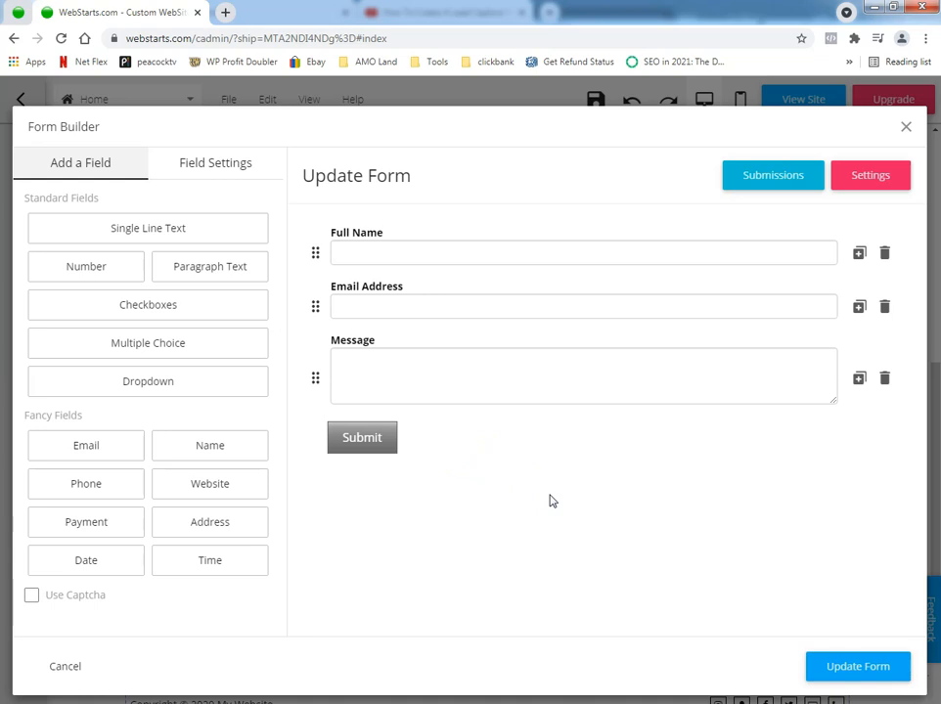
click(216, 166)
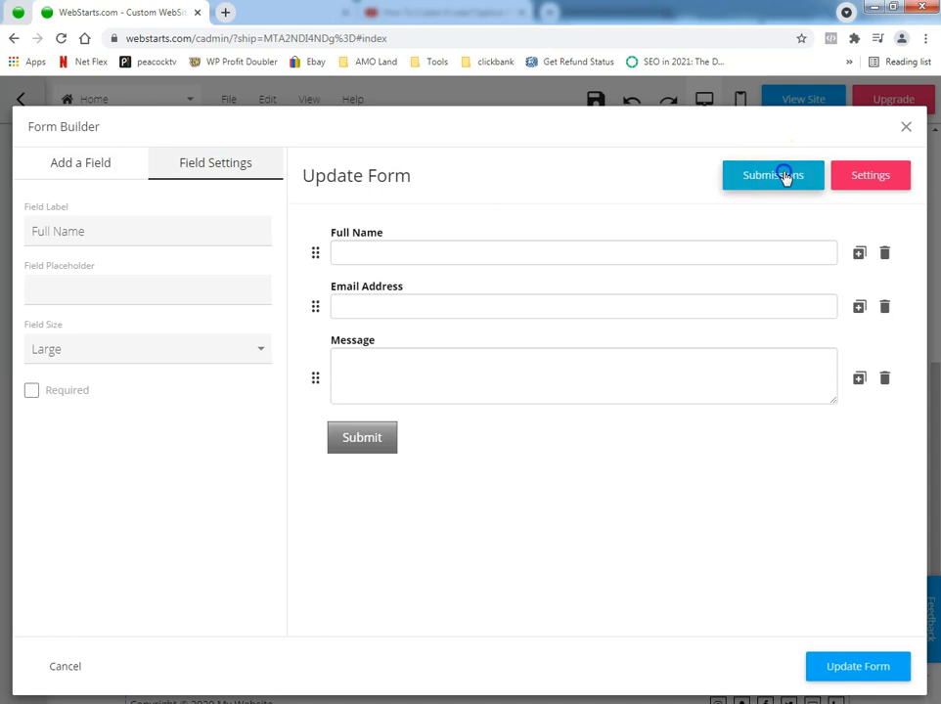
click(741, 177)
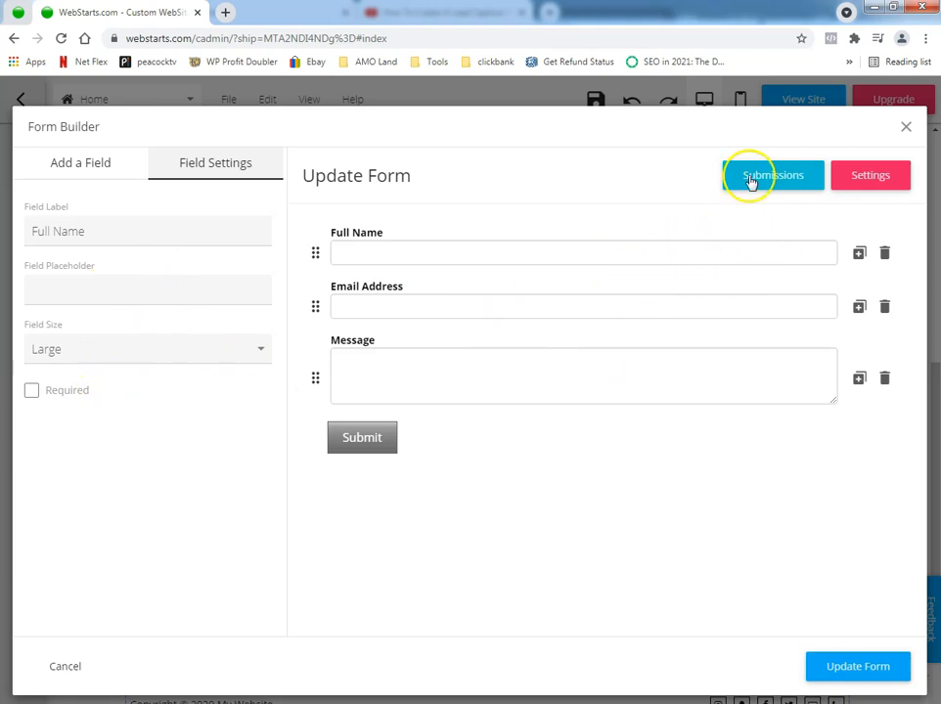
Set the contact form's confirmation page to thankyou and update the form settings
click(858, 178)
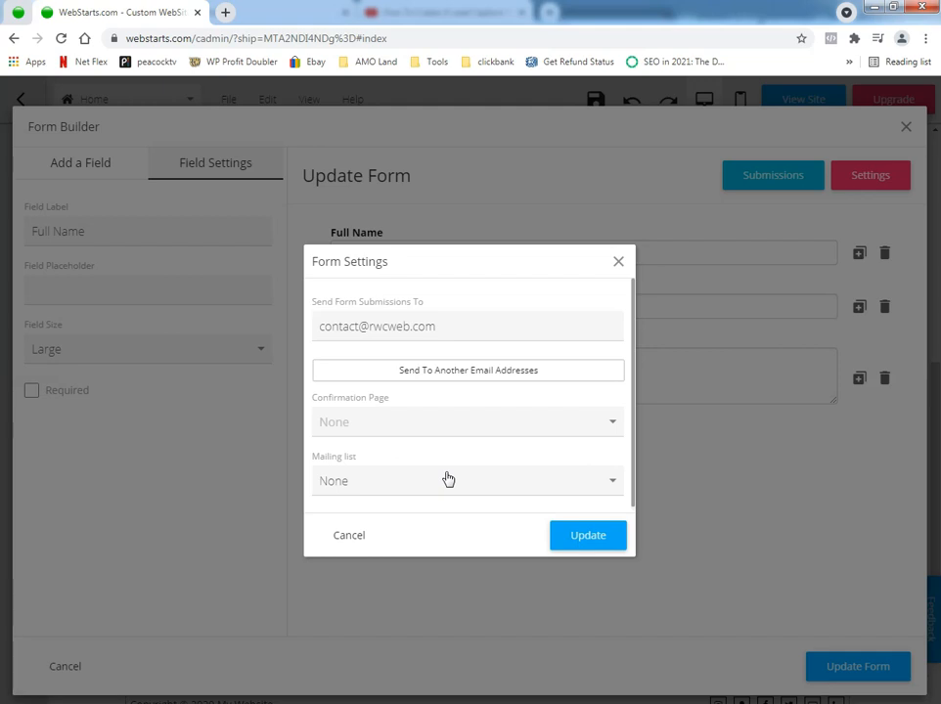
click(445, 418)
click(382, 492)
click(402, 479)
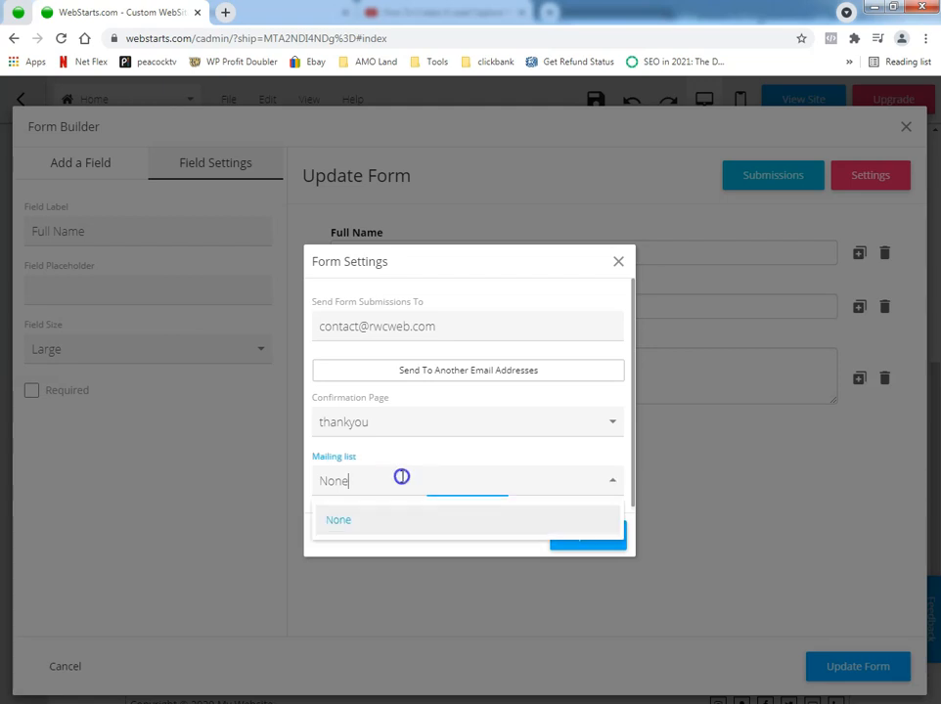
click(557, 449)
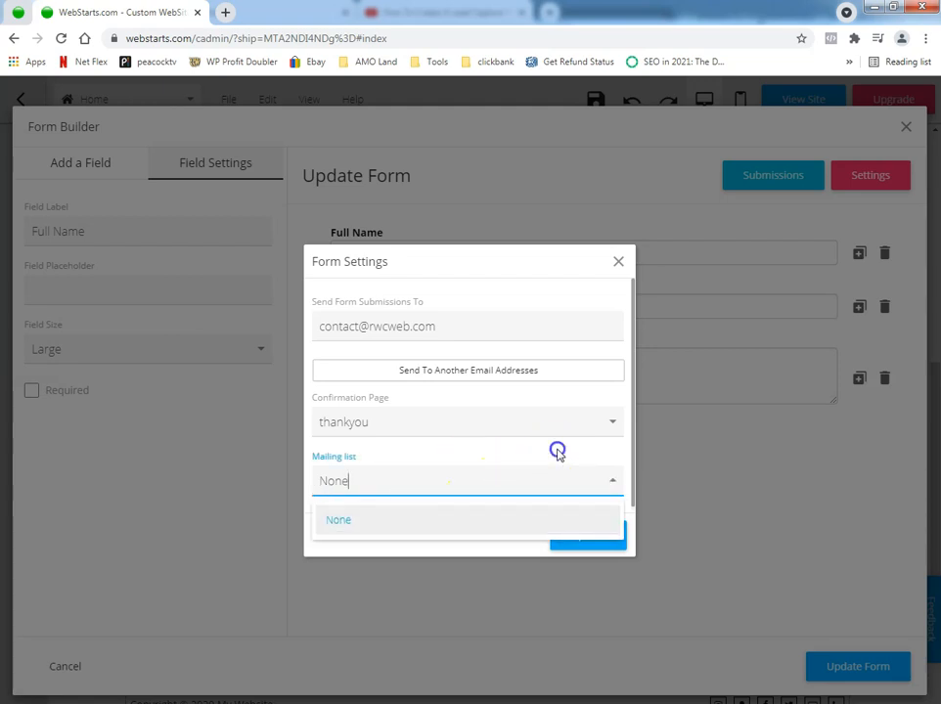
click(578, 533)
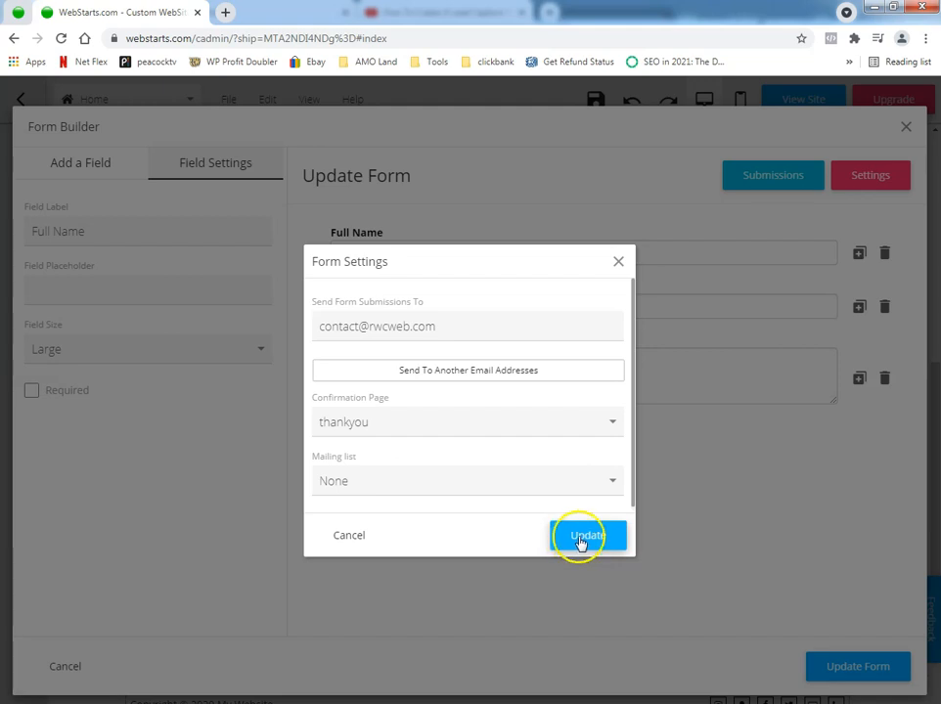
Apply the contact form's settings, update the form and save the Home page
click(579, 539)
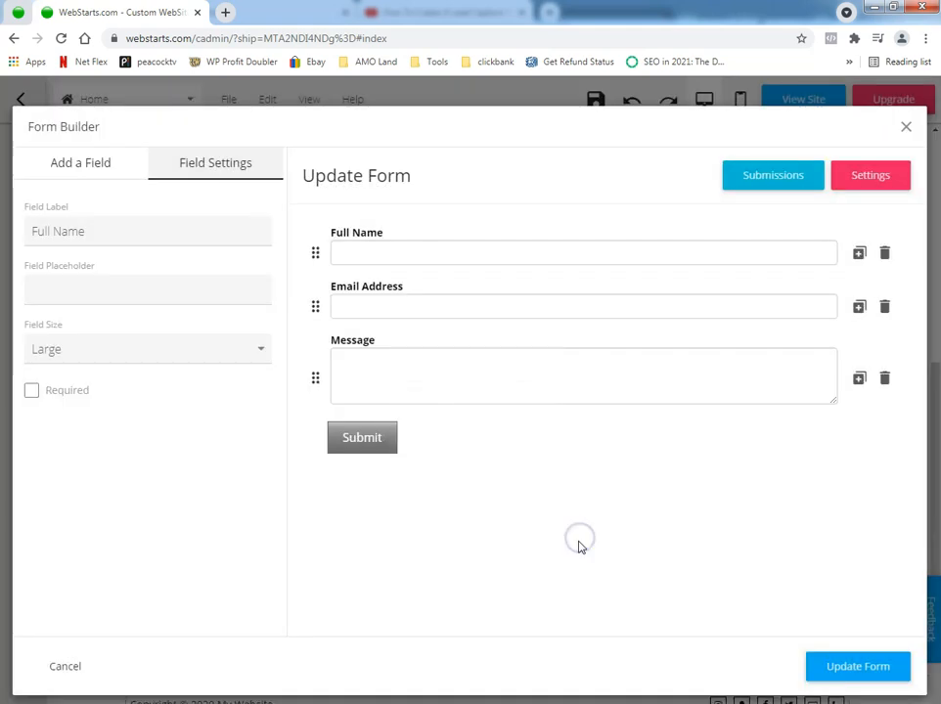
click(830, 666)
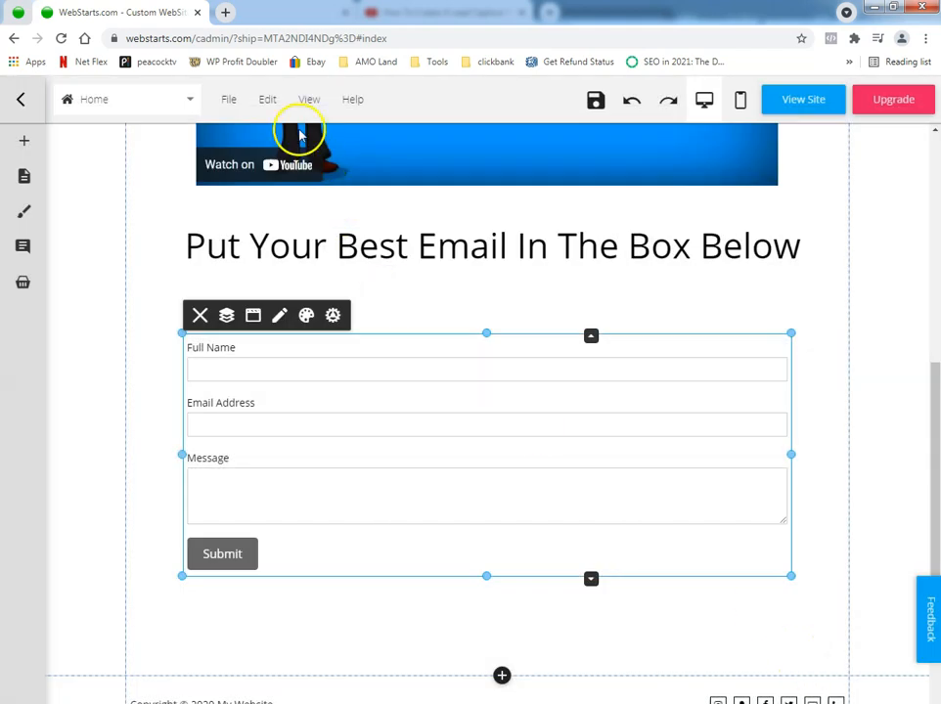
click(602, 113)
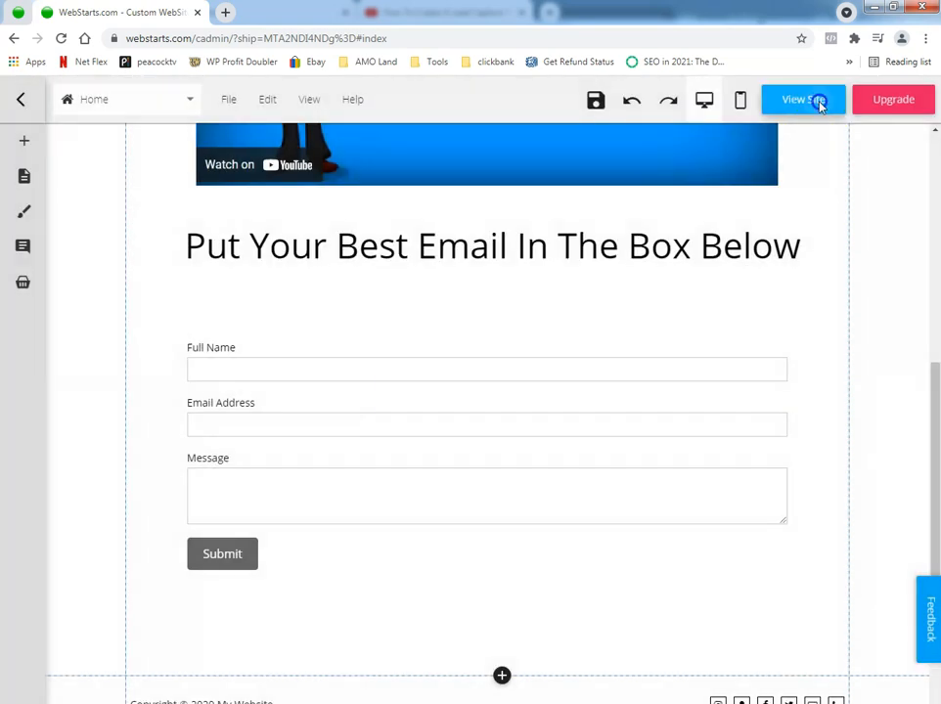
Open the published site and submit its contact form with a first name, an e-mail address and the message "hi mom"
click(804, 100)
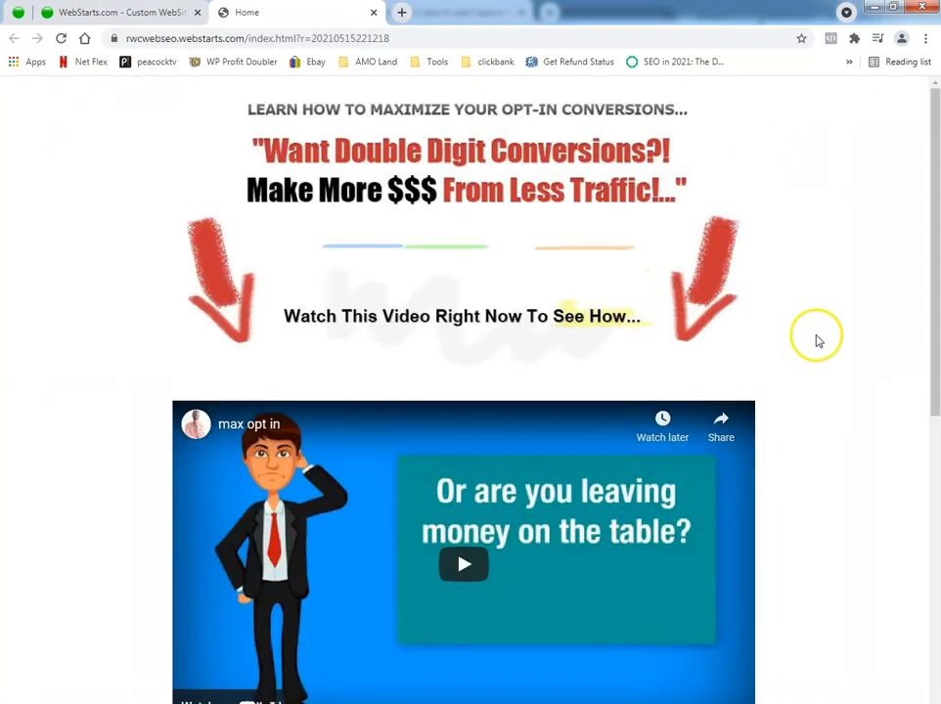
scroll(819, 340, down, 6)
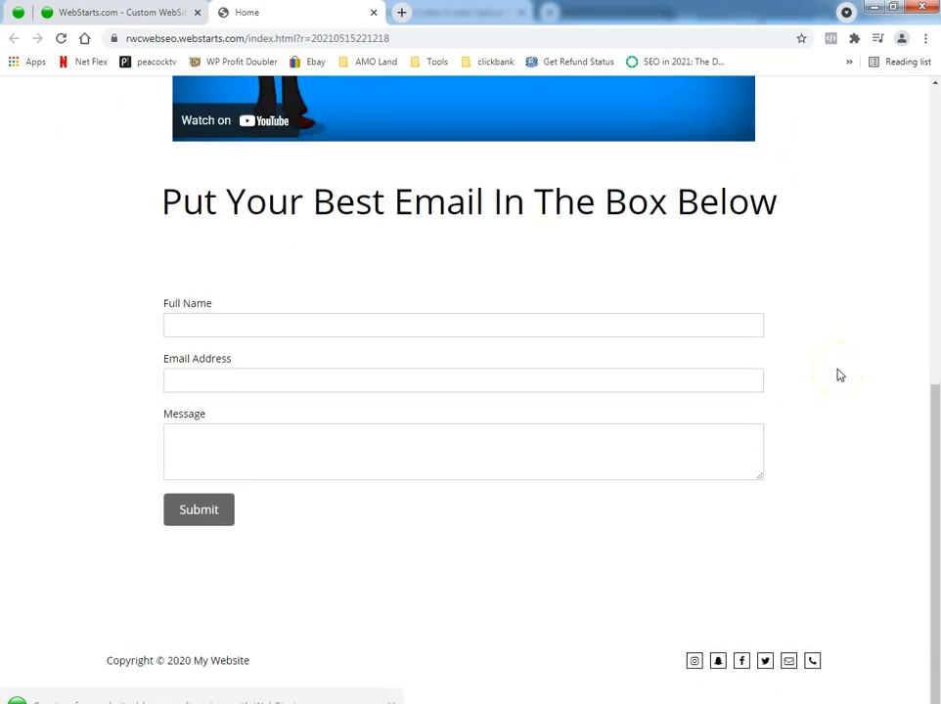
click(317, 326)
key(Tab)
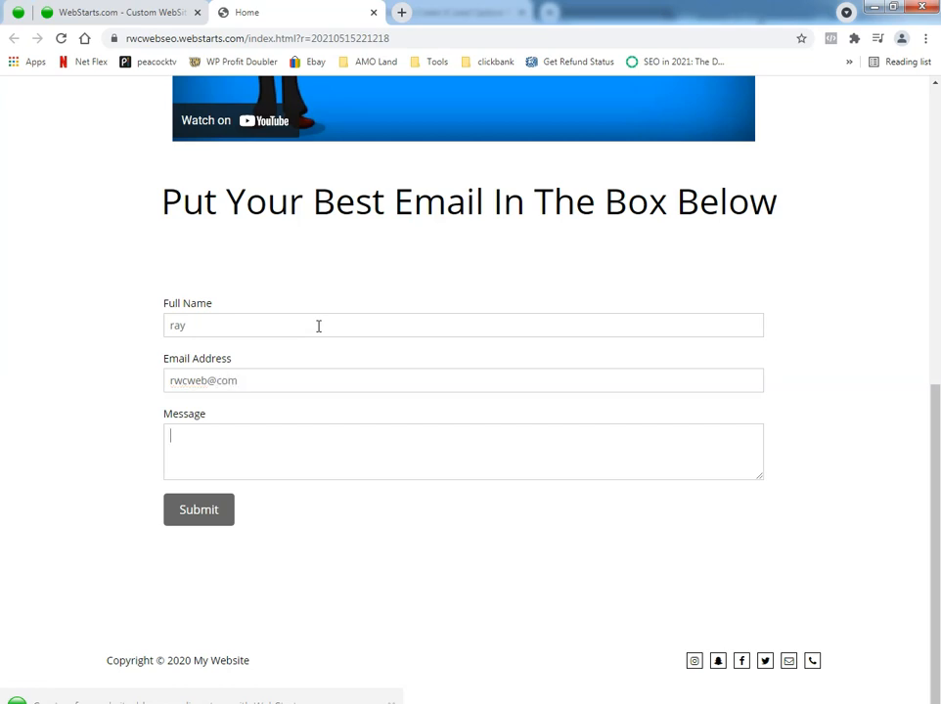
text(hi mom)
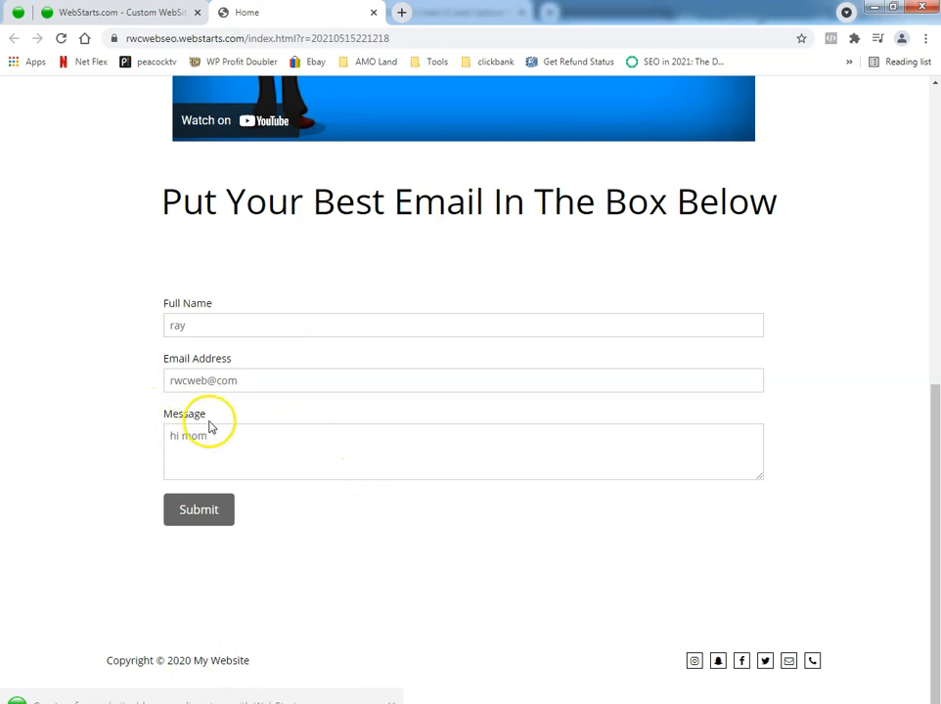
click(215, 510)
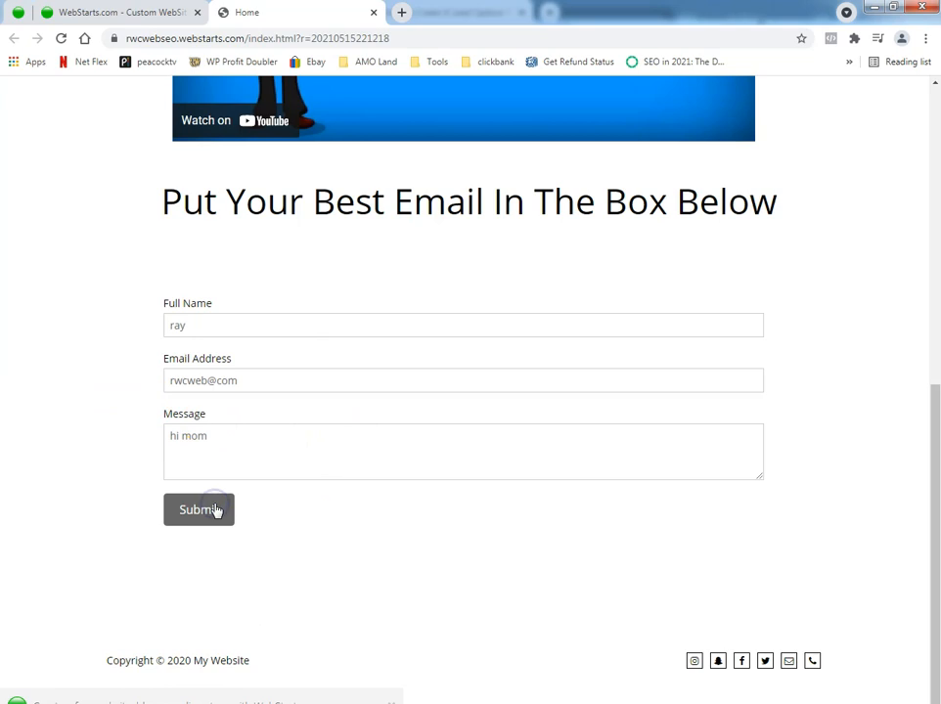
click(191, 516)
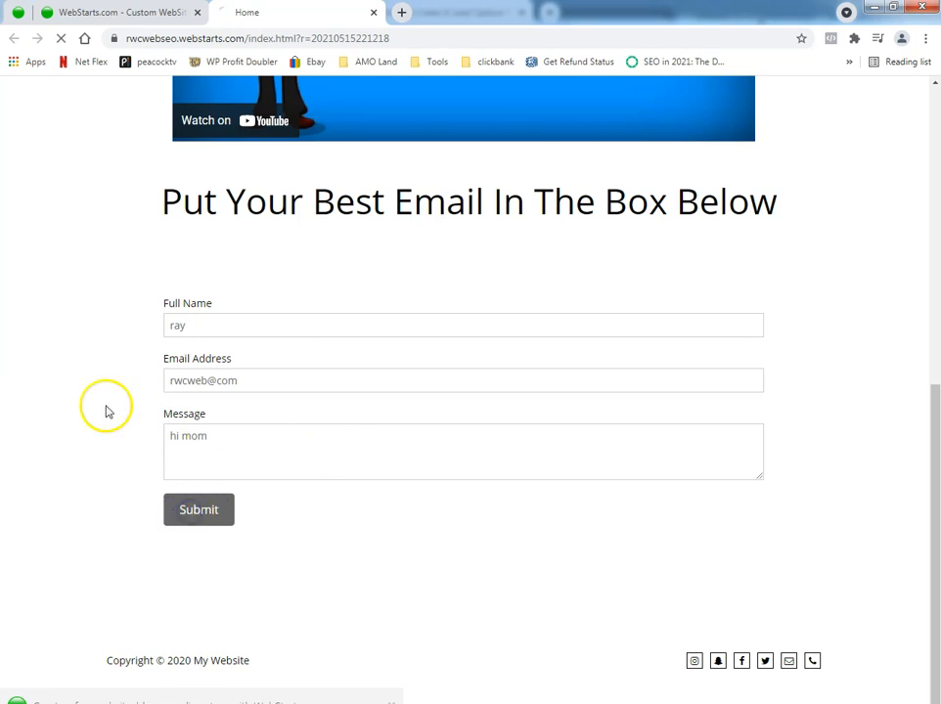
Complete the "I'm not a robot" verification and submit it to continue to the thank-you page
scroll(108, 307, up, 6)
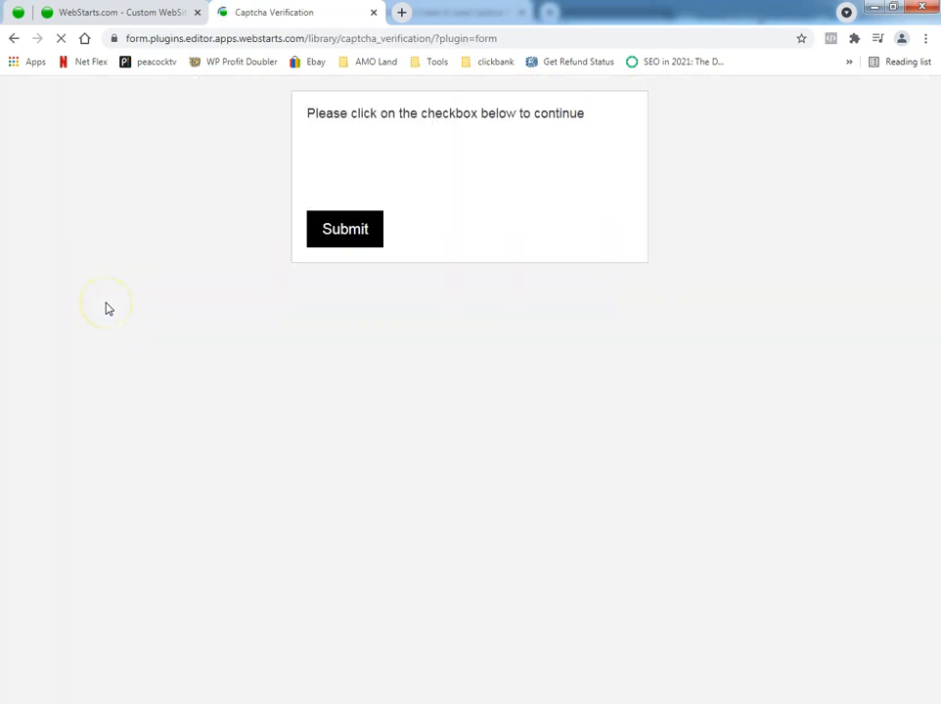
click(327, 178)
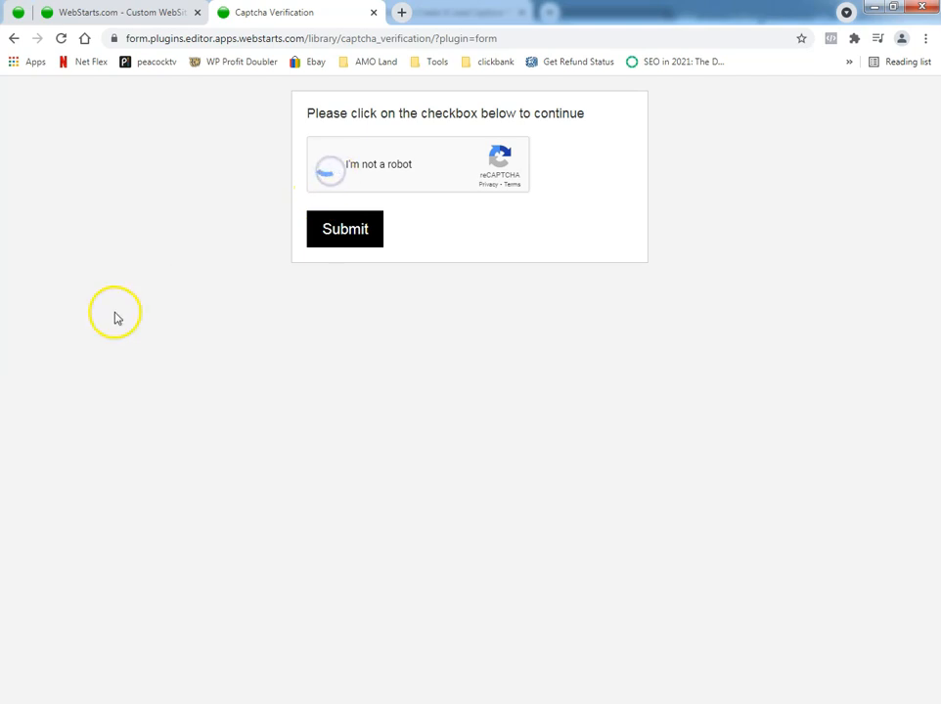
click(347, 242)
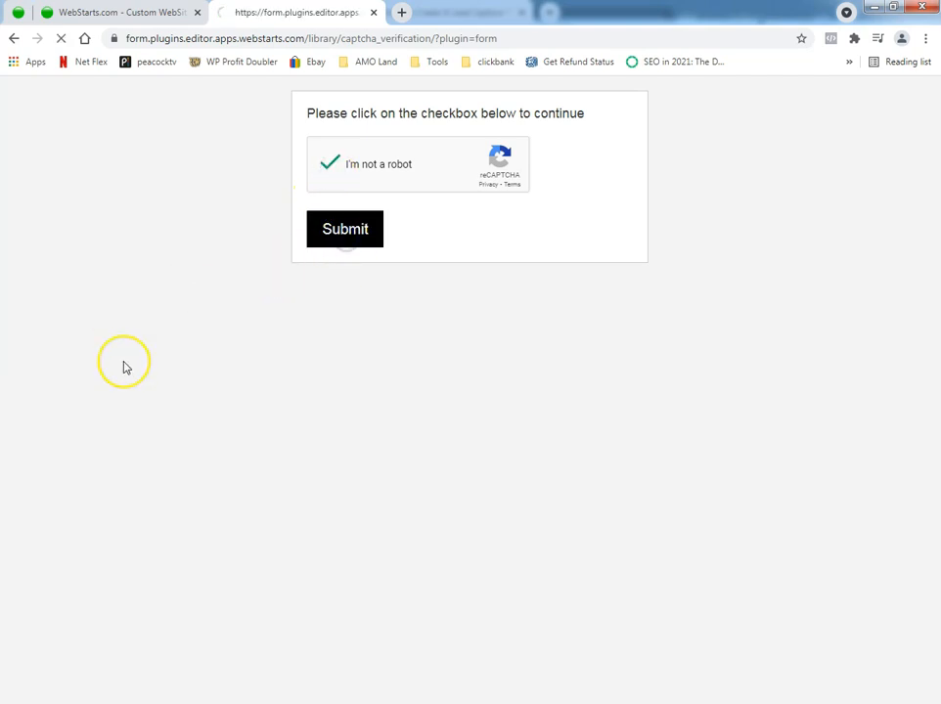
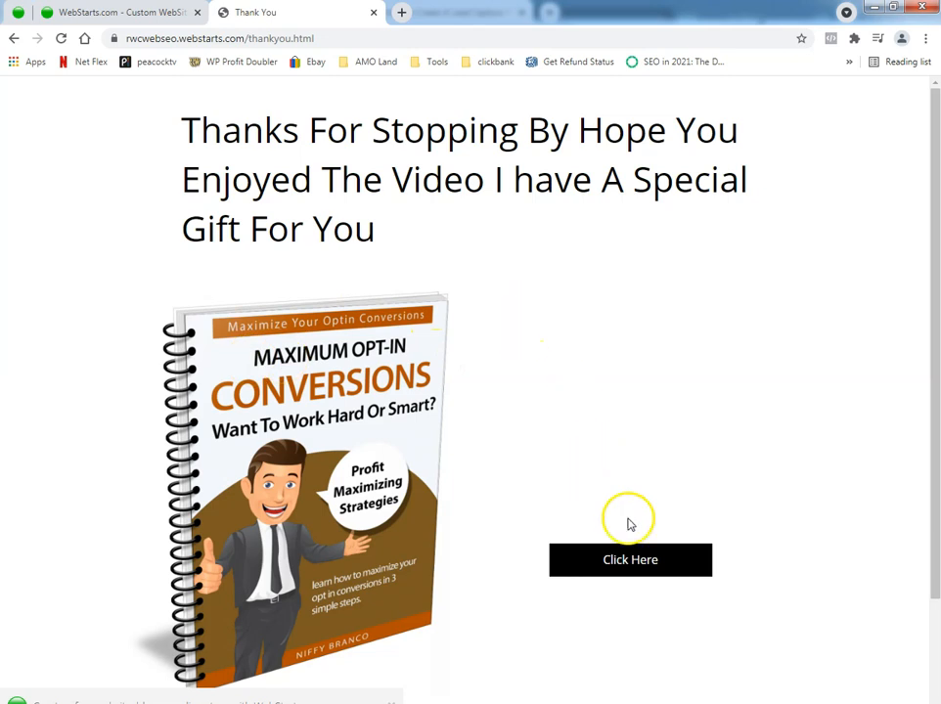
Test the thank-you page's Click Here button and skim the gift PDF that it links to
click(638, 563)
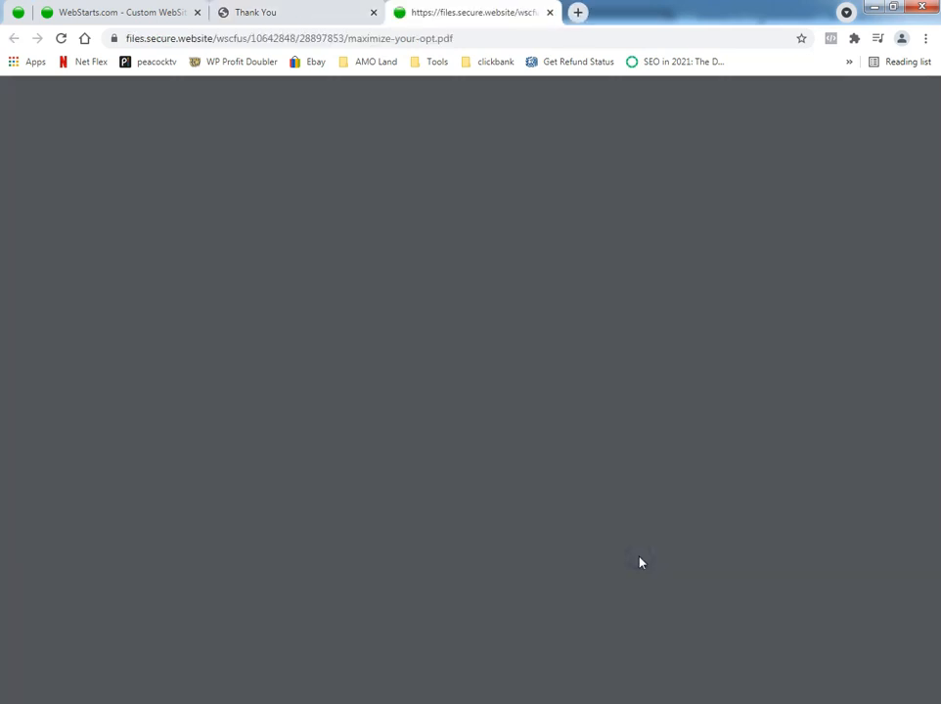
scroll(763, 442, down, 10)
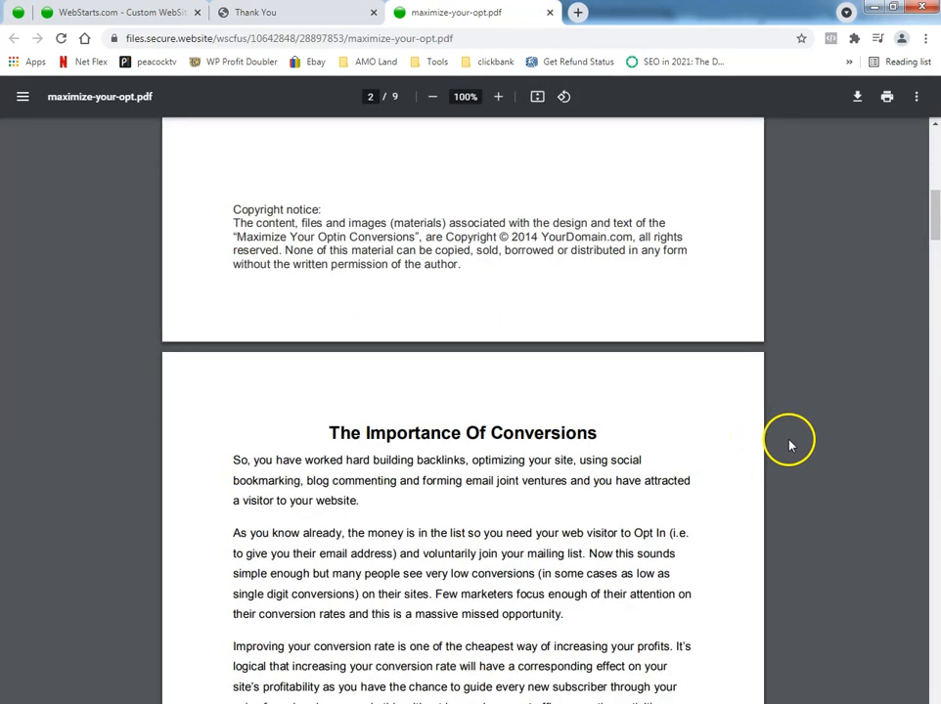
scroll(795, 445, down, 10)
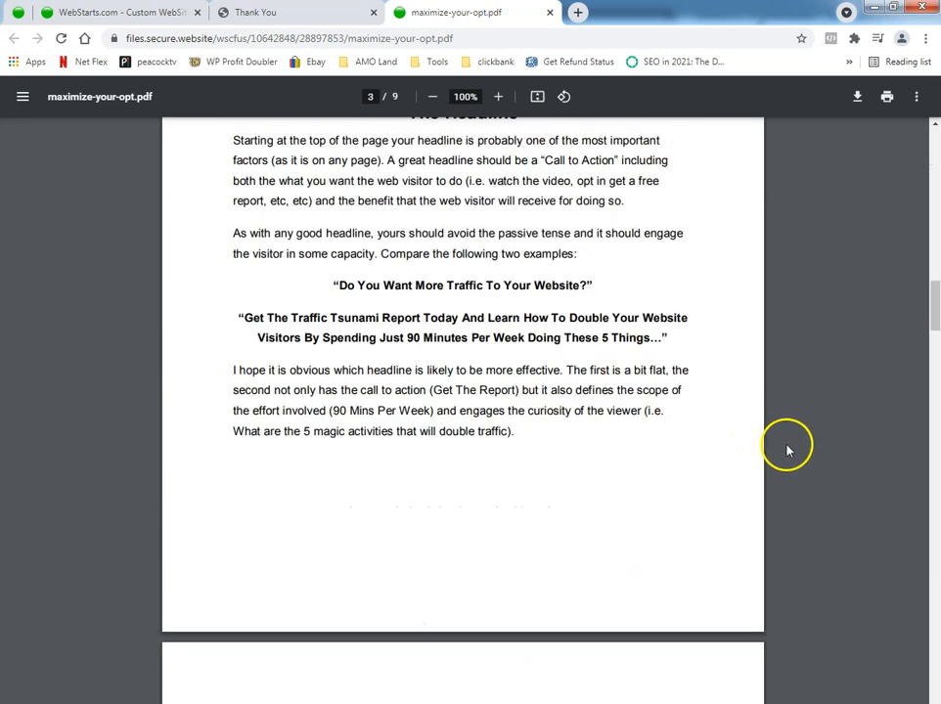
scroll(783, 455, up, 10)
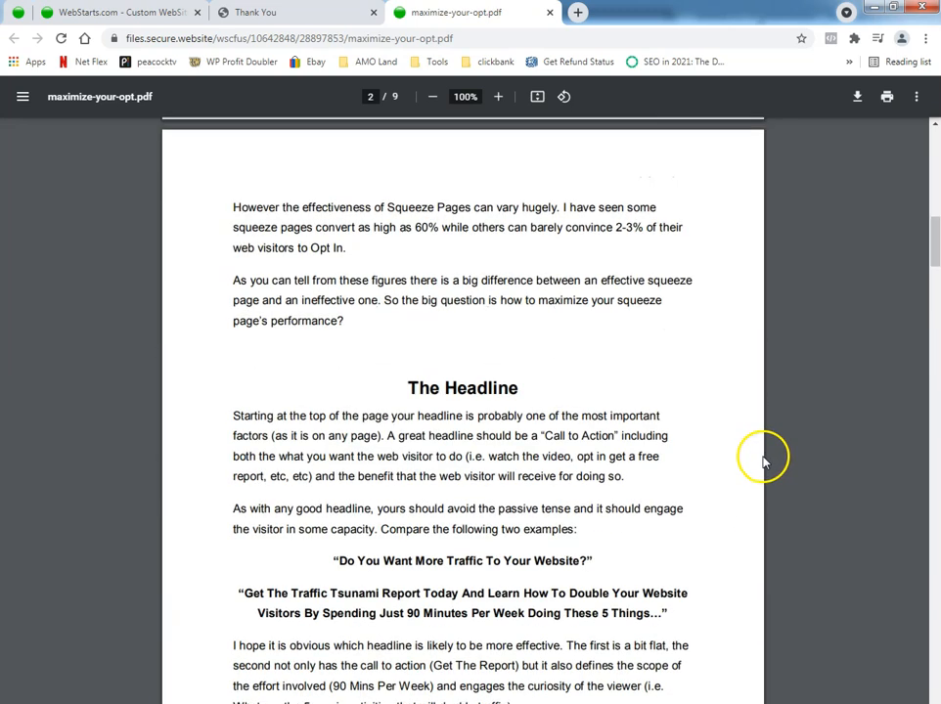
scroll(762, 461, up, 10)
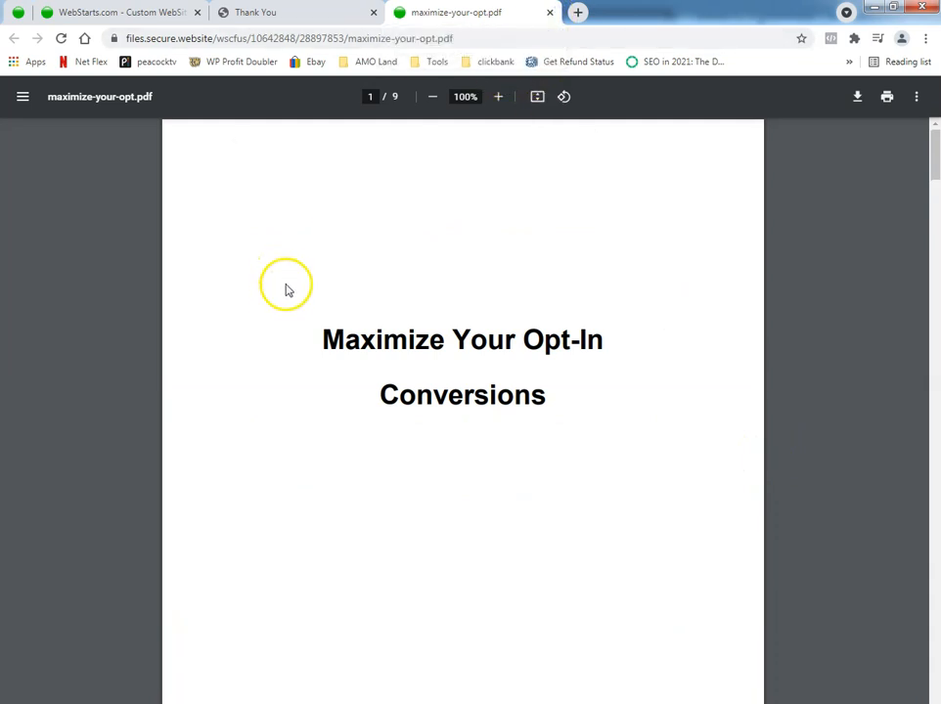
Switch to the WebStarts pricing page, go to the site's home page and look through it
click(127, 14)
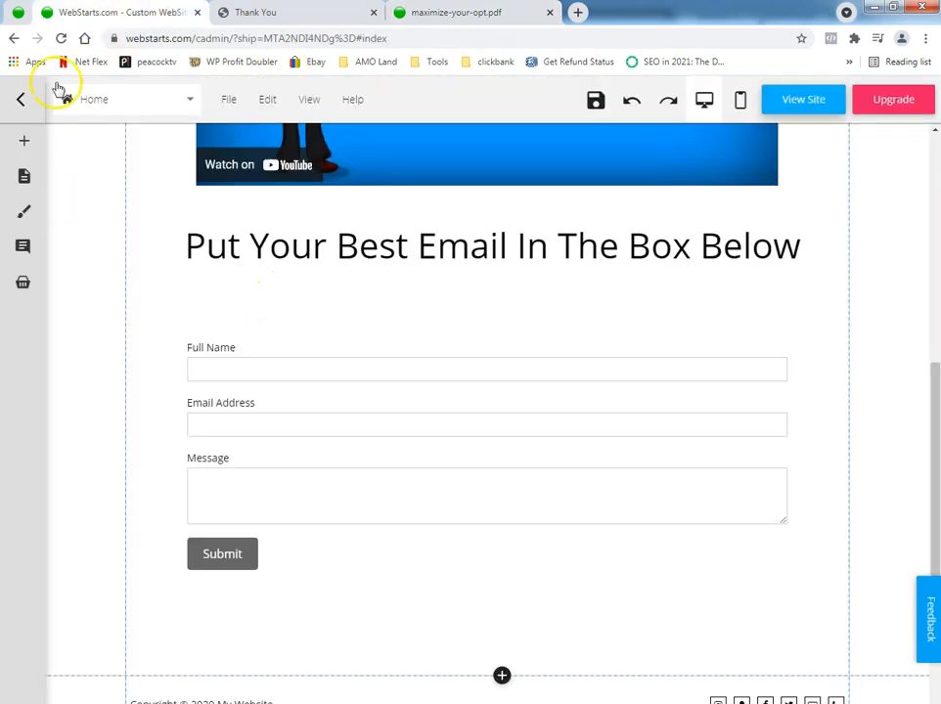
click(15, 13)
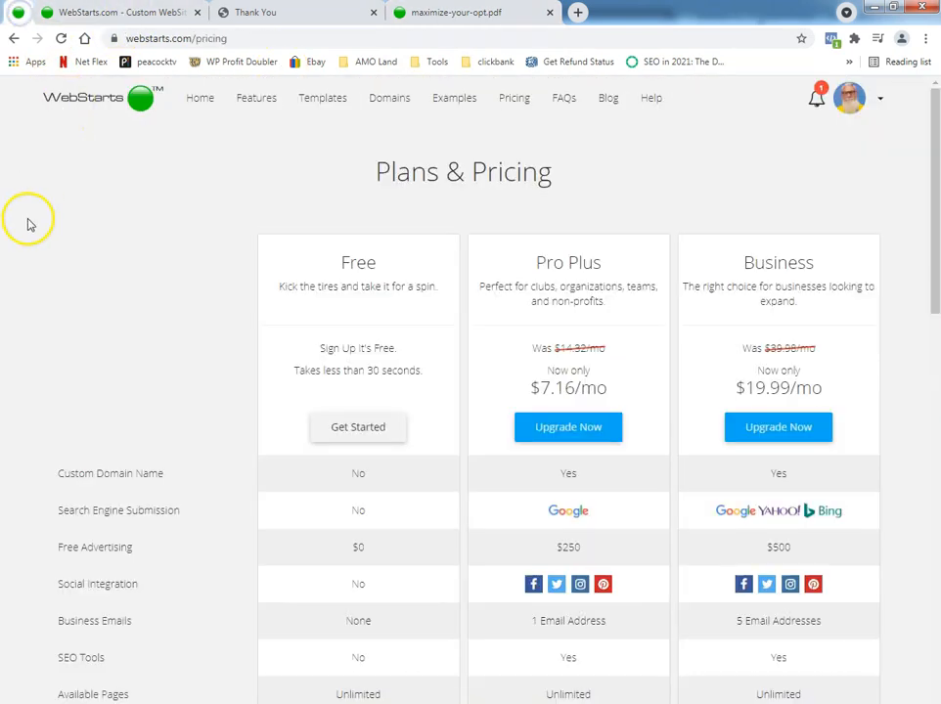
click(77, 120)
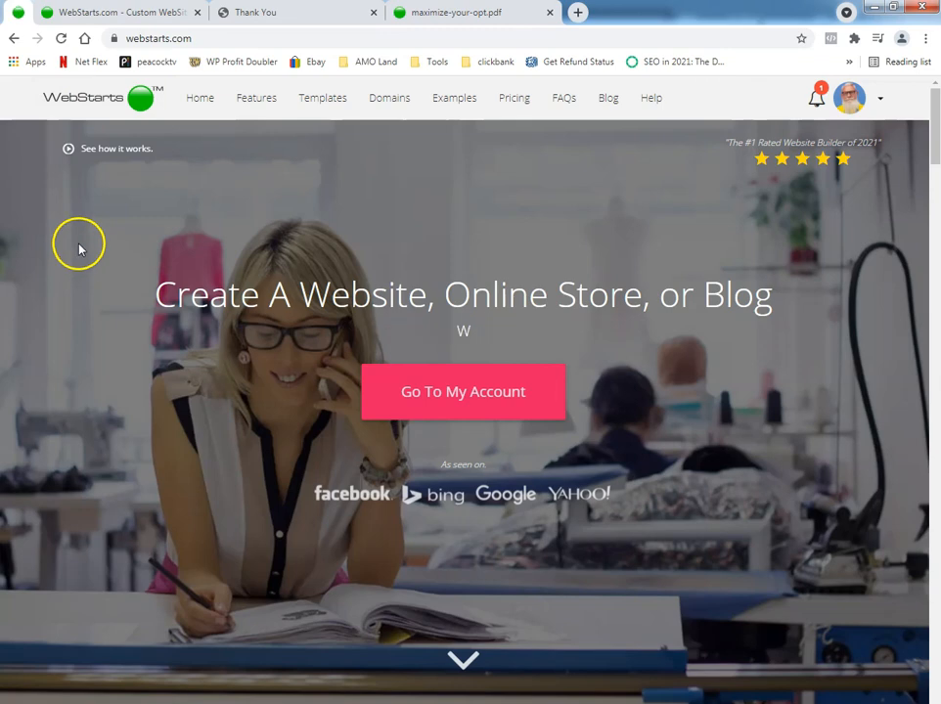
scroll(79, 250, down, 15)
scroll(99, 295, up, 15)
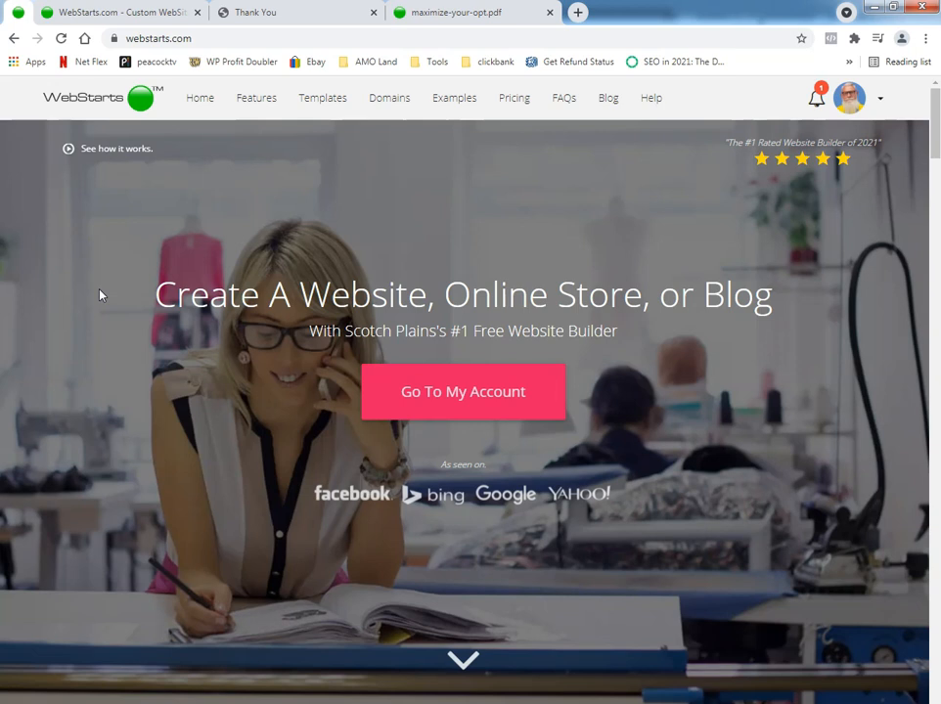
Return to the published thank-you page and review it from the heading down to the footer
click(266, 14)
scroll(158, 183, down, 2)
scroll(160, 183, up, 2)
scroll(148, 196, down, 2)
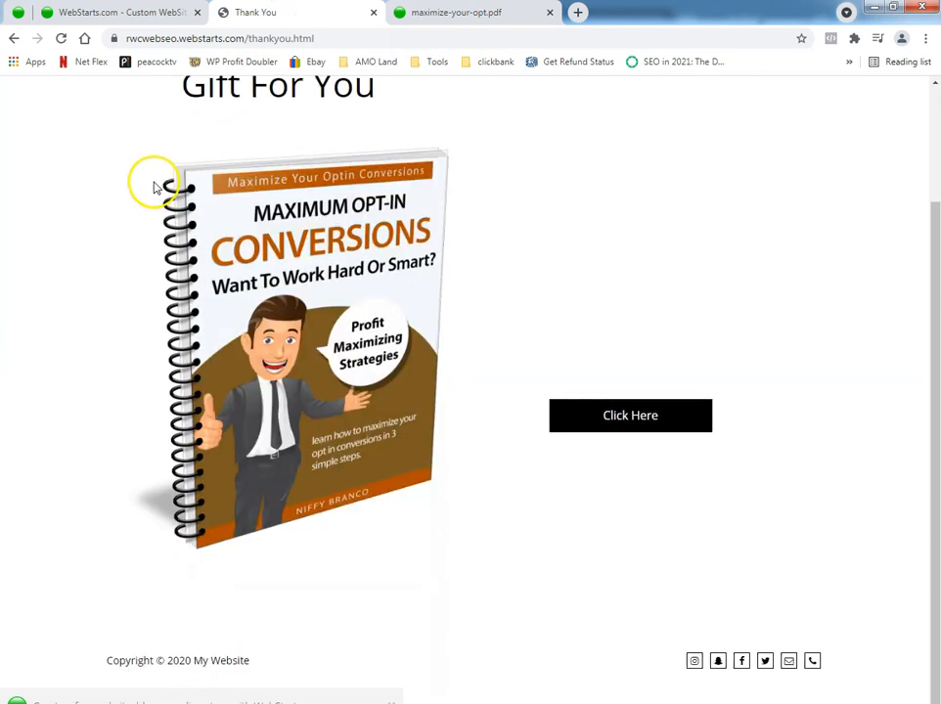
scroll(162, 190, up, 2)
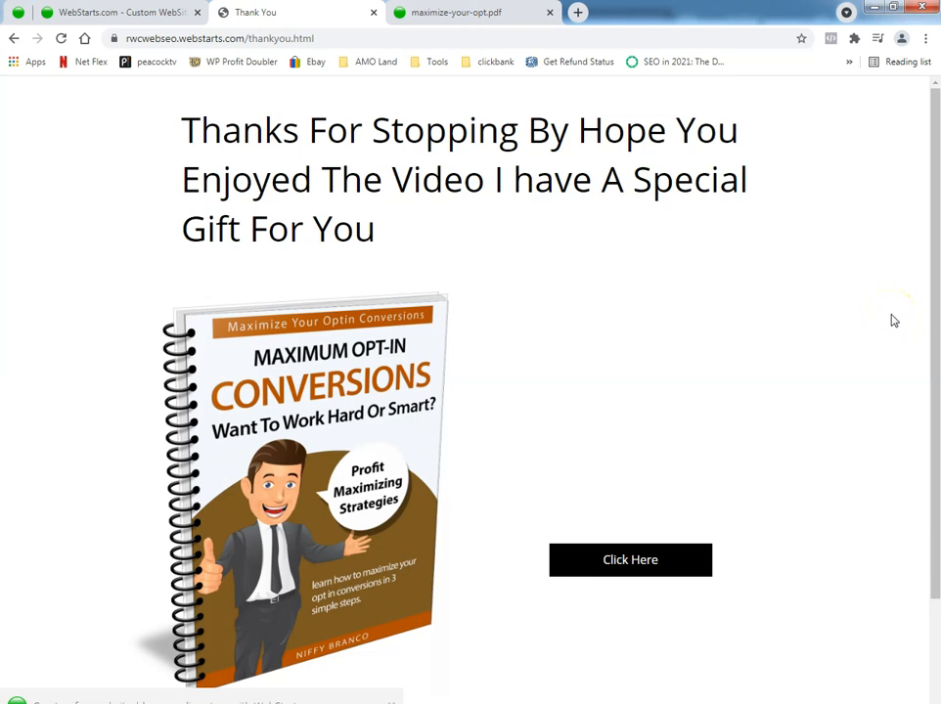
Open the gift PDF again with the Click Here button, skim it and close that copy
click(626, 565)
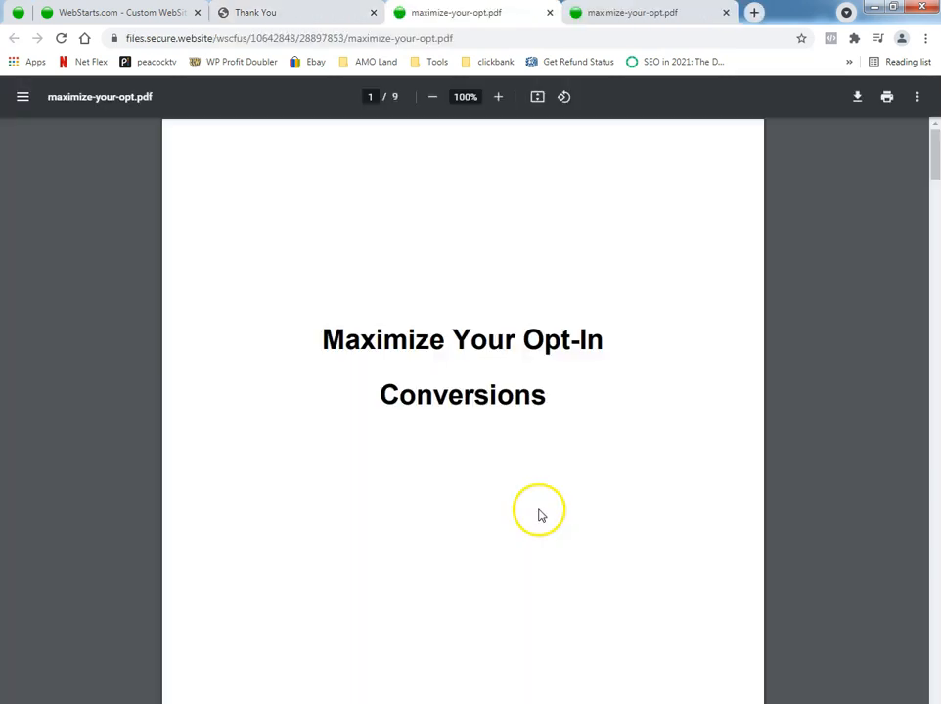
scroll(615, 470, down, 15)
scroll(639, 440, up, 15)
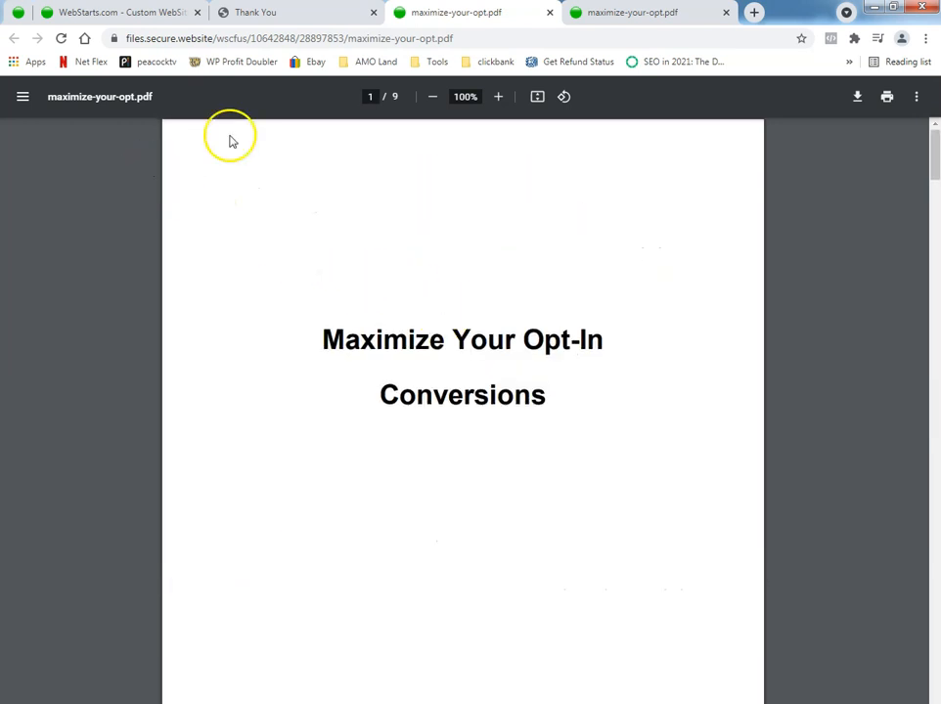
click(547, 13)
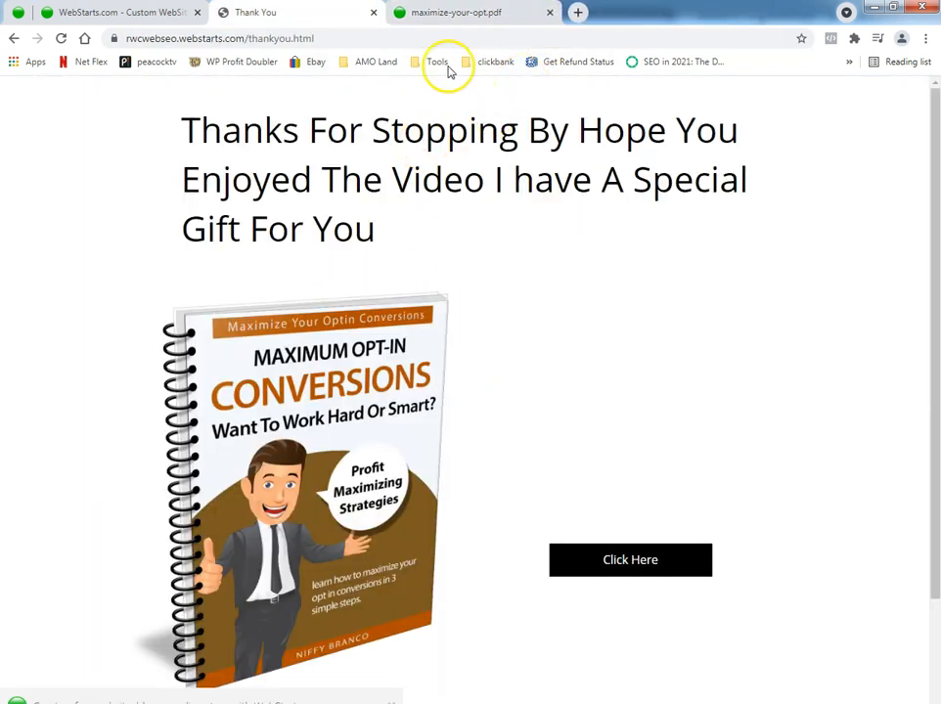
Review the Home page in the editor from headline to contact form, and switch back to the published thank-you page
click(132, 13)
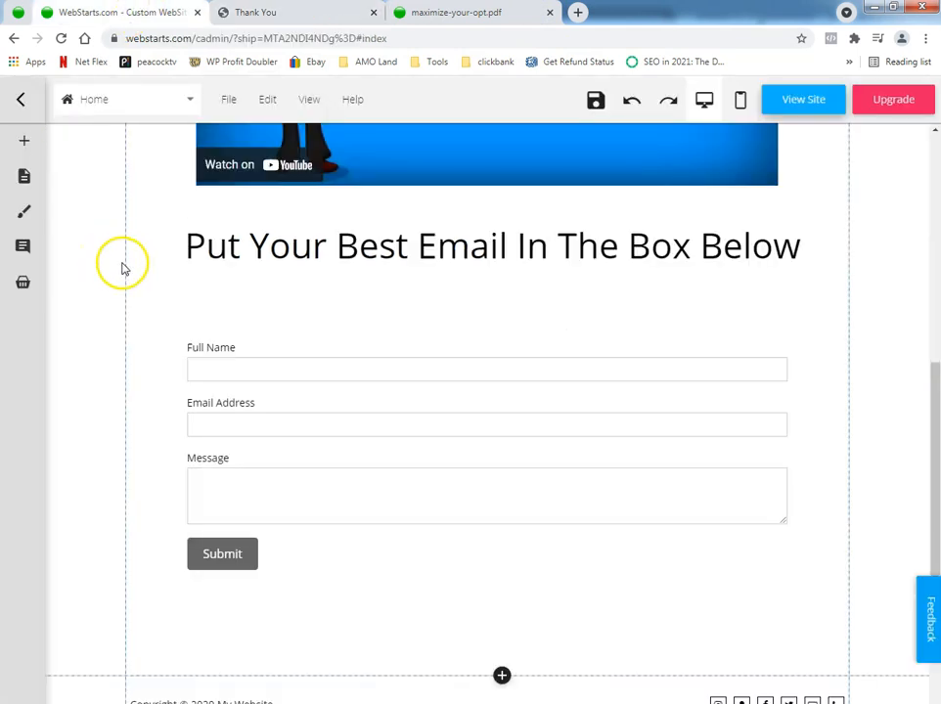
scroll(123, 268, up, 6)
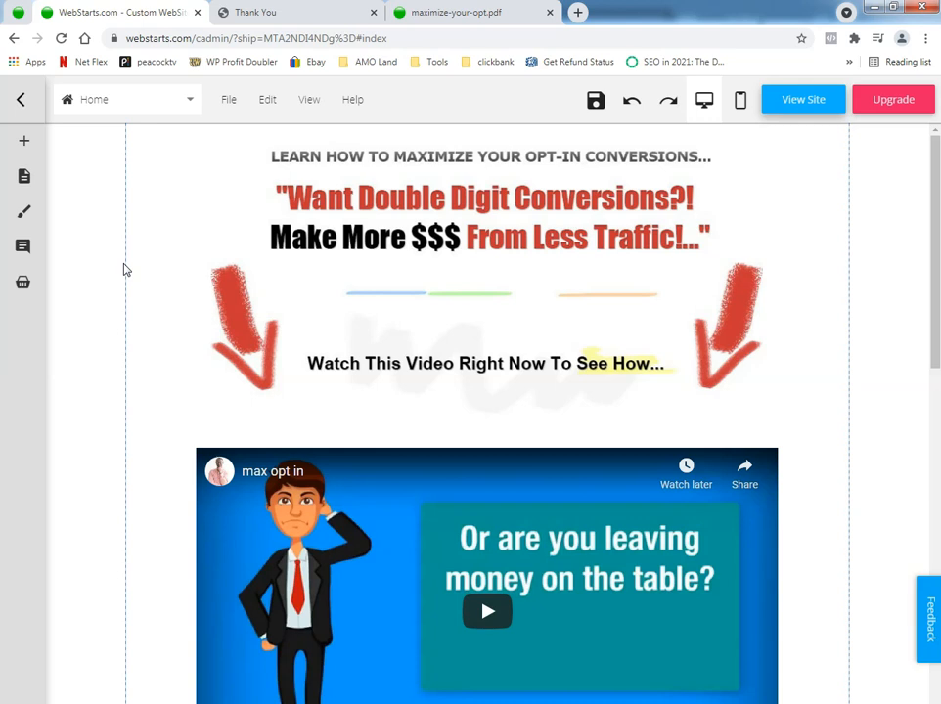
scroll(126, 267, down, 6)
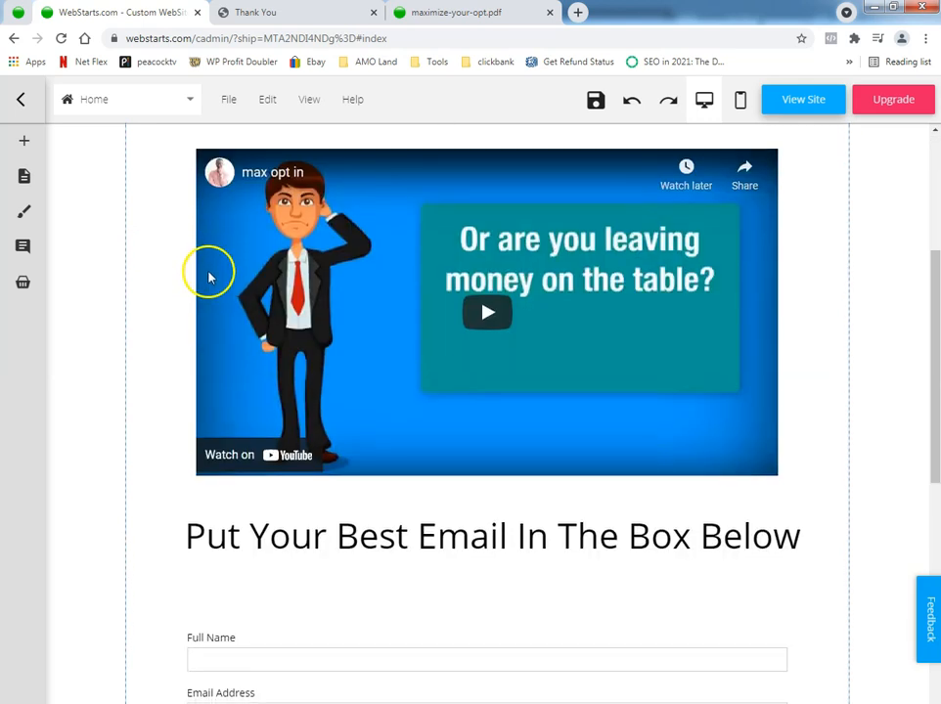
scroll(199, 294, down, 2)
scroll(195, 298, up, 8)
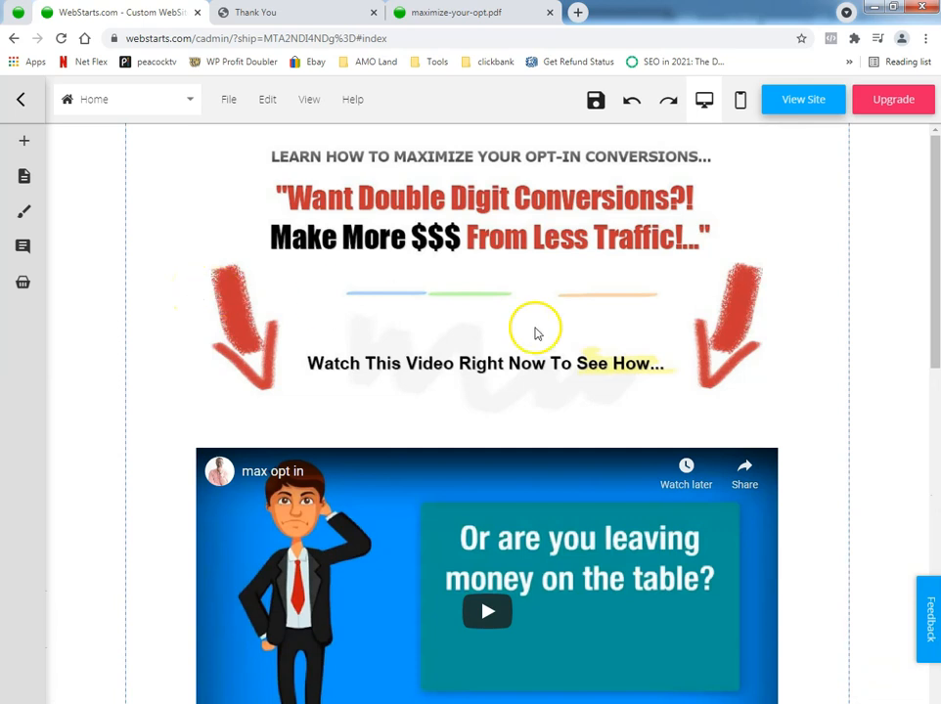
scroll(799, 358, down, 3)
scroll(825, 364, down, 4)
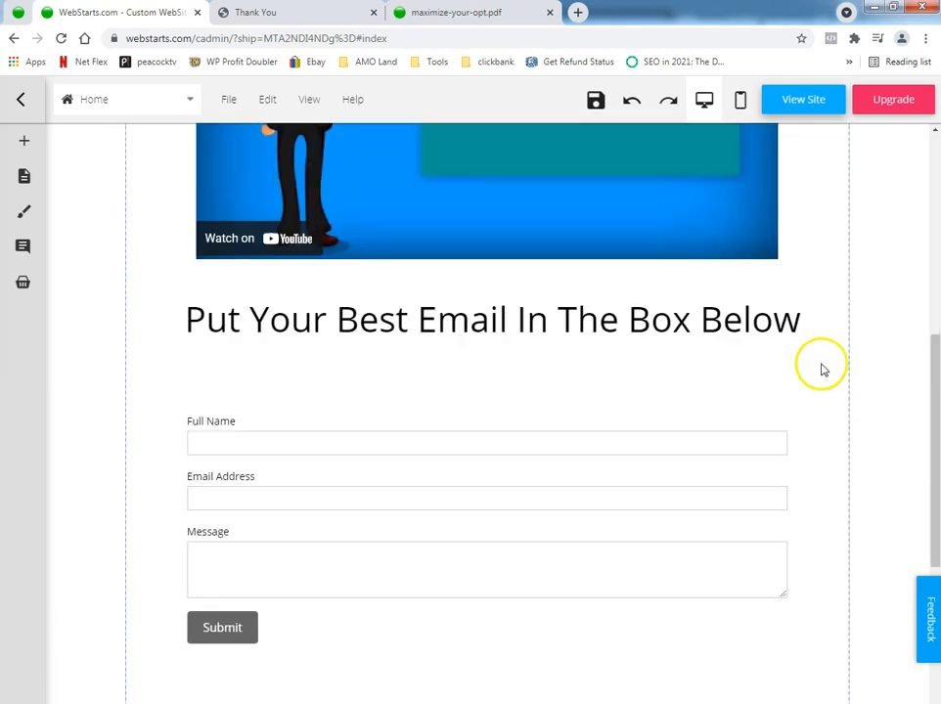
scroll(822, 367, up, 6)
scroll(829, 372, up, 1)
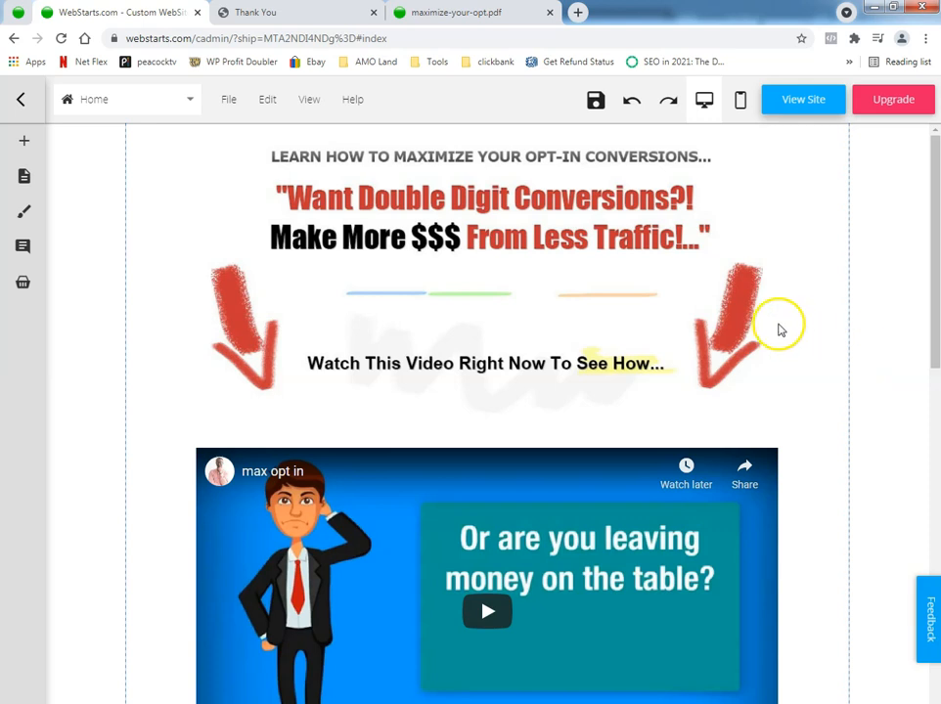
scroll(824, 352, down, 5)
scroll(824, 357, up, 5)
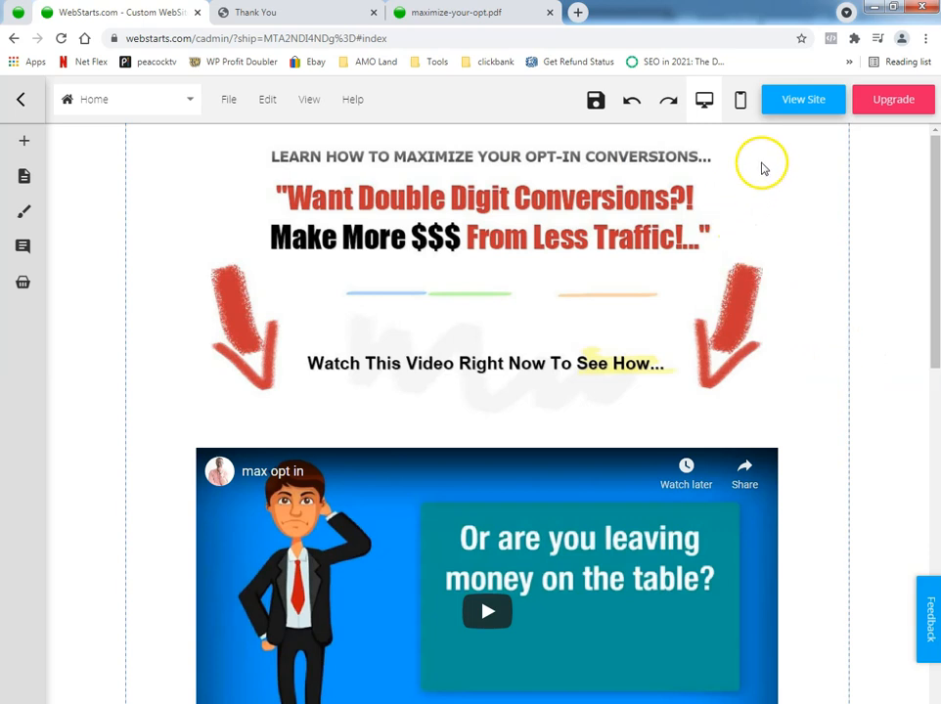
click(284, 13)
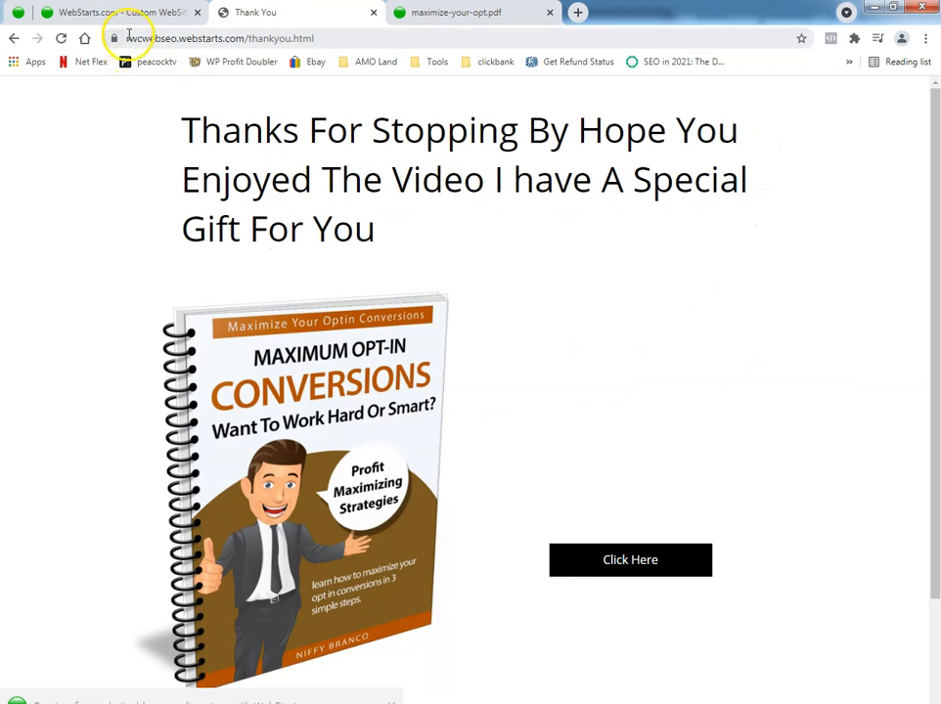
Test the Facebook link in the thank-you page footer, and close both the Facebook page and the gift PDF
click(124, 40)
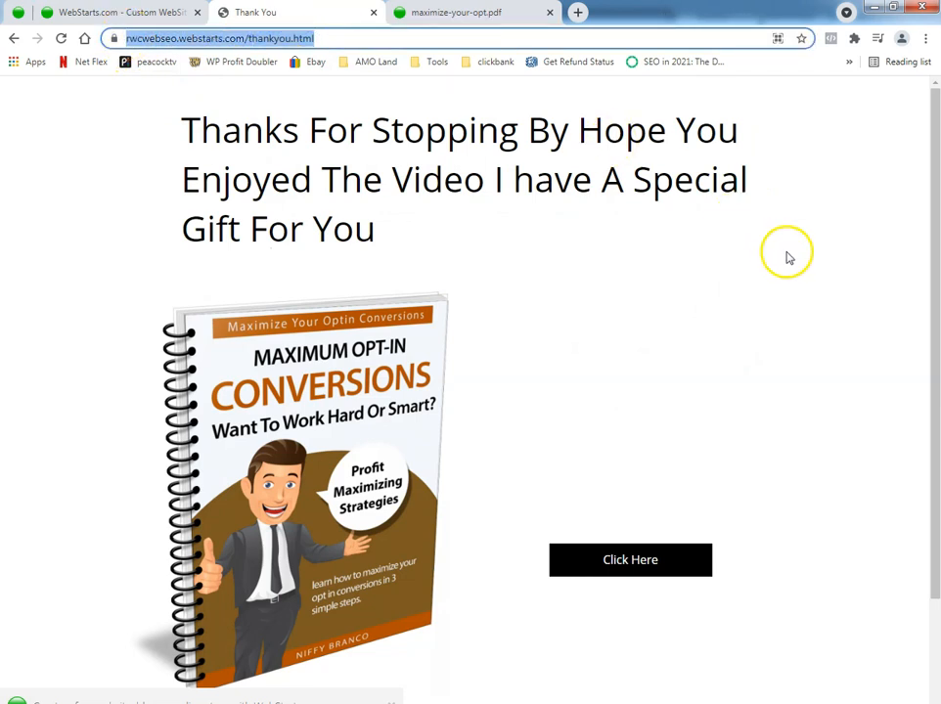
scroll(738, 303, down, 2)
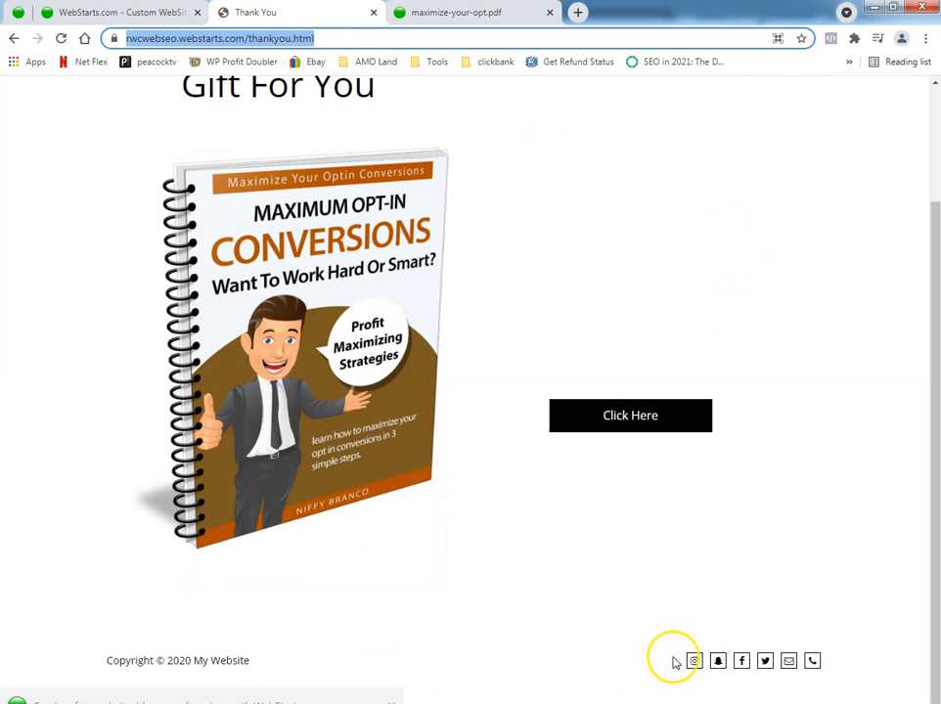
click(740, 664)
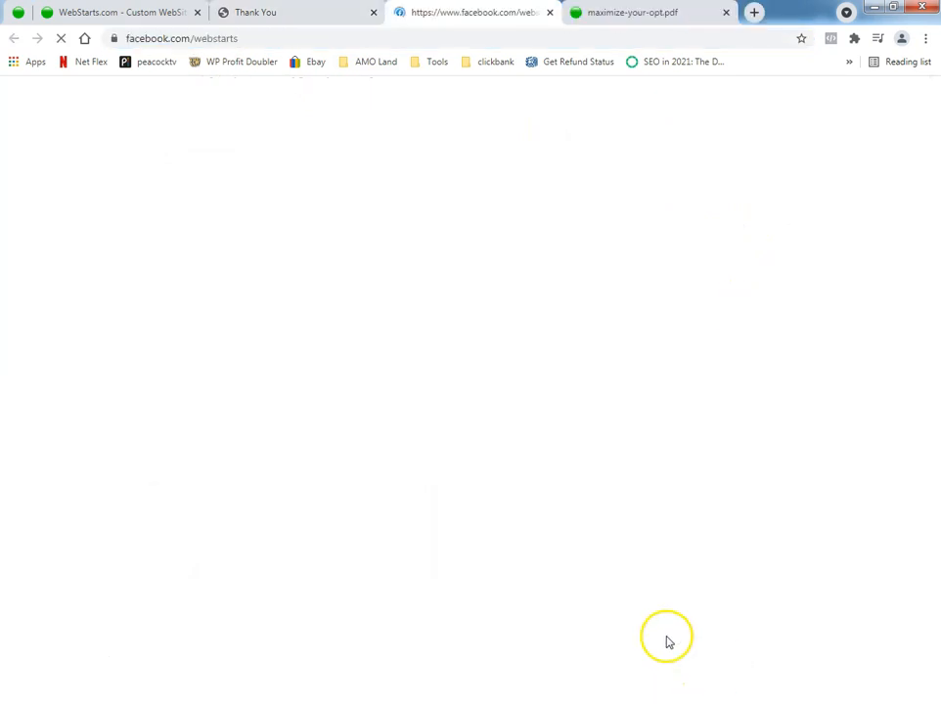
middle_click(486, 15)
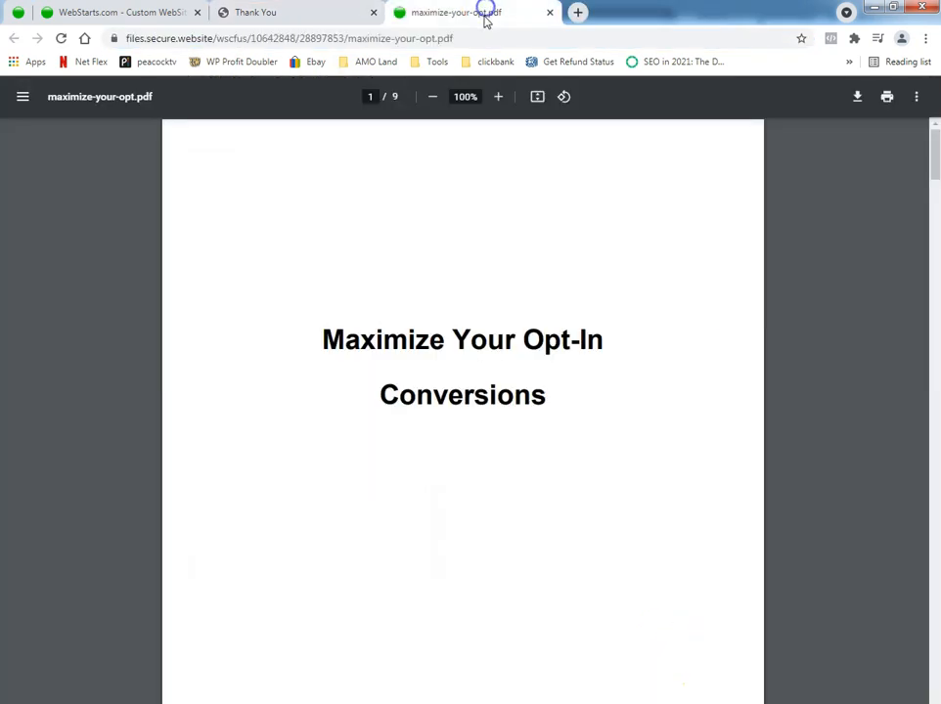
click(550, 12)
Return to the Home page in the WebStarts editor and look at the available site-building options
click(128, 12)
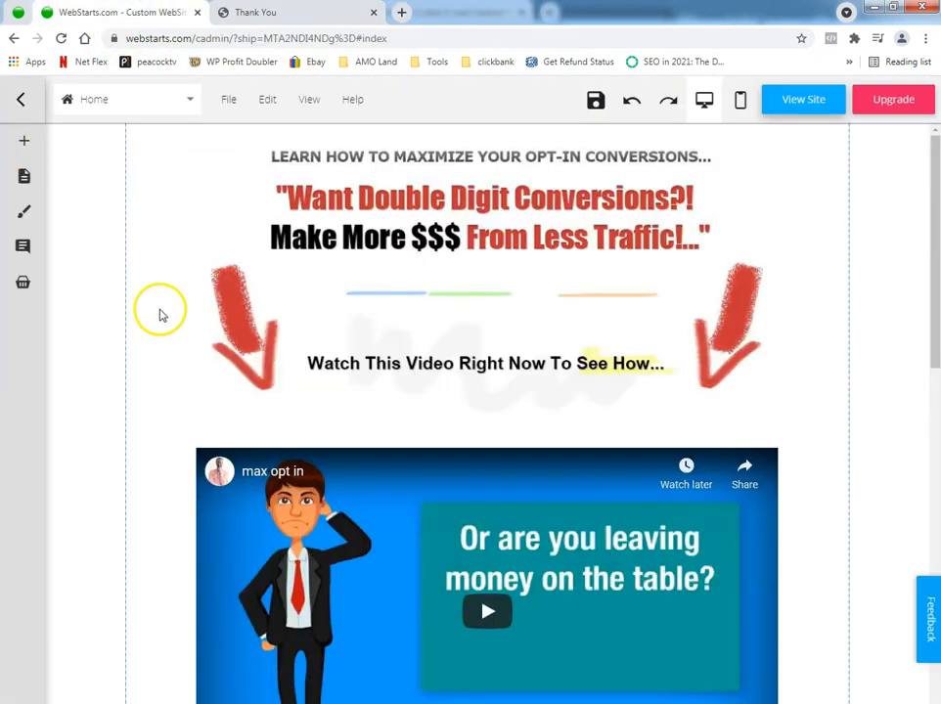
scroll(159, 315, down, 2)
scroll(160, 315, up, 2)
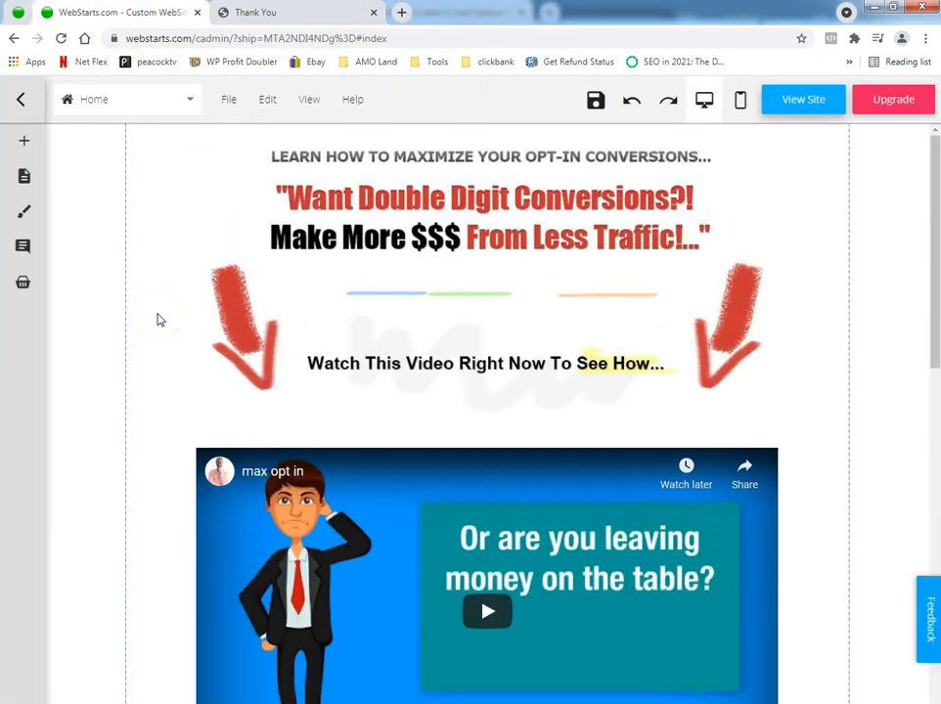
mouse_move(21, 176)
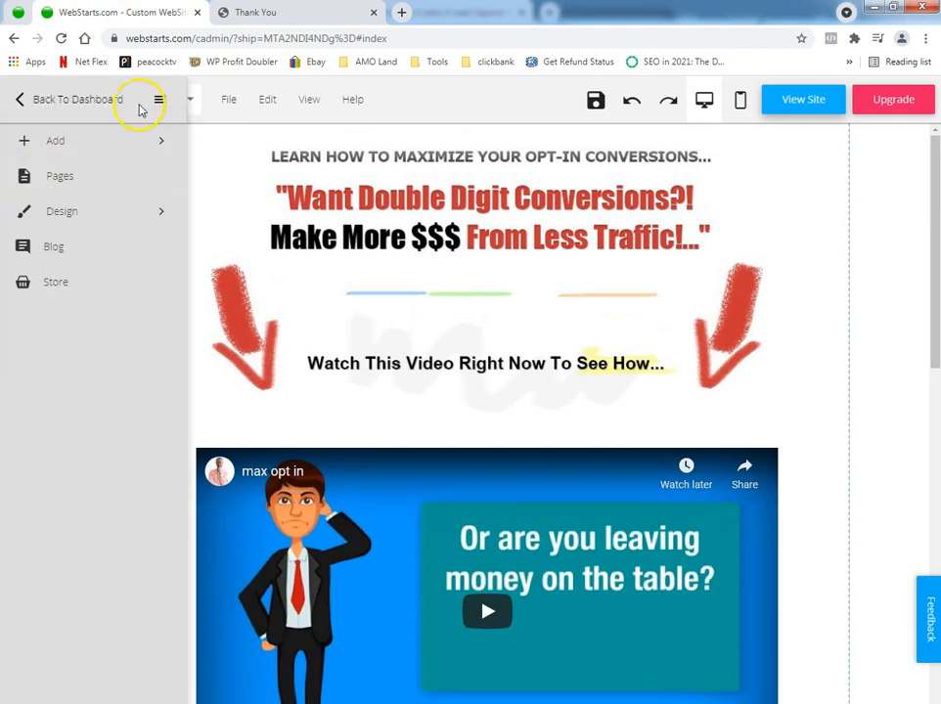
click(17, 14)
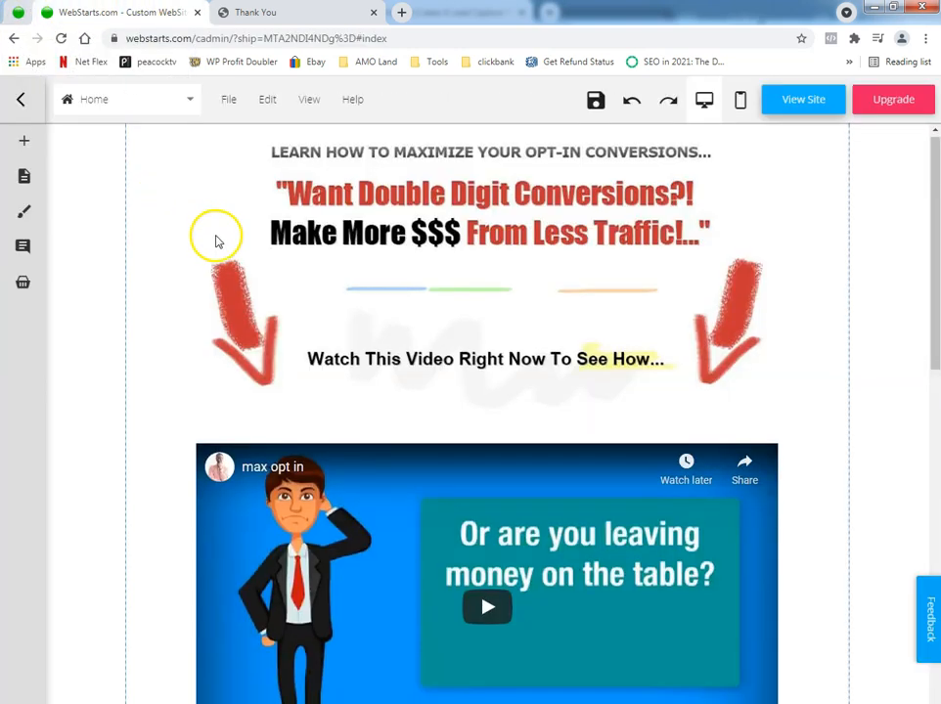
Review the Home page from the headline through the video and email form down to the footer's social links
scroll(219, 240, down, 9)
scroll(219, 247, up, 10)
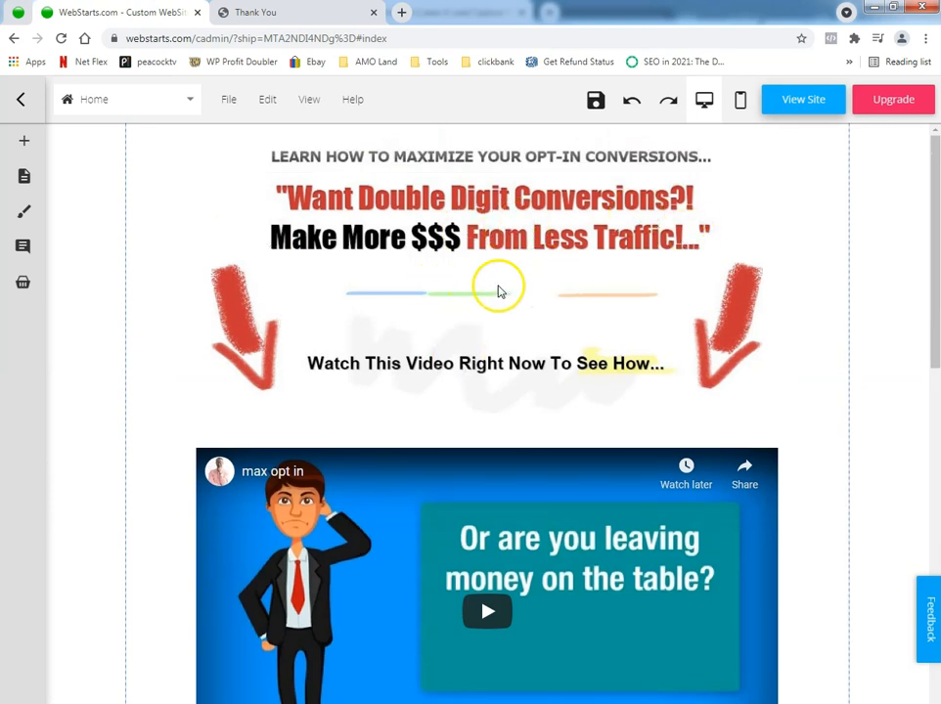
scroll(829, 387, down, 10)
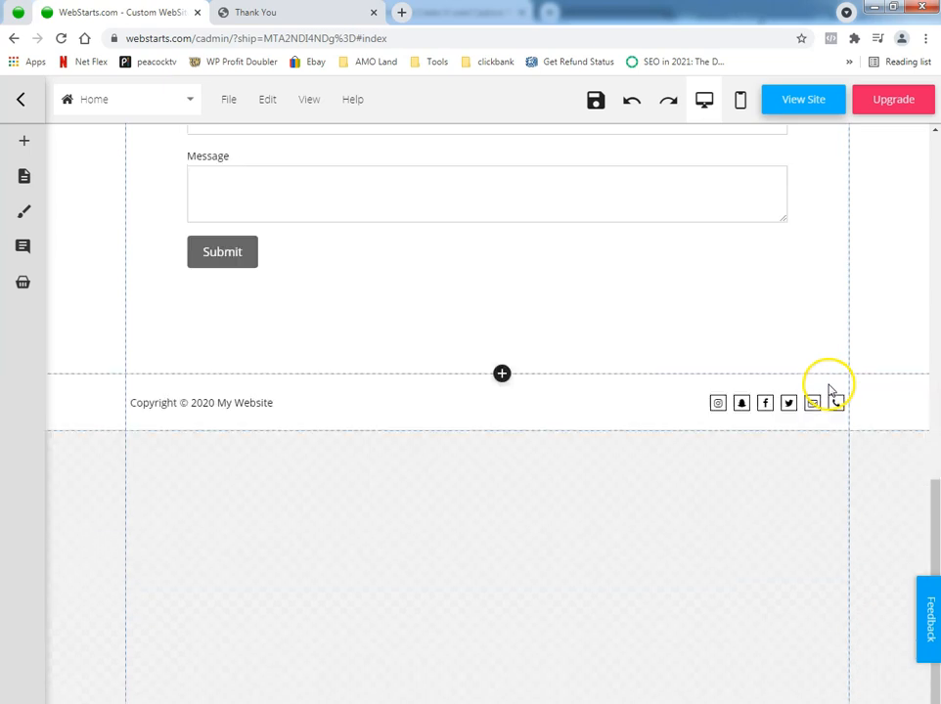
scroll(821, 387, up, 10)
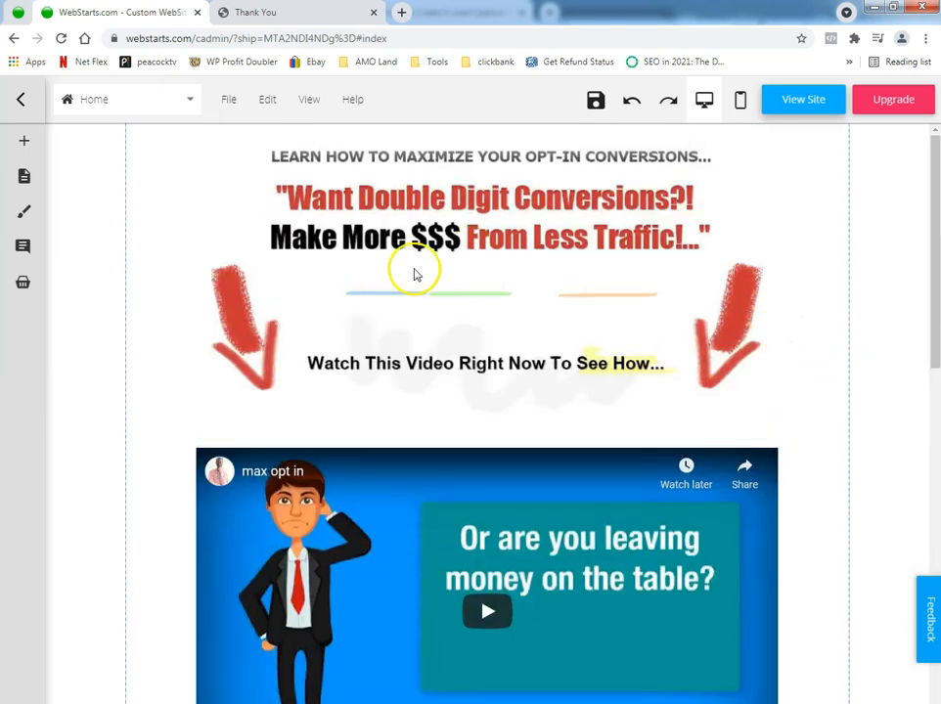
scroll(753, 335, down, 3)
scroll(768, 362, down, 8)
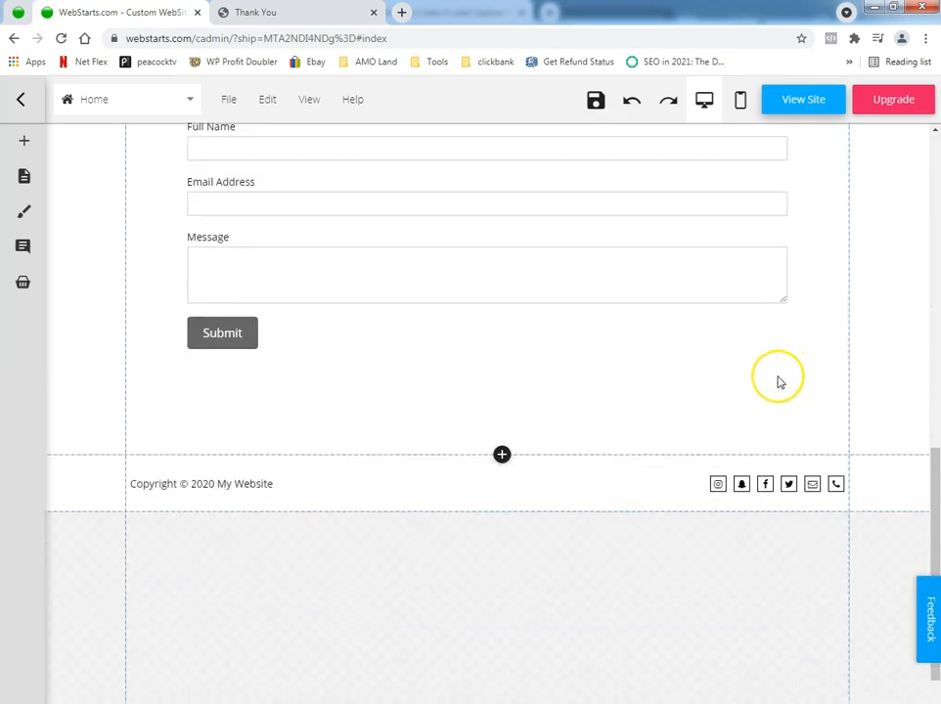
scroll(780, 382, up, 10)
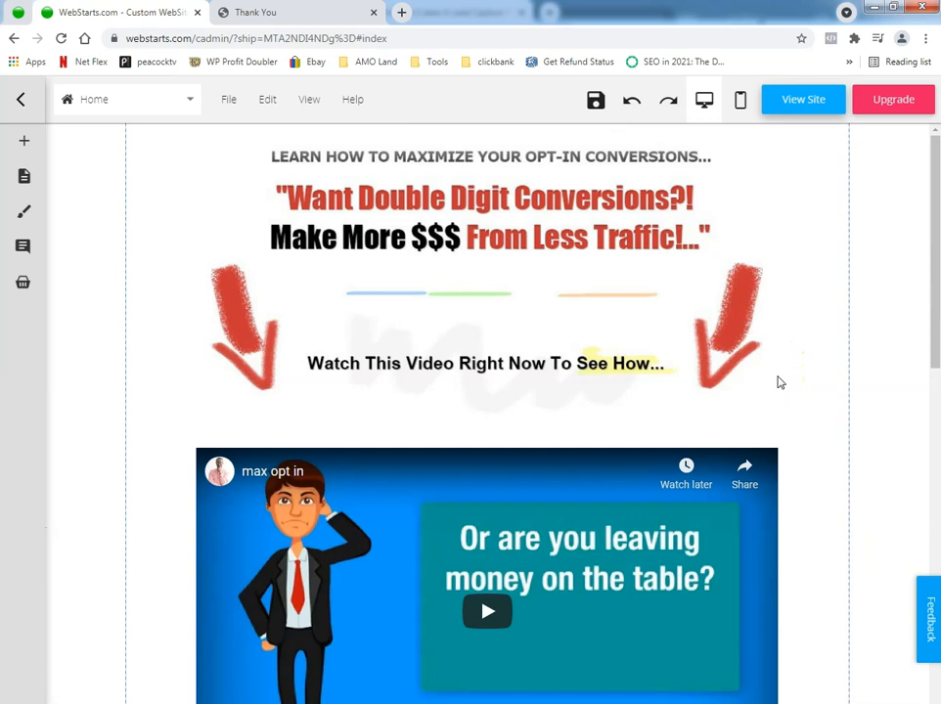
scroll(489, 319, down, 7)
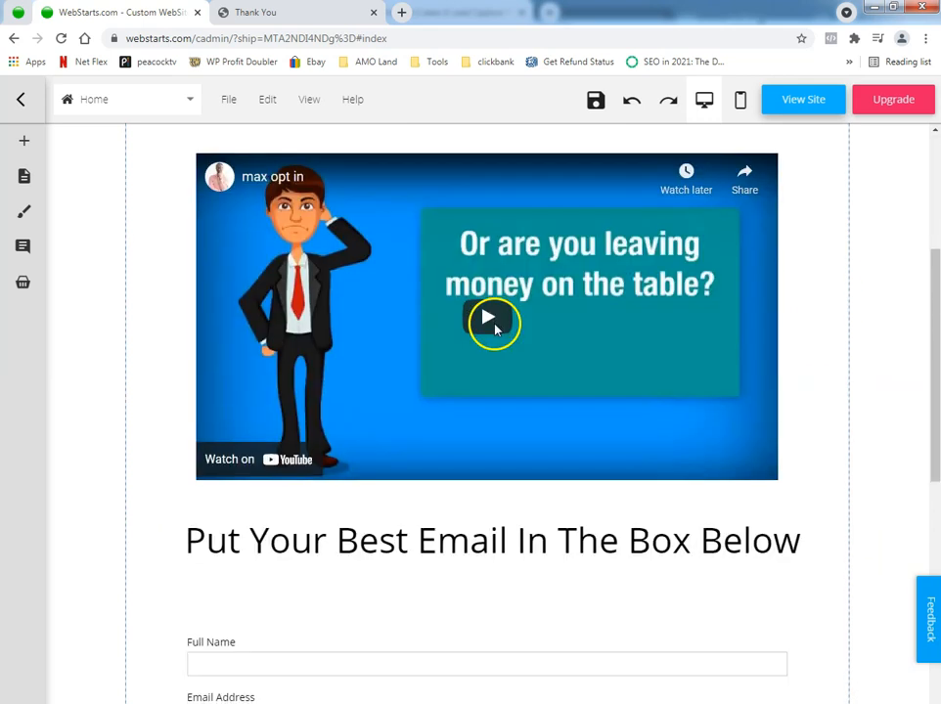
scroll(564, 417, down, 1)
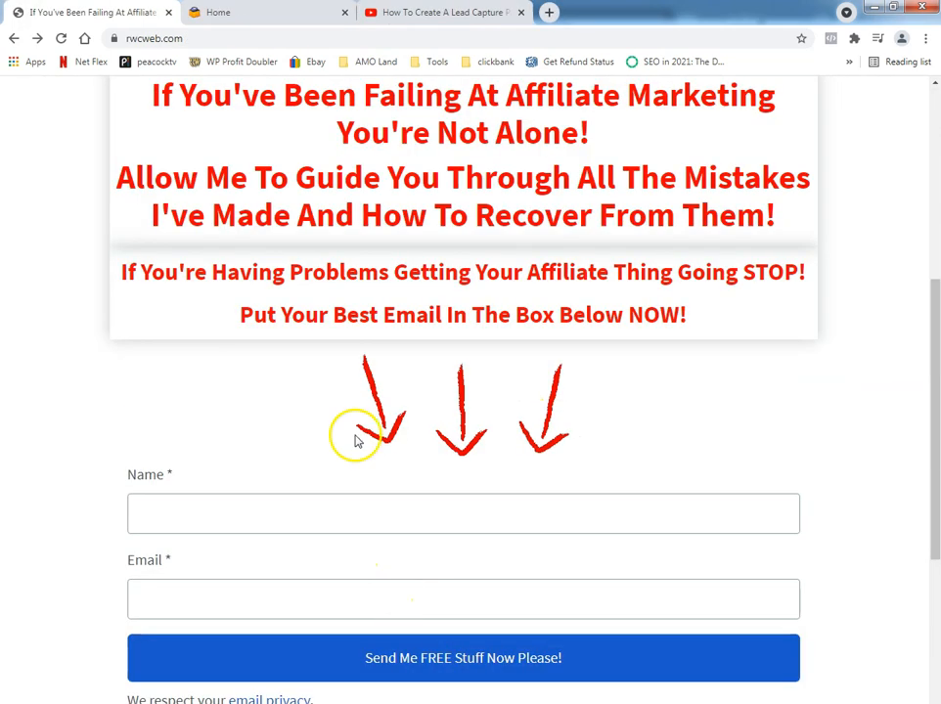
View the RayWare Computers home page and switch to the Part 1 lead capture video on YouTube
click(252, 17)
click(416, 232)
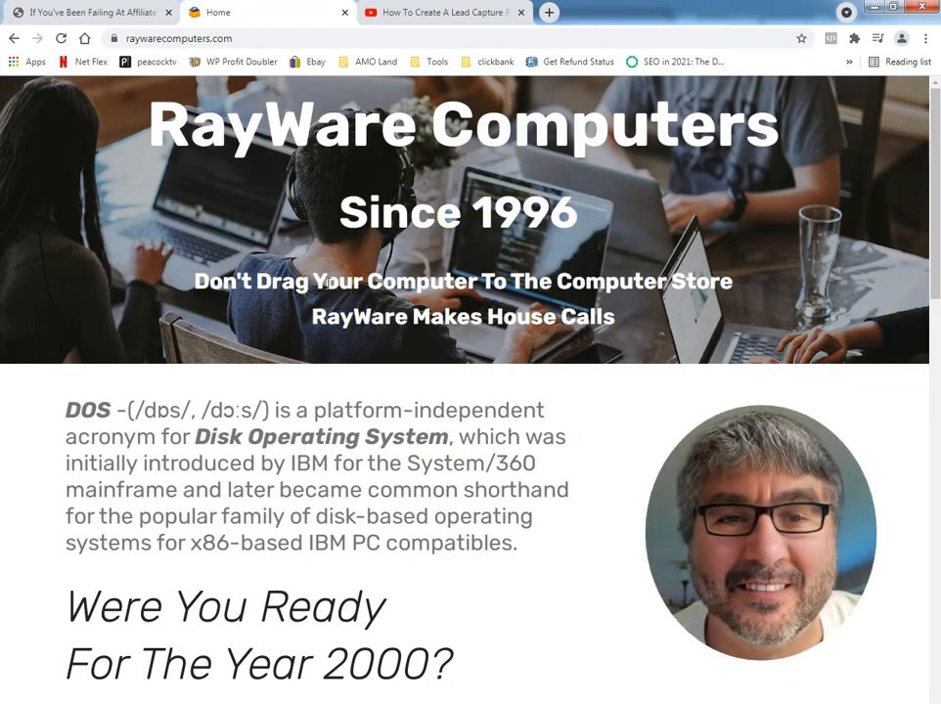
click(448, 17)
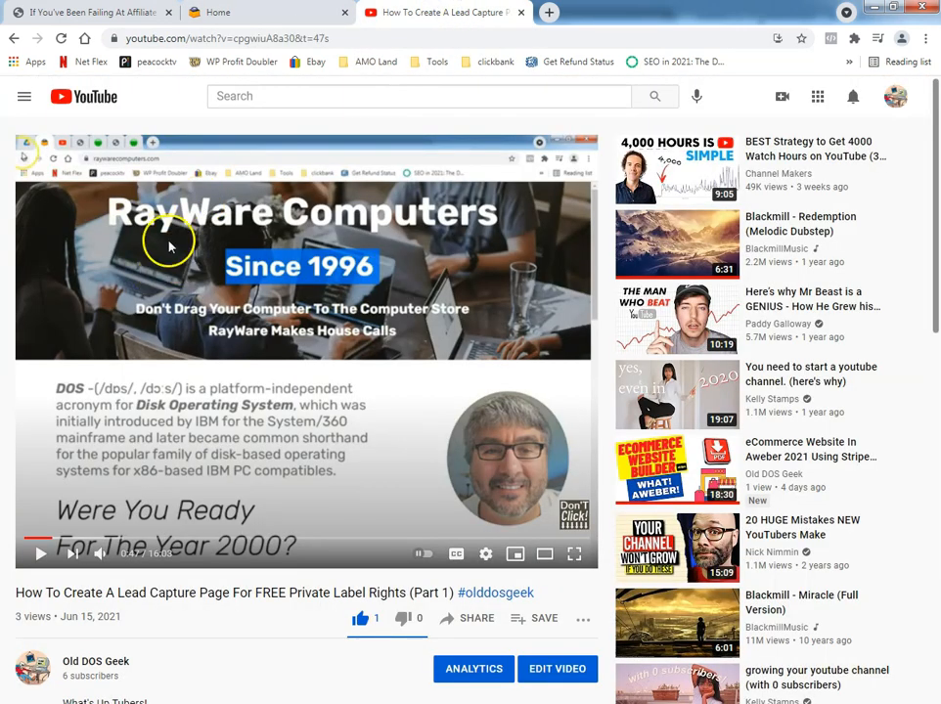
Go back to the Old DOS Geek channel's videos and browse the uploads from newest to oldest
click(8, 40)
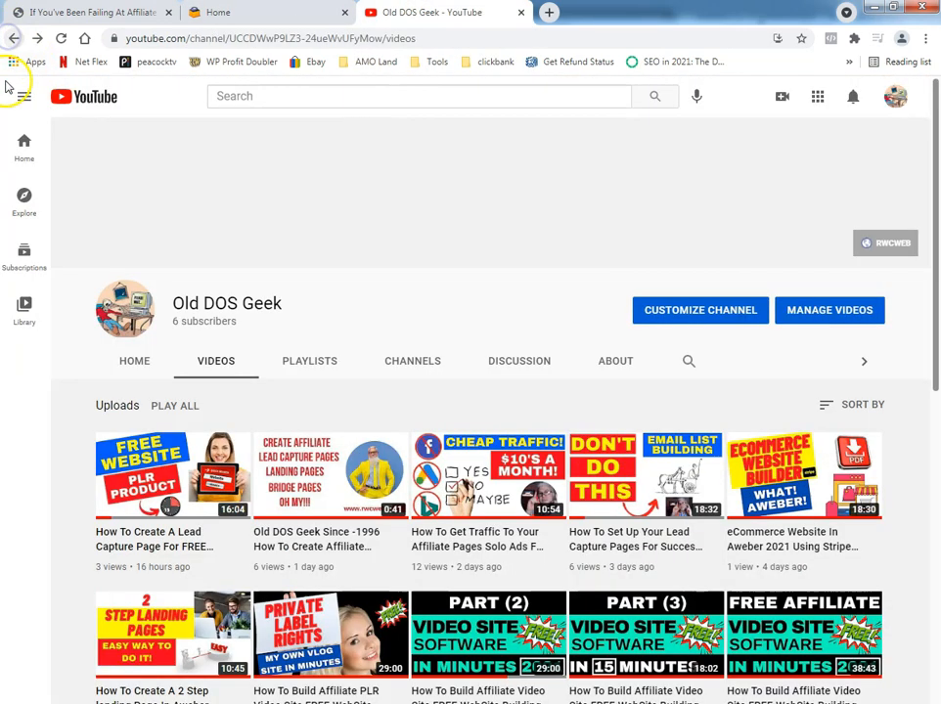
scroll(166, 360, down, 5)
scroll(172, 365, down, 3)
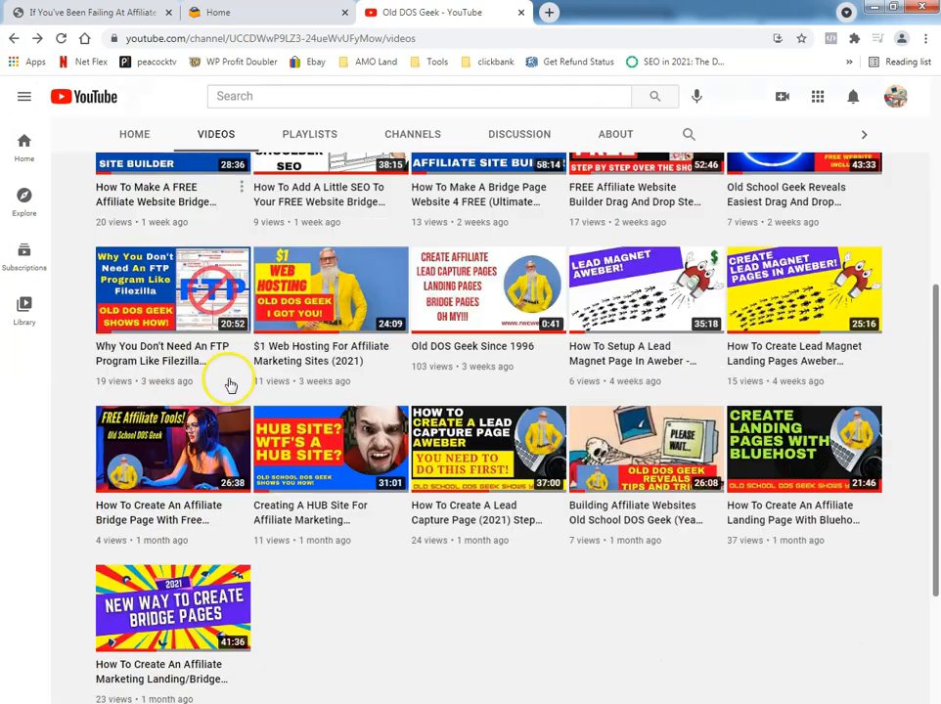
scroll(443, 587, up, 2)
scroll(444, 624, up, 5)
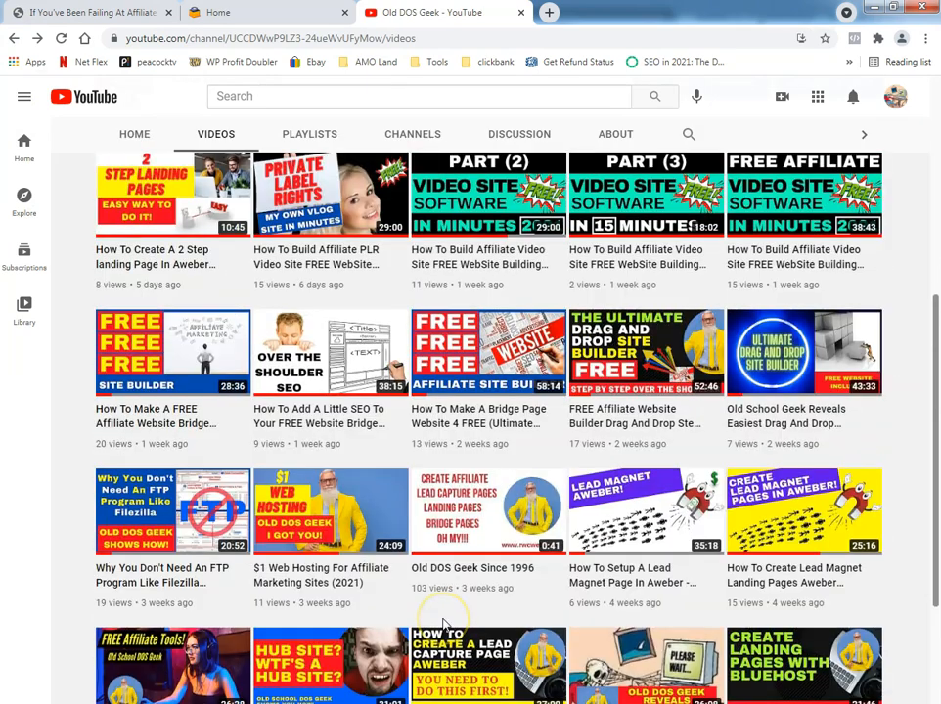
scroll(448, 625, down, 3)
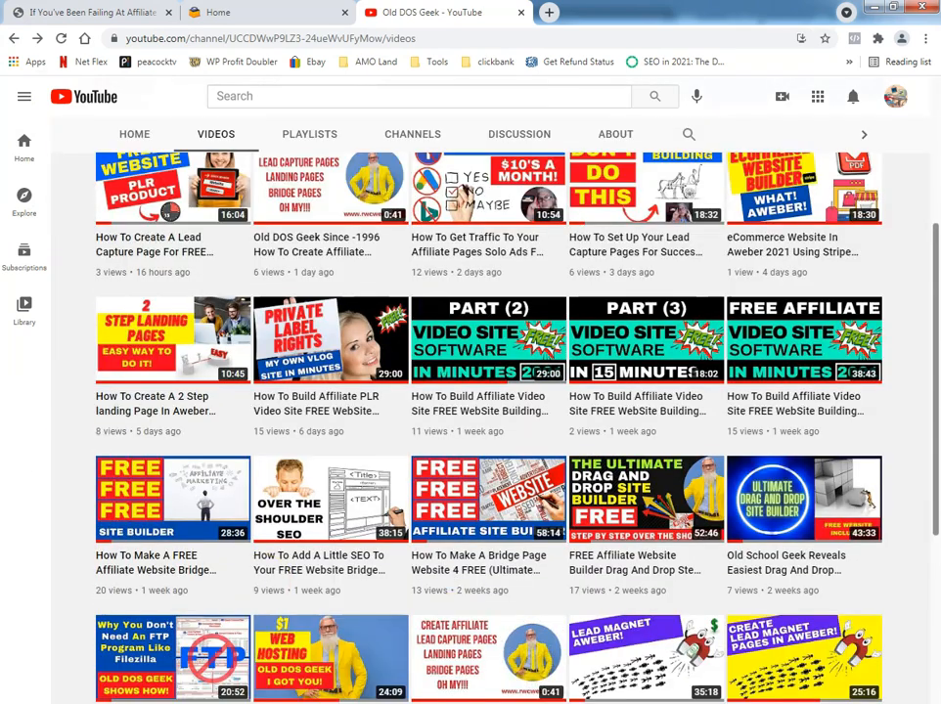
scroll(46, 442, up, 3)
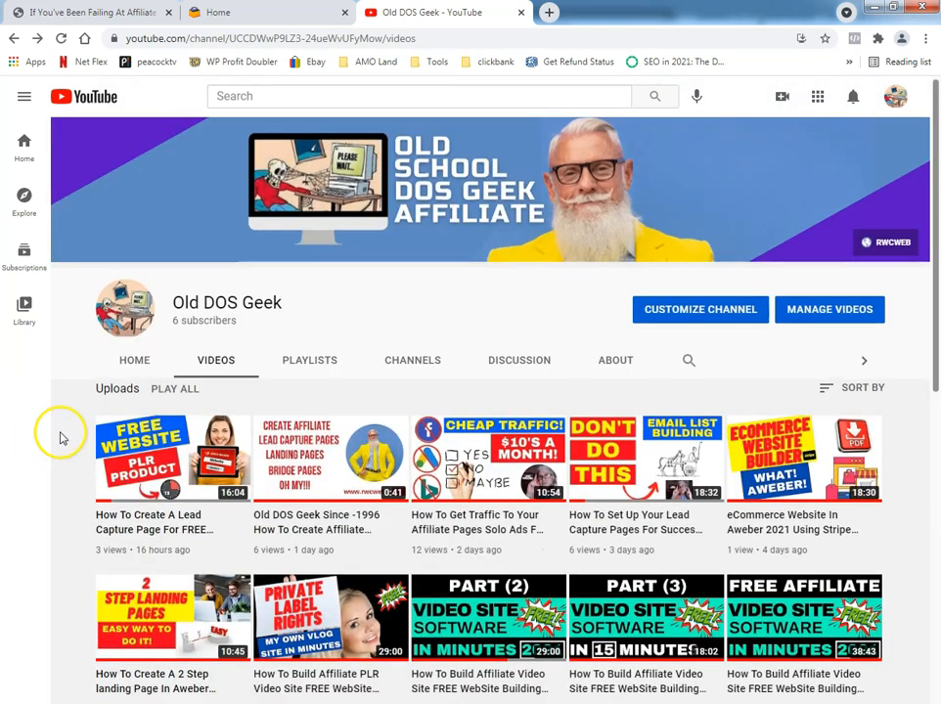
scroll(59, 438, down, 2)
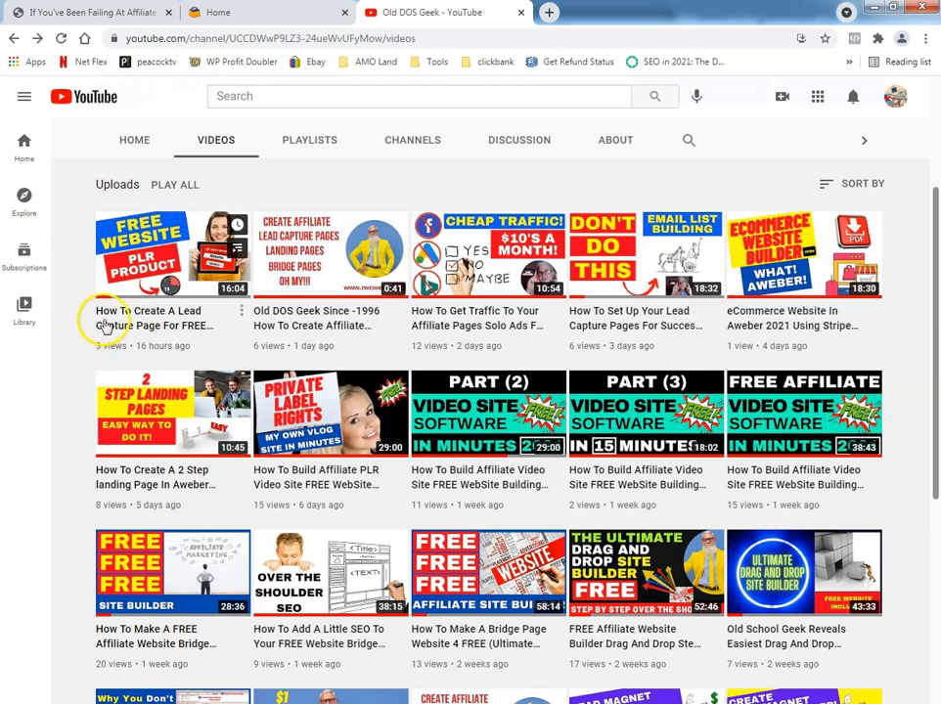
Switch to the rwcweb.com landing page and look over its banner, affiliate marketing headlines and name and email signup form
click(134, 12)
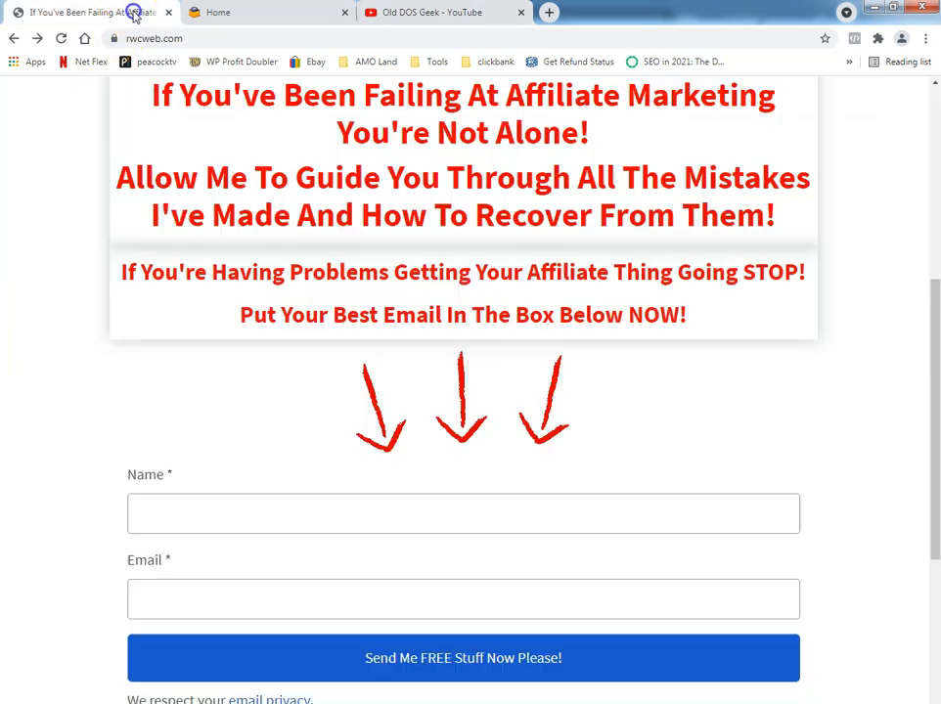
scroll(76, 328, down, 3)
scroll(76, 328, up, 3)
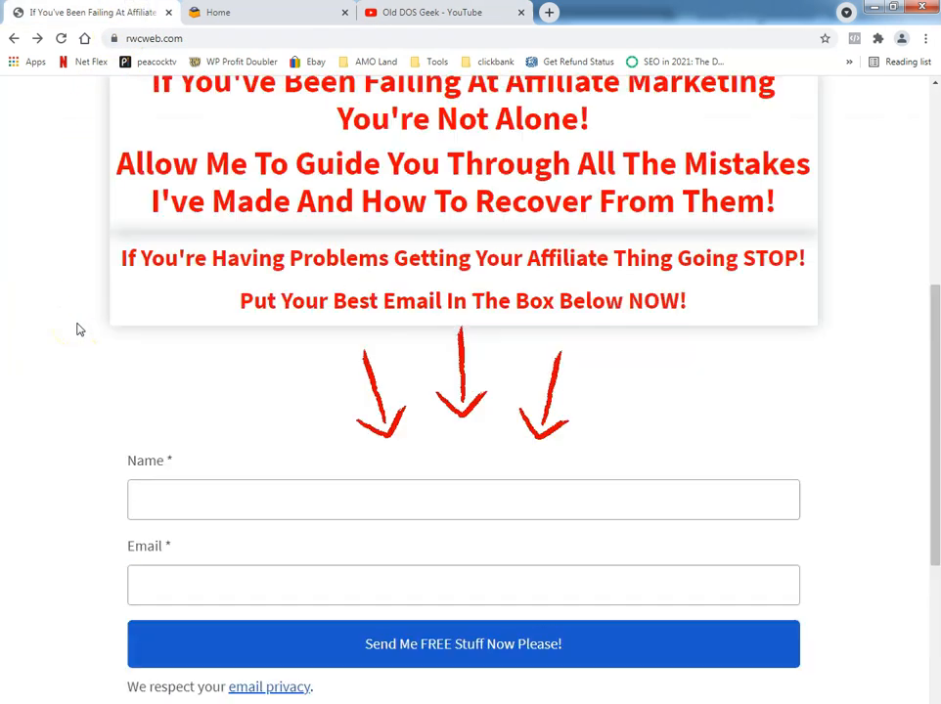
scroll(80, 330, up, 5)
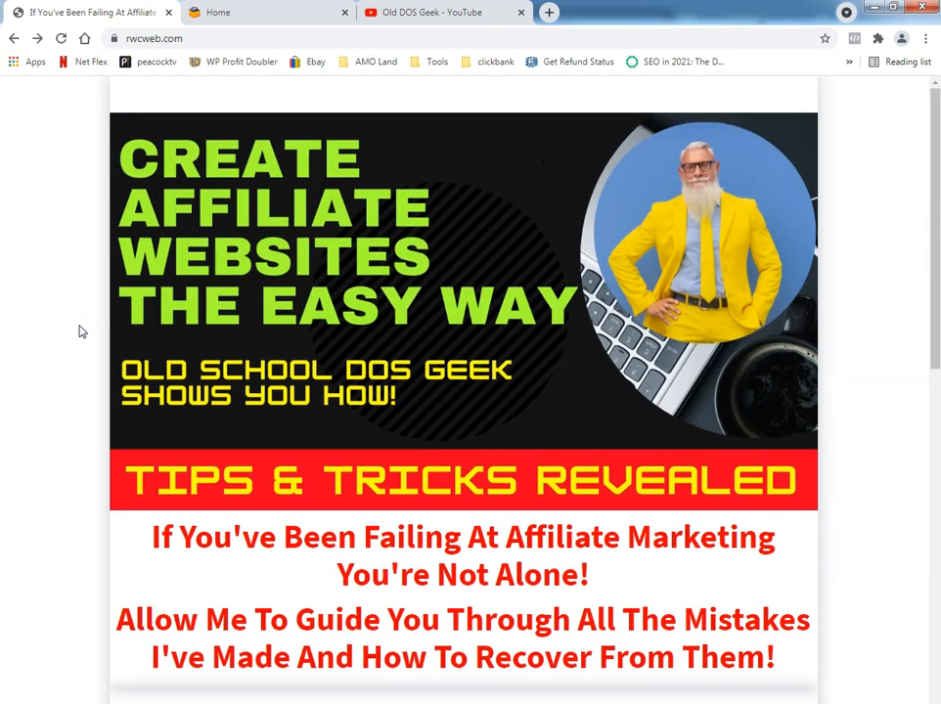
scroll(77, 333, down, 6)
scroll(74, 342, up, 3)
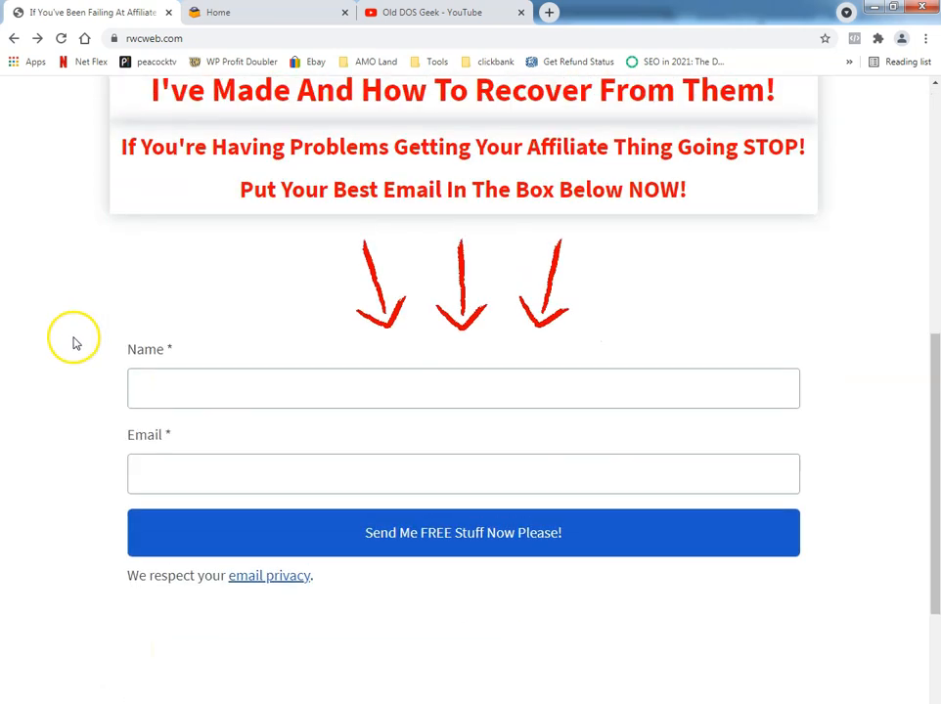
scroll(74, 342, up, 2)
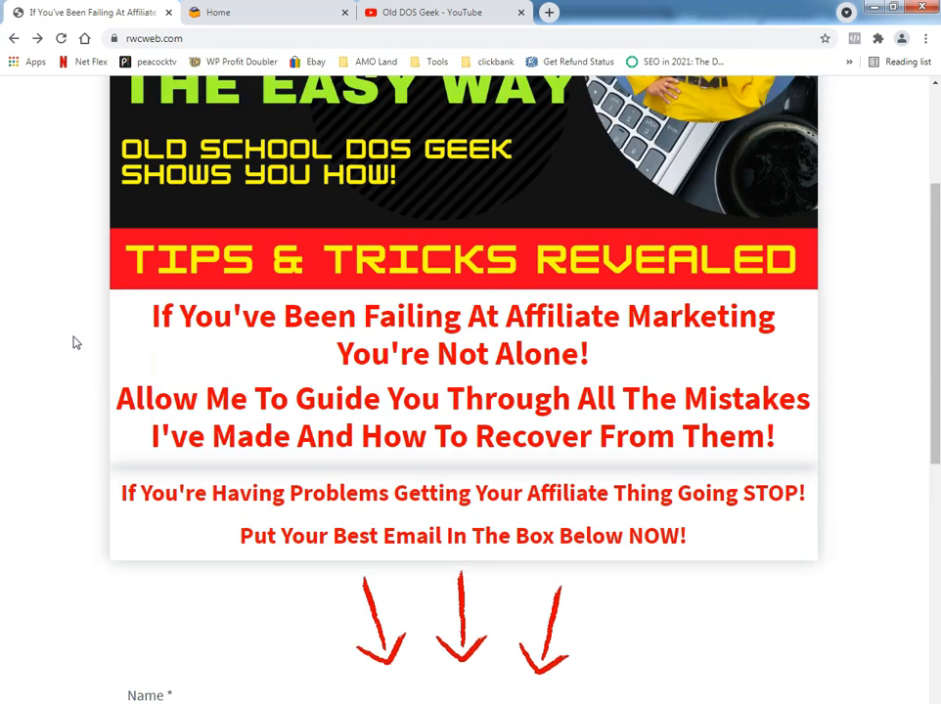
scroll(75, 344, down, 2)
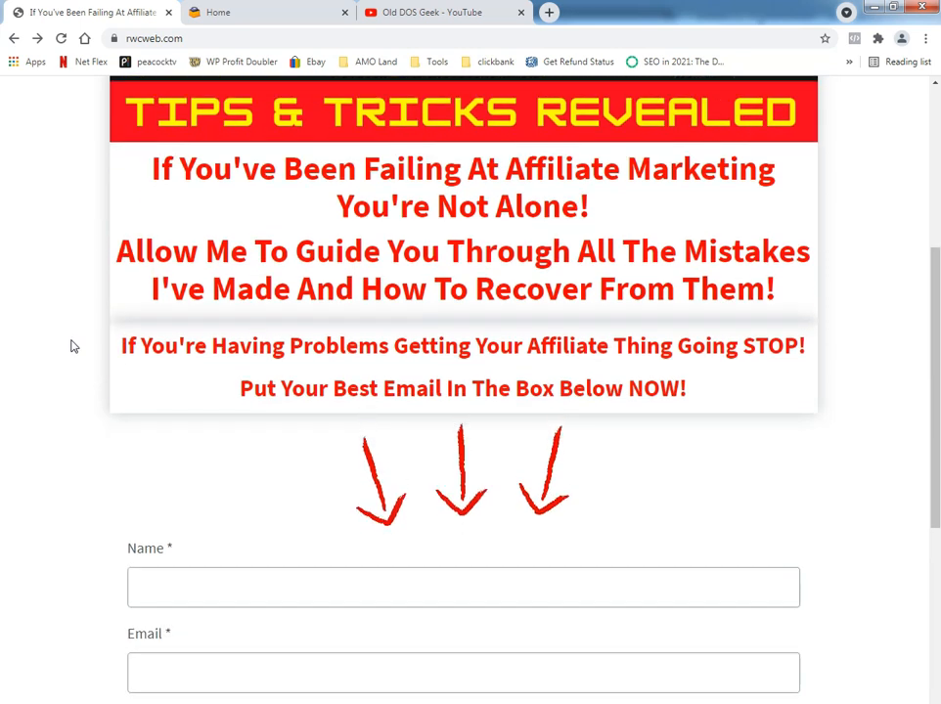
scroll(70, 350, up, 3)
scroll(71, 350, down, 5)
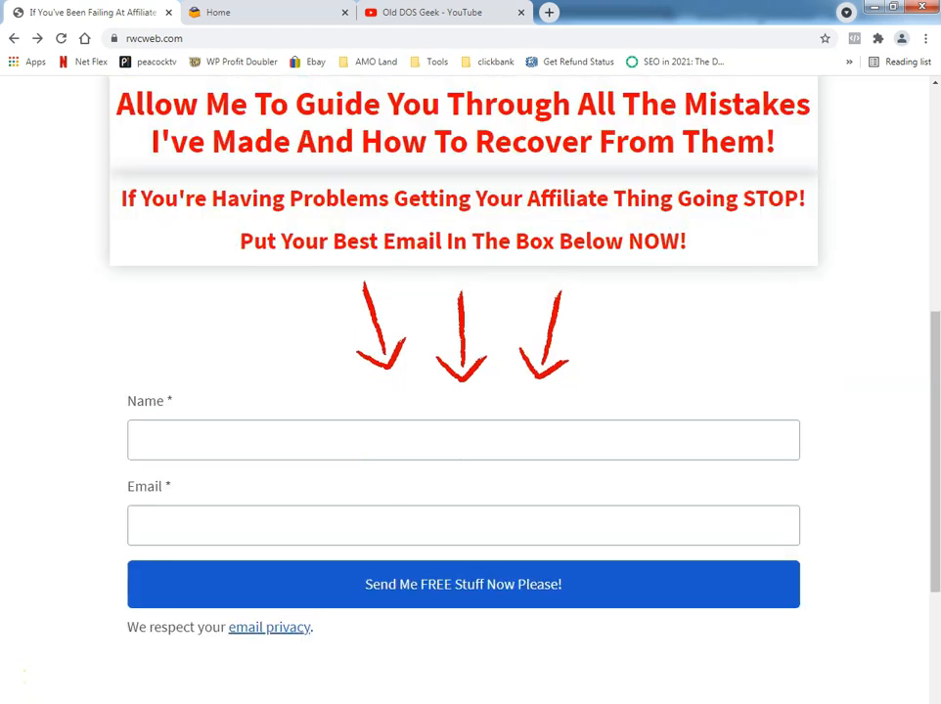